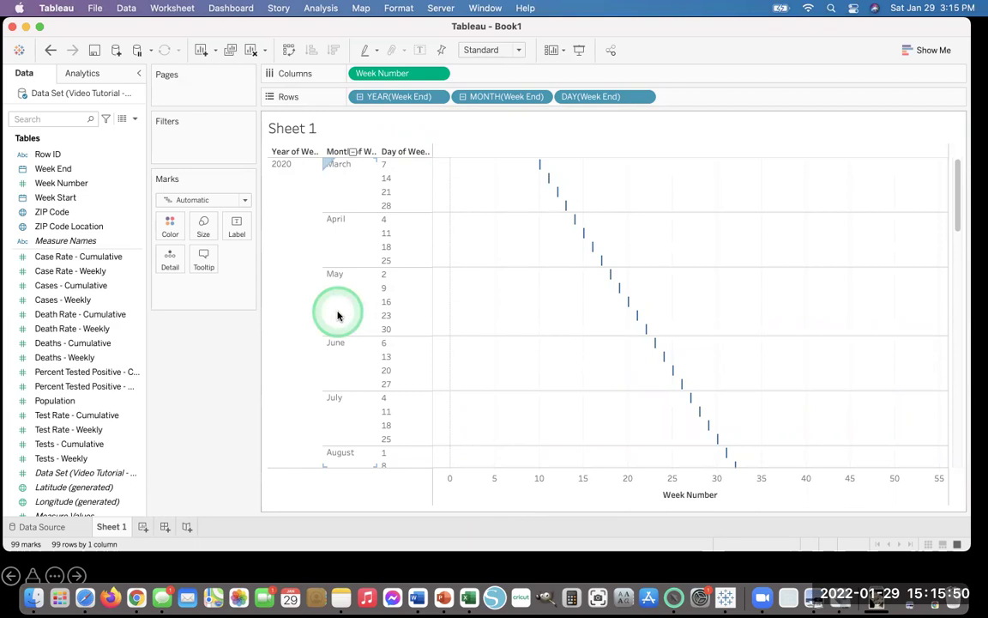
Step: Examine the week numbers plotted for each week-end date through January 22, 2022
scroll(339, 279, "down", 3)
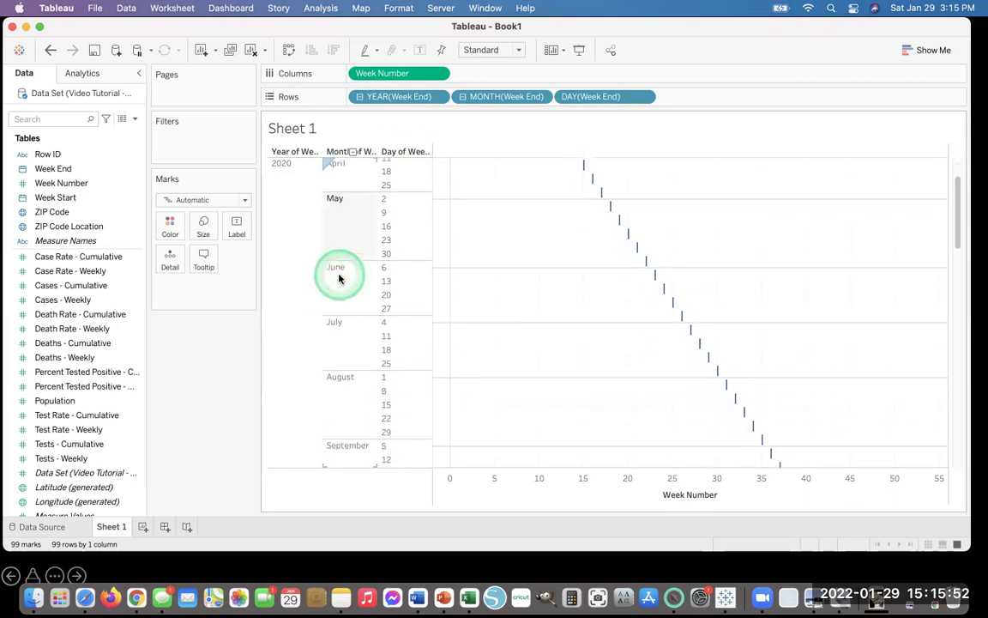
scroll(339, 279, "down", 20)
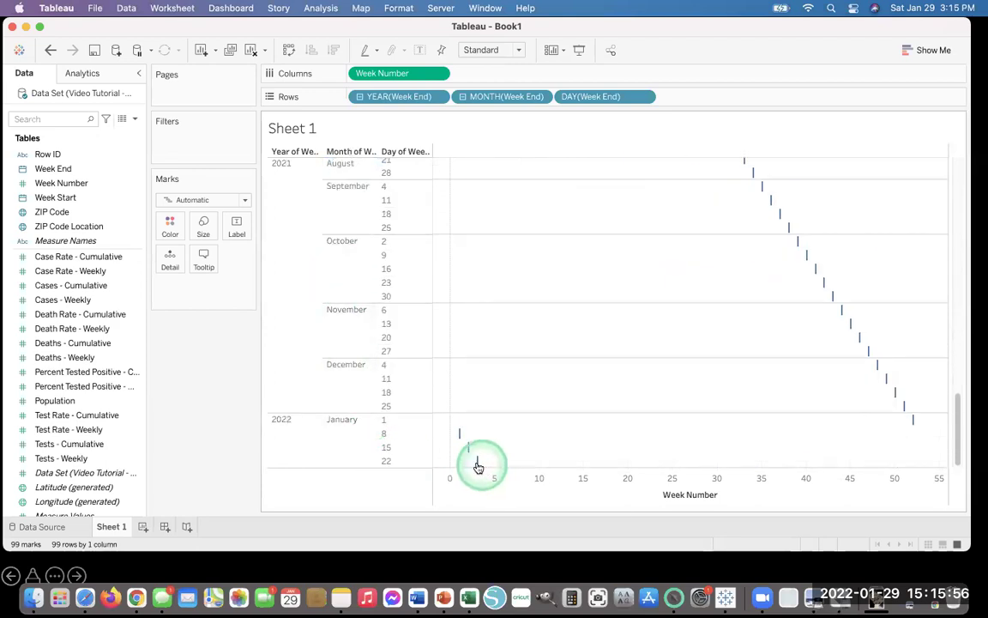
mouse_move(478, 466)
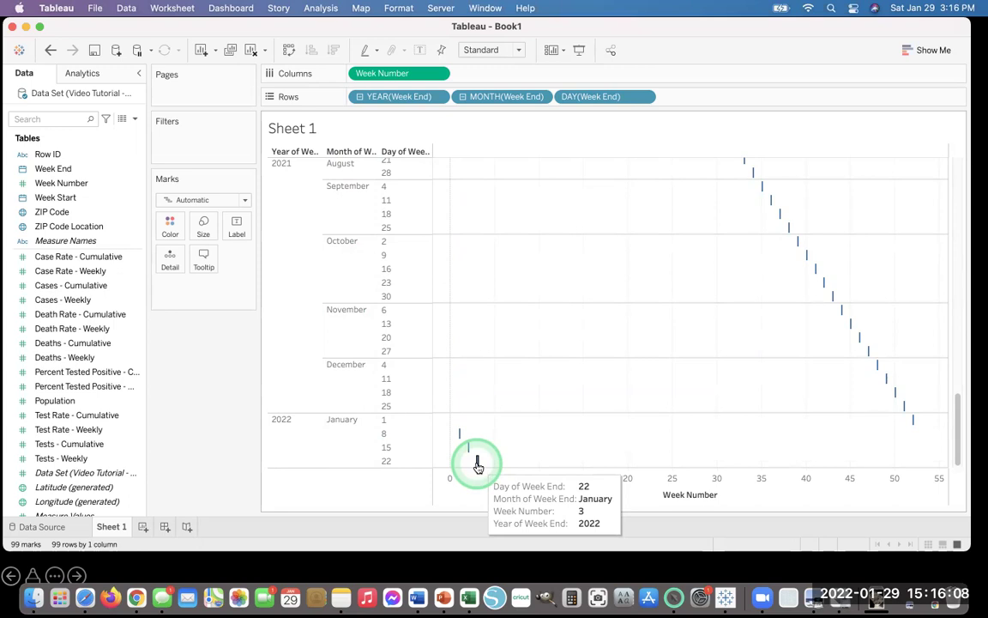
Step: Replace the year, month and day breakdown of Week End on Rows with a single continuous Day of Week End
left_click_drag(410, 105, 142, 219)
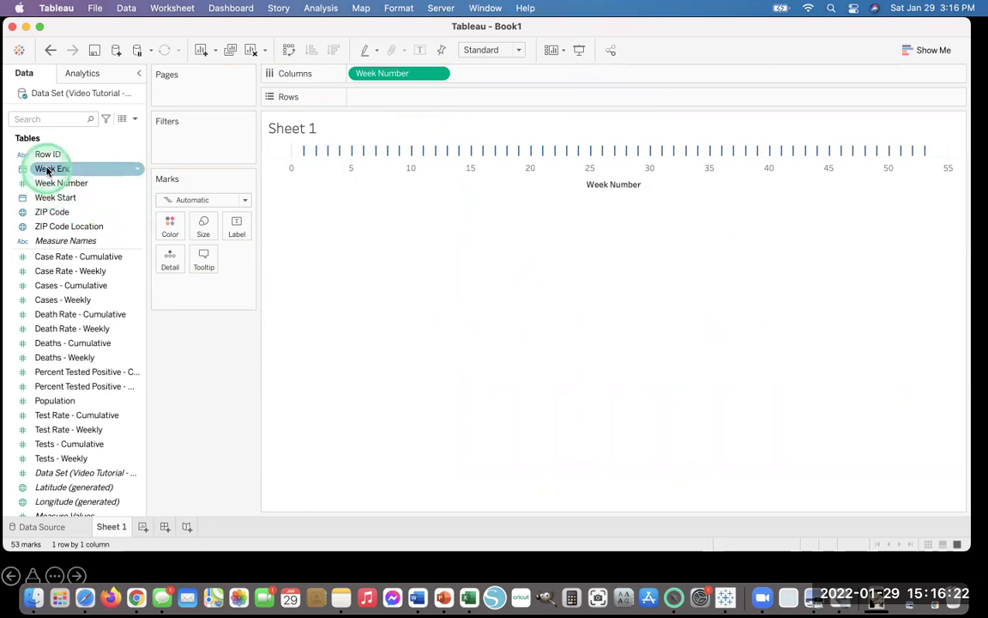
left_click_drag(47, 170, 371, 100)
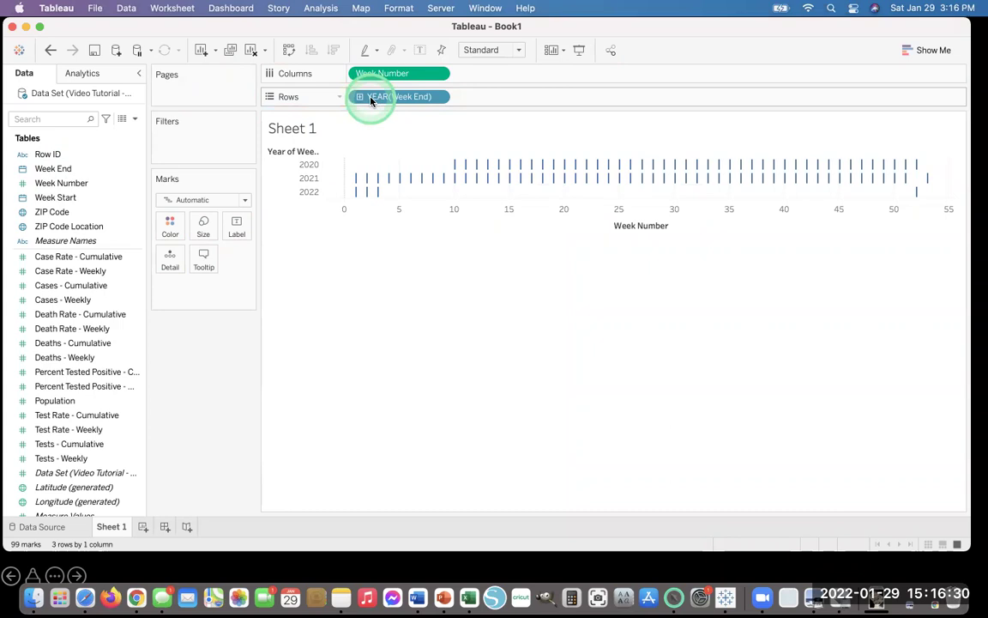
left_click_drag(371, 100, 439, 96)
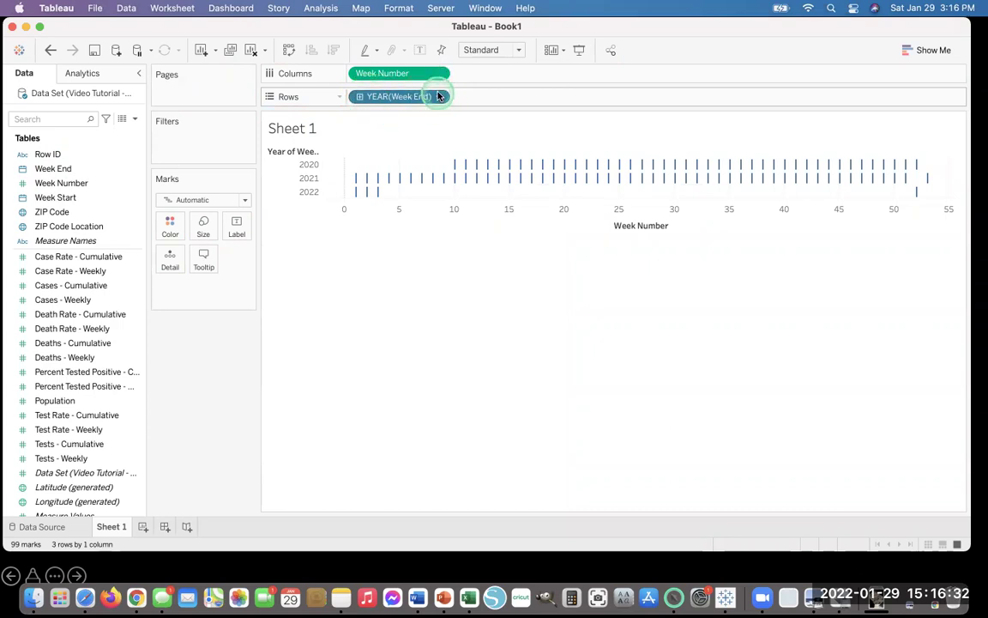
left_click(438, 96)
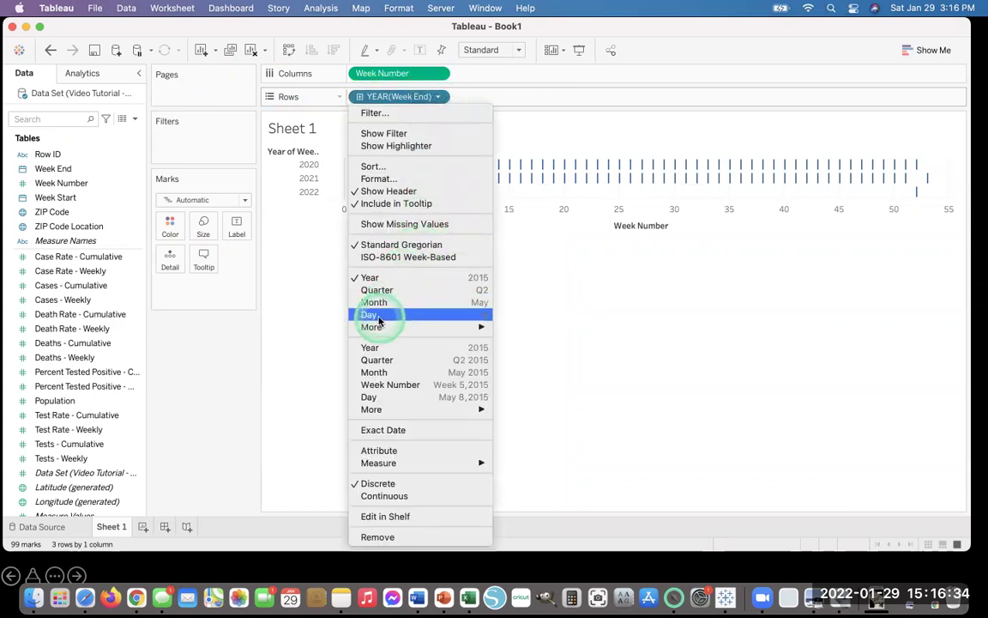
left_click(373, 398)
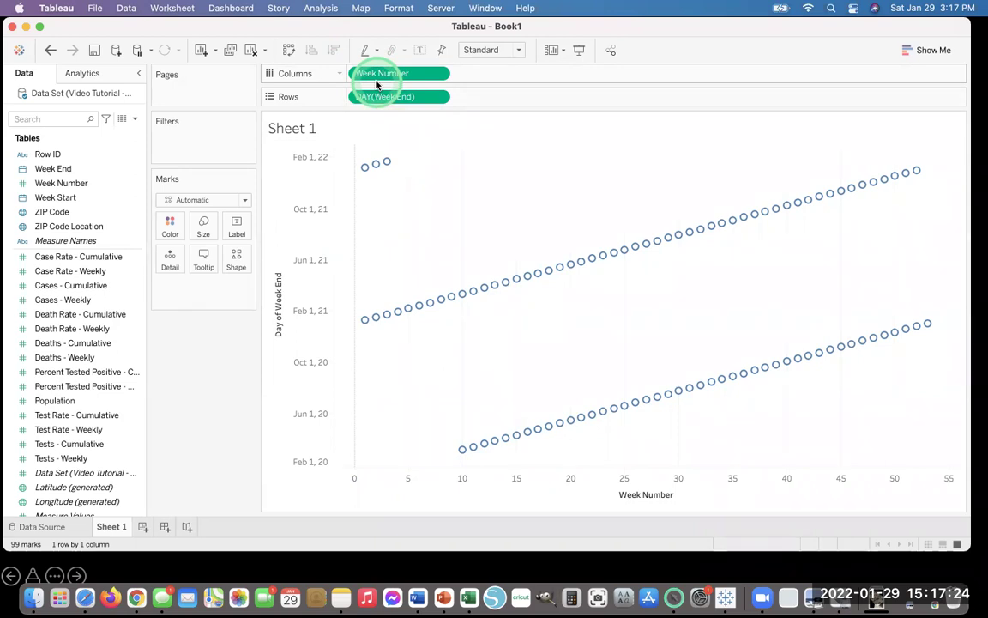
Step: Move the continuous Day of Week End to Columns and remove Week Number from the view
left_click_drag(391, 97, 481, 74)
left_click_drag(421, 75, 95, 322)
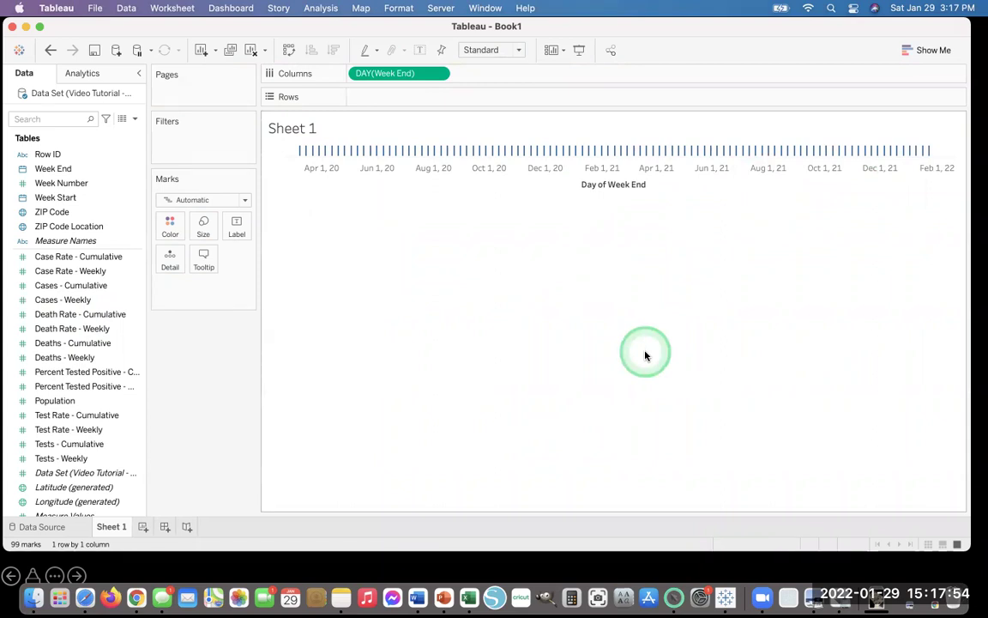
Step: Add Cases - Cumulative to Rows to plot total cases over the week-end dates
left_click(77, 287)
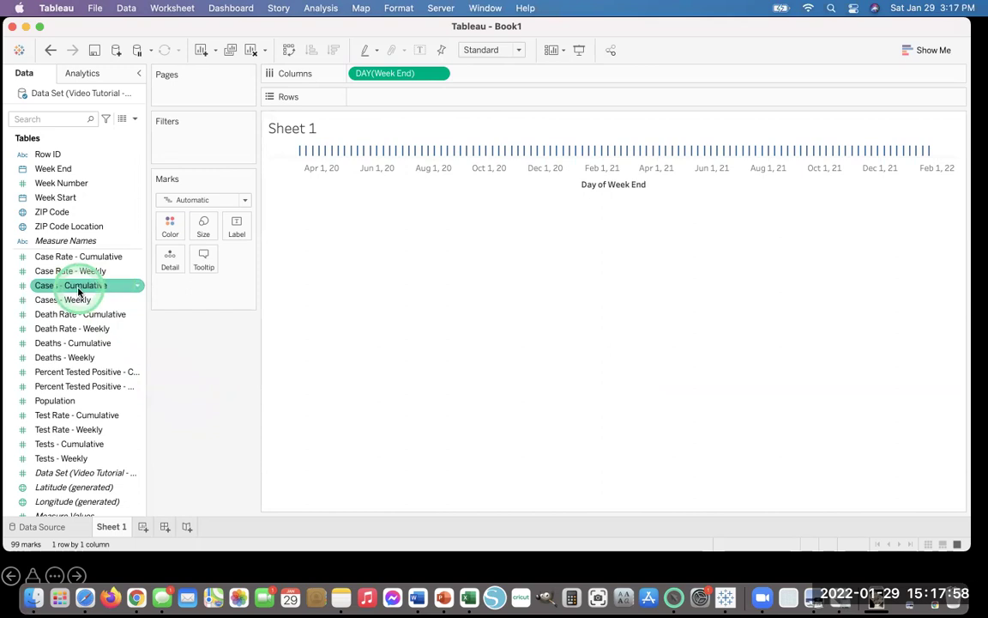
left_click_drag(78, 292, 387, 102)
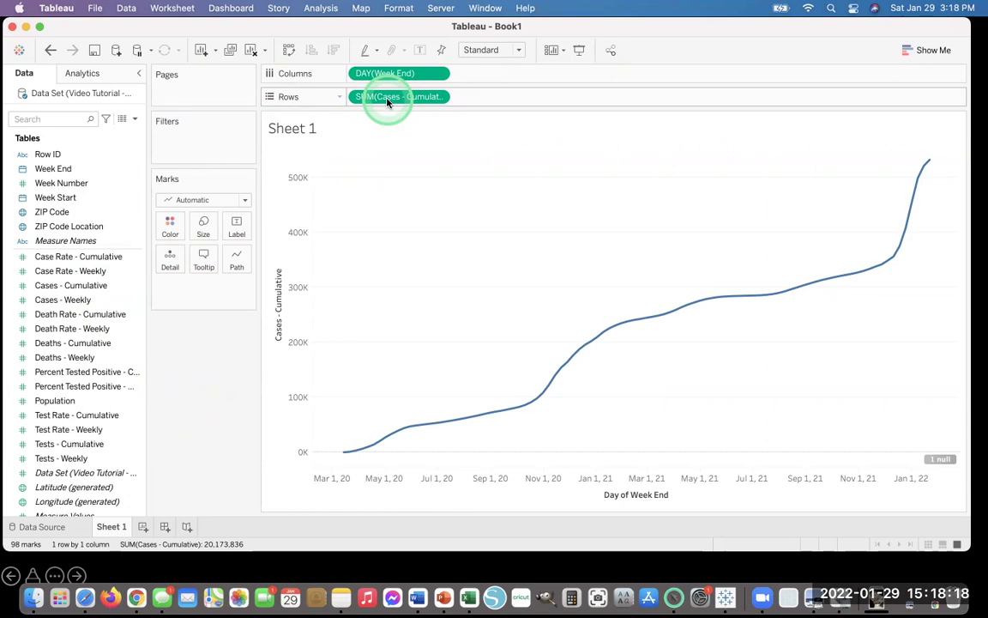
mouse_move(347, 459)
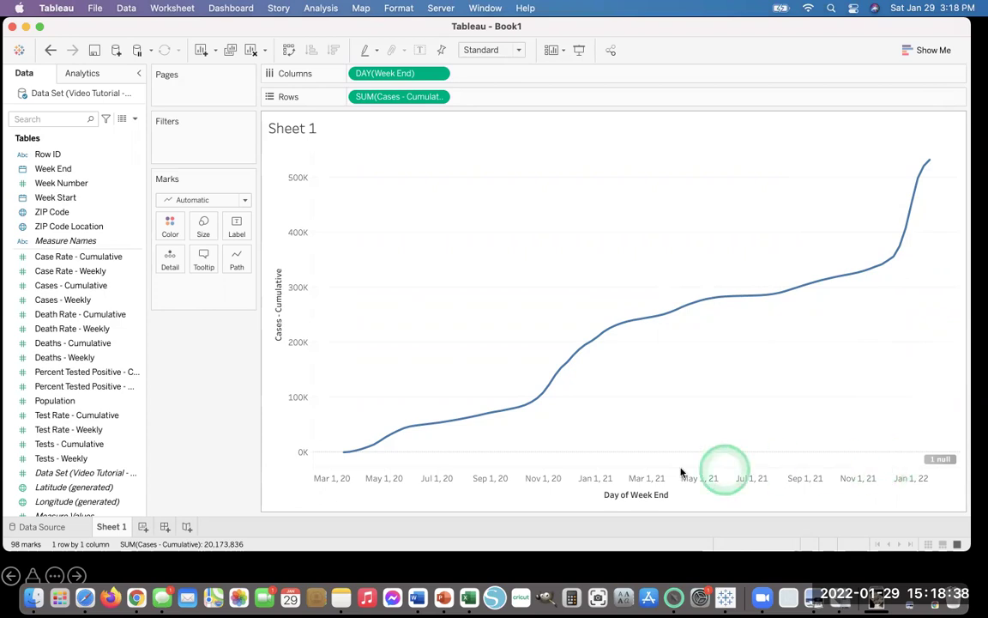
Step: Examine the Cases - Weekly and Cases - Cumulative columns in the data source, enlarging the data preview
mouse_move(536, 403)
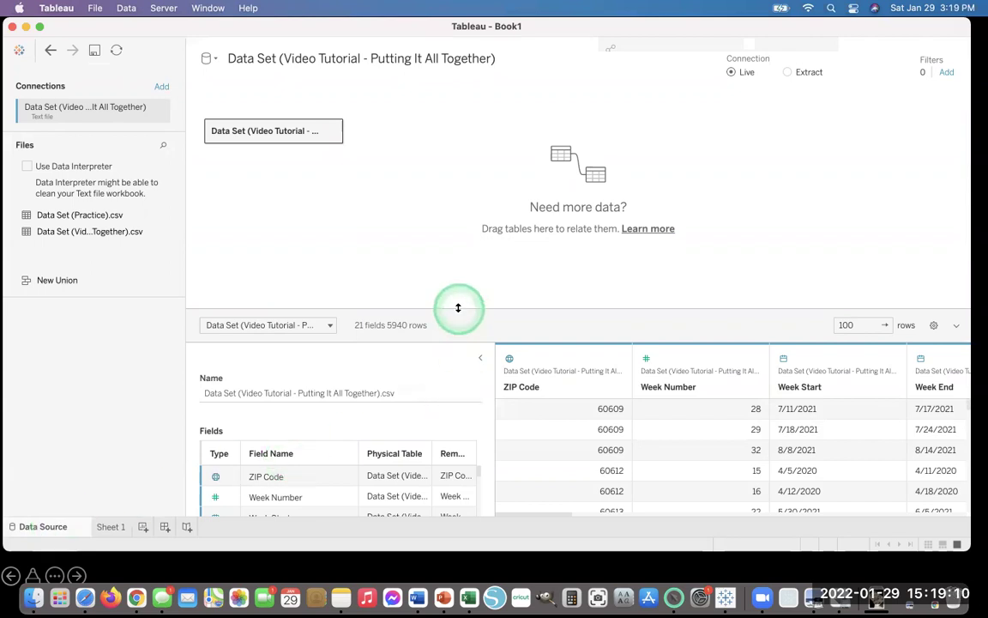
left_click_drag(453, 292, 432, 157)
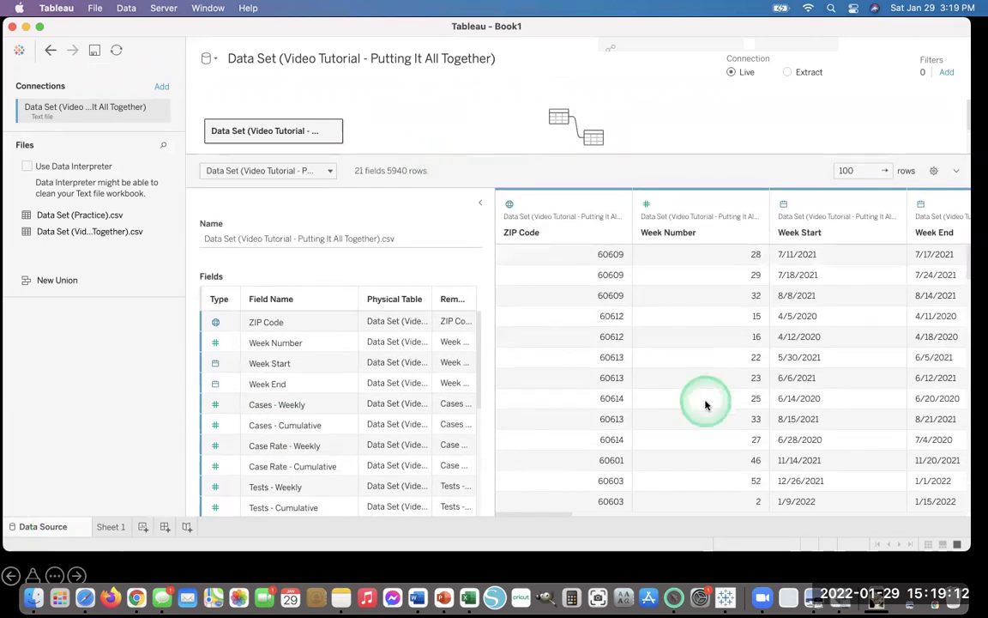
scroll(705, 403, "right", 2)
scroll(705, 403, "right", 6)
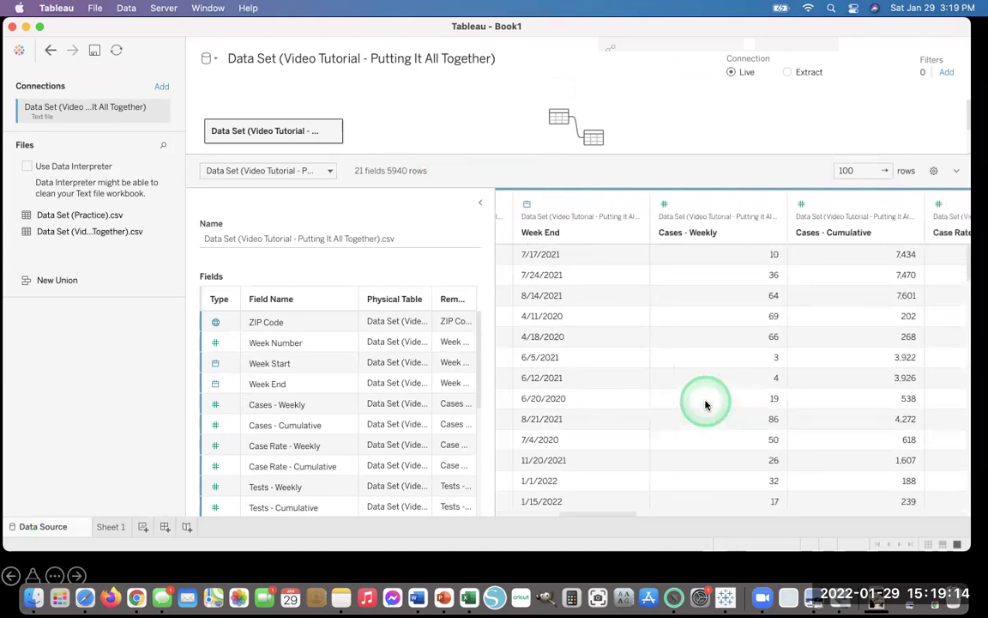
scroll(728, 366, "right", 2)
scroll(728, 366, "down", 5)
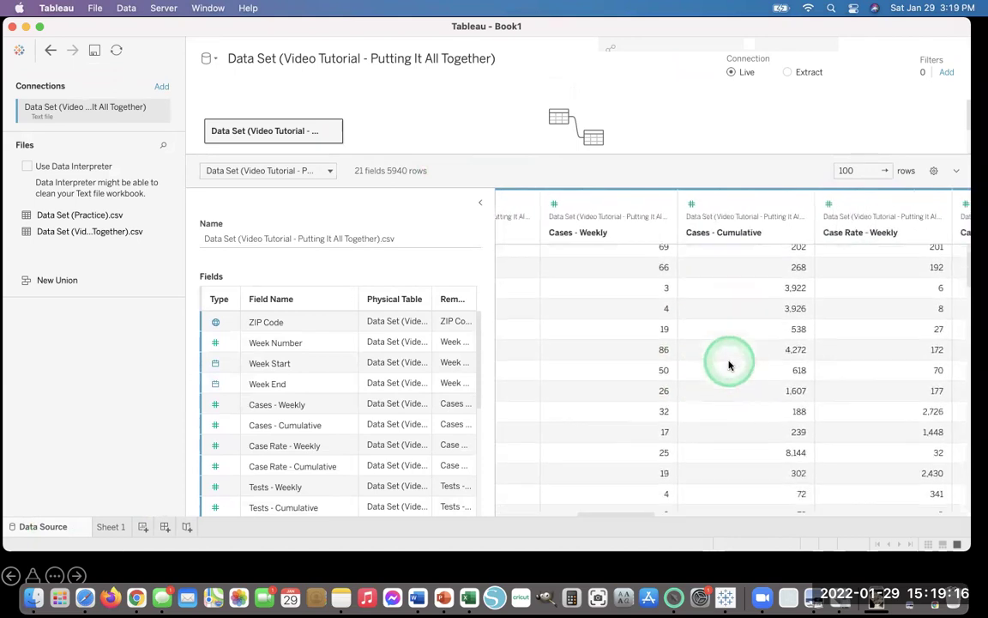
scroll(728, 366, "down", 10)
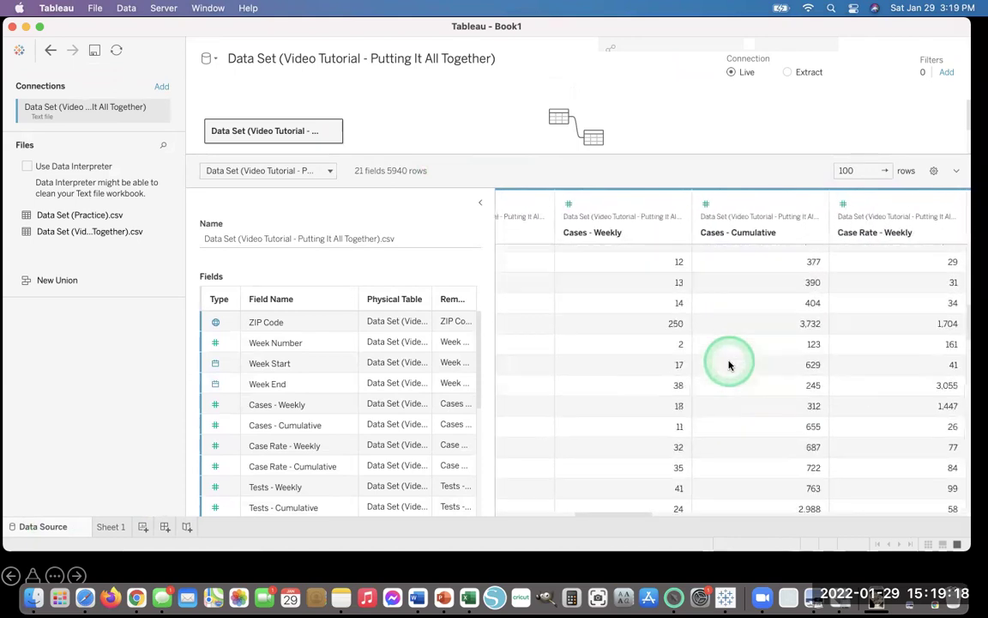
scroll(728, 367, "down", 10)
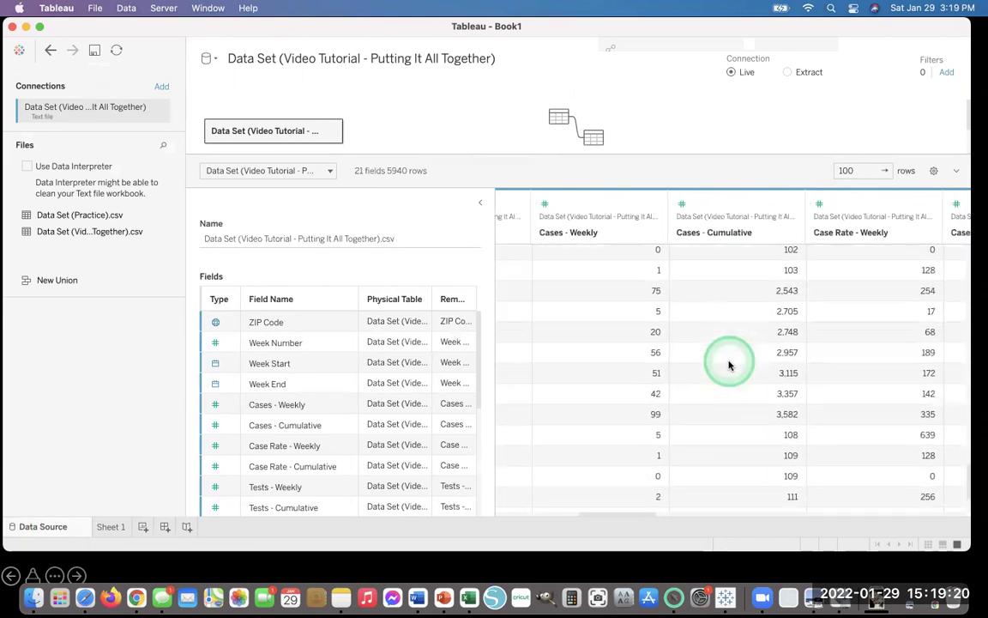
scroll(729, 366, "down", 10)
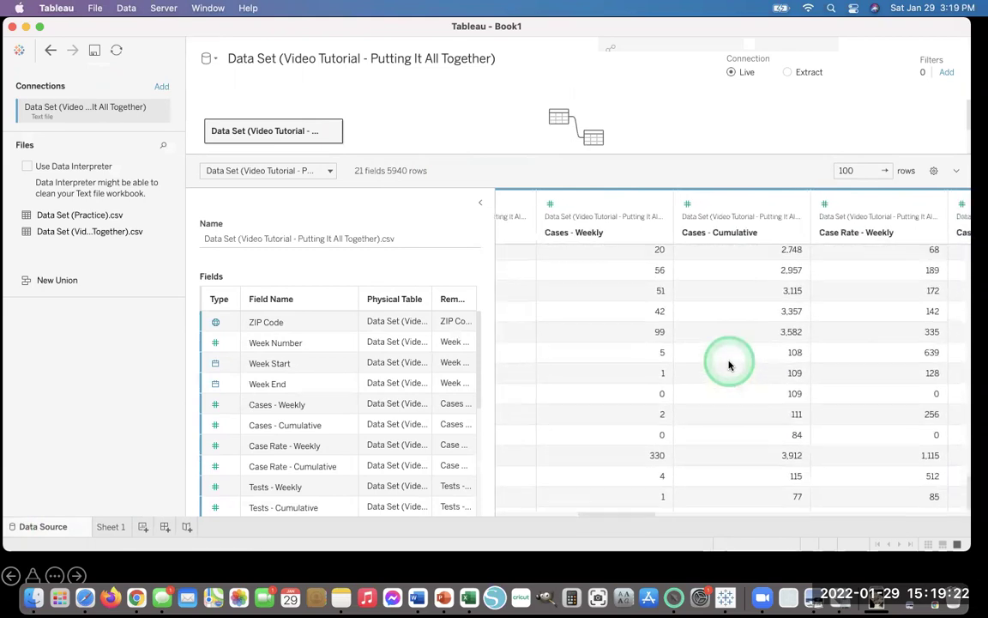
scroll(728, 366, "down", 8)
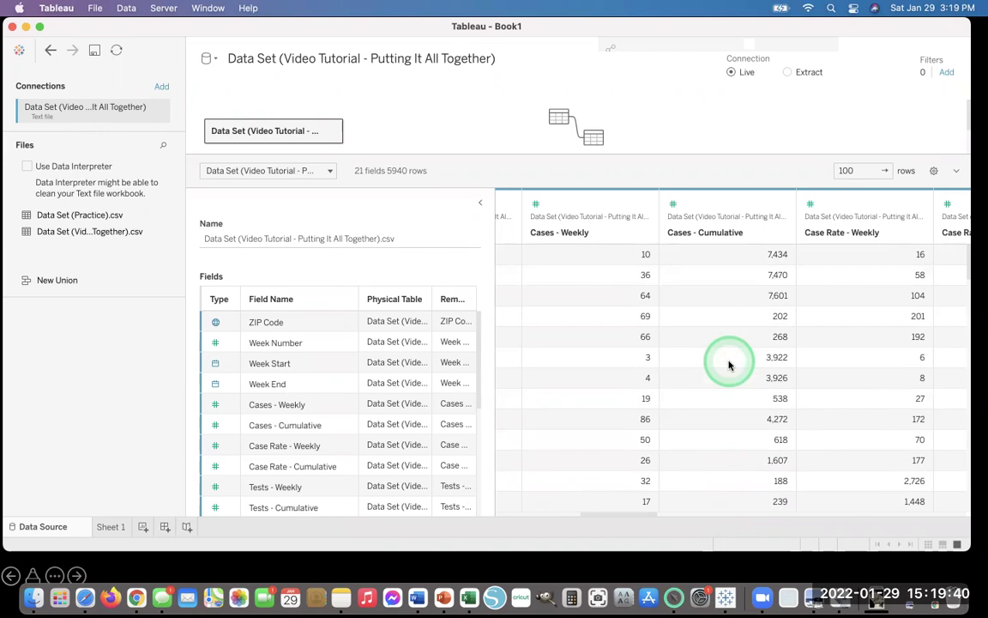
Step: Return to Sheet 1 and label the line's marks with Cases - Cumulative
left_click(107, 526)
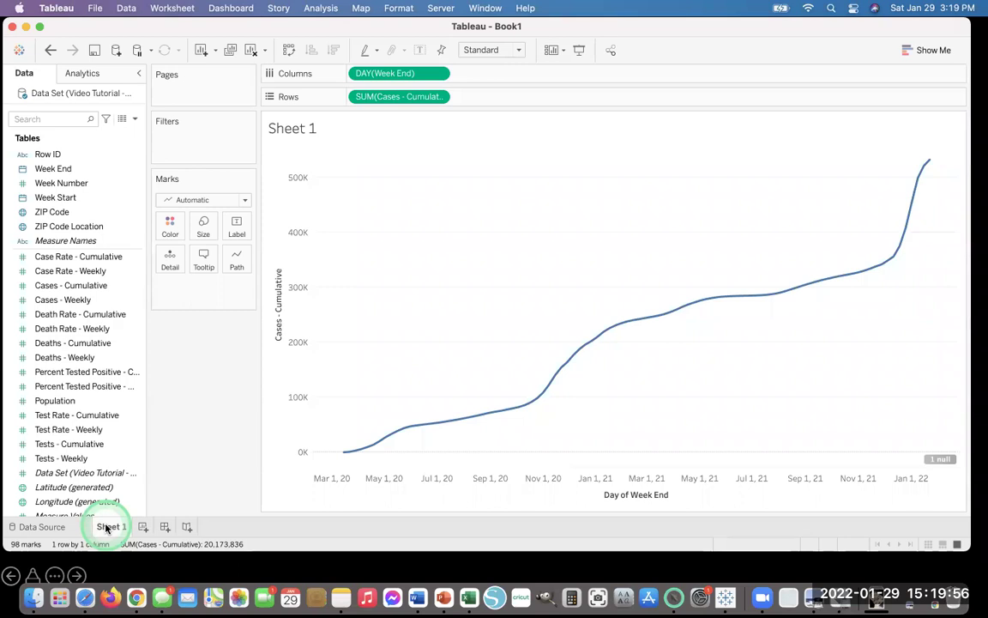
left_click(97, 316)
left_click(71, 271)
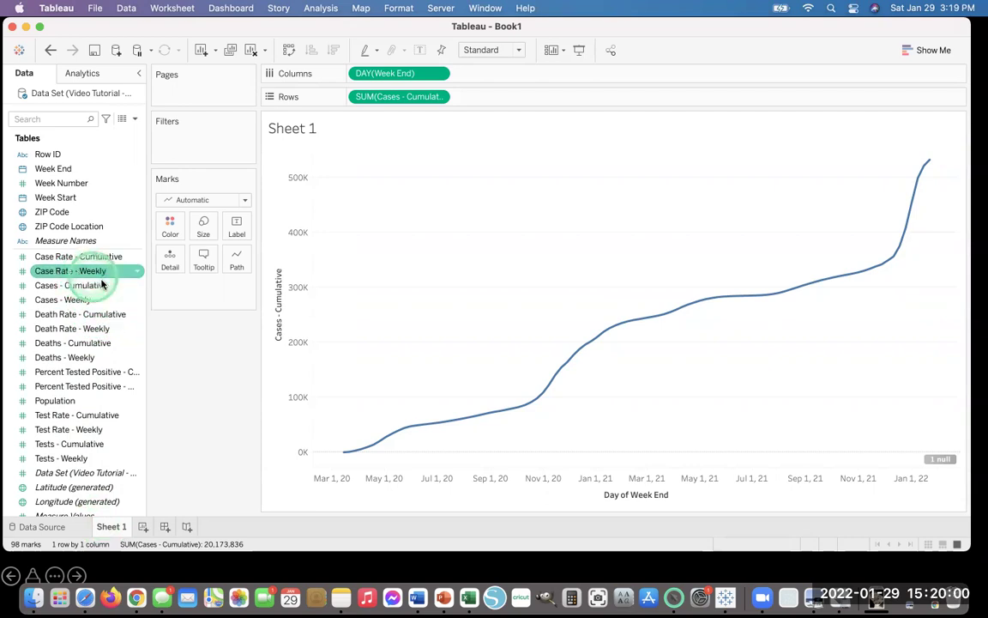
left_click(68, 284)
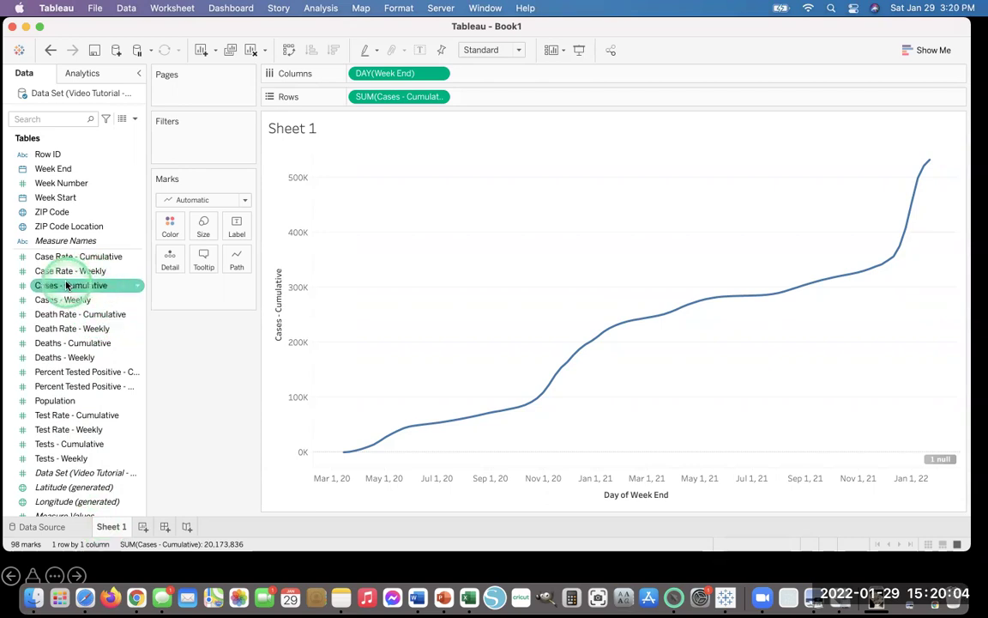
left_click_drag(67, 285, 233, 242)
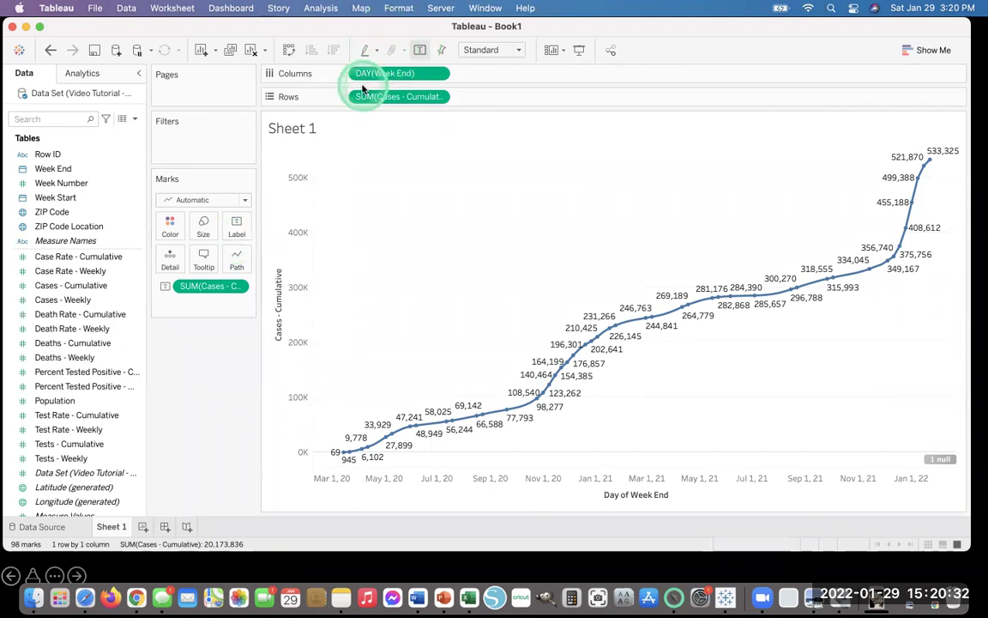
left_click_drag(367, 73, 366, 100)
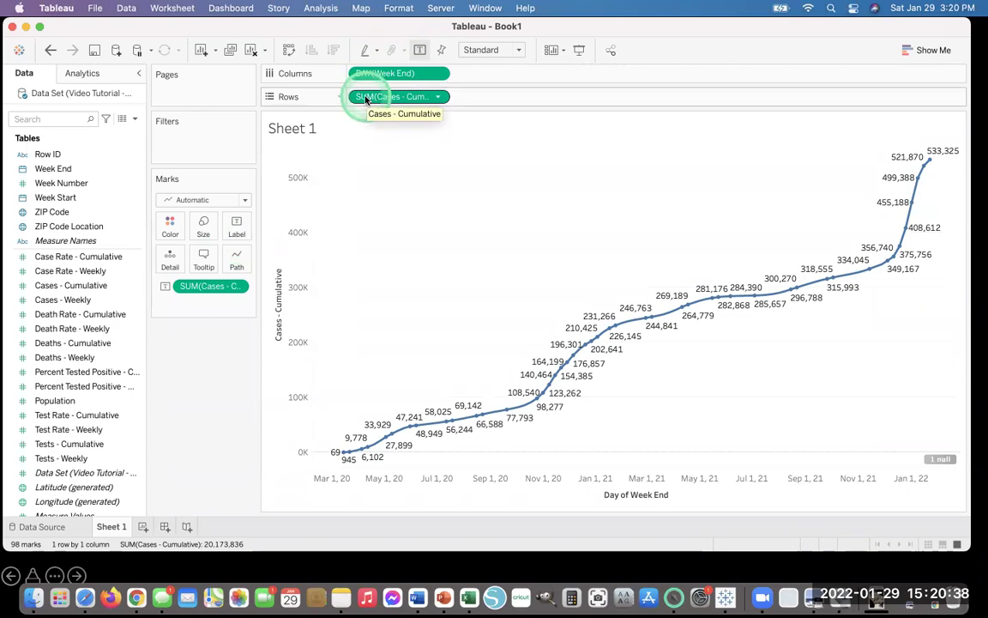
Step: Try the Bar mark type on the cumulative cases chart, inspect its bars, and undo the change
left_click(244, 202)
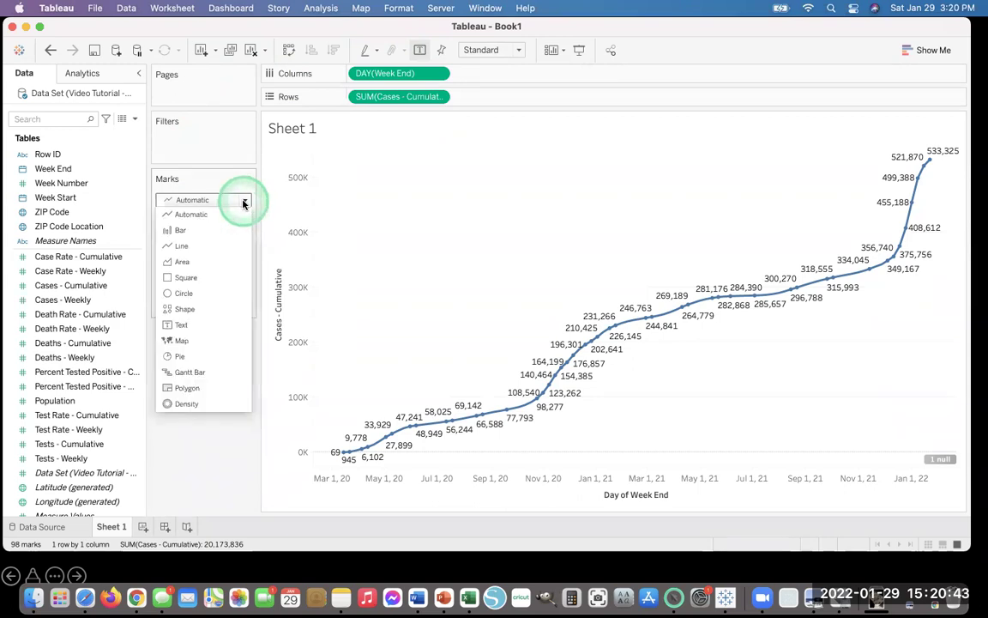
left_click(182, 230)
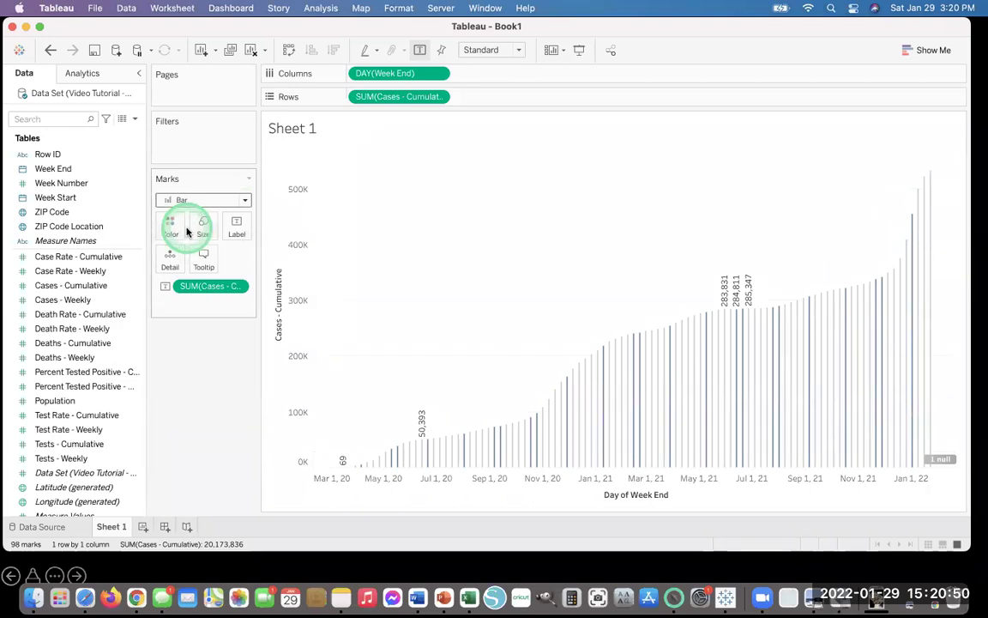
left_click(197, 391)
left_click(364, 458)
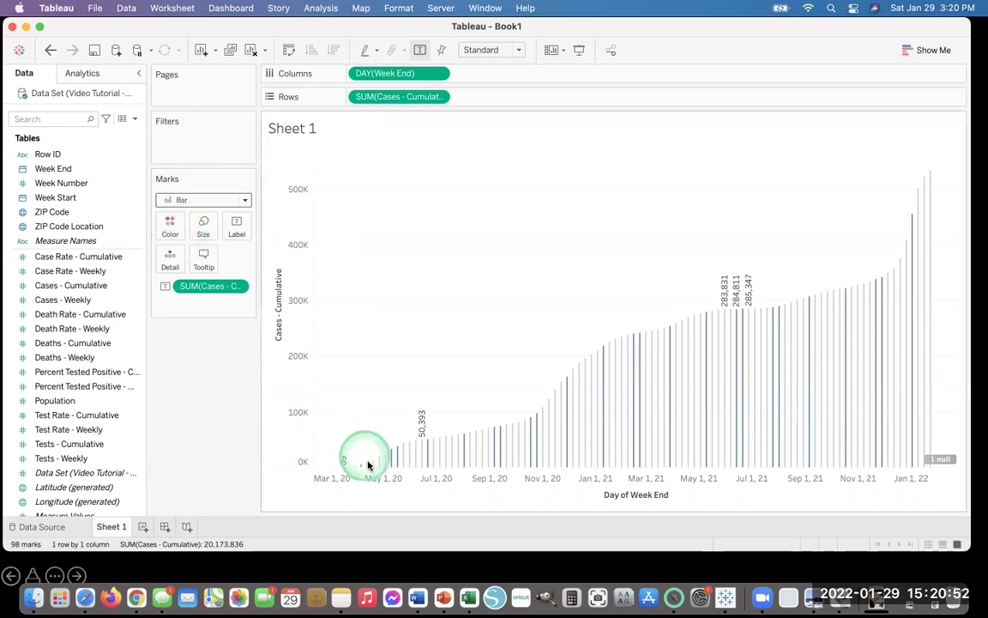
left_click(378, 463)
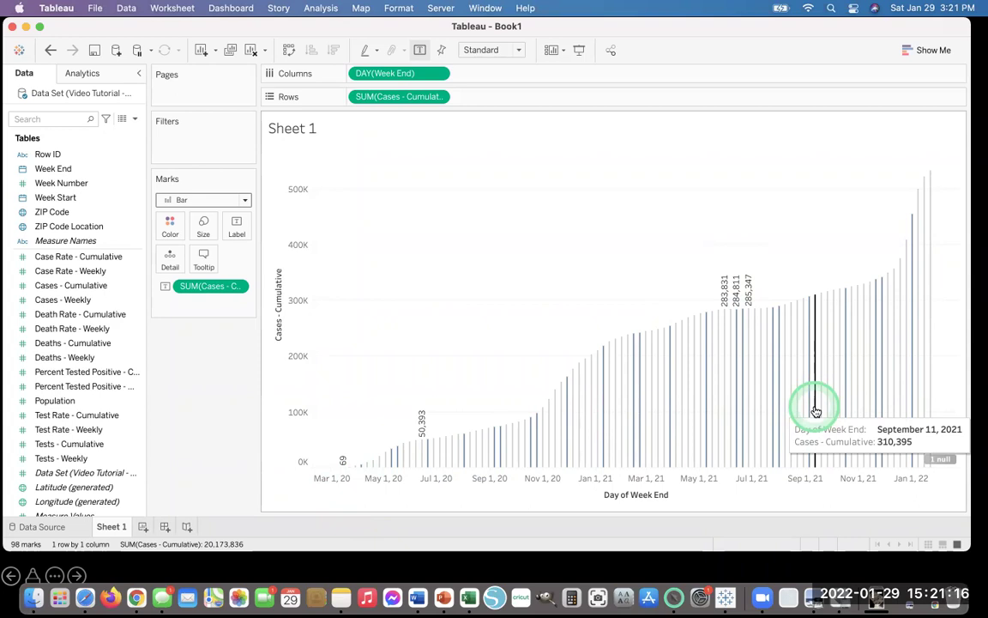
key("super+z")
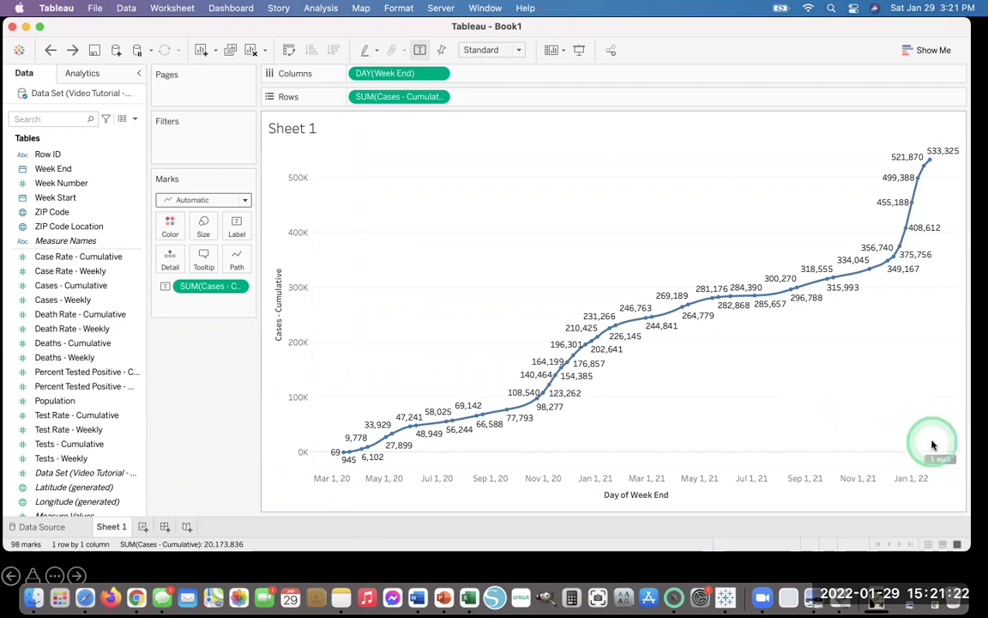
Step: Try filtering the null value out of the Cases - Cumulative axis and undo the filter
mouse_move(940, 459)
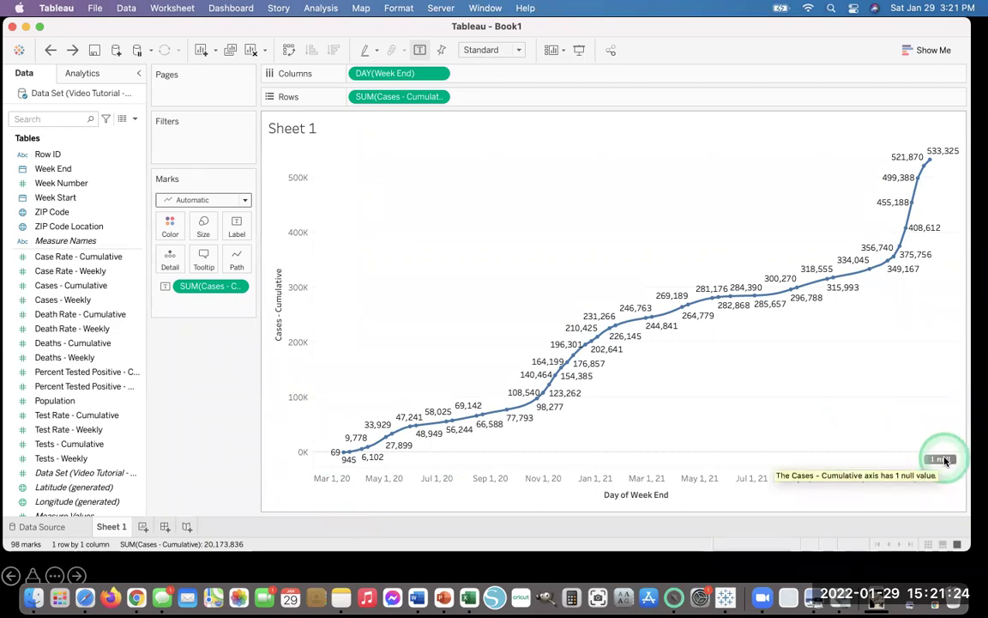
left_click(945, 461)
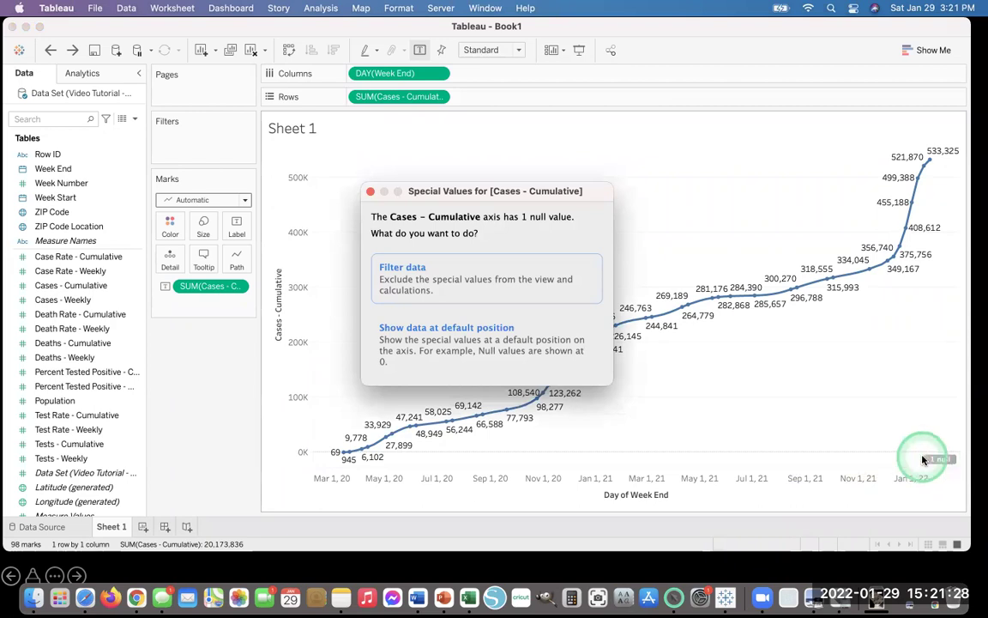
left_click(487, 294)
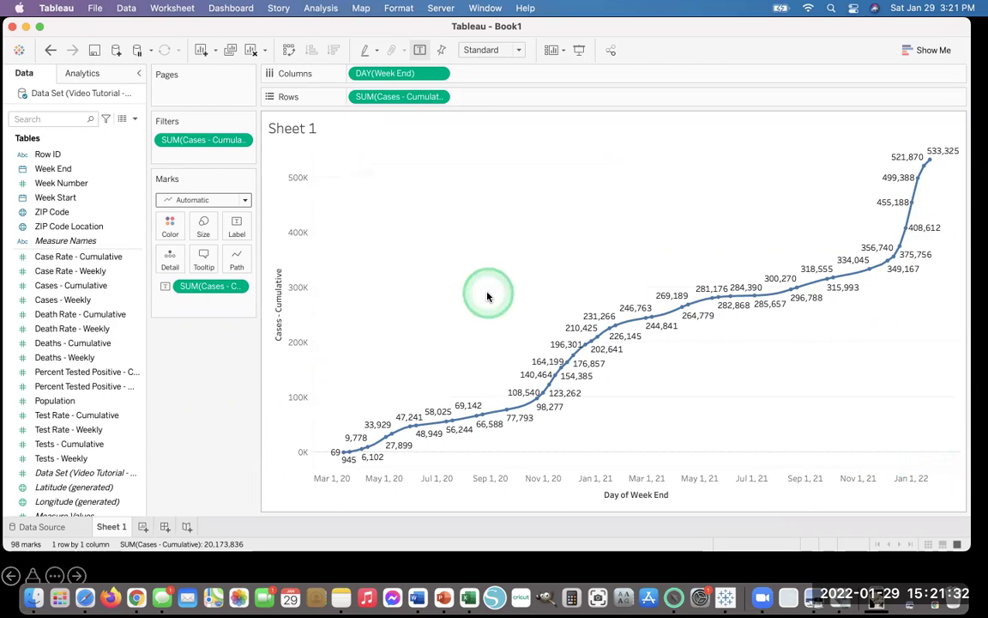
key("super+z")
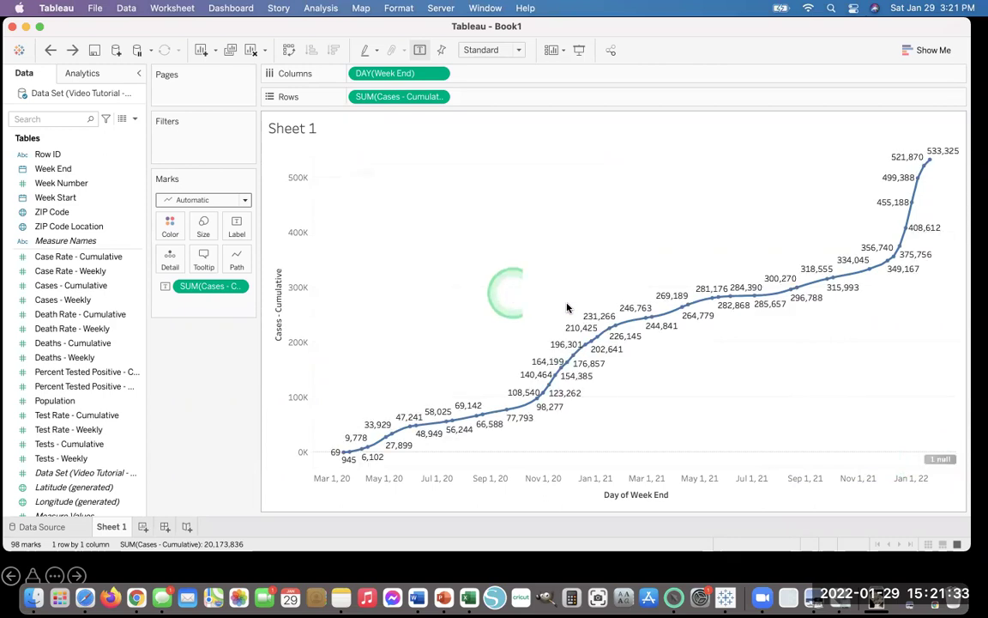
Step: Hide the null-value indicator on the cumulative cases chart
right_click(944, 460)
left_click(946, 467)
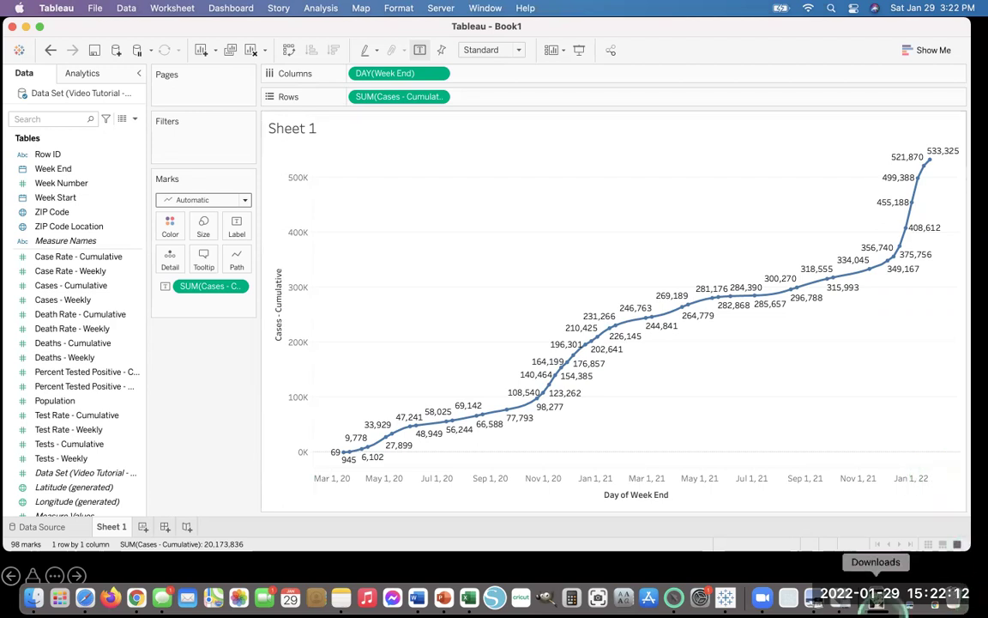
Step: Remove the Cases - Cumulative labels from the line's marks
mouse_move(381, 493)
left_mouse_down()
mouse_move(344, 404)
mouse_move(395, 292)
mouse_move(399, 182)
mouse_move(456, 514)
mouse_move(298, 403)
left_mouse_up()
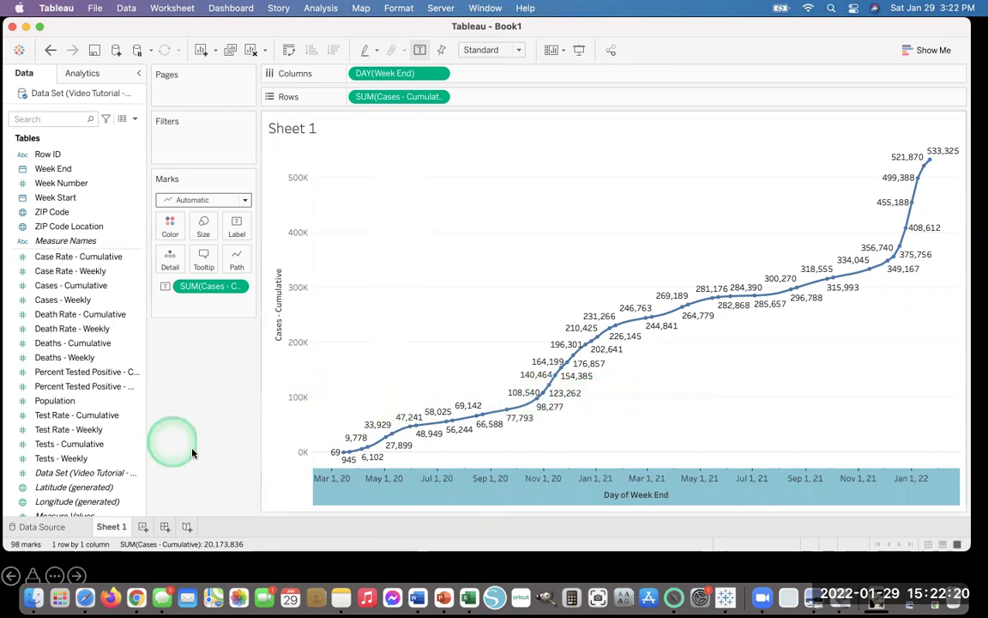
left_click(275, 490)
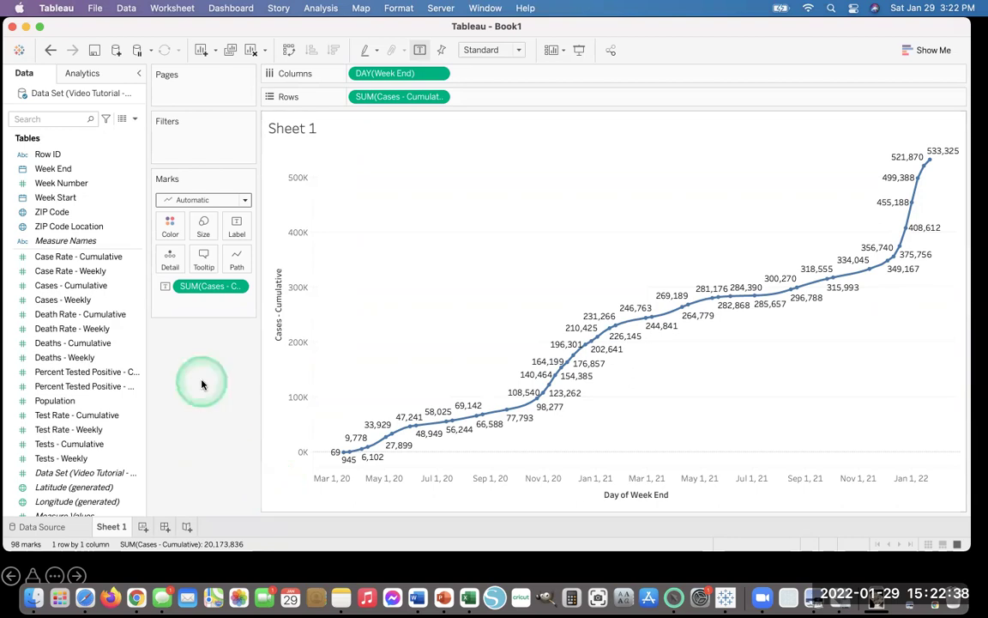
left_click_drag(201, 290, 67, 357)
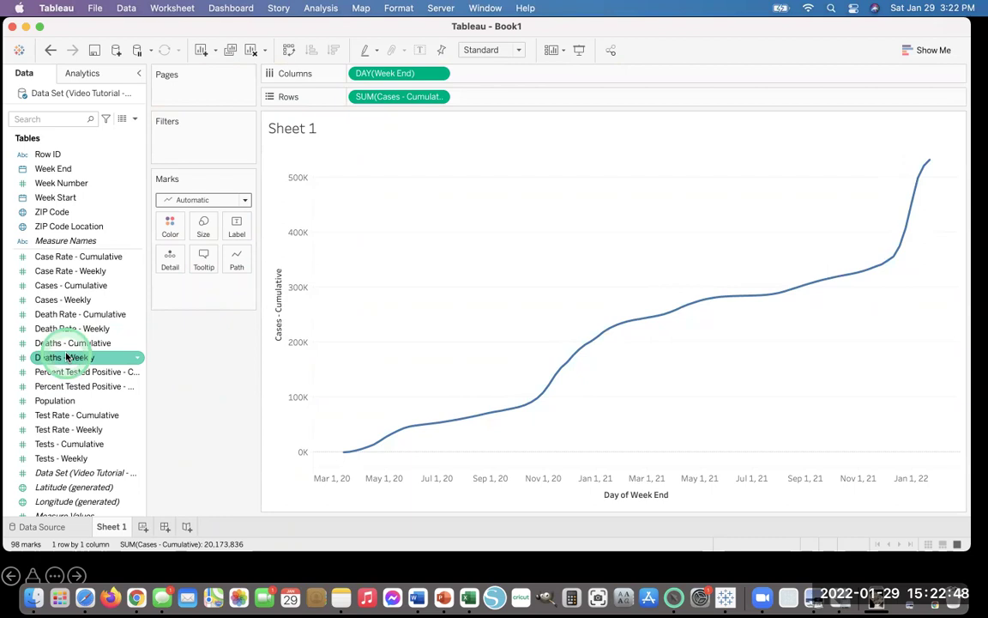
Step: Try swapping the chart's rows and columns, and undo the swap
left_click_drag(66, 357, 418, 97)
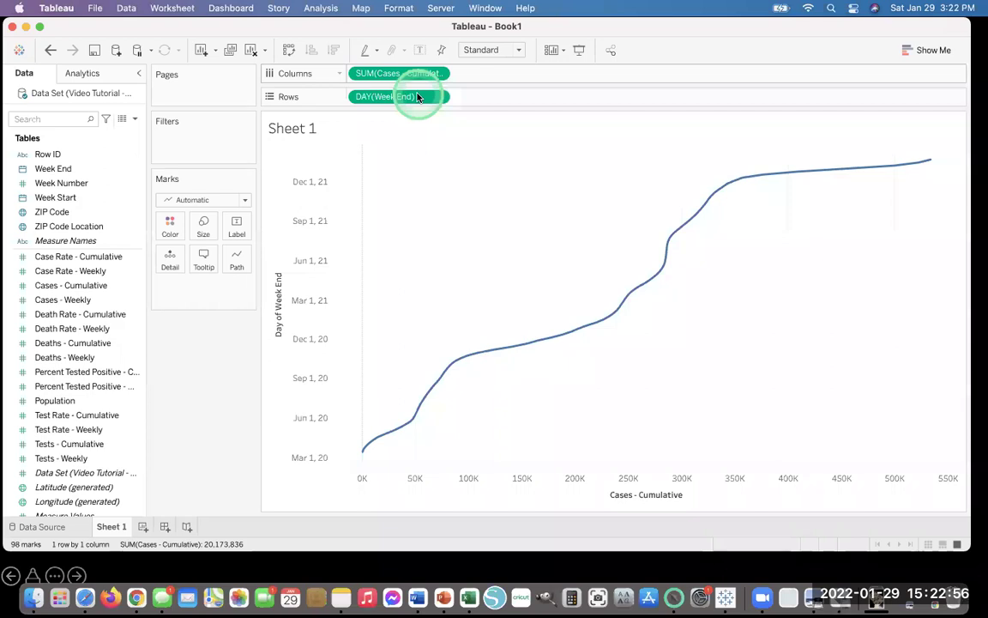
key("super+z")
key("super+shift+z")
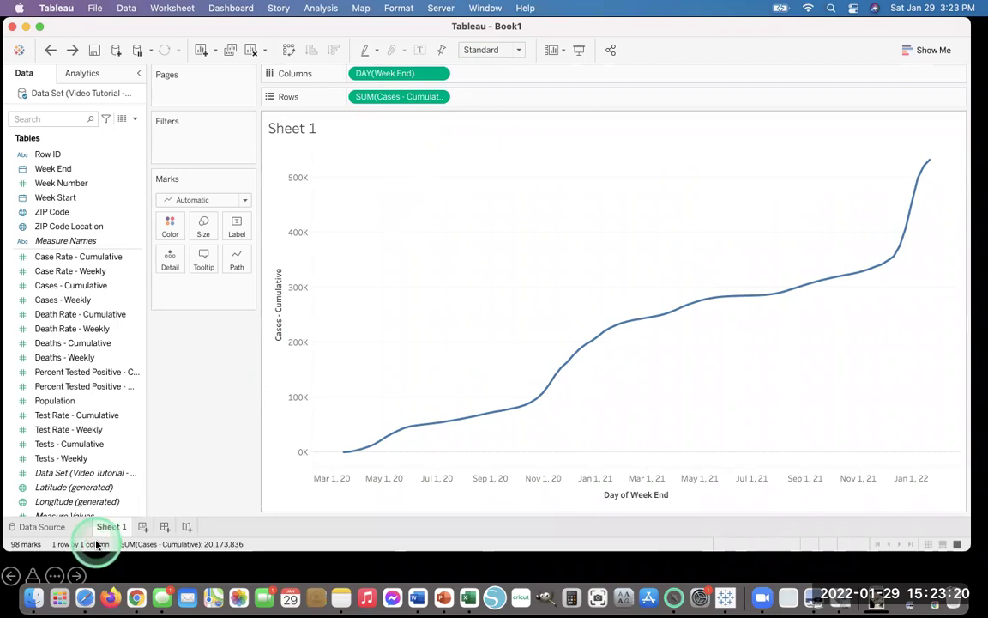
left_click(912, 50)
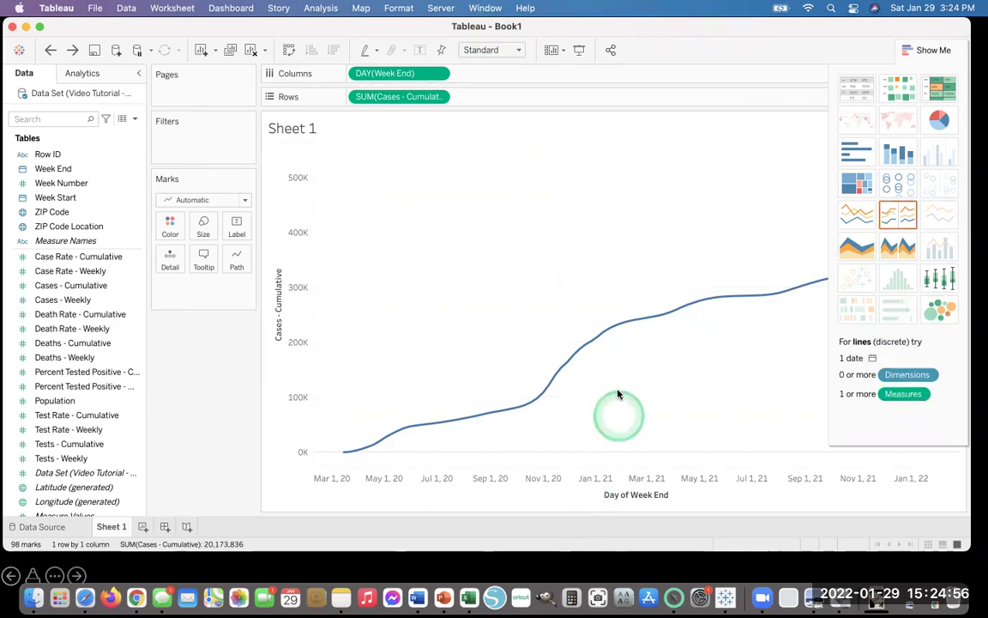
key("super+1")
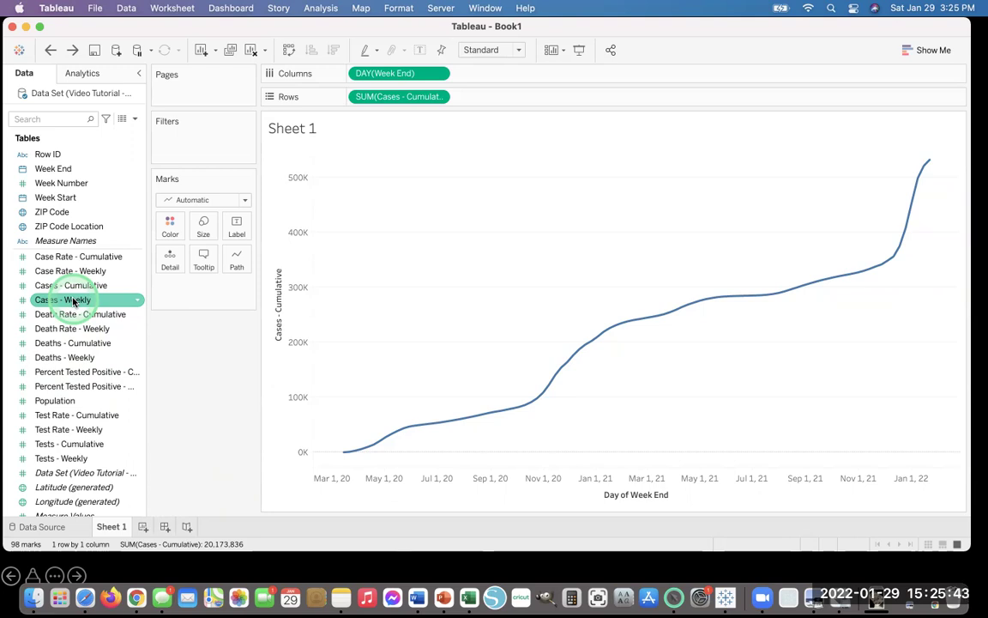
Step: Try adding Cases - Weekly to the rows beside Cases - Cumulative, and undo the addition
left_click_drag(73, 300, 512, 98)
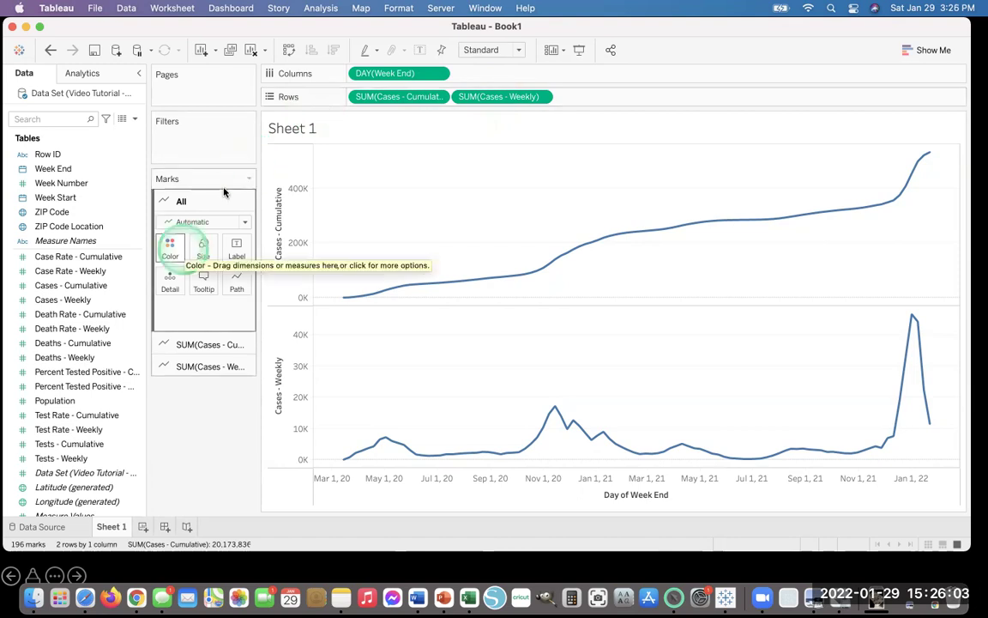
left_click(77, 316)
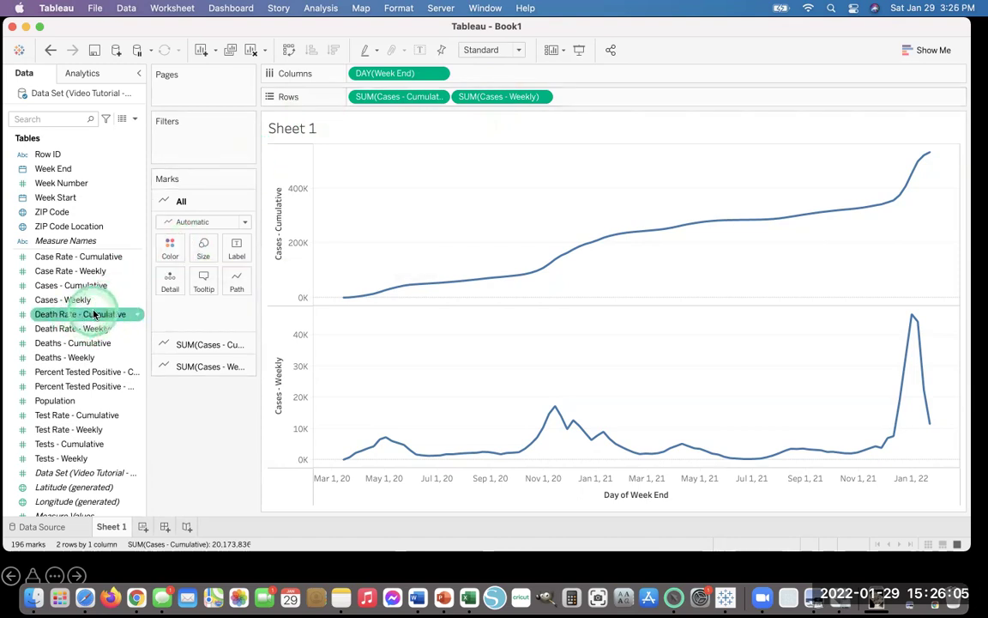
key("super+z")
left_click(64, 342)
left_click(68, 314)
left_click(66, 296)
left_click(68, 285)
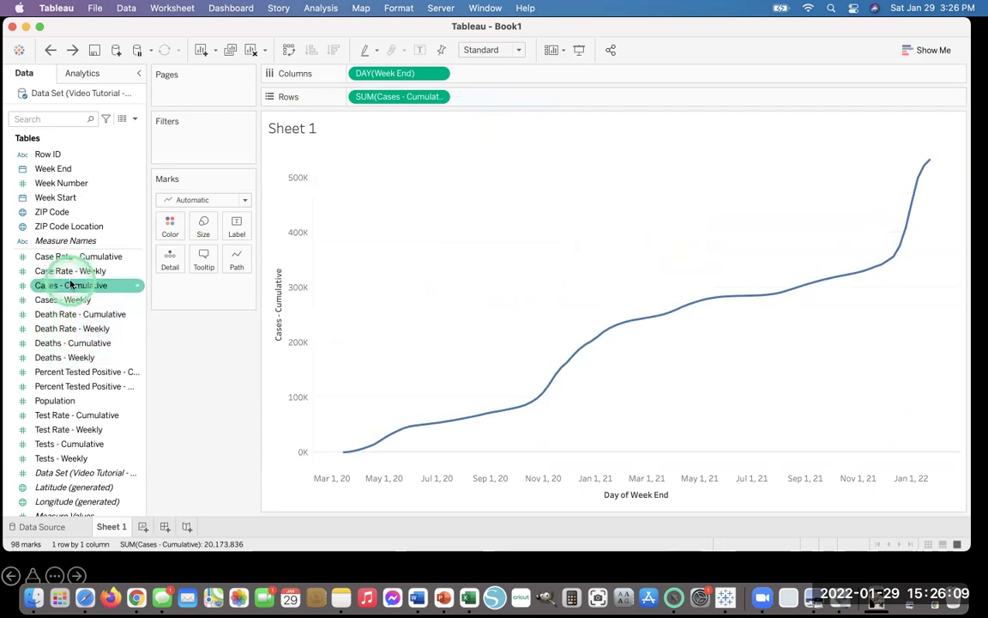
Step: Label the line with Cases - Cumulative and add Cases - Weekly to the rows as a second chart
left_click_drag(70, 284, 236, 225)
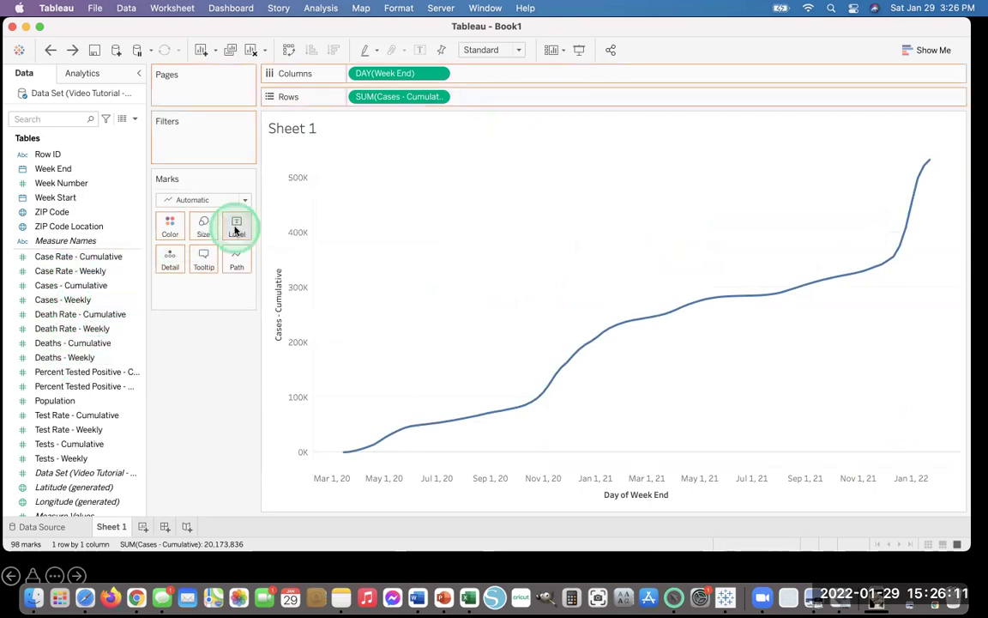
left_click(90, 315)
left_click_drag(65, 300, 502, 105)
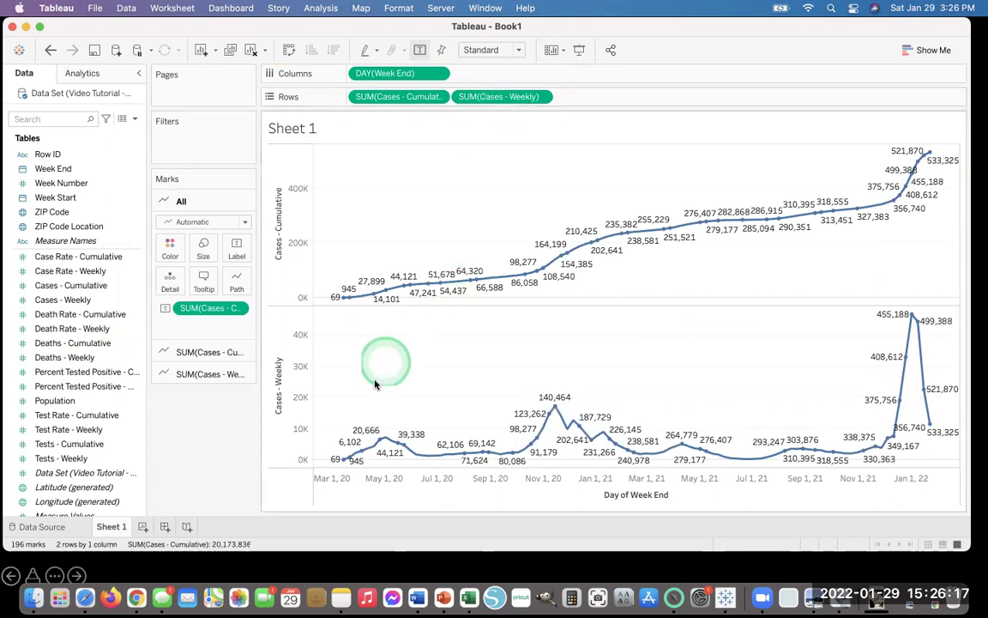
Step: Compare the labels on both charts and remove the shared Cases - Cumulative label from all marks
mouse_move(364, 429)
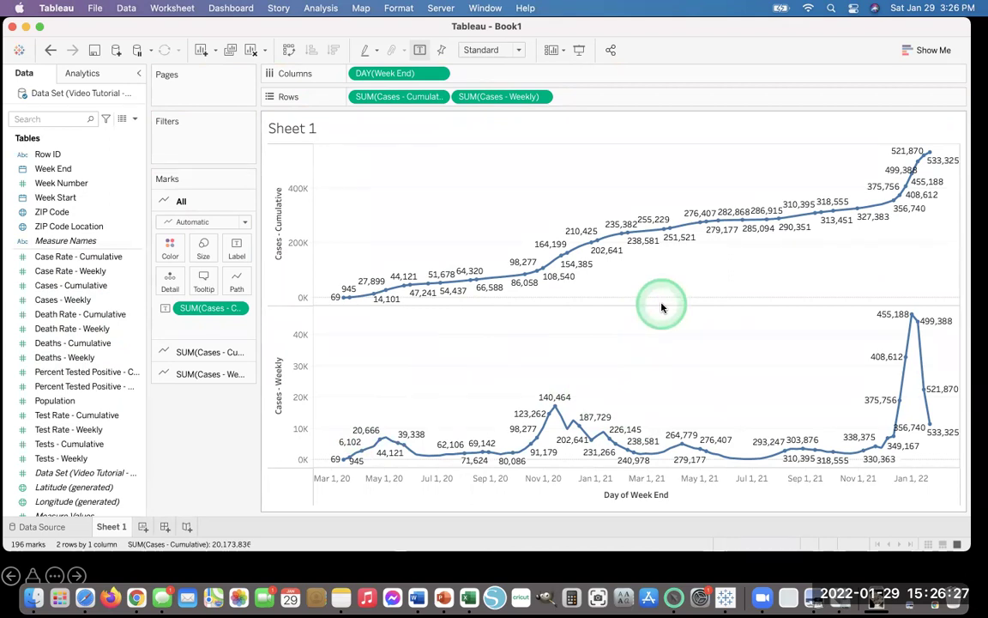
mouse_move(931, 157)
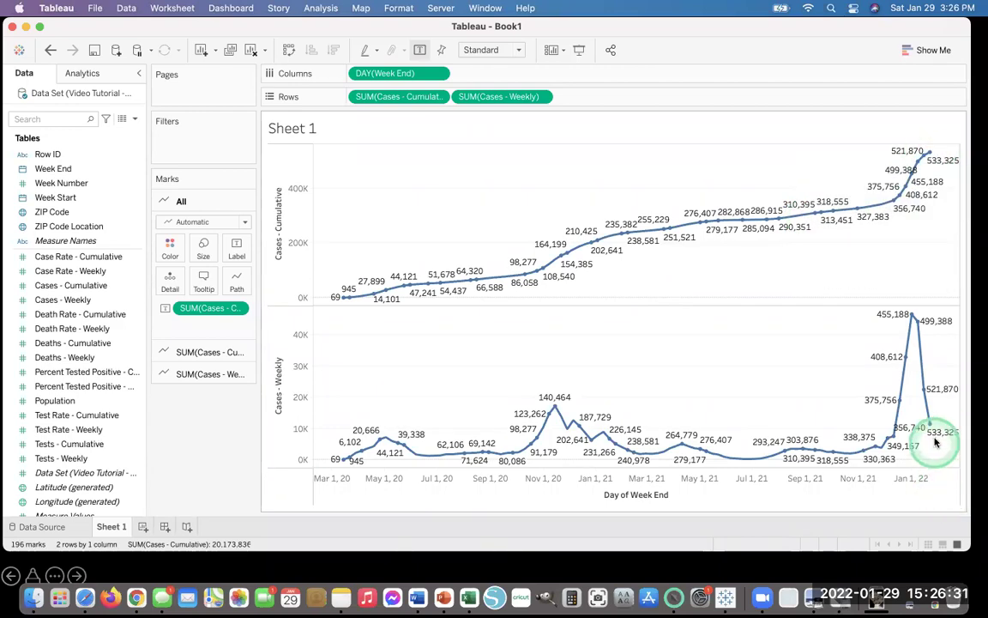
mouse_move(932, 428)
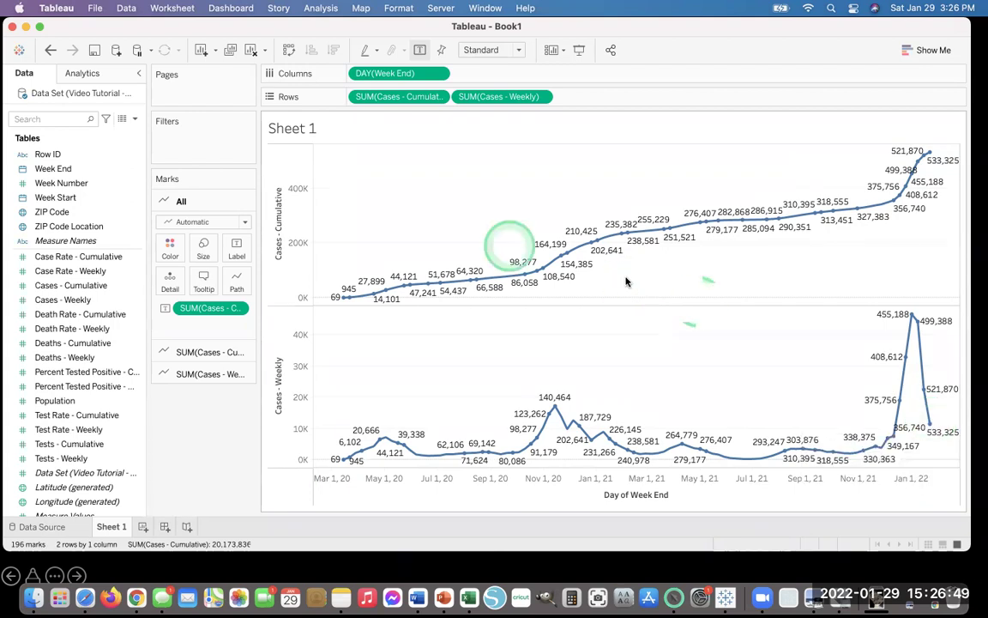
left_click_drag(197, 307, 95, 361)
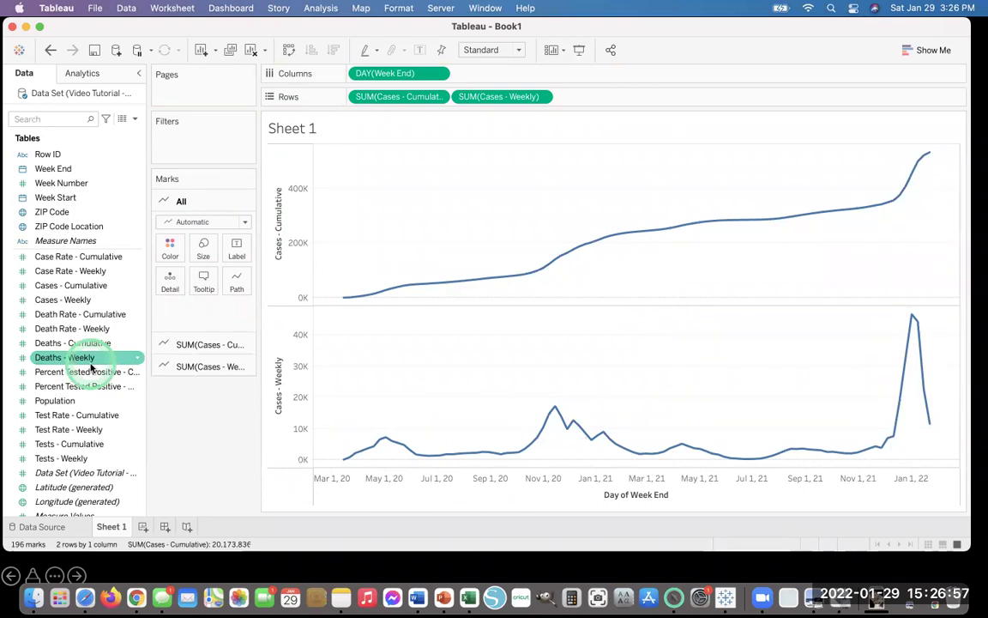
left_click_drag(91, 367, 213, 216)
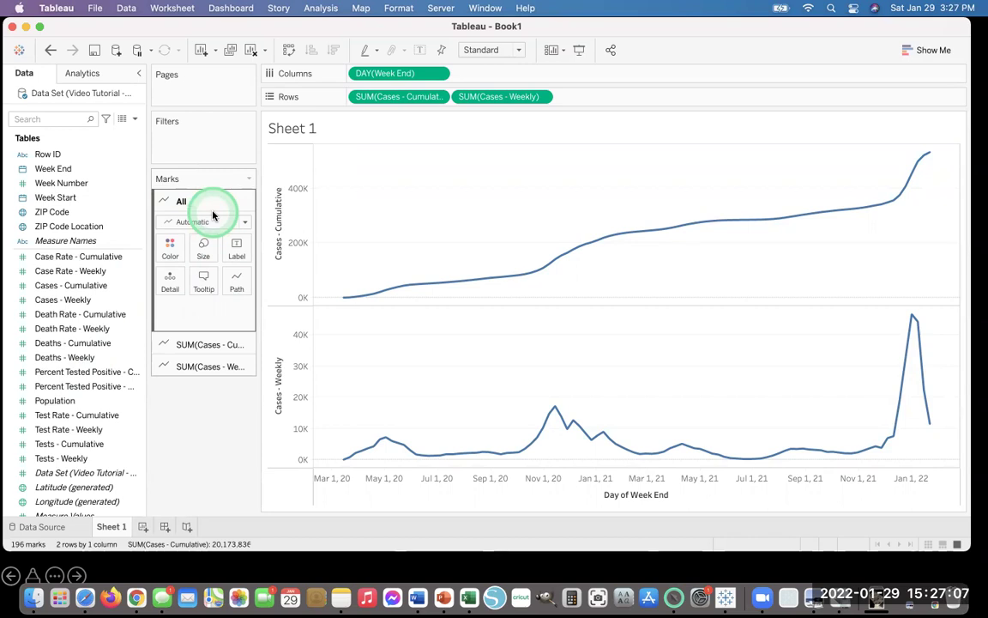
Step: Label only the cumulative cases chart's marks with Cases - Cumulative
left_click(197, 344)
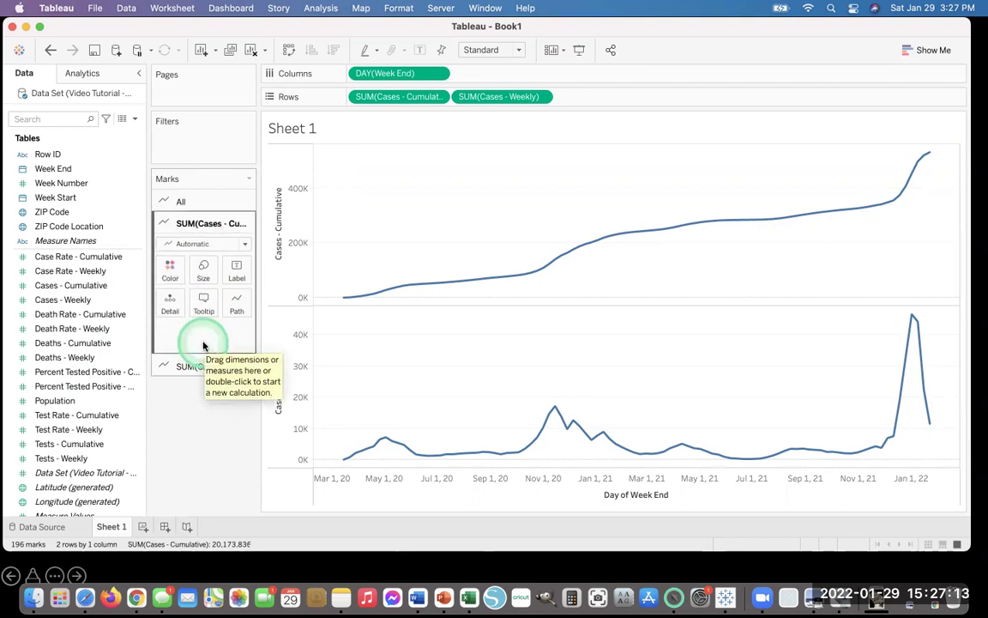
left_click(130, 314)
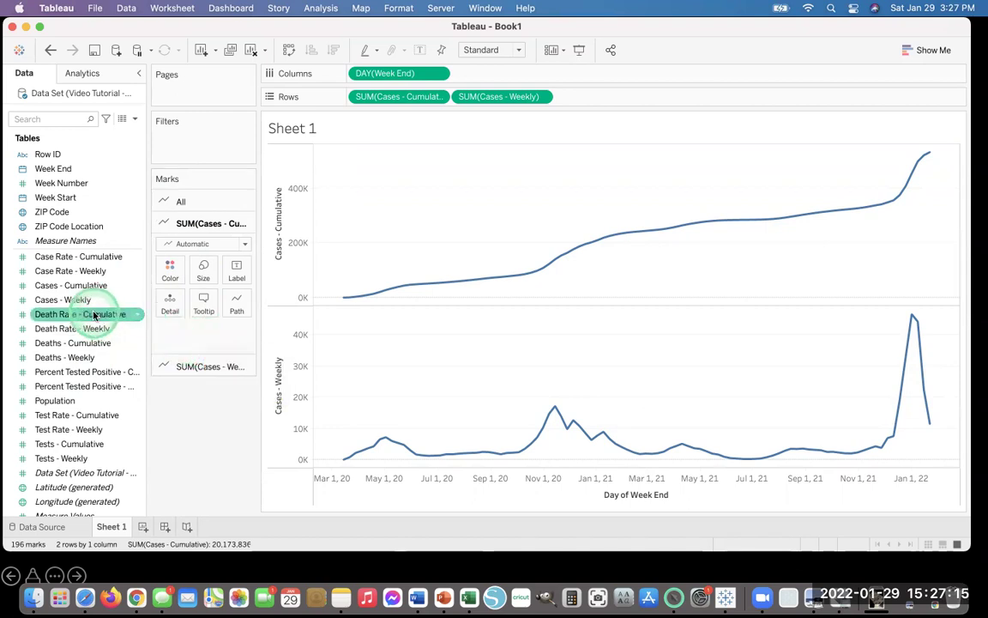
left_click(73, 285)
left_click_drag(73, 285, 241, 274)
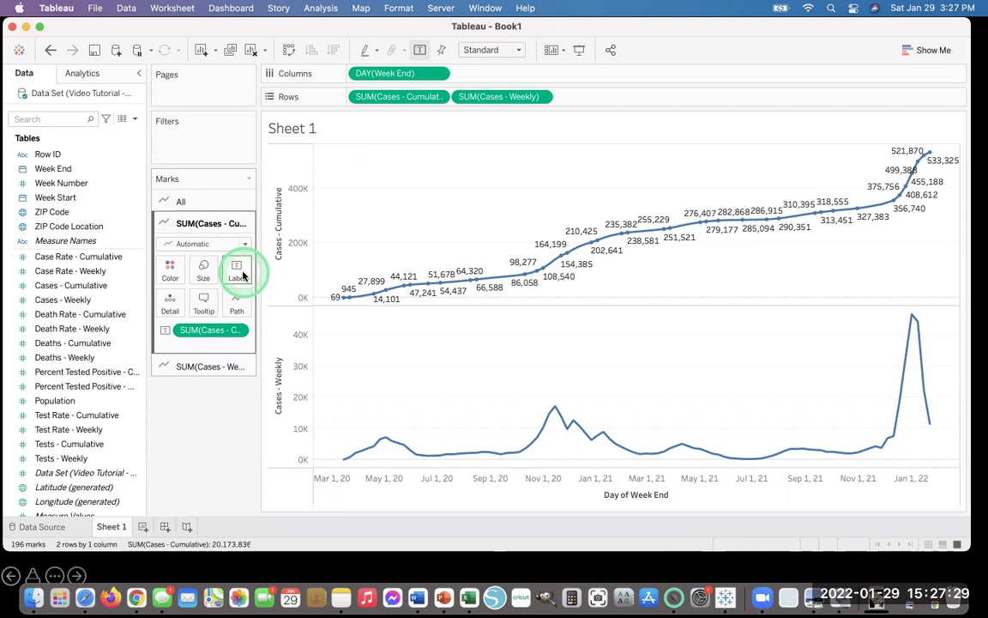
Step: Label only the weekly cases chart's marks with Cases - Weekly
left_click(194, 368)
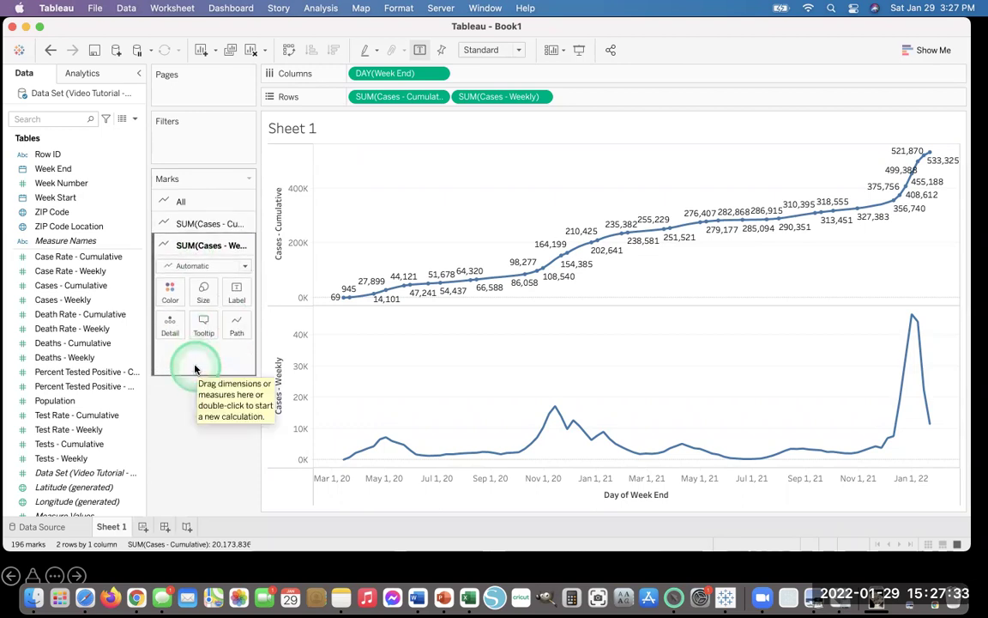
left_click(72, 286)
left_click(62, 300)
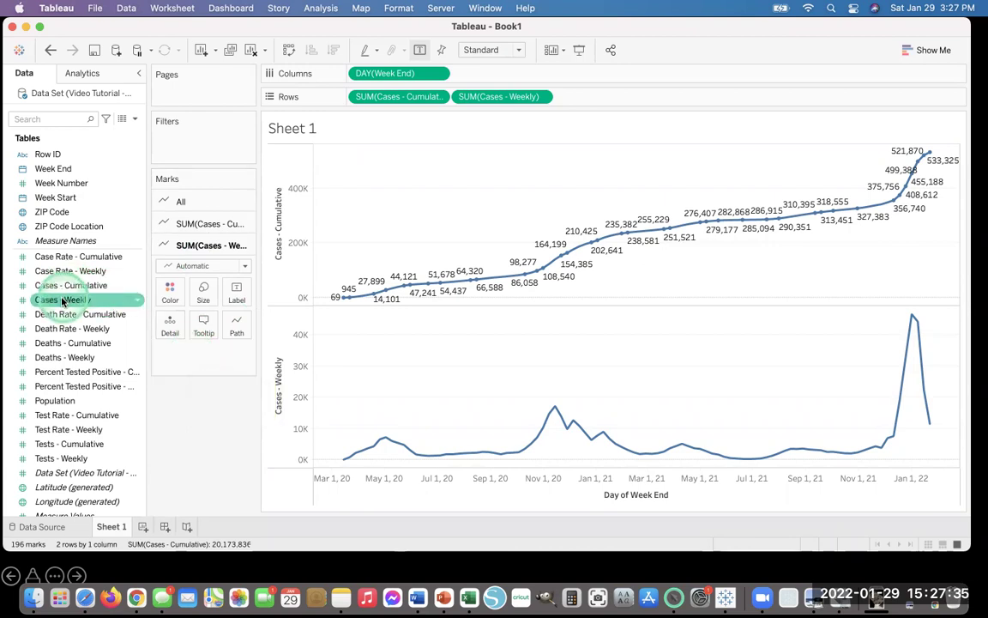
left_click_drag(62, 300, 240, 301)
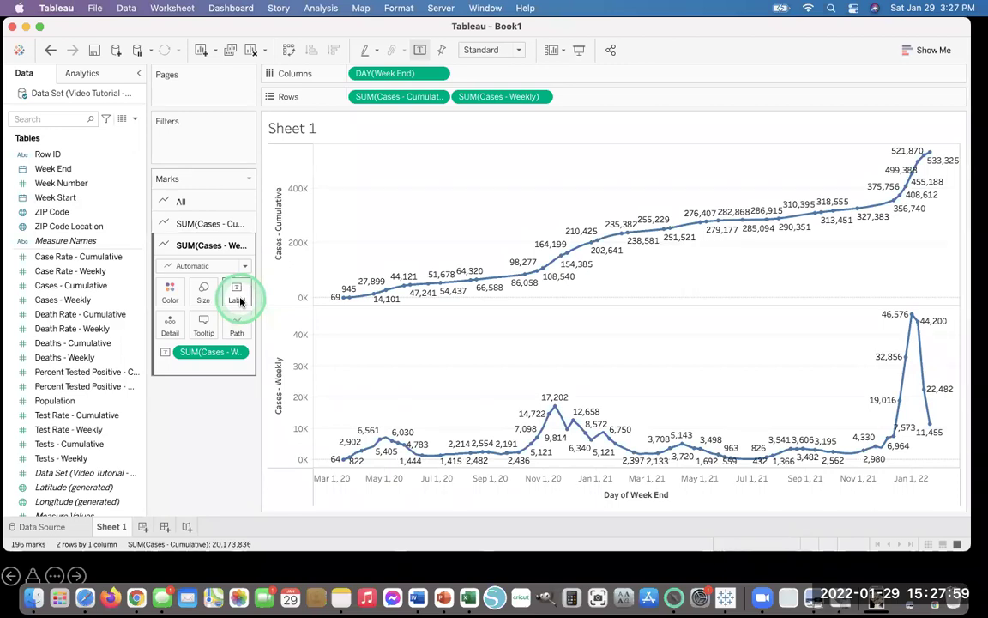
Step: Convert the two separate charts into one dual lines chart
left_click(931, 52)
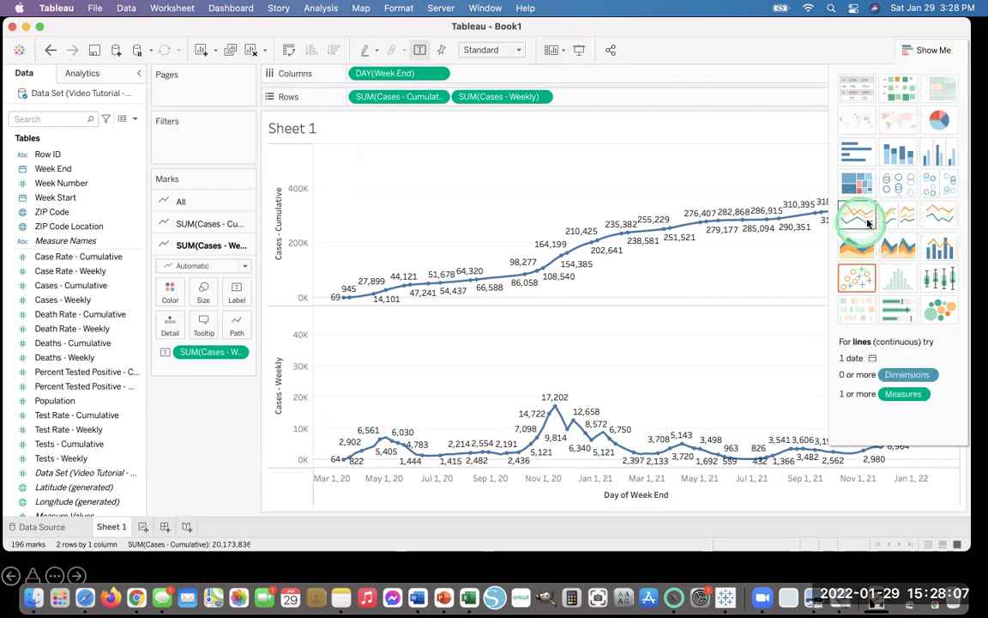
left_click(940, 218)
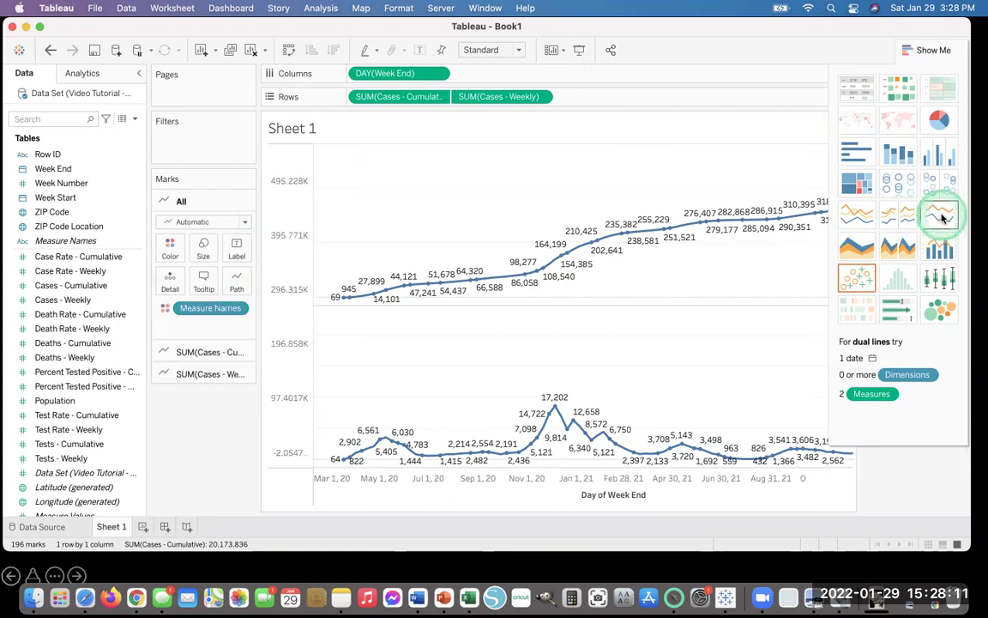
left_click(932, 50)
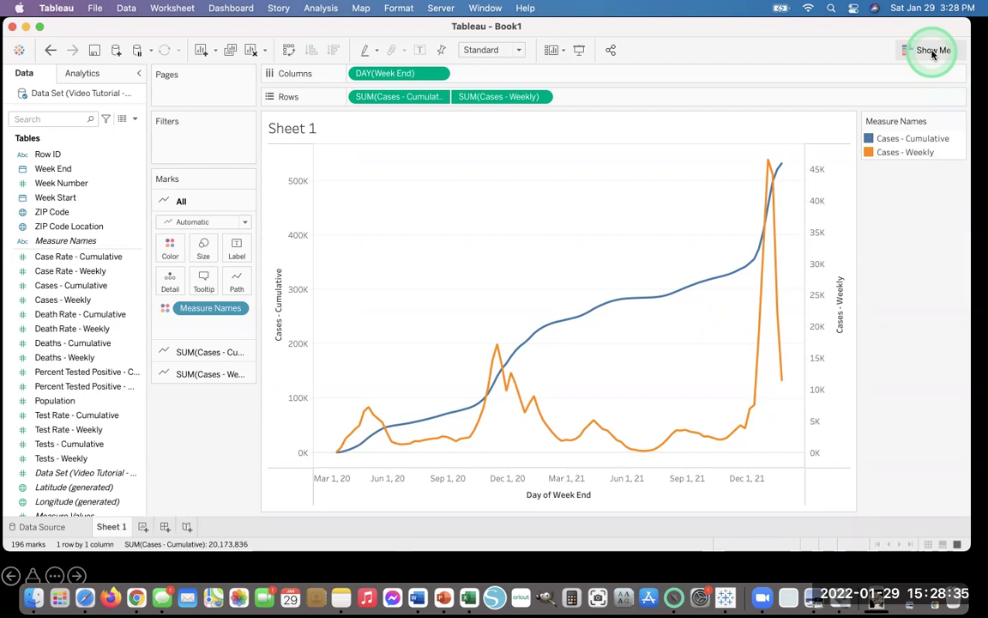
Step: Label the blue cumulative line of the dual lines chart with Cases - Cumulative
left_click(189, 351)
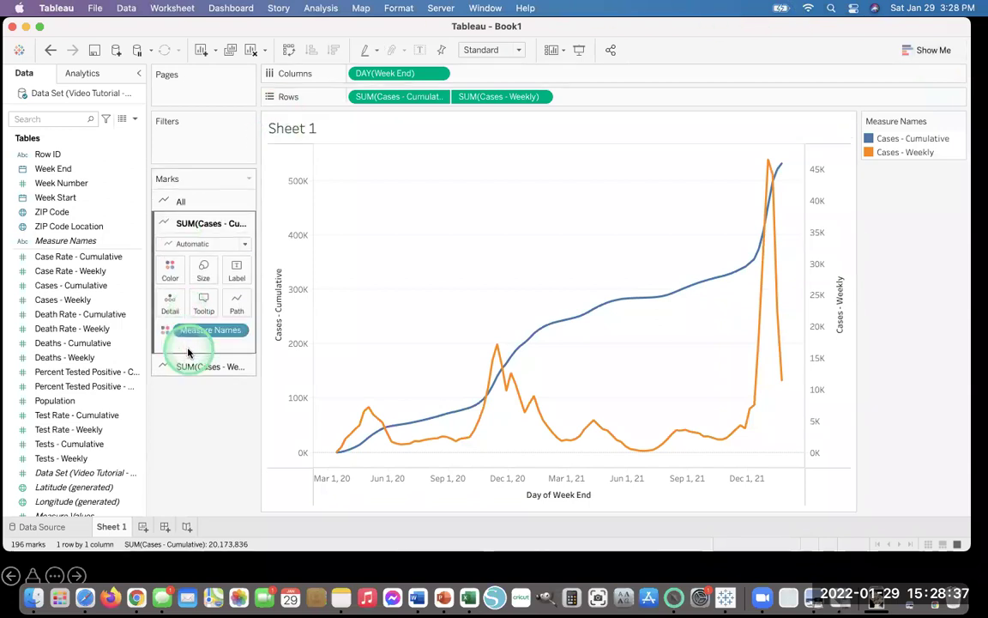
left_click(128, 285)
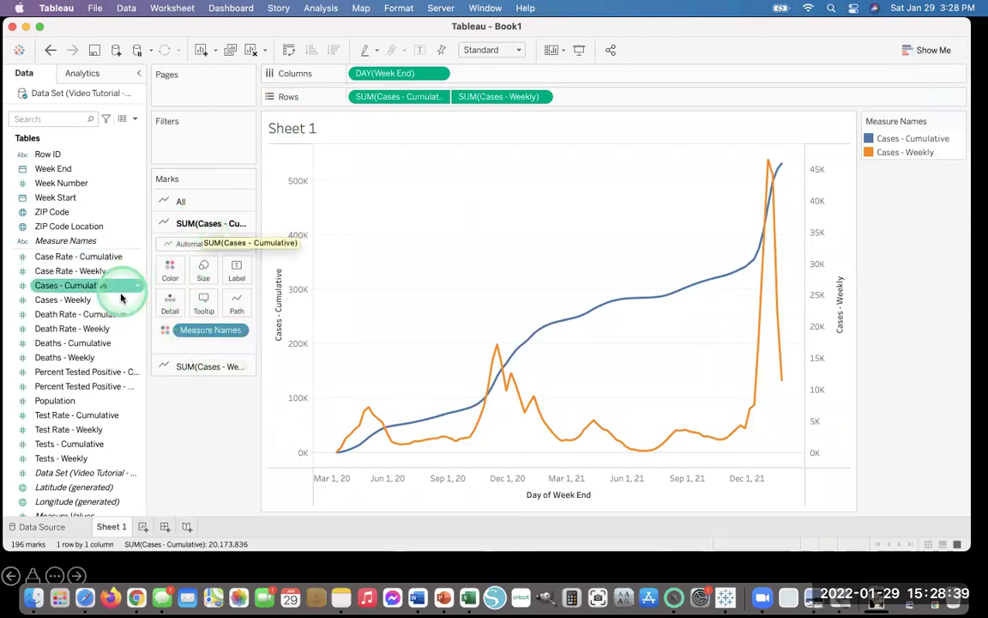
left_click_drag(95, 290, 237, 276)
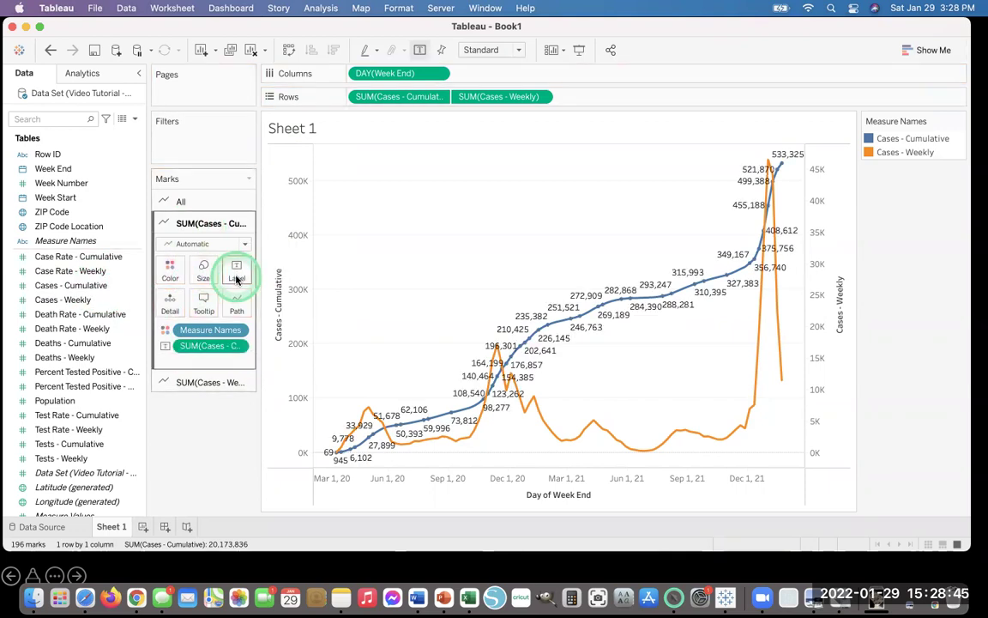
Step: Label the orange weekly line of the dual lines chart with Cases - Weekly
left_click(210, 381)
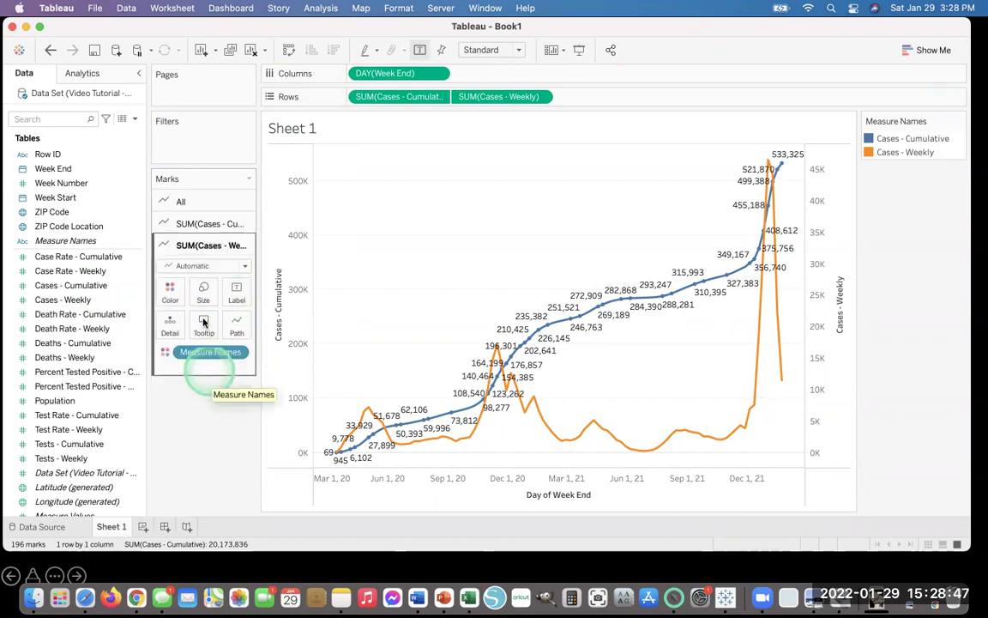
left_click(79, 300)
left_click_drag(80, 301, 237, 299)
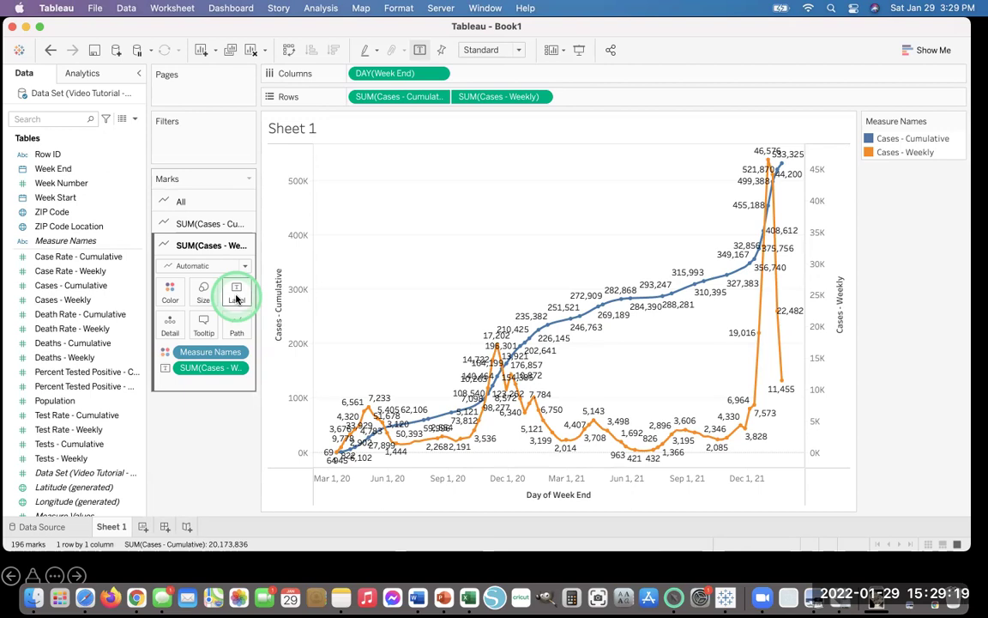
Step: Synchronize the Cases - Weekly axis with the Cases - Cumulative axis
left_click(300, 167)
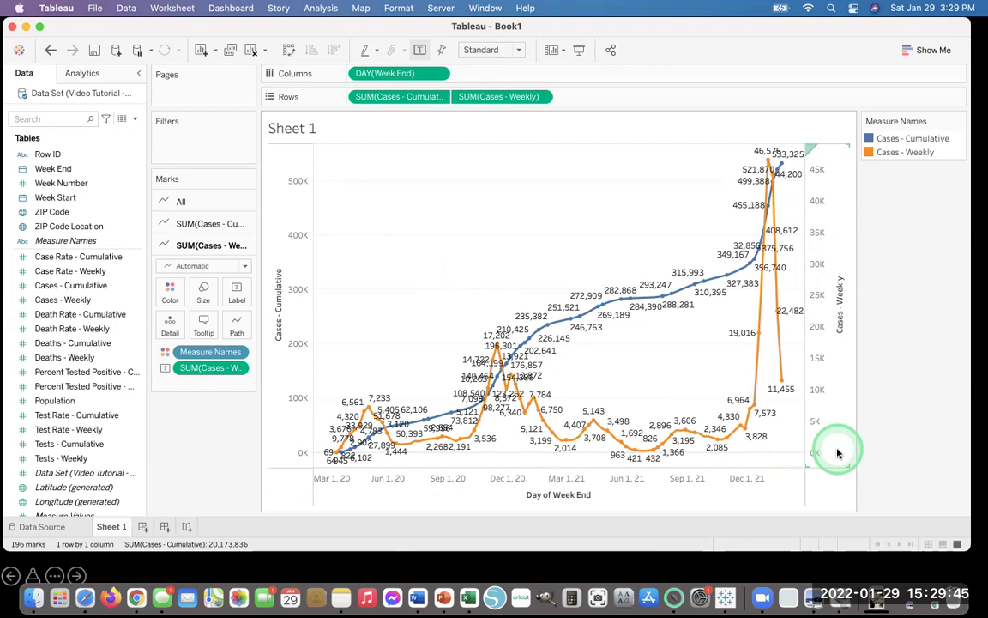
right_click(831, 388)
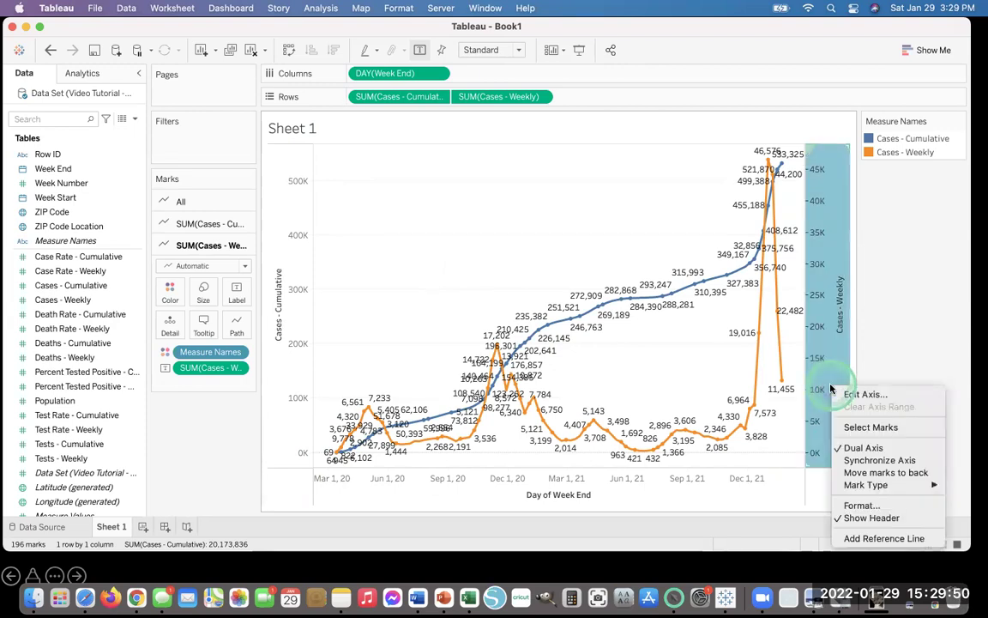
left_click(856, 462)
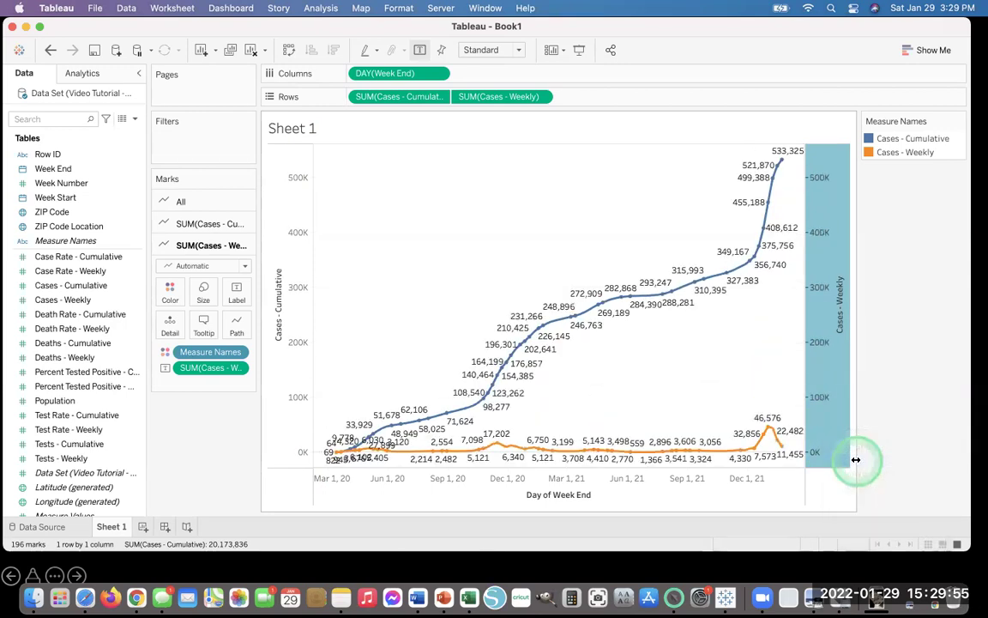
left_click(925, 396)
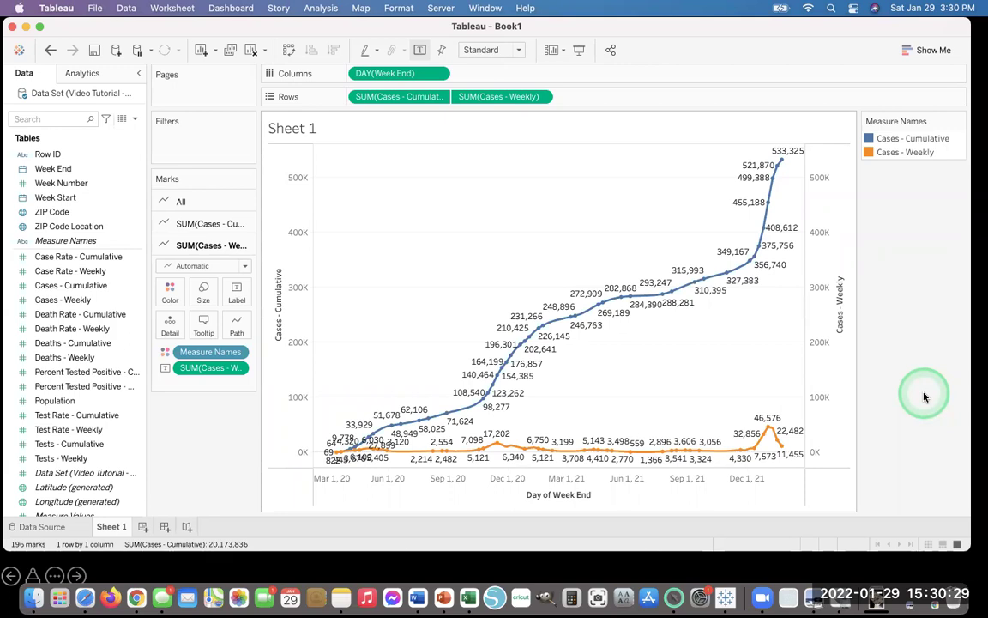
Step: Hide the Cases - Weekly axis header and retitle the Cases - Cumulative axis as Number of Cases
right_click(840, 346)
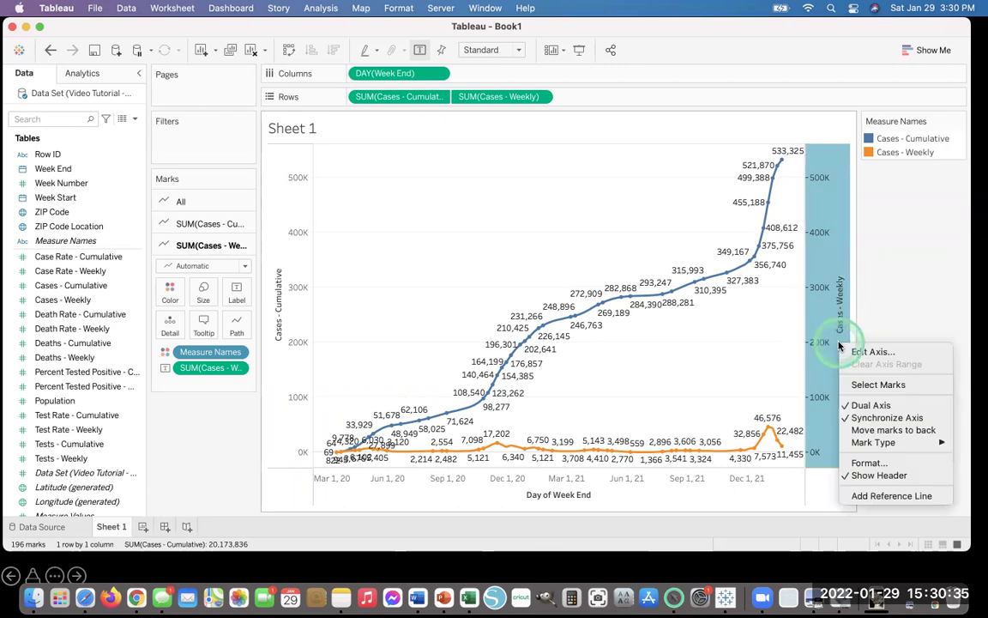
left_click(874, 477)
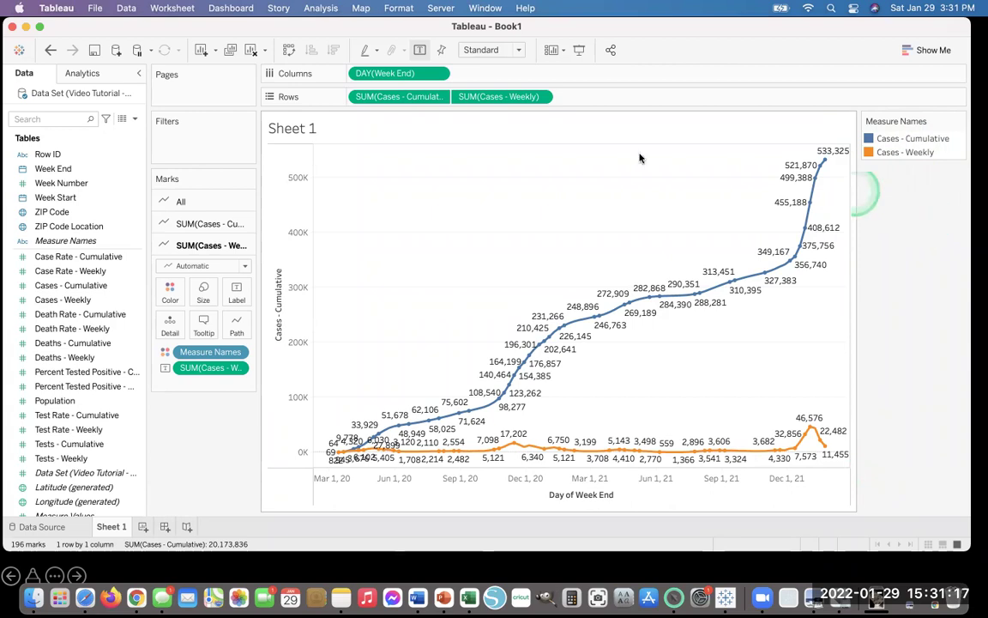
right_click(279, 324)
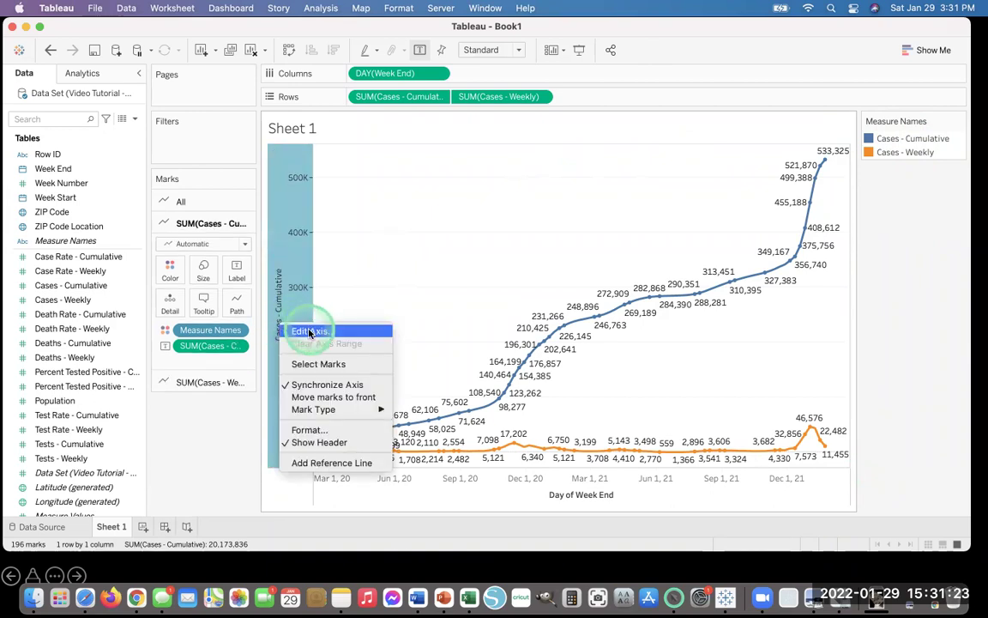
left_click(310, 331)
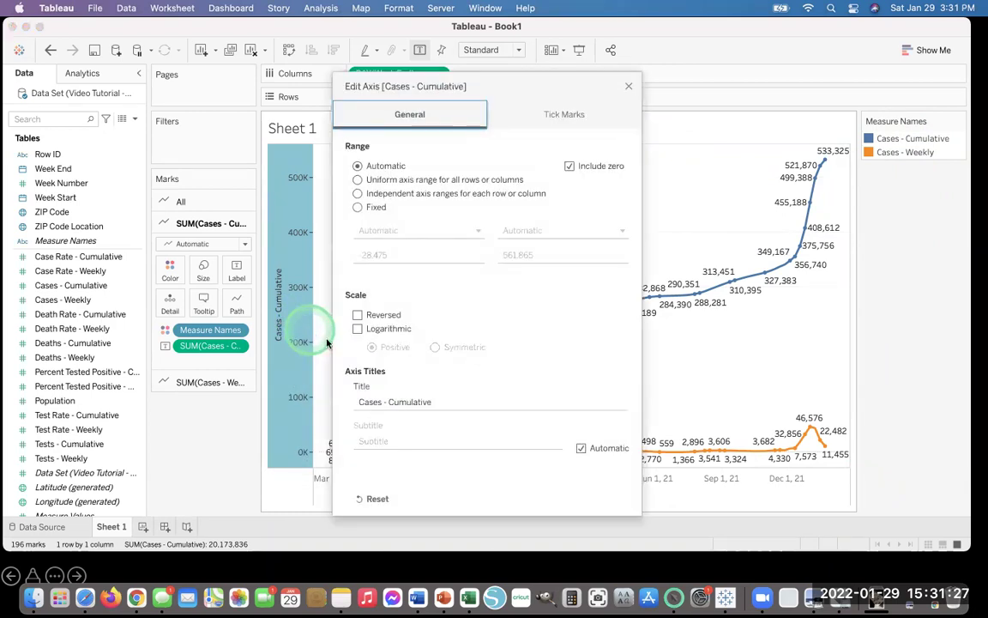
triple_click(366, 400)
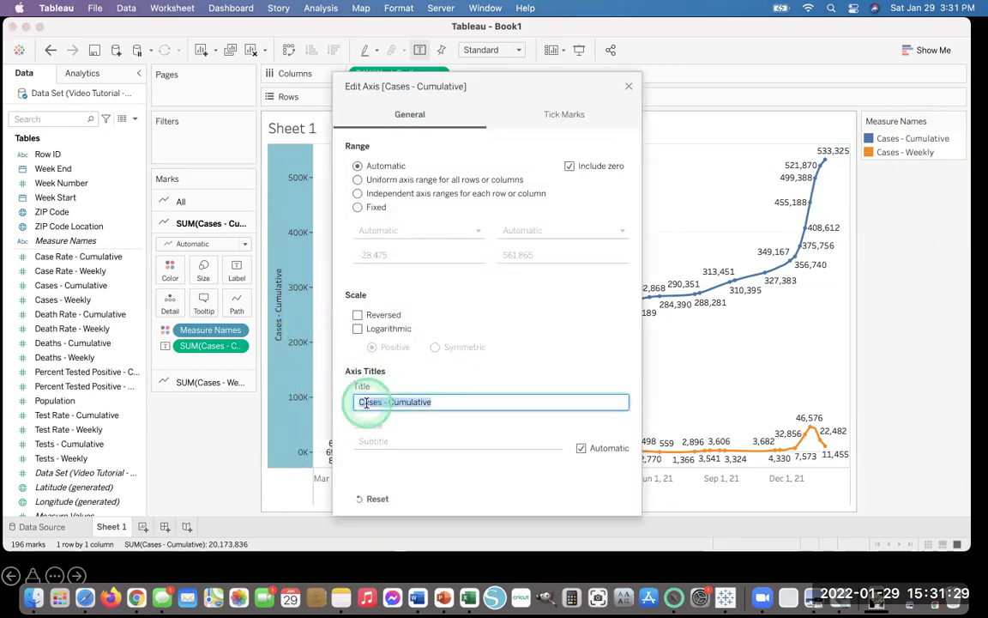
key("BackSpace")
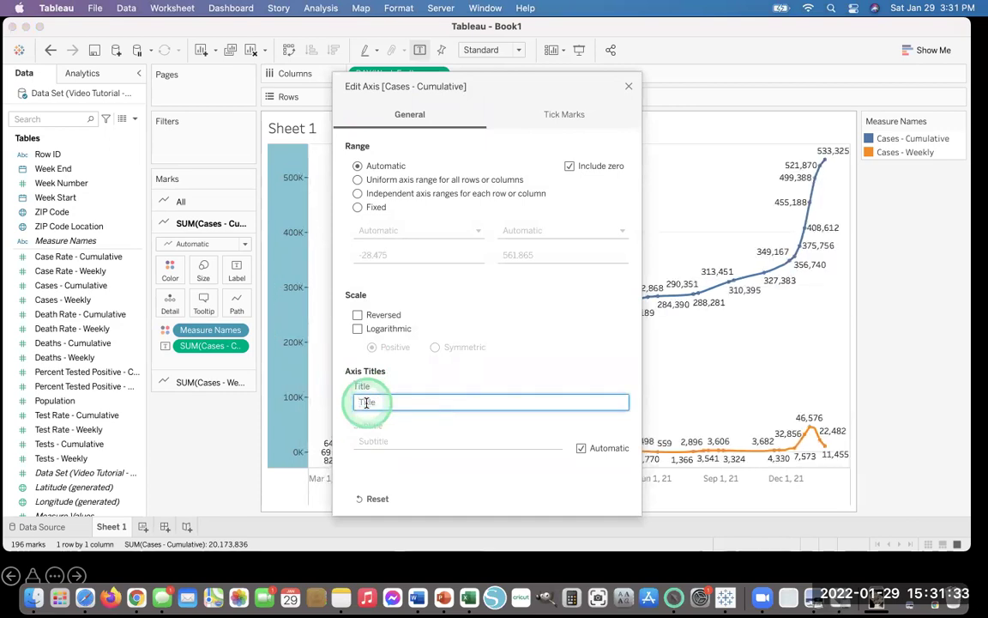
type("Number of Cases")
left_click(521, 346)
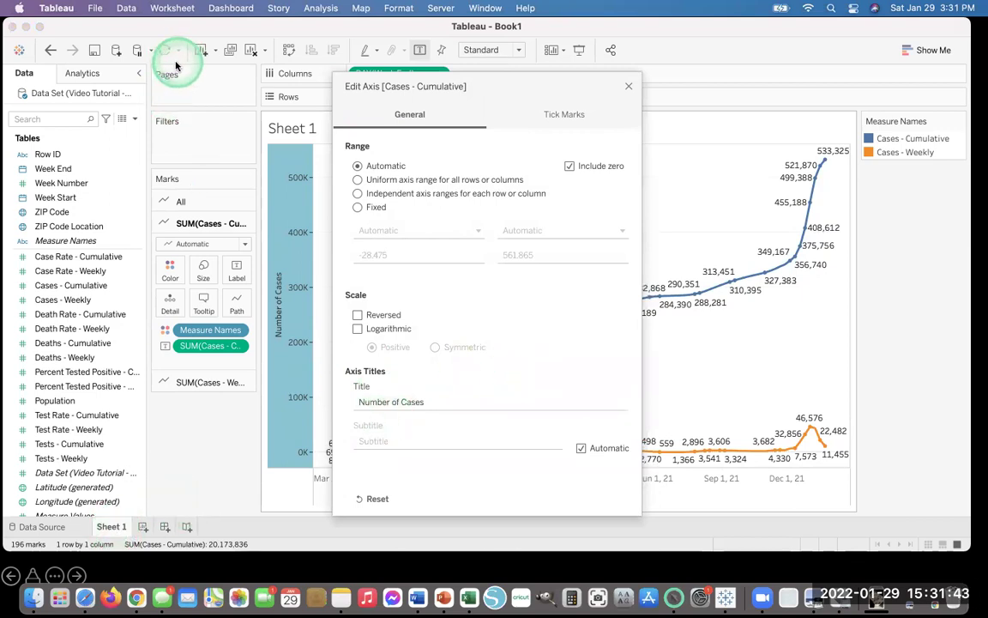
left_click(627, 86)
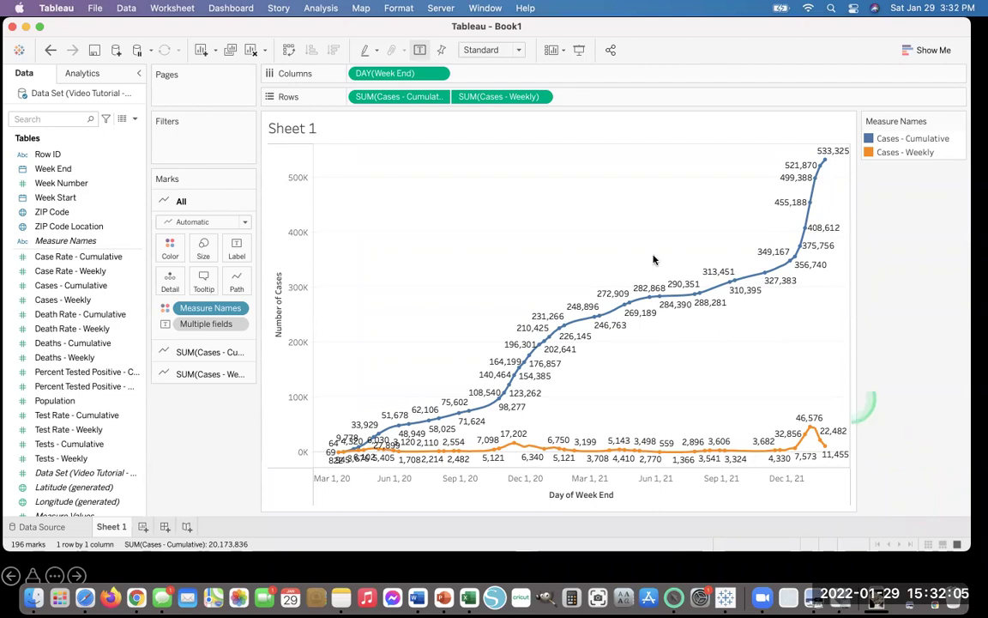
Step: Start saving a copy of the workbook in the iCloud Documents folder, with Tableau Packaged Workbook as the file type
left_click(94, 10)
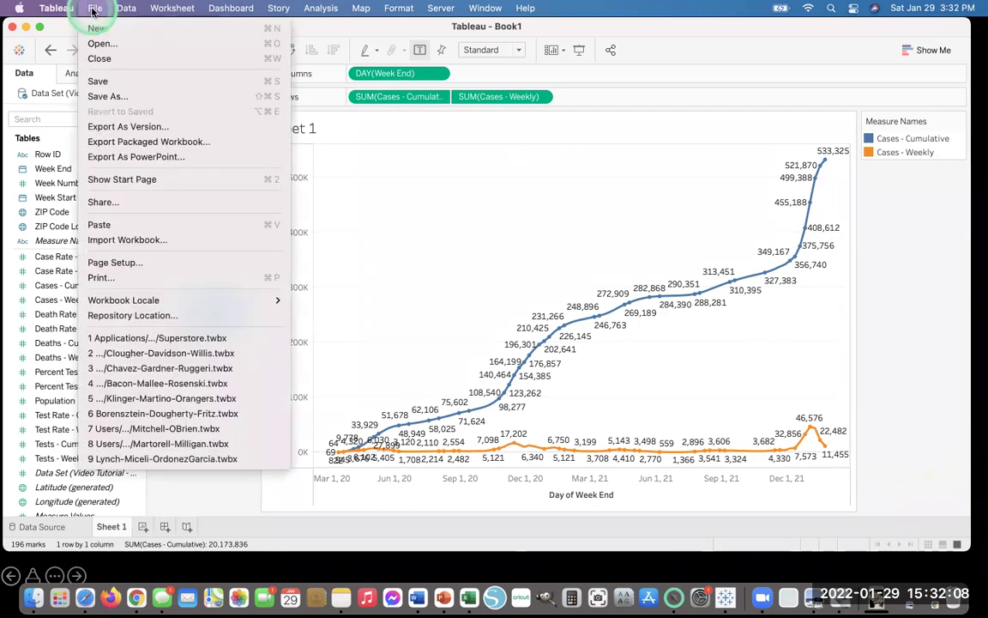
left_click(103, 96)
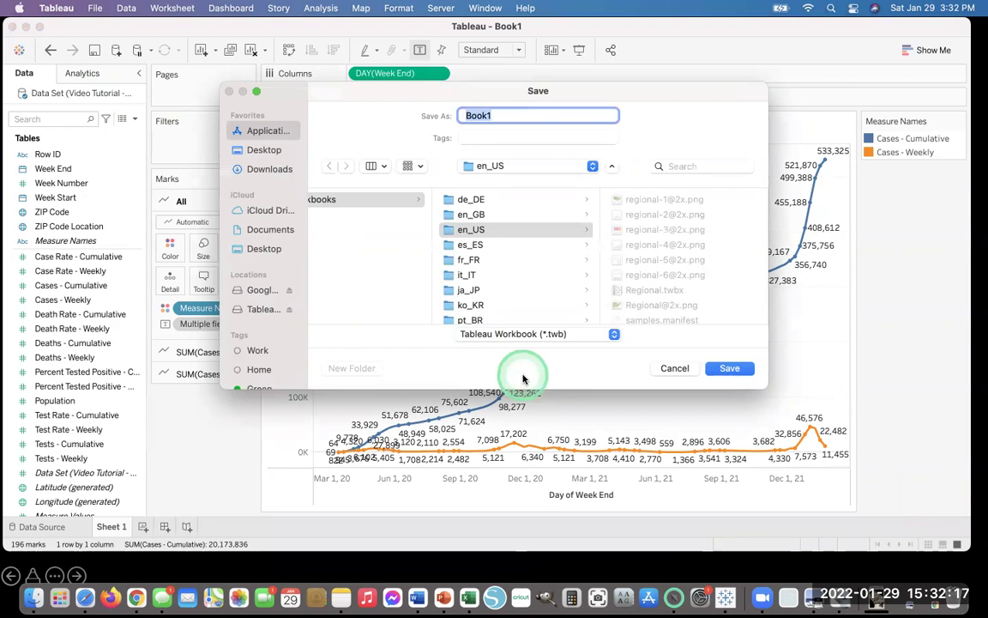
left_click(258, 248)
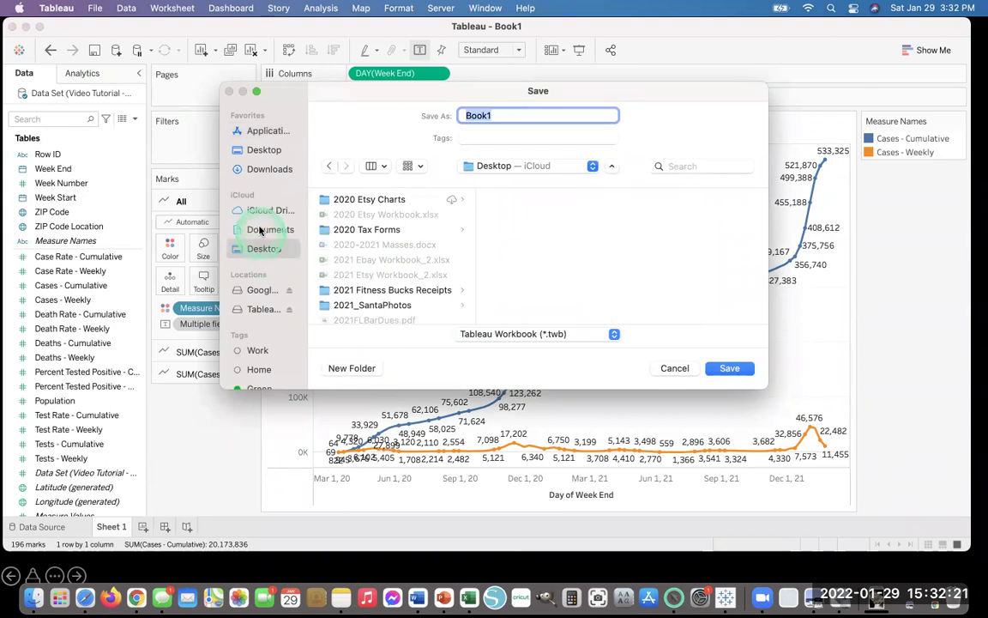
left_click(259, 230)
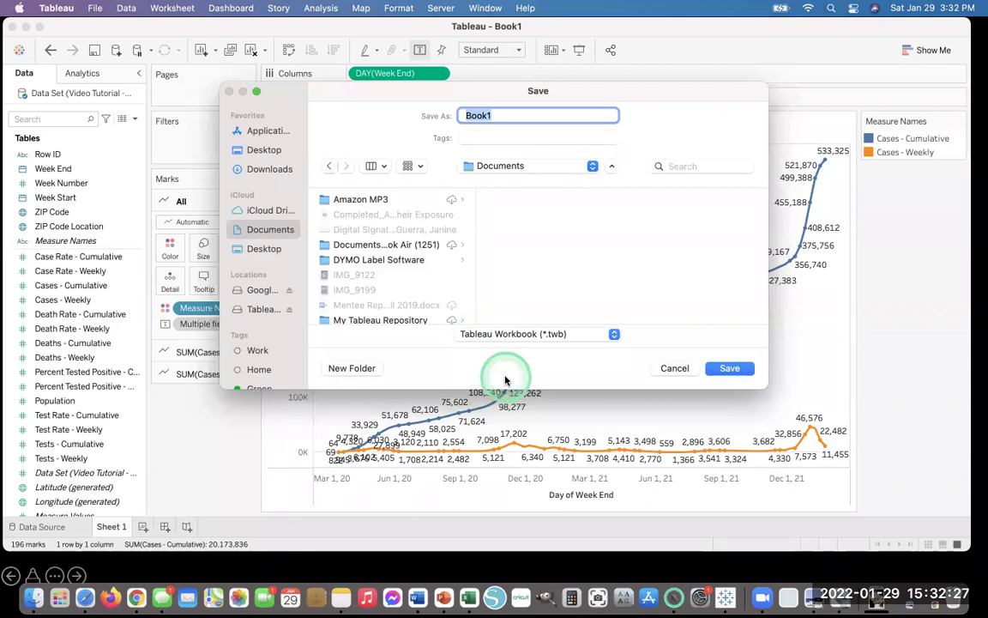
left_click(613, 334)
left_click(593, 354)
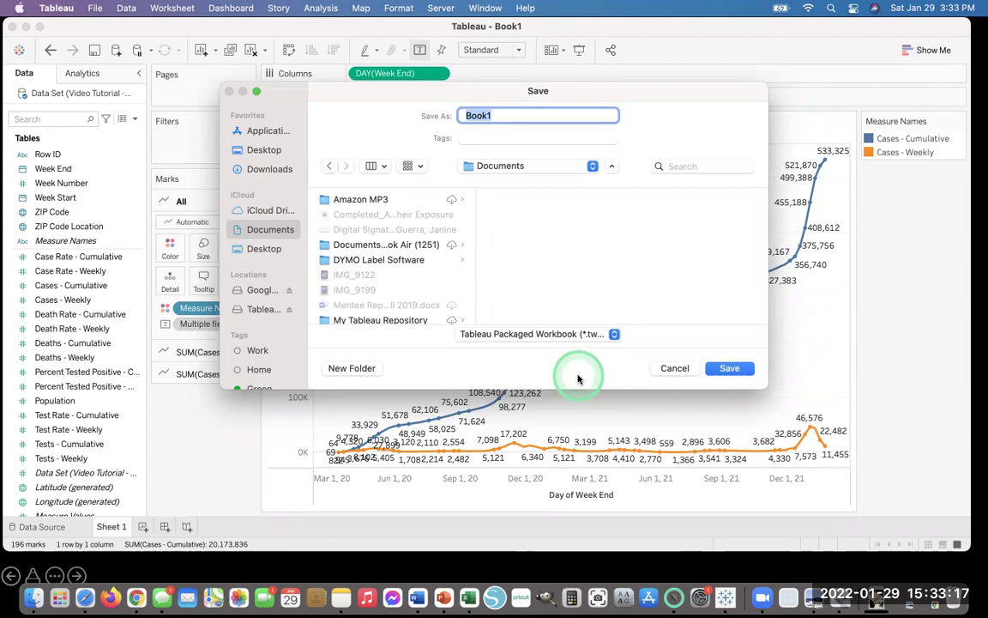
Step: Create a new folder named Tableau Tutorials inside Documents
left_click(348, 369)
type("T")
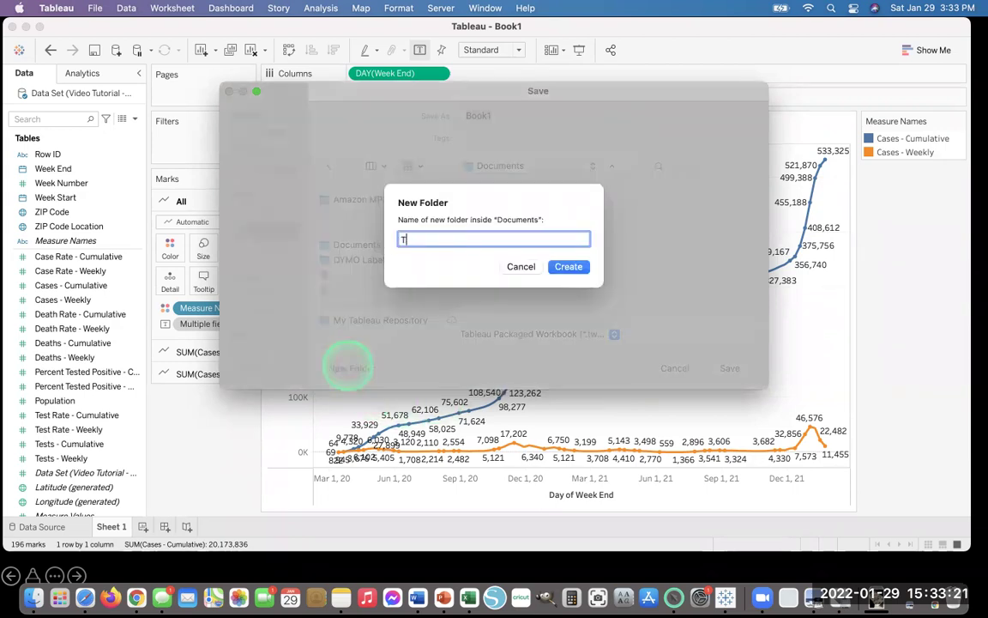
type("ableau Tutorials")
left_click(568, 267)
Step: Name the packaged workbook SampleBook1 and save it in the Tableau Tutorials folder
left_click(498, 116)
type("Sample")
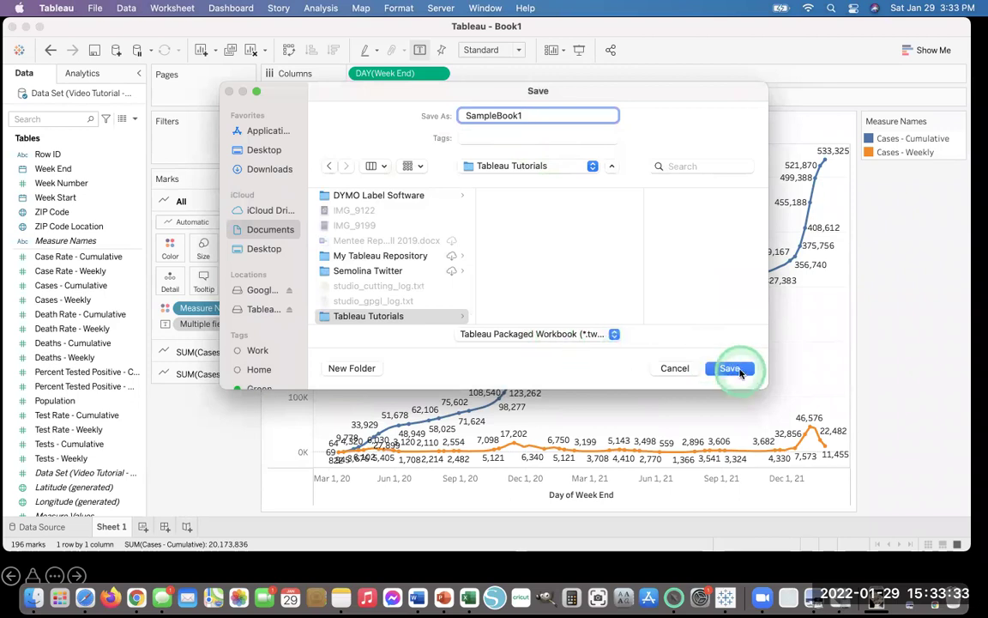
left_click(734, 370)
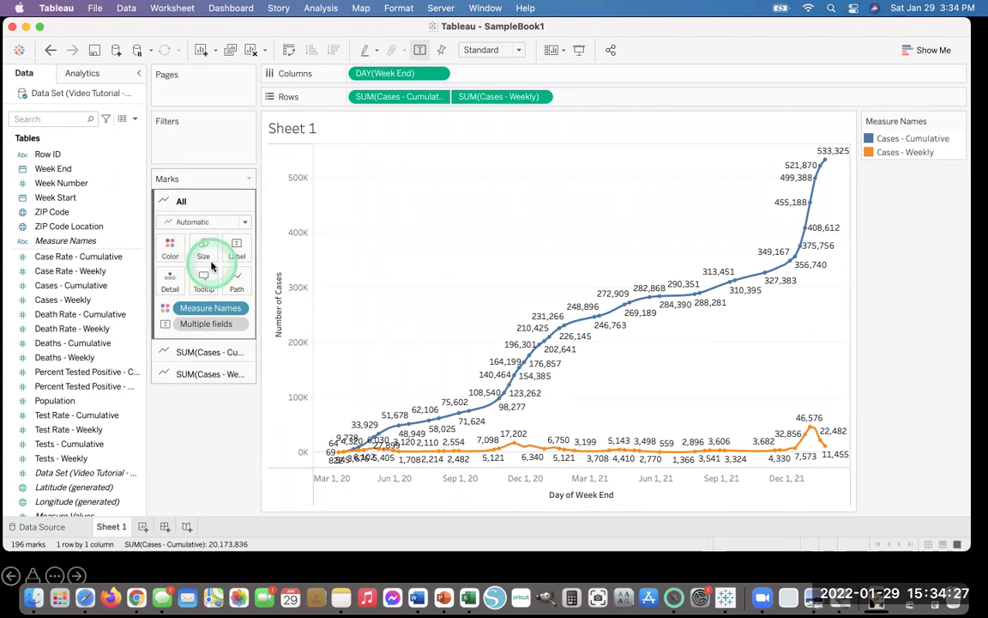
Step: Remove Measure Names from the color encoding of all marks and recolor both lines red
left_click_drag(207, 309, 94, 344)
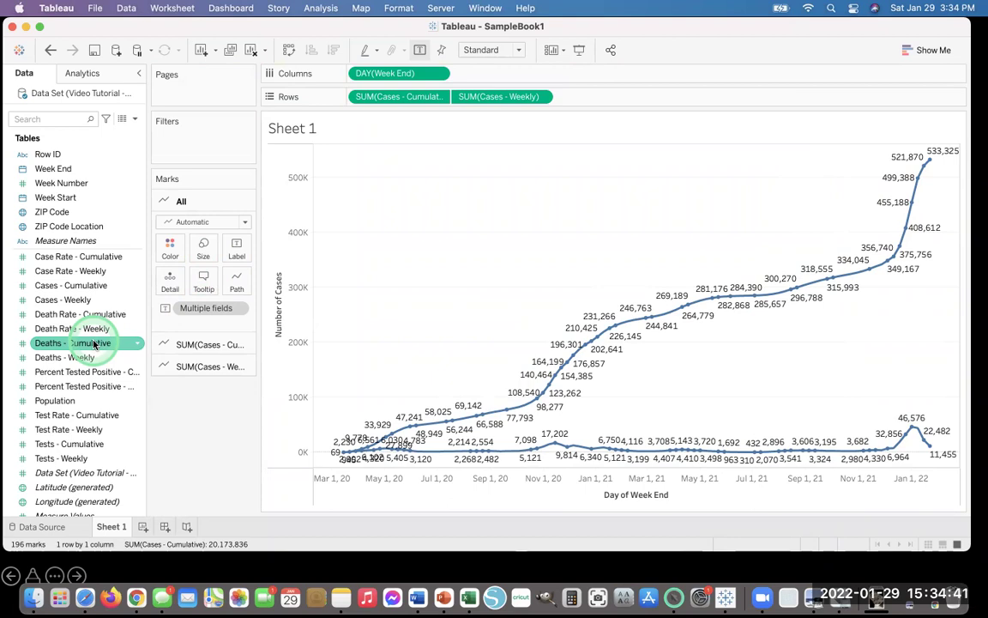
left_click_drag(94, 344, 170, 249)
left_click(170, 249)
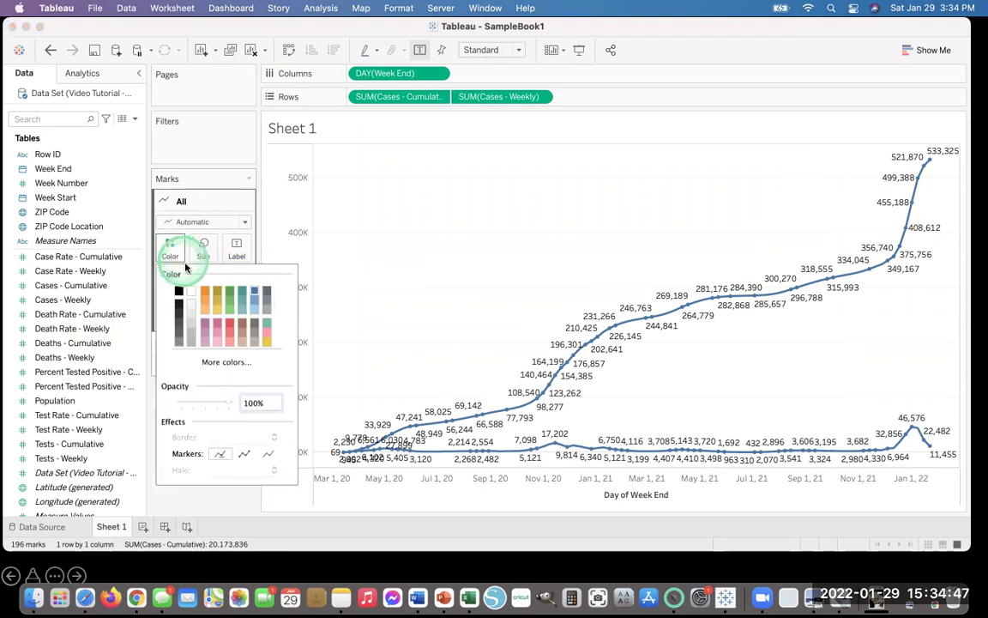
left_click(205, 326)
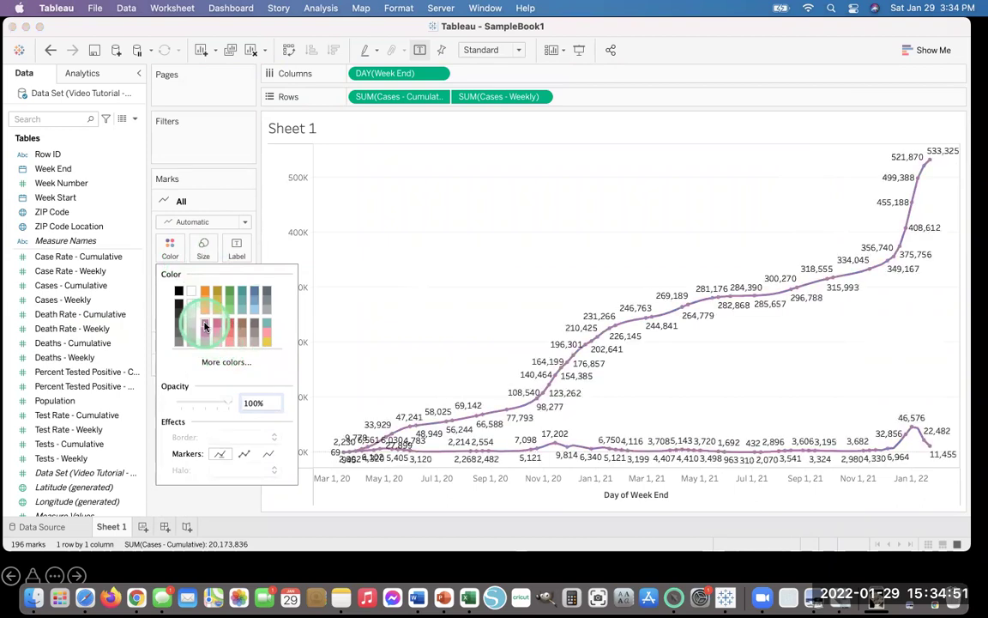
left_click(254, 292)
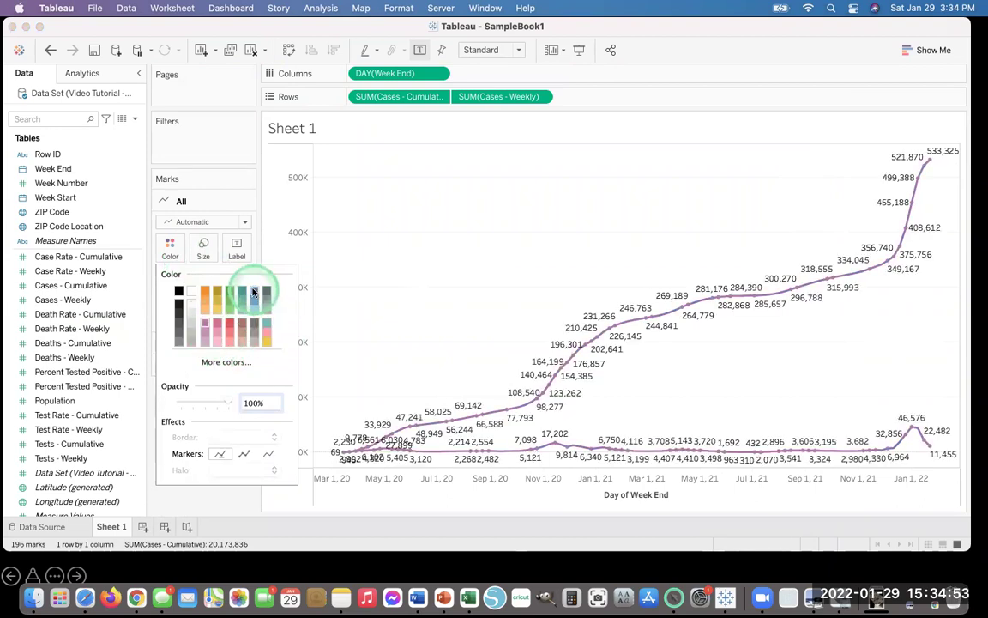
left_click(231, 323)
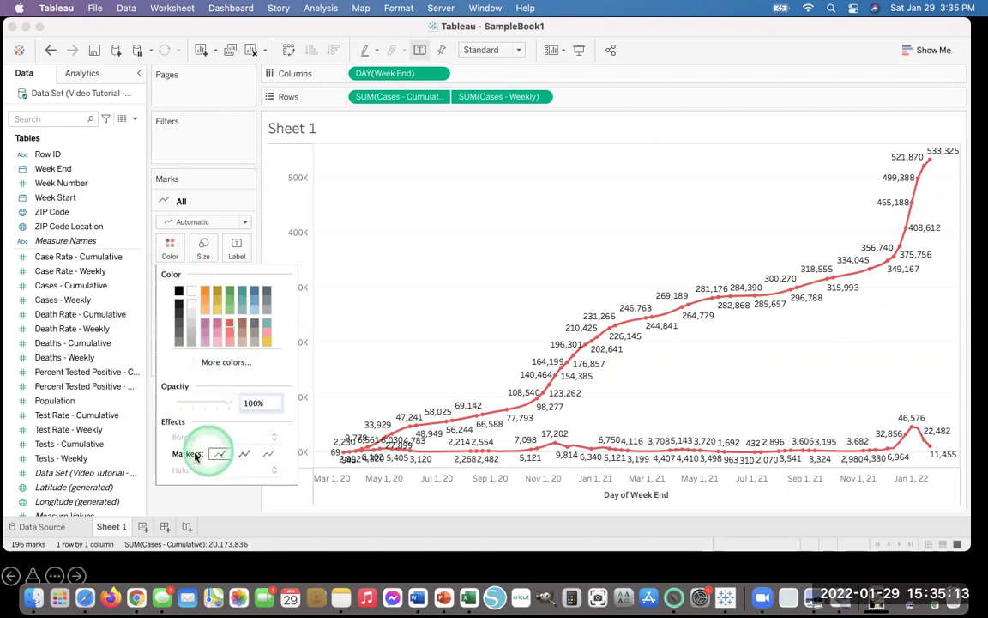
Step: Try the all-points and no-markers effects on the lines, and return to the automatic marker setting
left_click(244, 454)
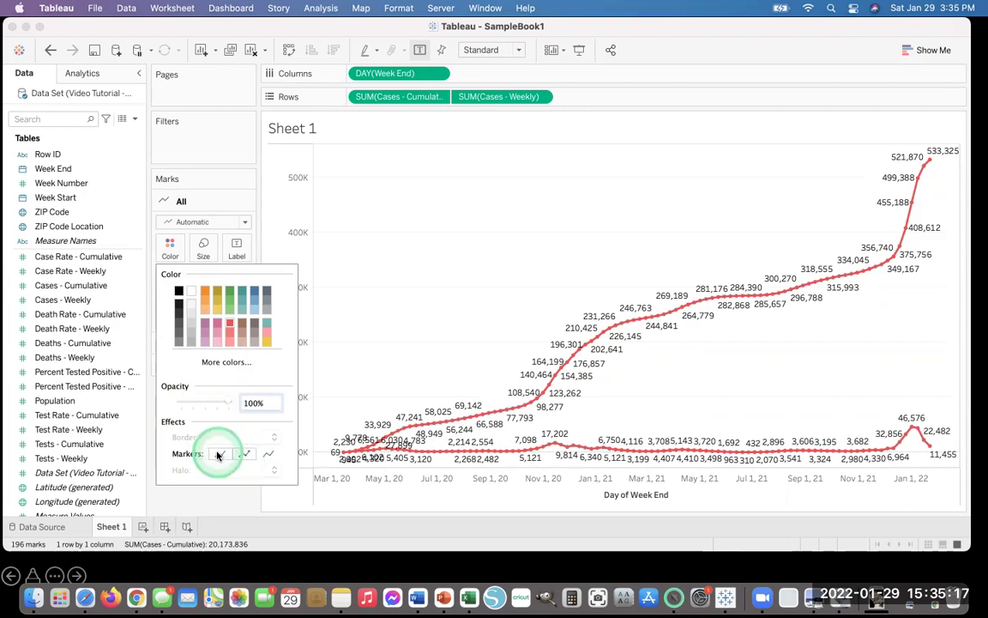
left_click(268, 454)
left_click(244, 457)
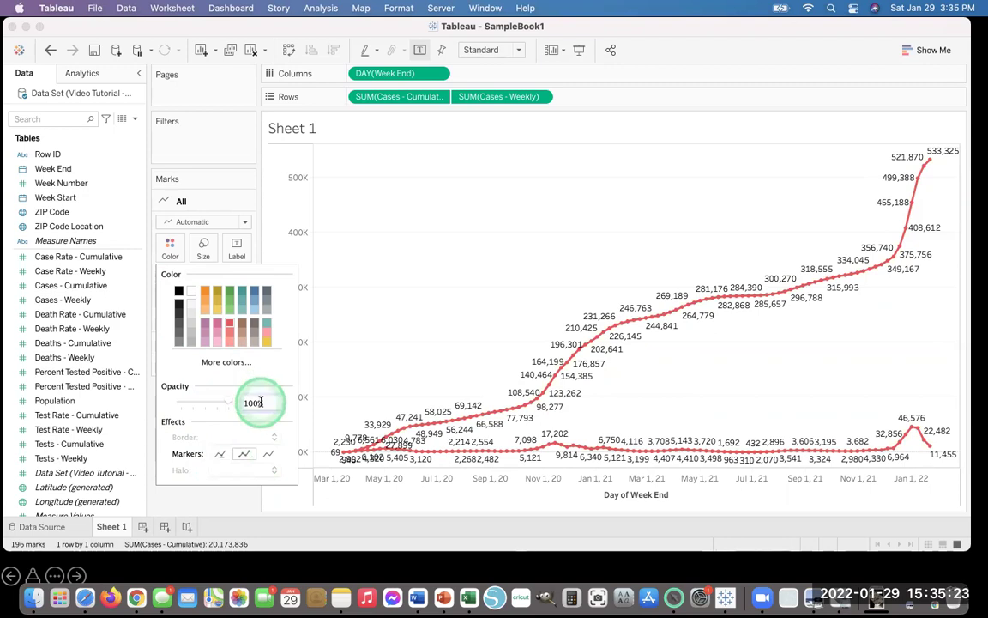
left_click(220, 454)
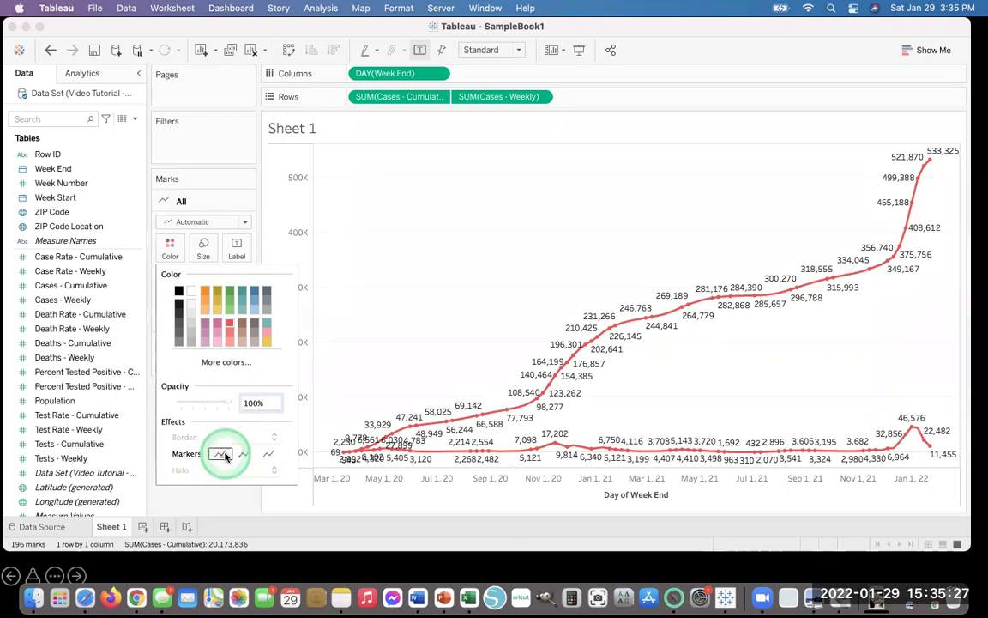
left_click(190, 31)
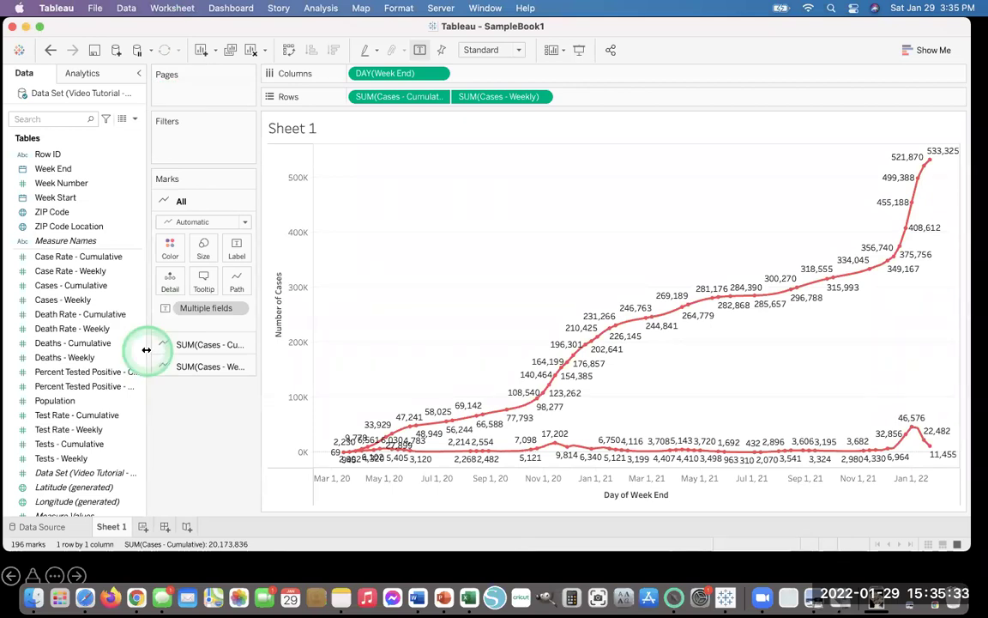
Step: Color the lines of both measures by ZIP Code
left_click(53, 213)
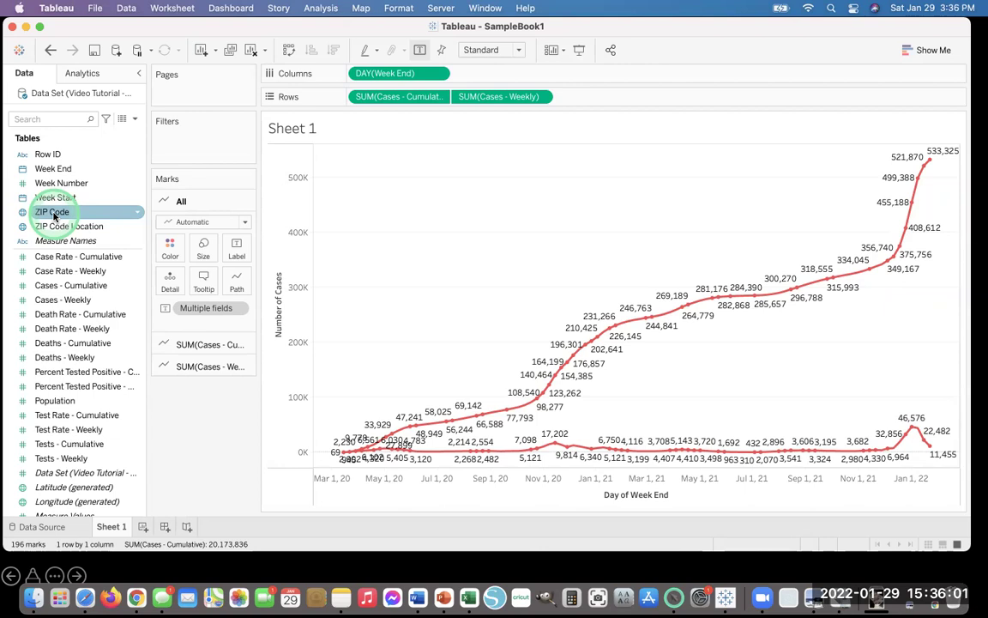
left_click_drag(54, 214, 171, 253)
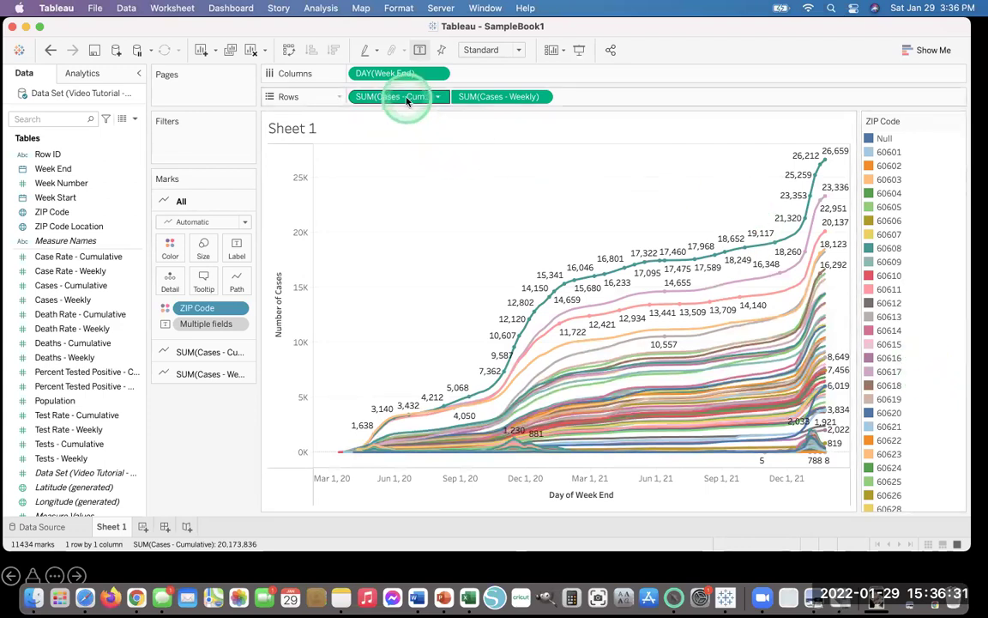
Step: Remove Cases - Cumulative from the chart rows and the Cases - Weekly labels from the marks
left_click_drag(409, 101, 110, 300)
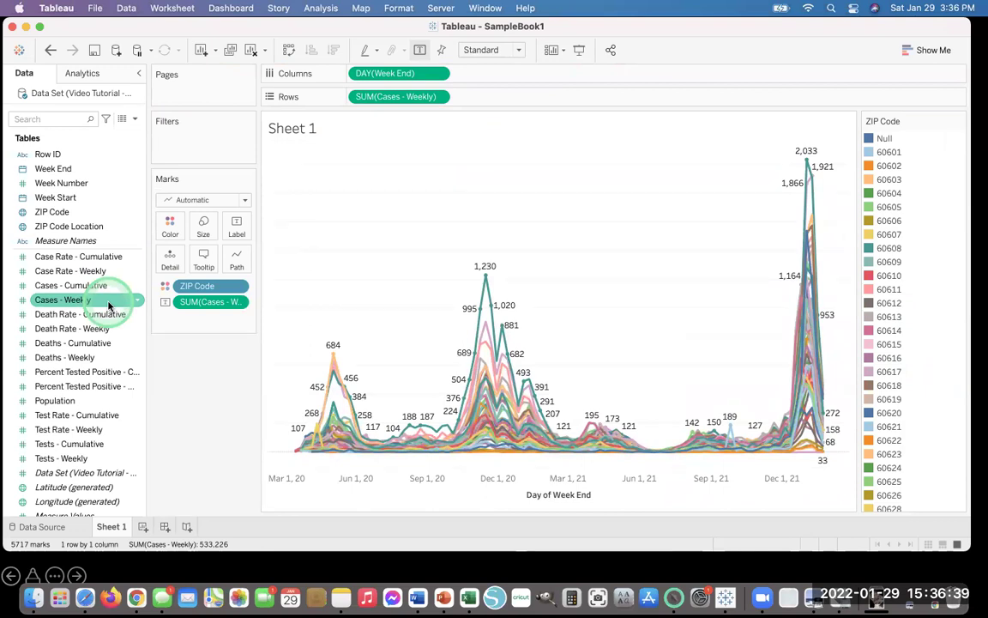
left_click_drag(109, 305, 92, 359)
left_click(94, 361)
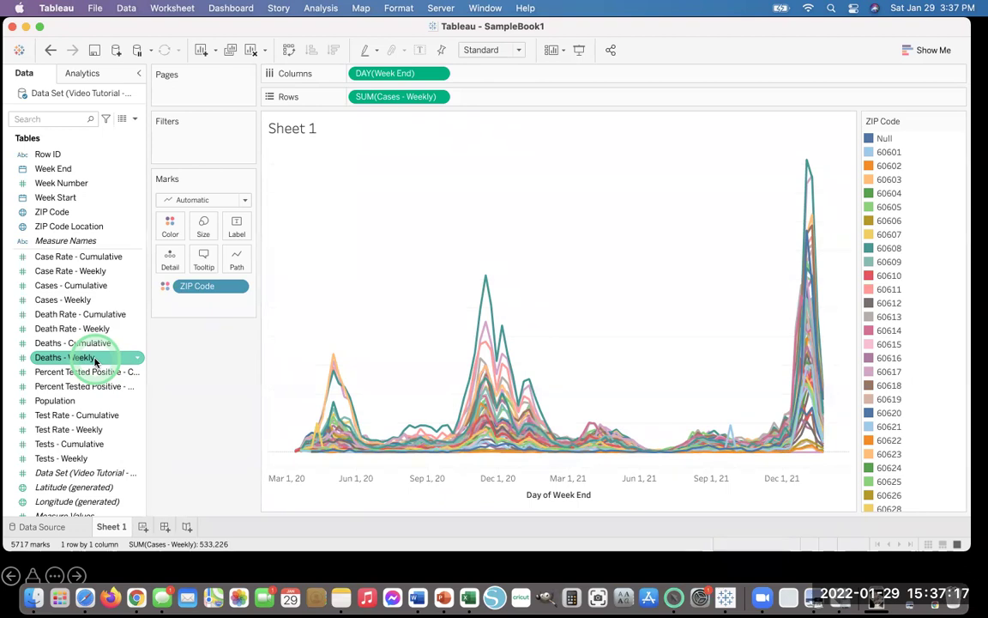
left_click(299, 176)
Step: Show the axis header for the Cases - Weekly measure in the rows
left_click(441, 101)
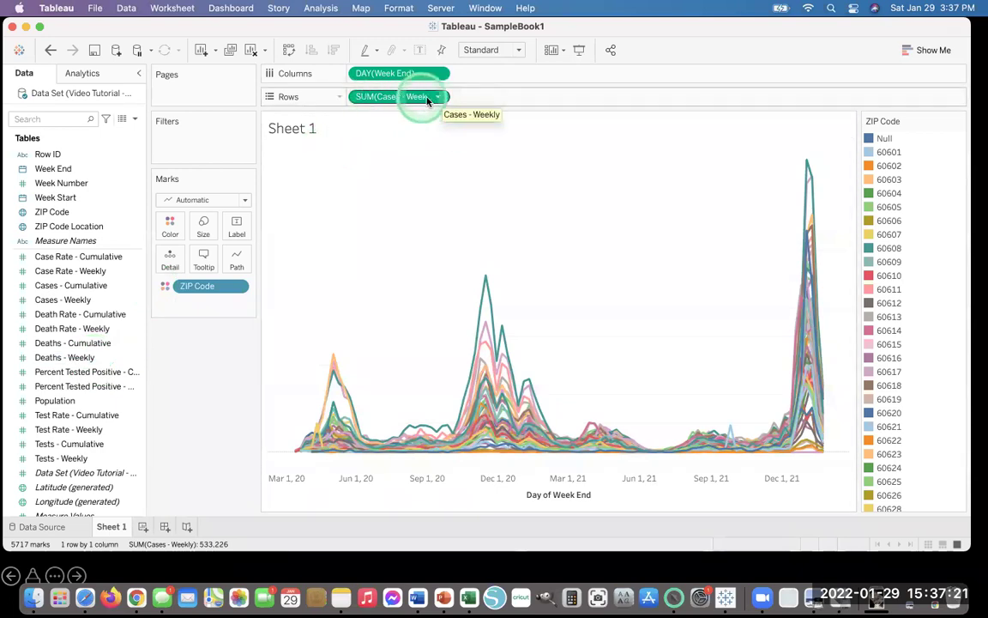
left_click(438, 100)
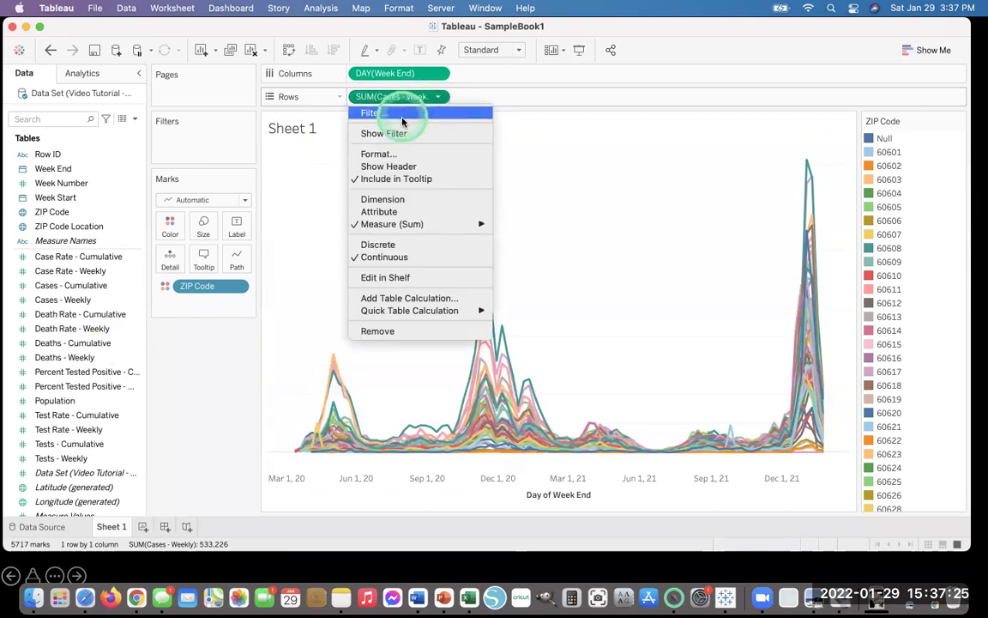
left_click(390, 166)
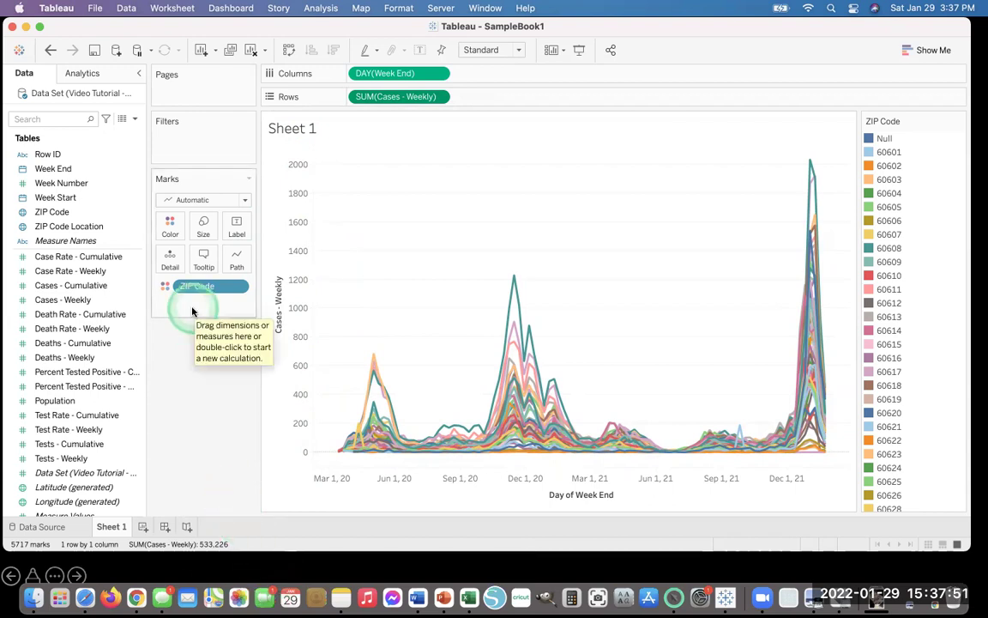
Step: Assign the Color Blind palette to the ZIP Code colors and apply it to the chart lines
left_click(169, 225)
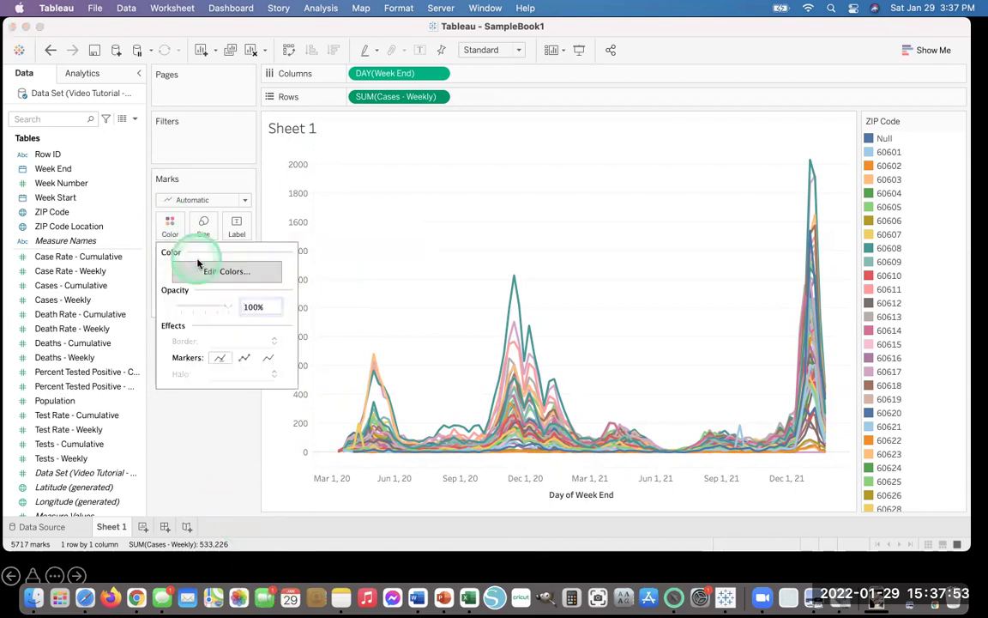
left_click(228, 271)
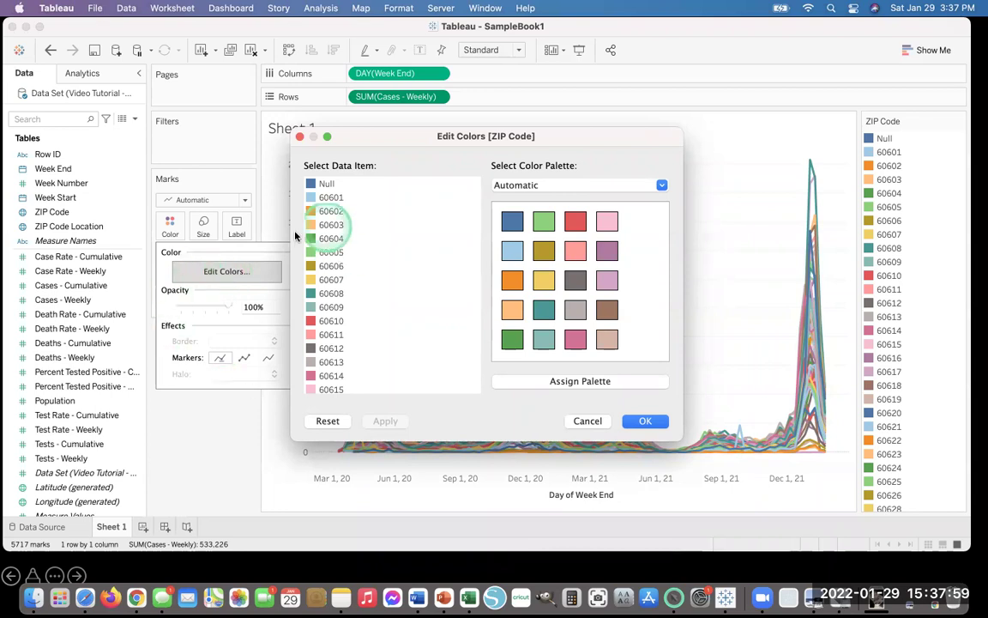
left_click(661, 185)
left_click(569, 223)
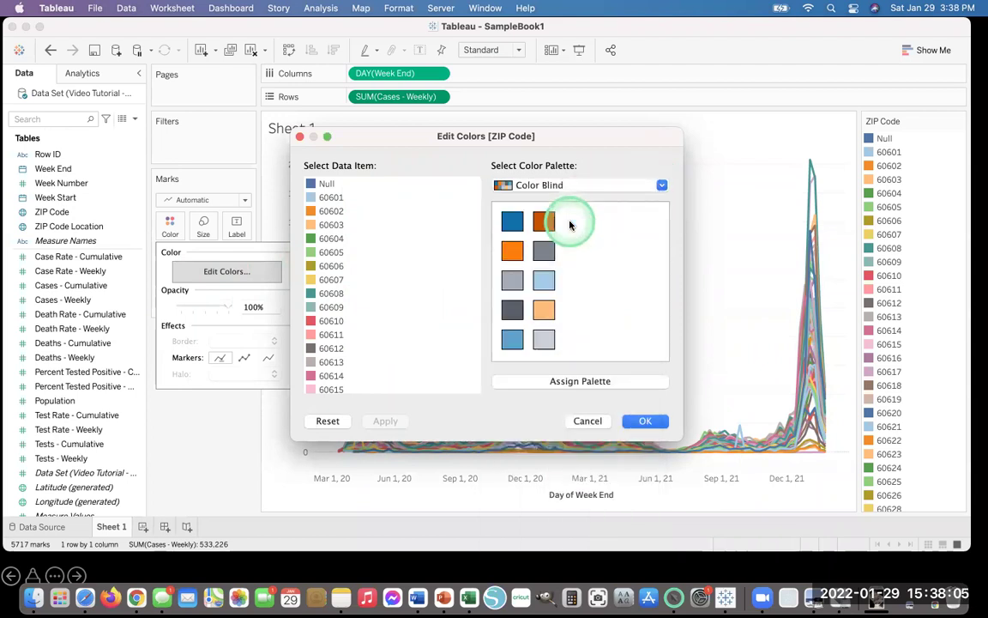
left_click(605, 382)
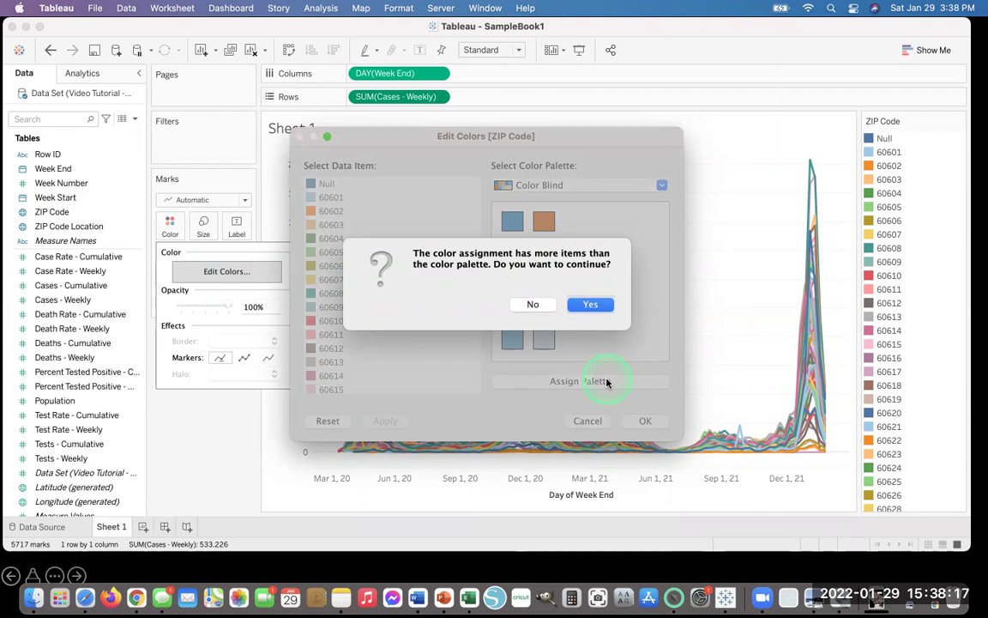
left_click(592, 310)
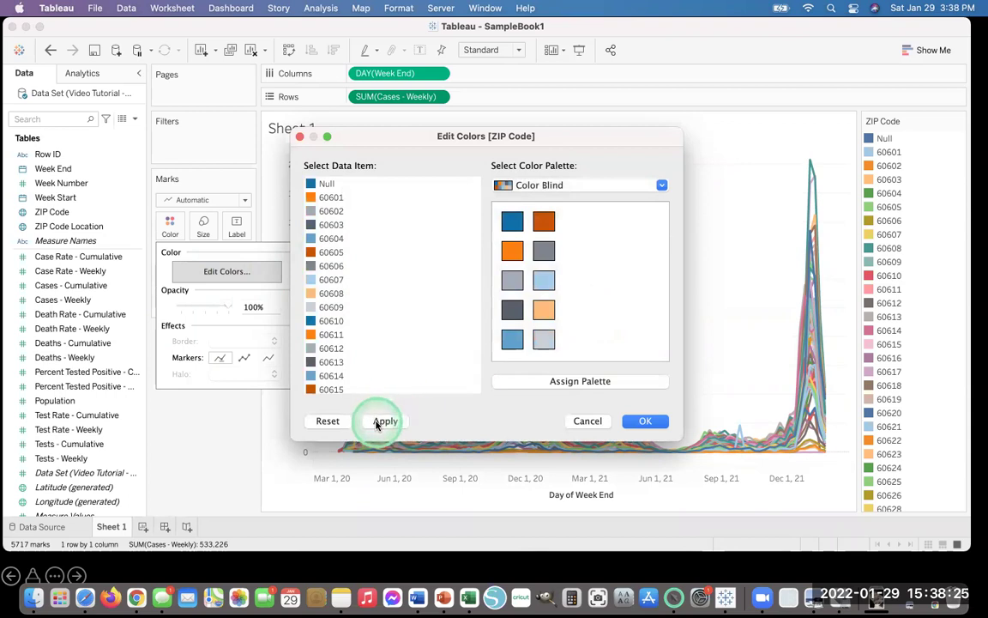
left_click(384, 422)
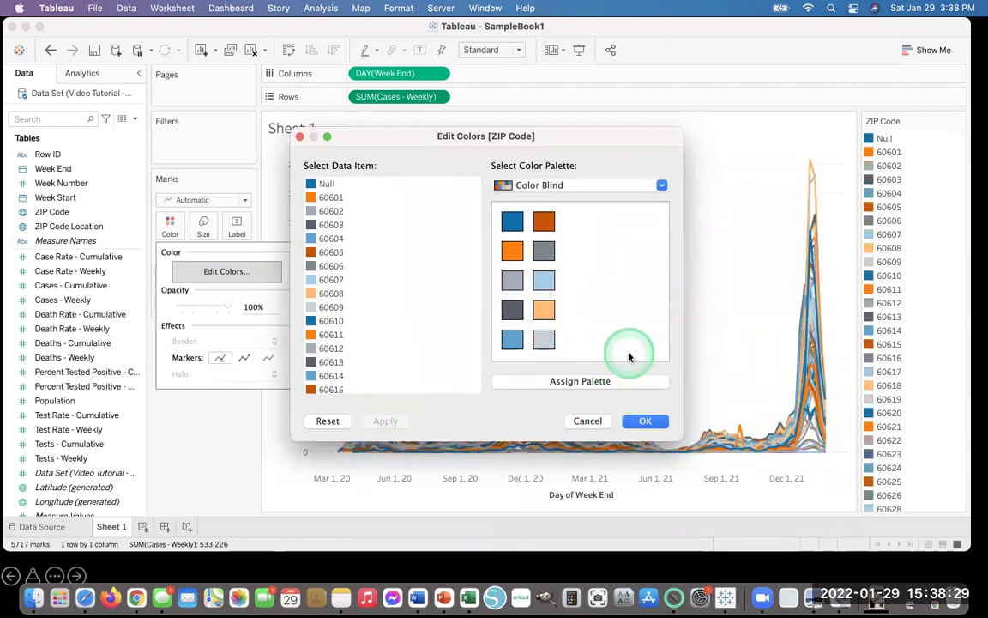
left_click(644, 421)
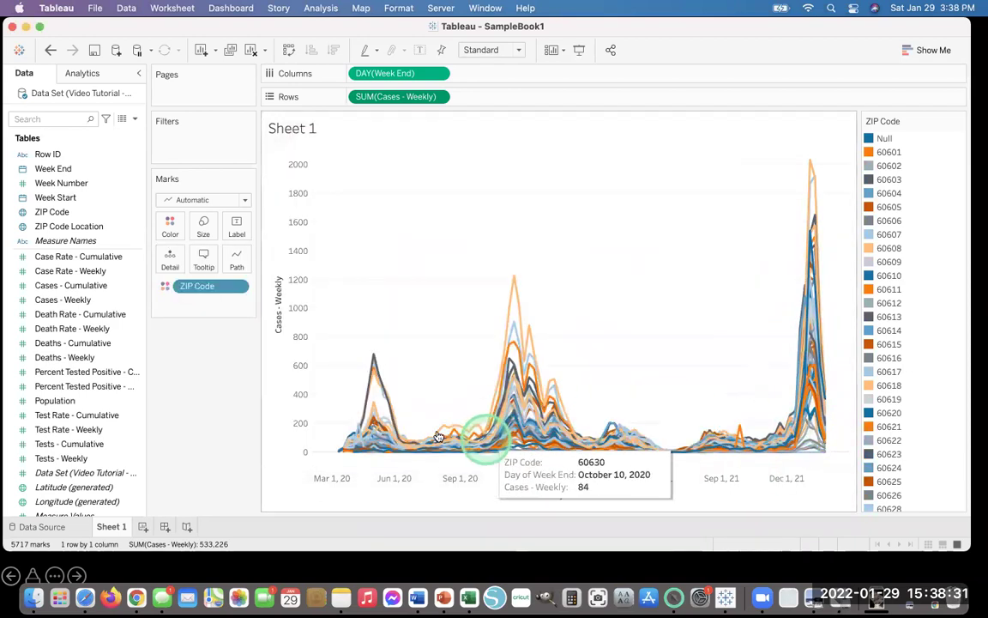
Step: Undo the Color Blind palette assignment on the ZIP Code lines
key("super+z")
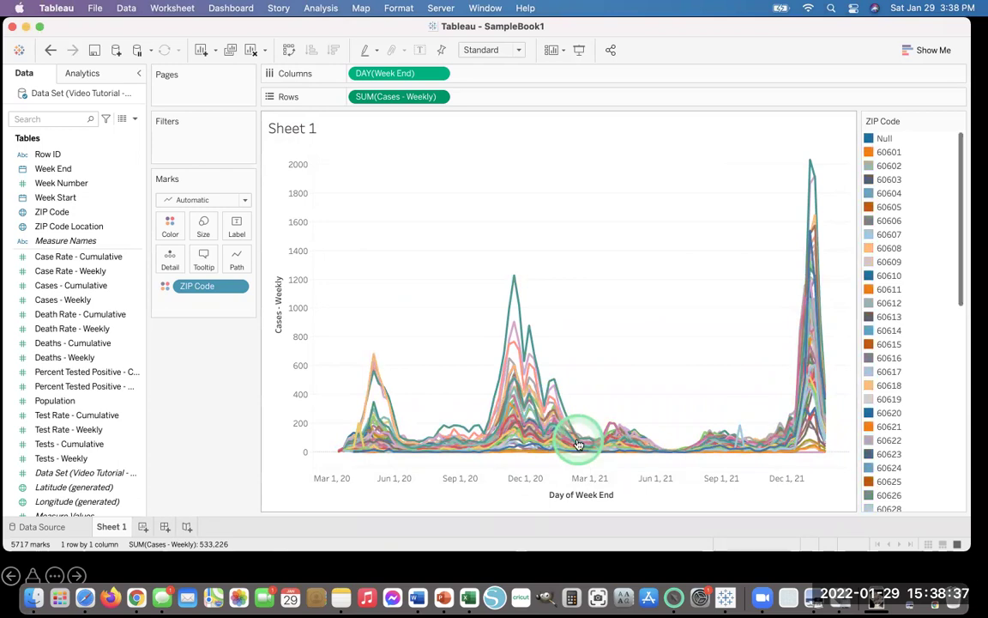
key("super+shift+z")
key("super+z")
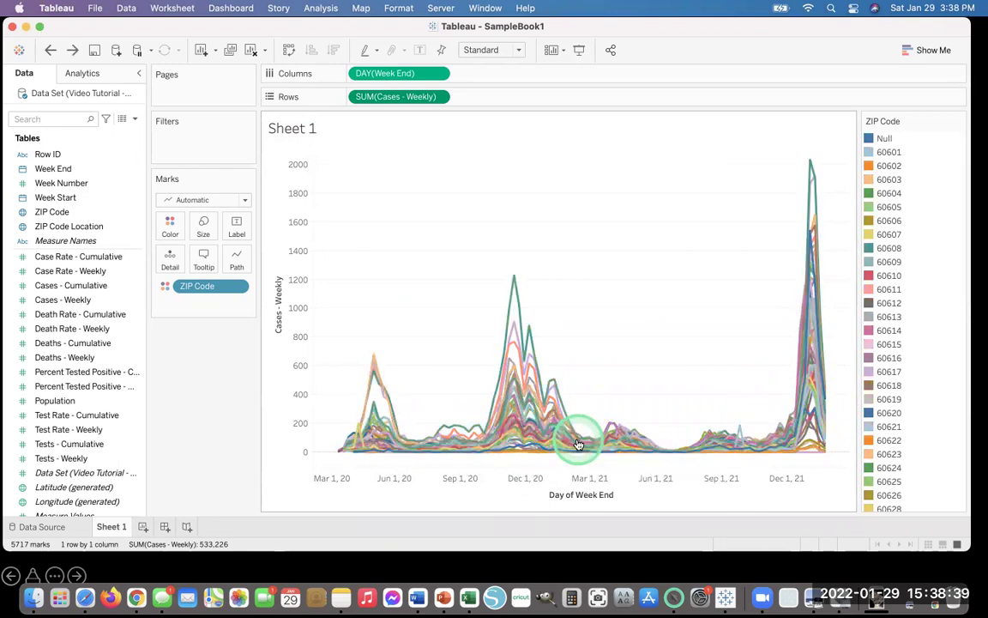
key("super+z")
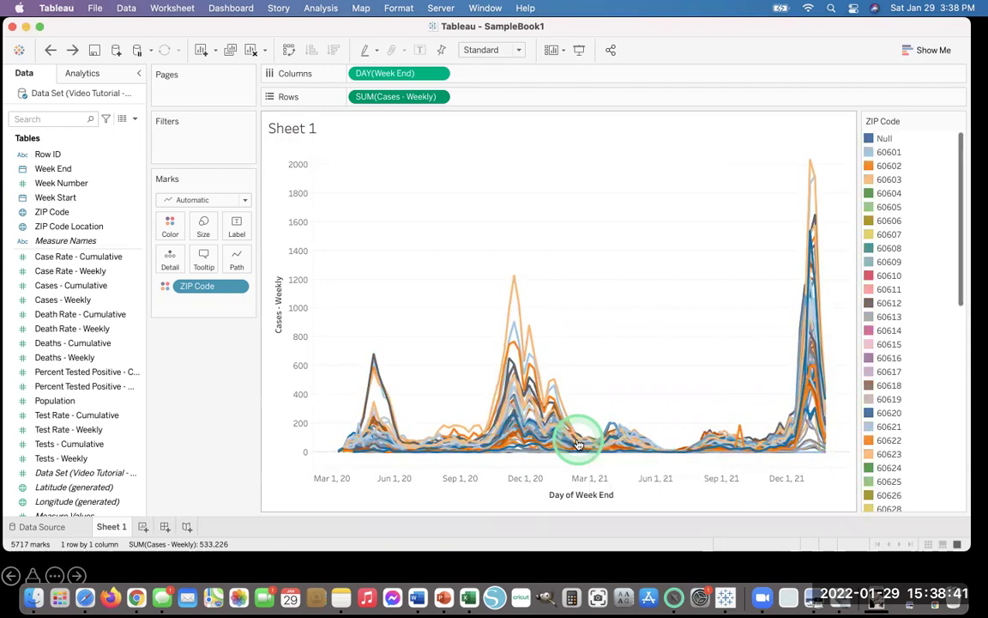
key("super+z")
key("super+z")
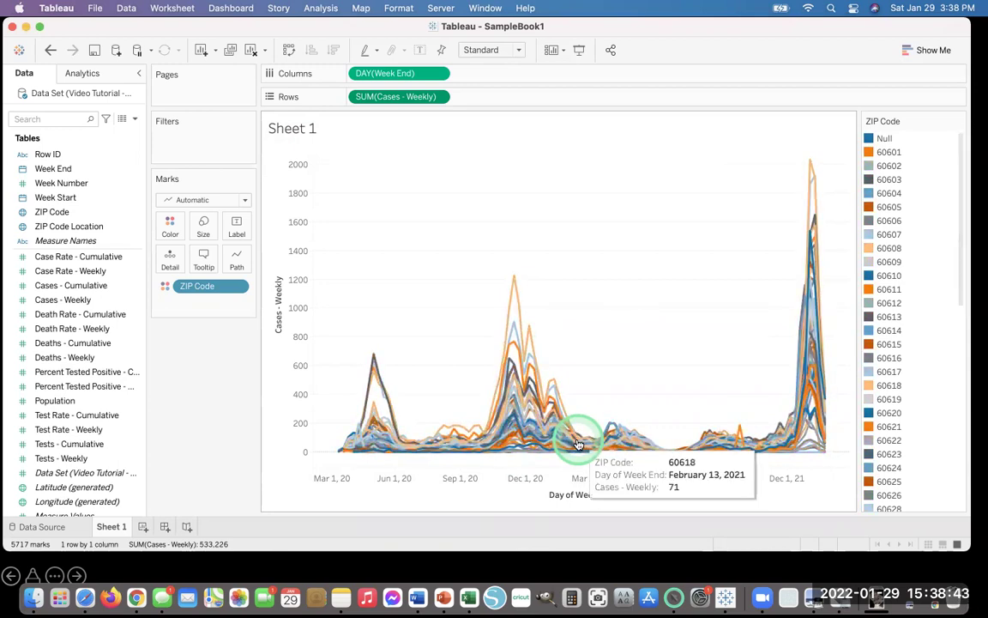
key("super+z")
key("super+z")
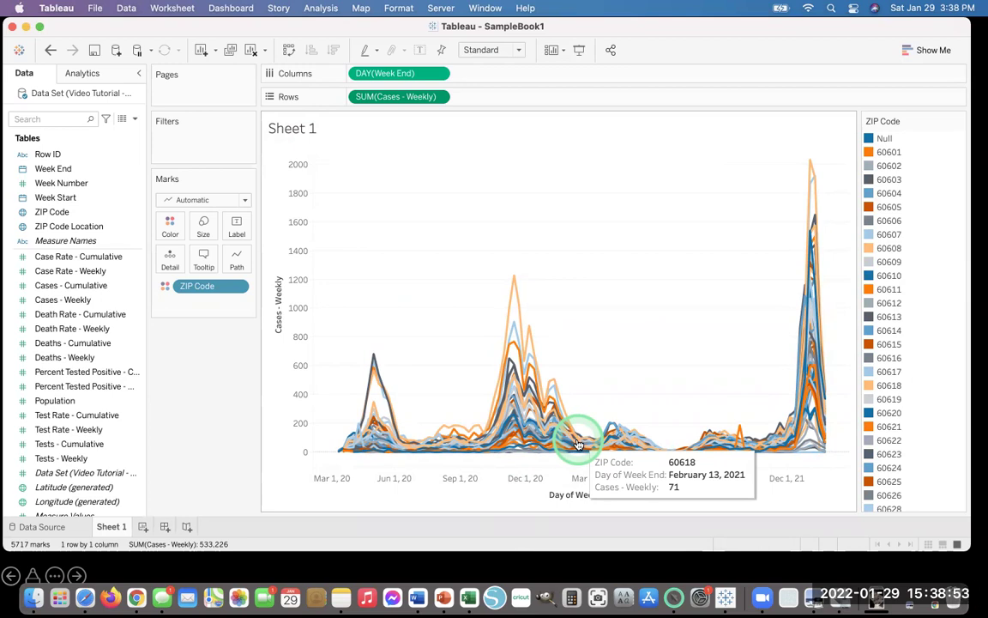
key("super+z")
left_click(269, 209)
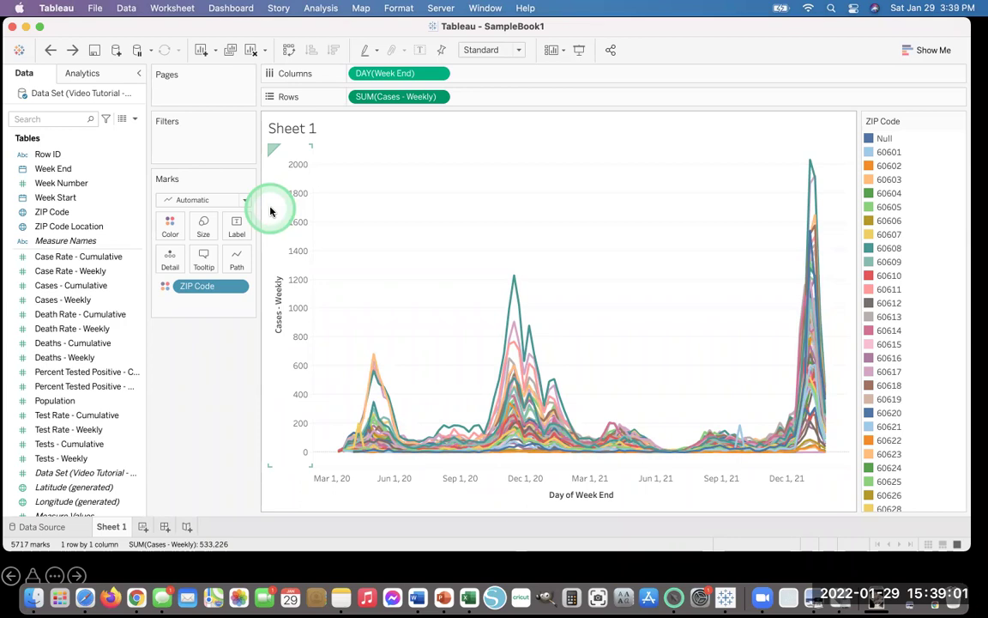
Step: Save a copy of the workbook as SampleBook2 in the Tableau Tutorials folder
left_click(96, 11)
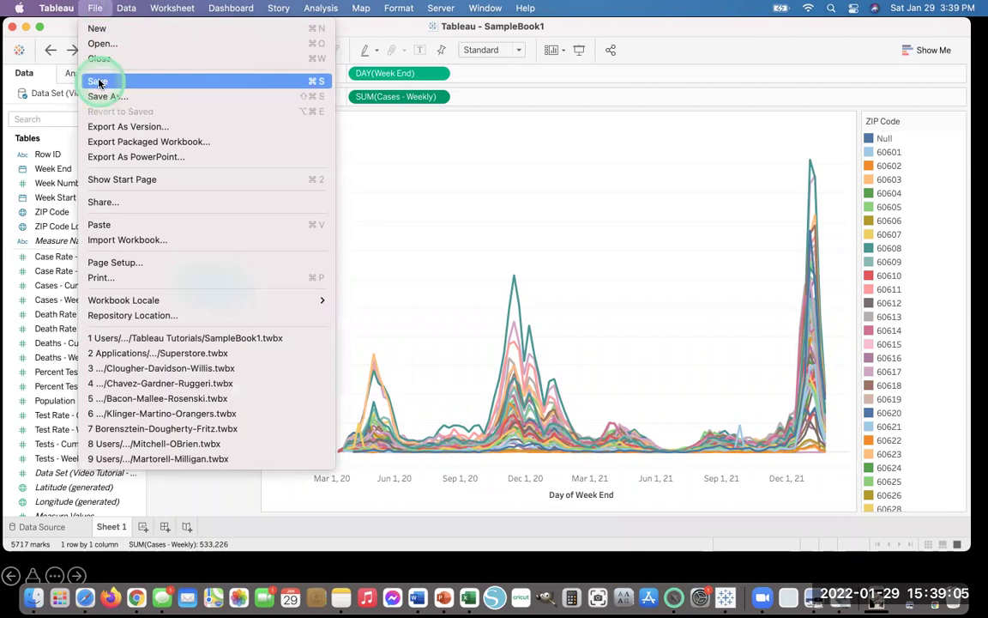
left_click(146, 97)
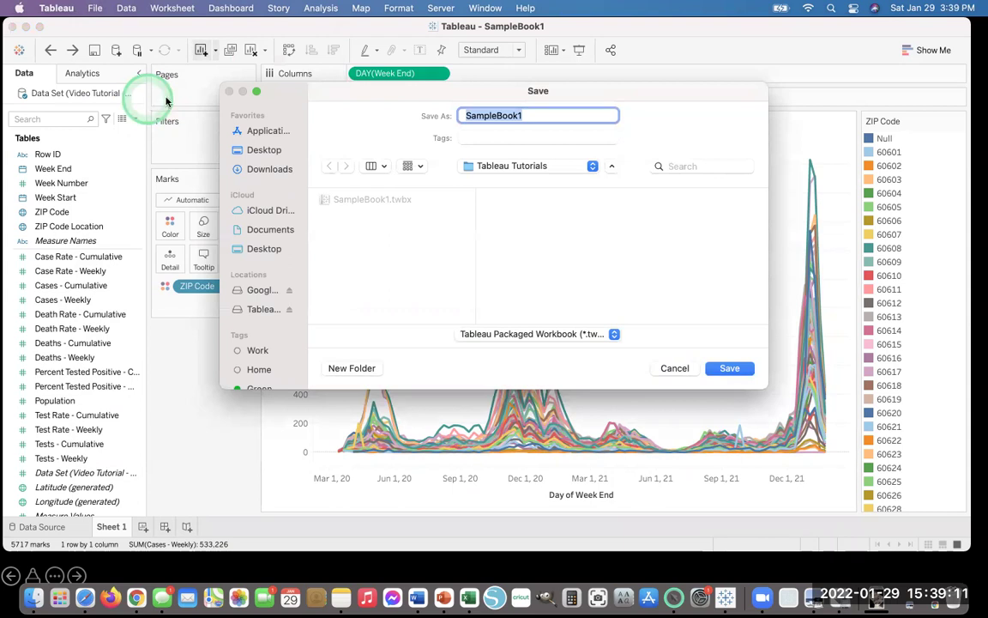
left_click(542, 116)
key("BackSpace")
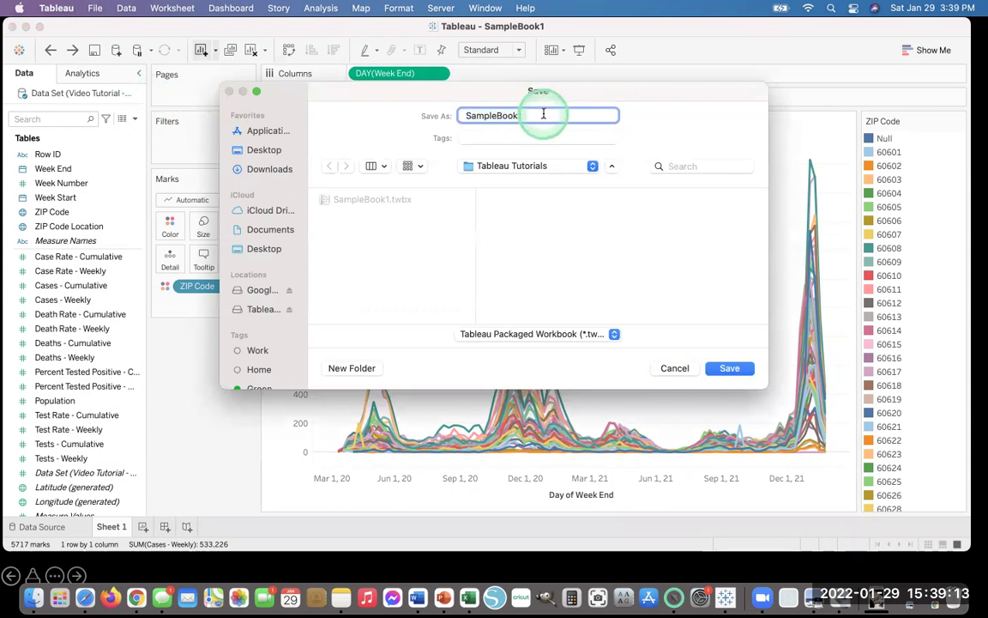
type("2")
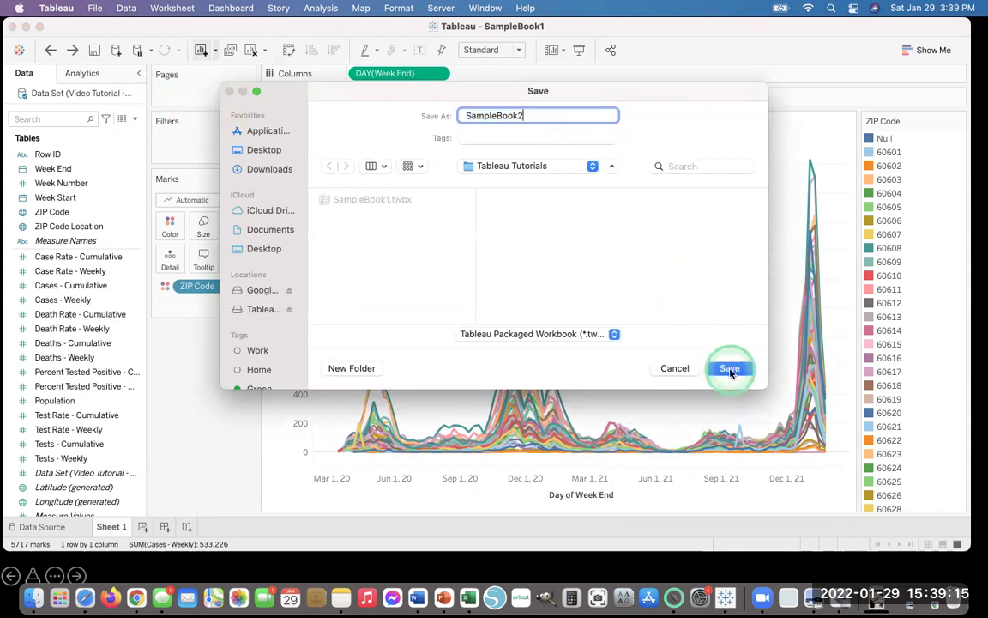
left_click(731, 368)
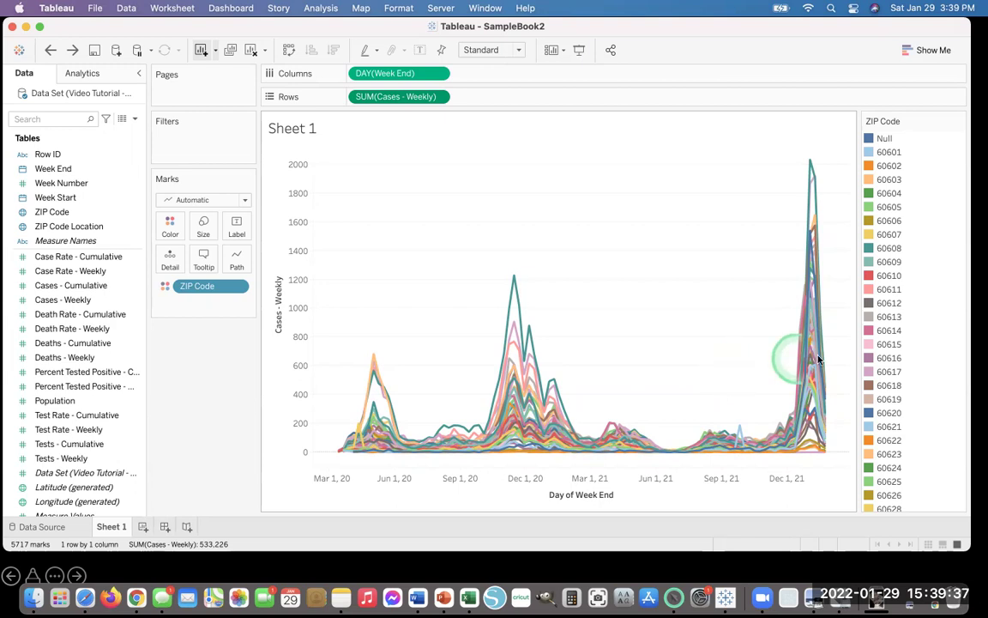
Step: Highlight ZIP Codes 60612, 60619 and 60601 from the color legend, inspect a point on the 60632 line, and clear the highlighting
left_click(890, 304)
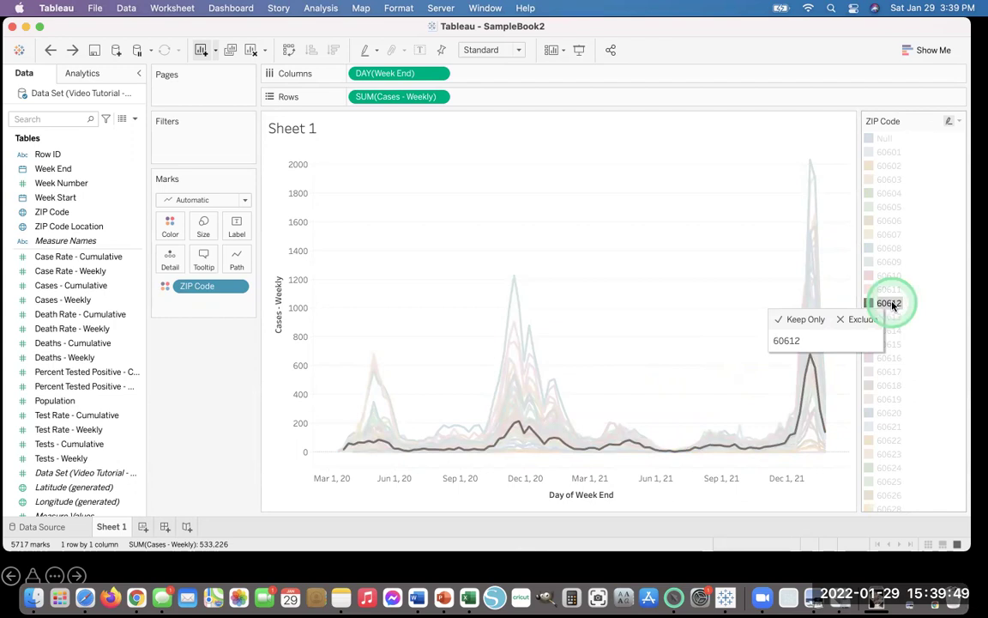
left_click(892, 399)
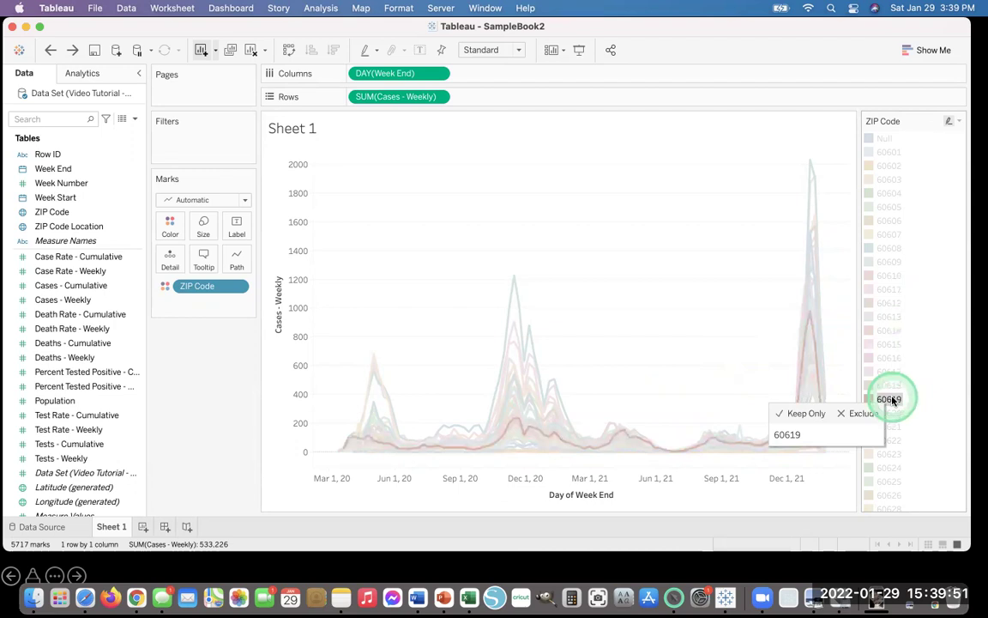
left_click(889, 153)
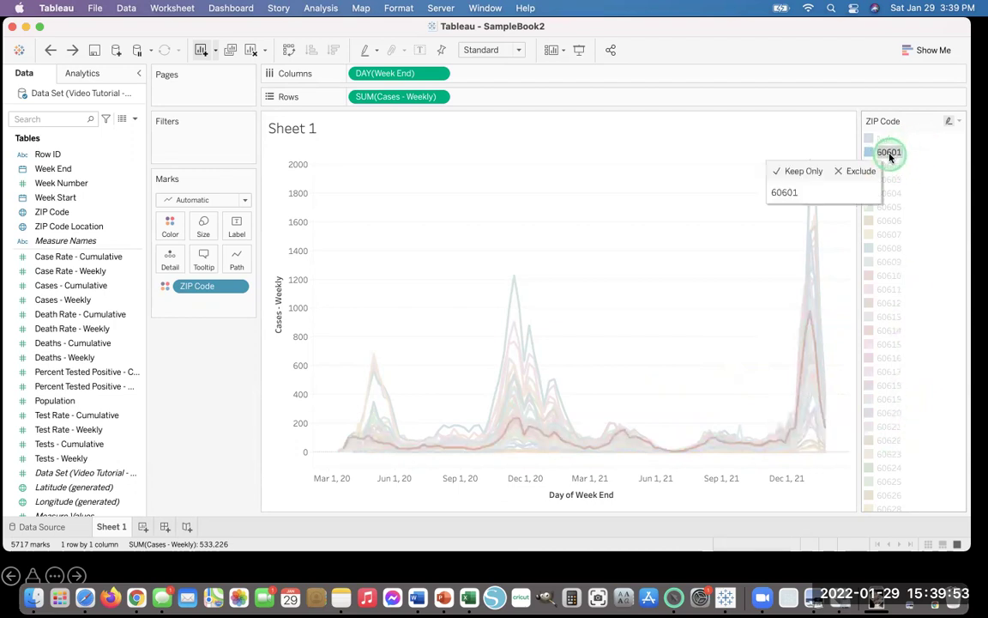
left_click(889, 153)
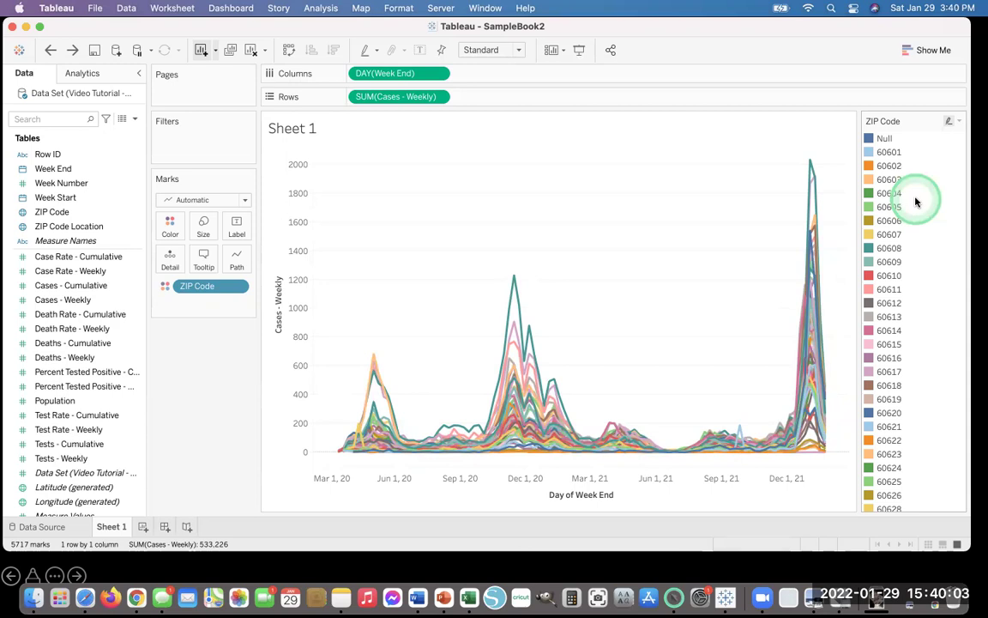
left_click(525, 383)
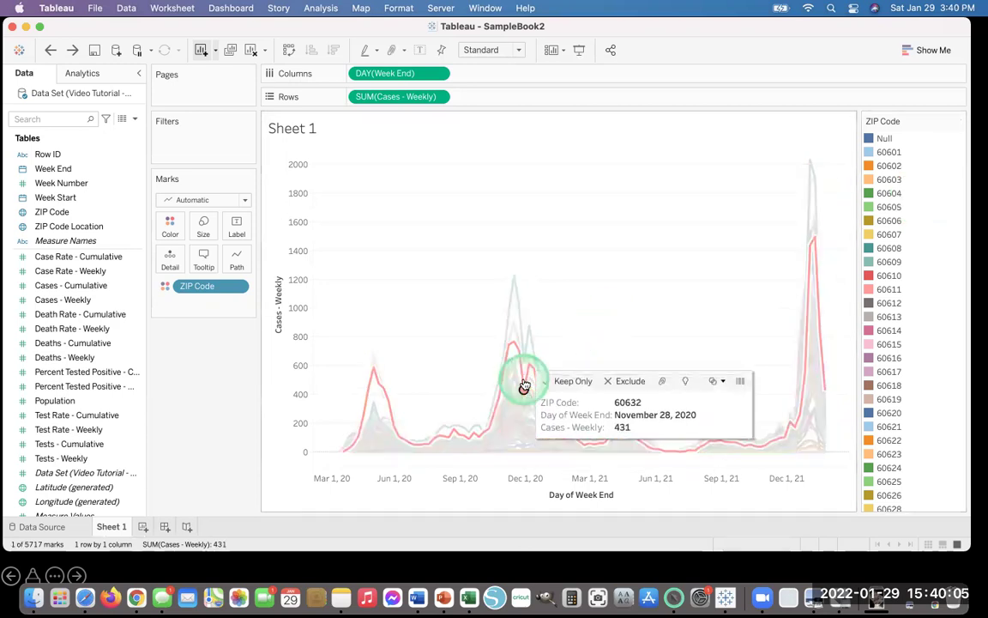
mouse_move(393, 444)
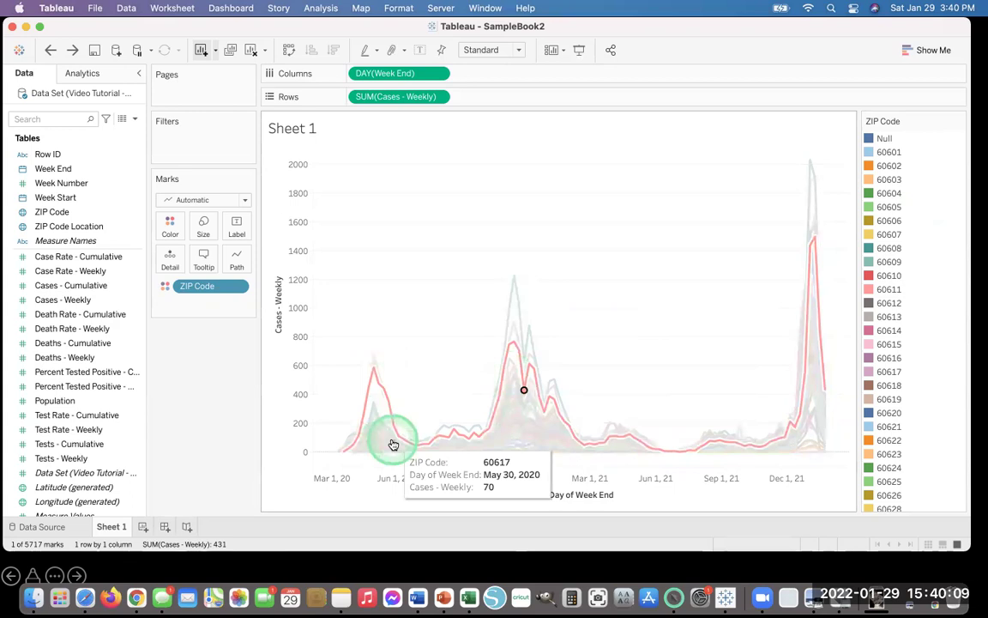
left_click(461, 249)
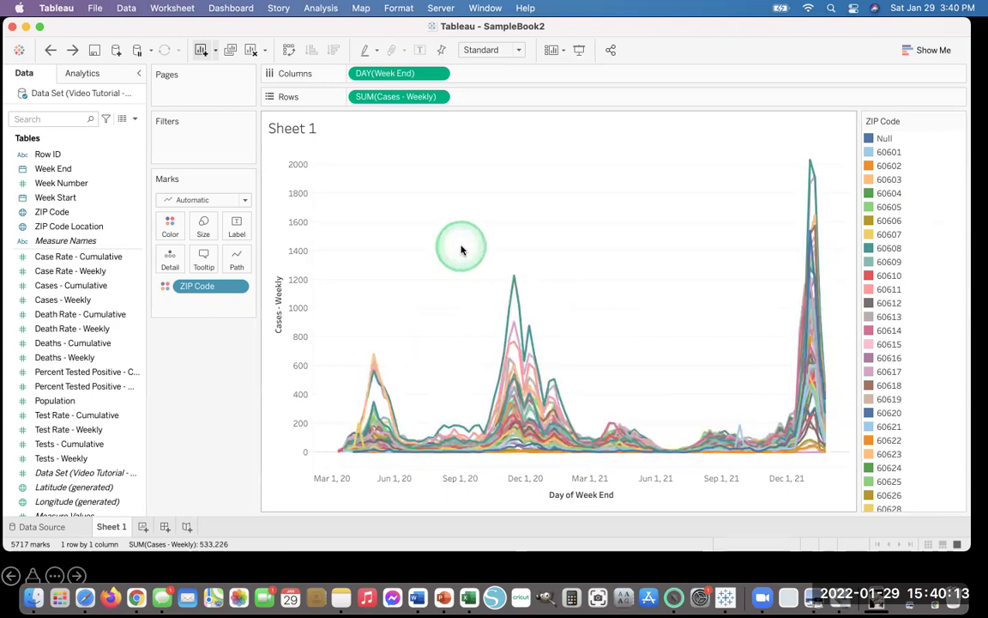
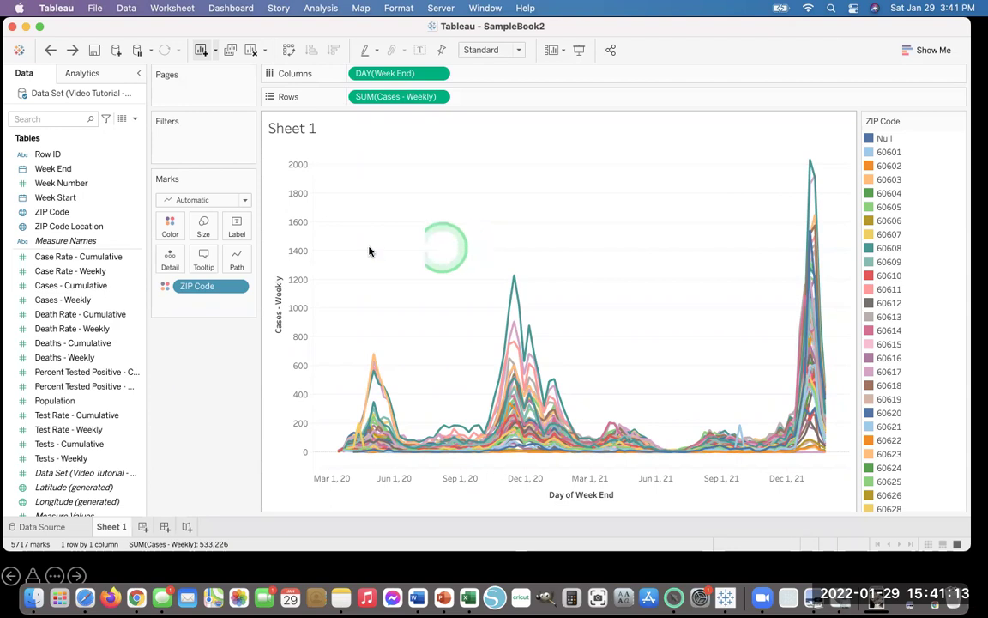
Step: Start a new group from the ZIP Code field and name the group field Area of the City
right_click(58, 214)
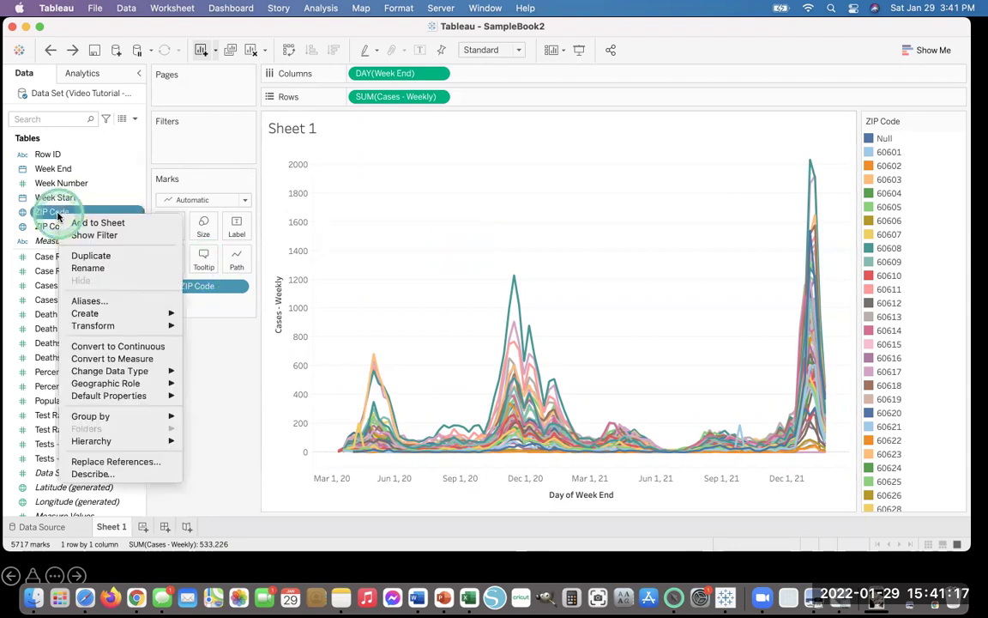
left_click(134, 213)
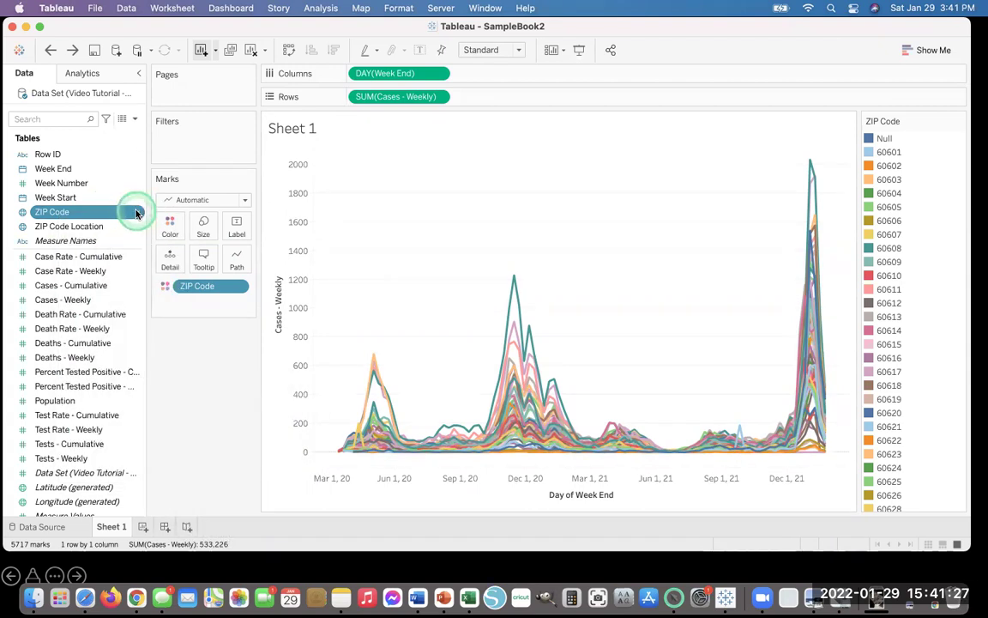
left_click(136, 213)
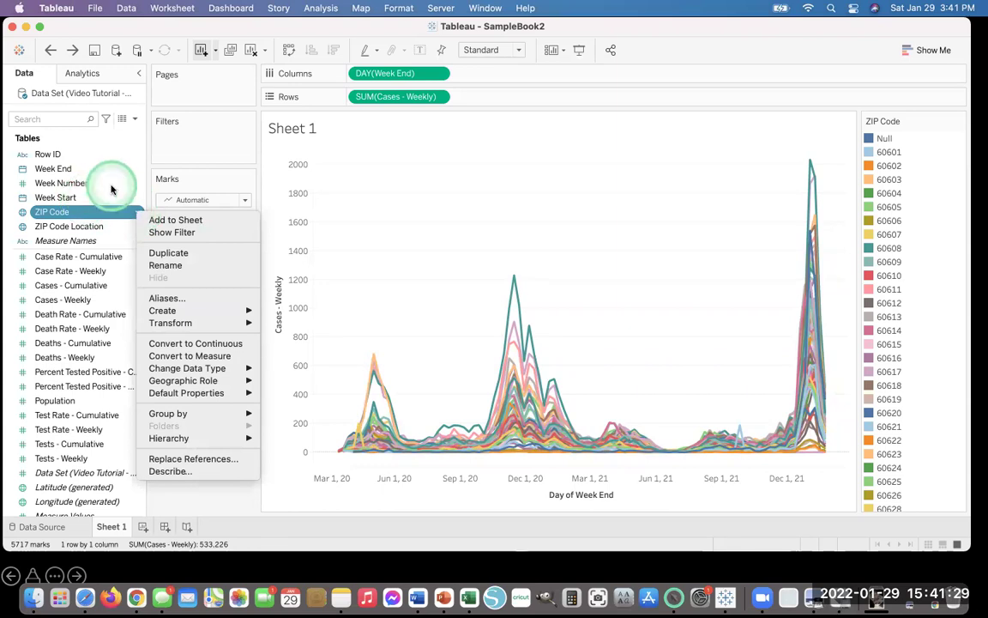
left_click(124, 207)
left_click(137, 215)
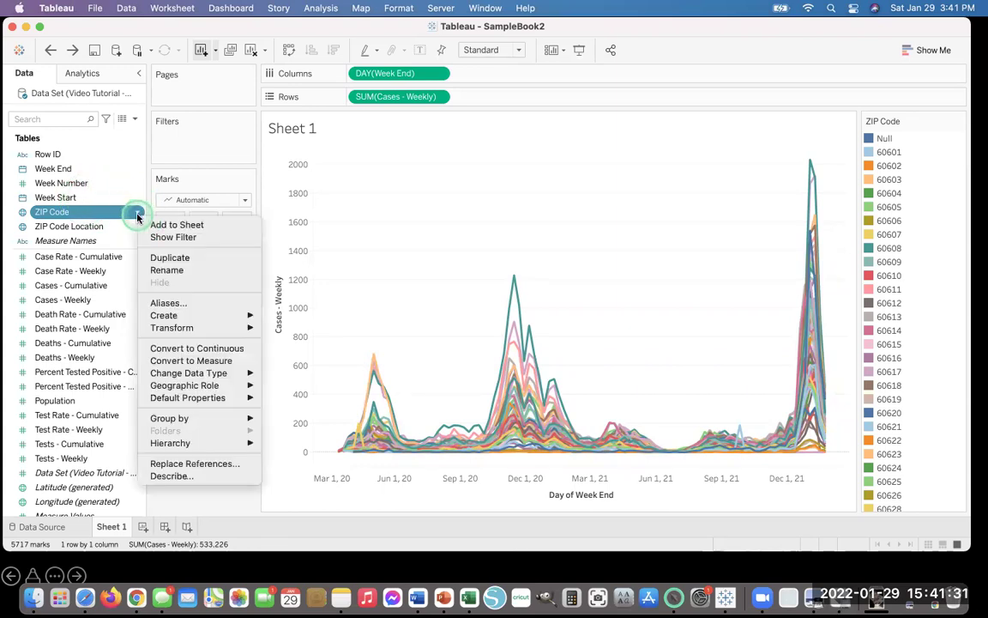
mouse_move(168, 320)
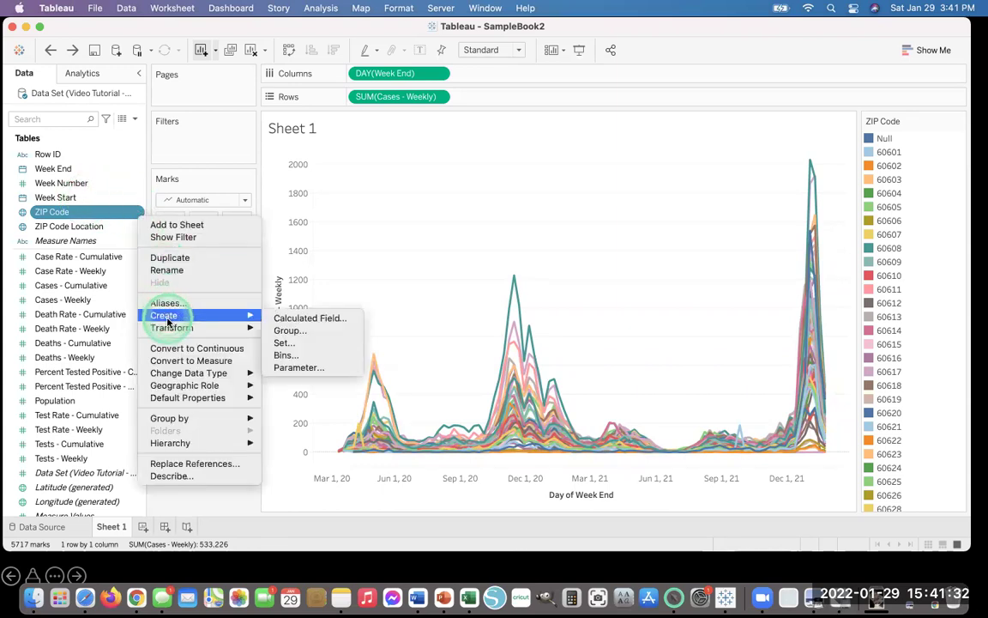
left_click(316, 332)
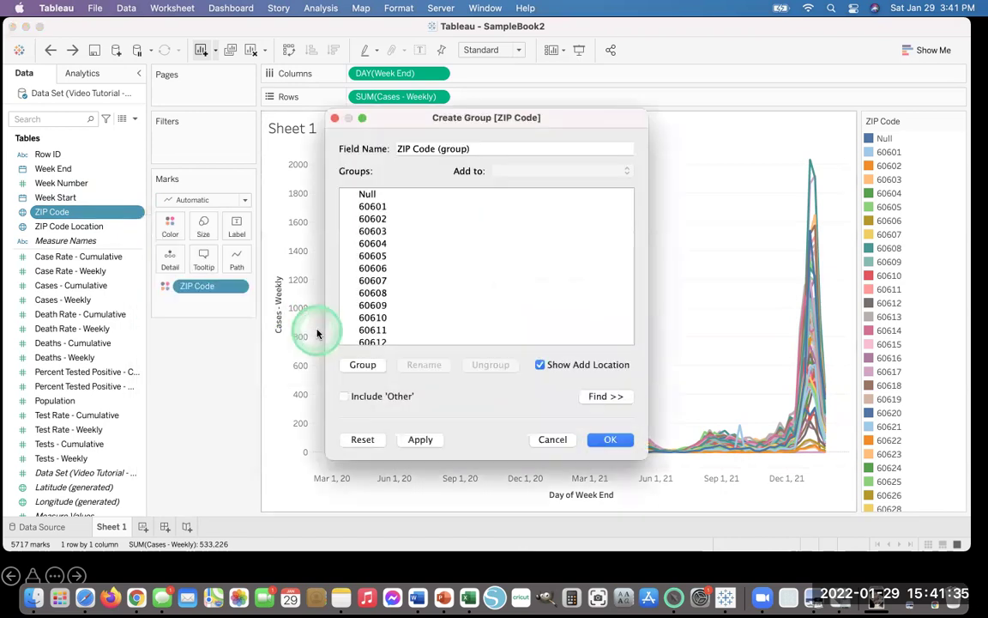
left_click(413, 146)
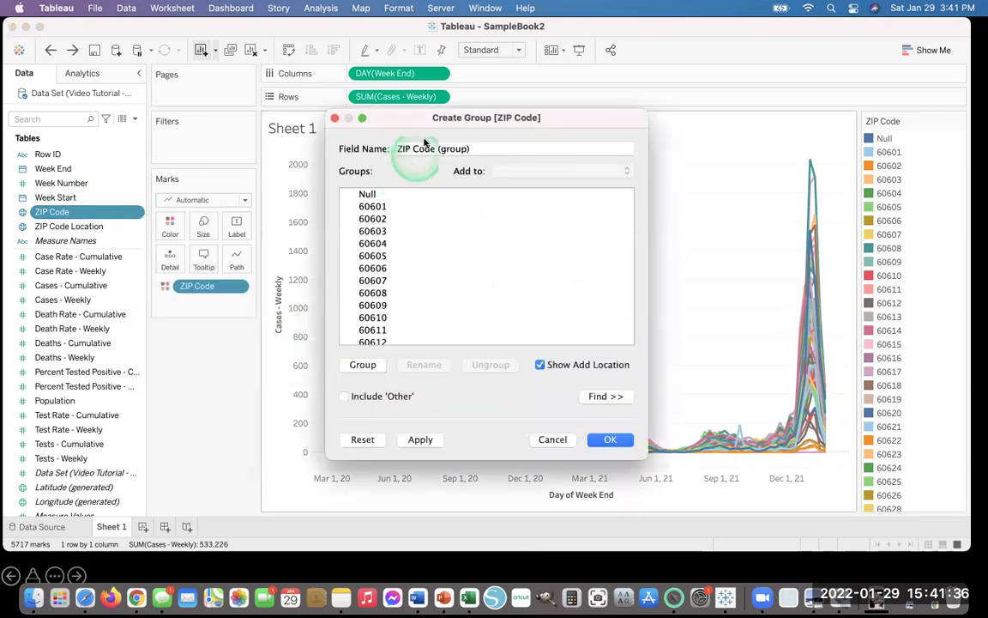
triple_click(417, 144)
type("Area o")
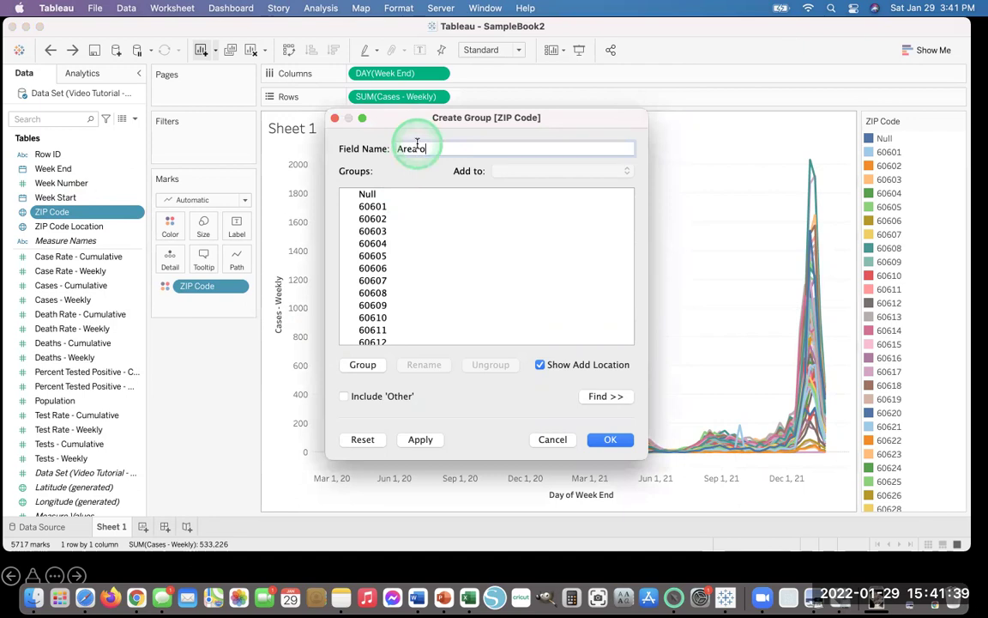
type("f the City")
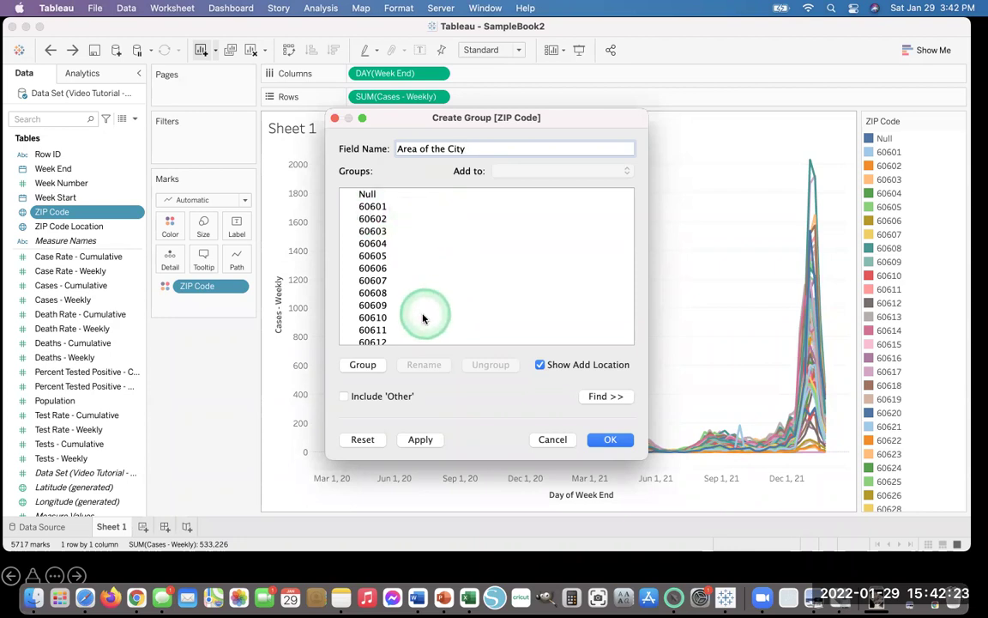
Step: Group ZIP Codes 60609, 60629, 60632, 60636 and 60638 and name the group Southwest Side
left_click(372, 307)
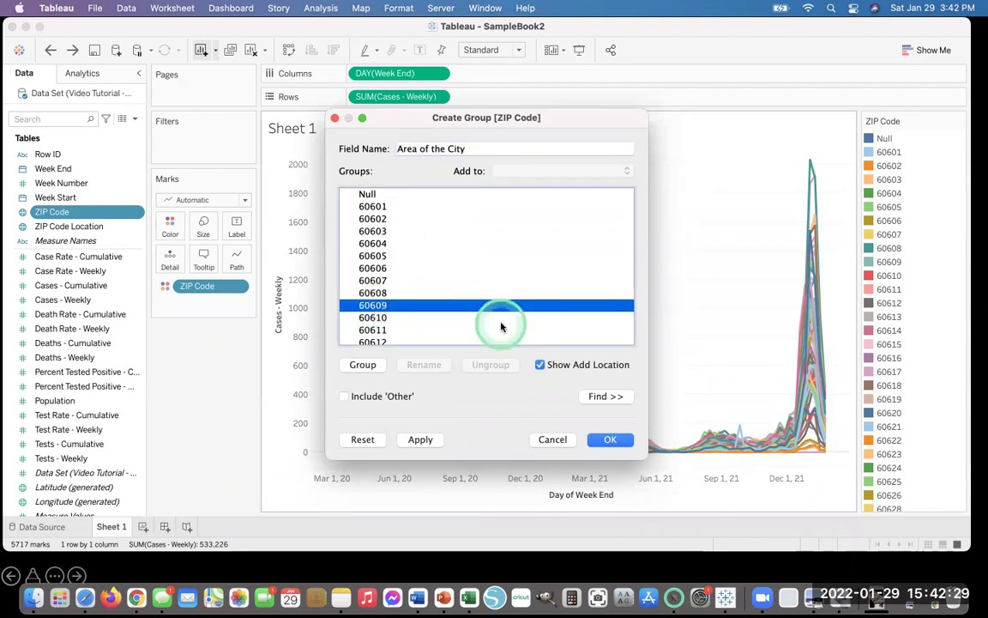
scroll(447, 279, "down", 5)
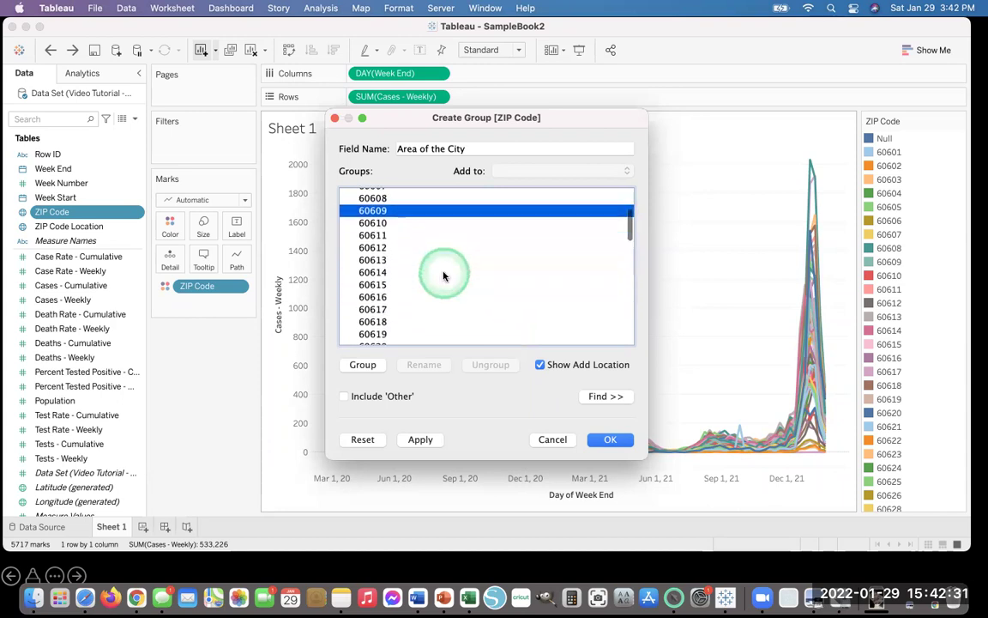
scroll(444, 275, "down", 5)
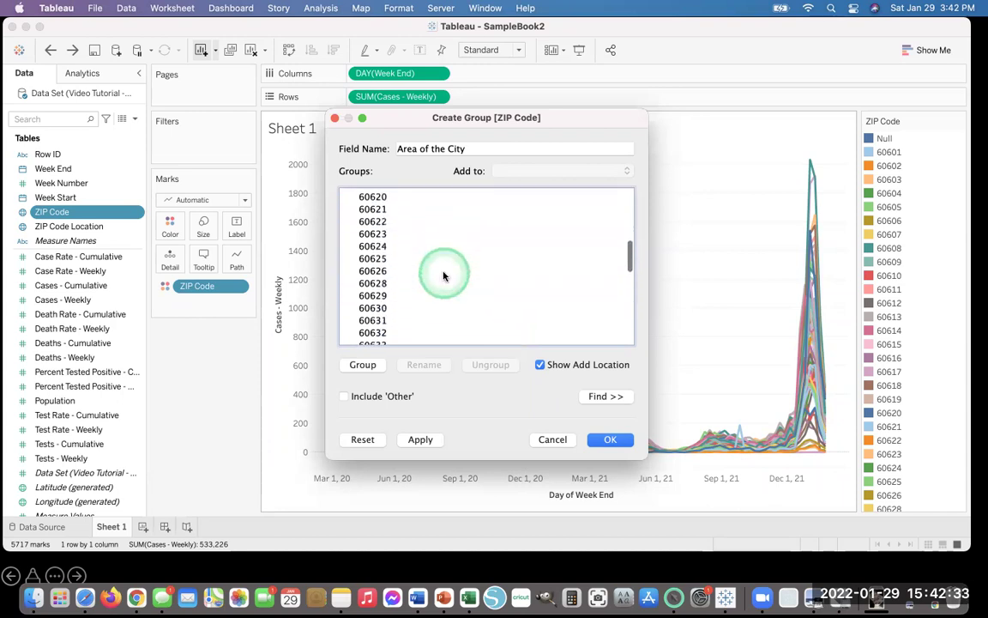
left_click(378, 291, "super")
scroll(446, 275, "up", 5)
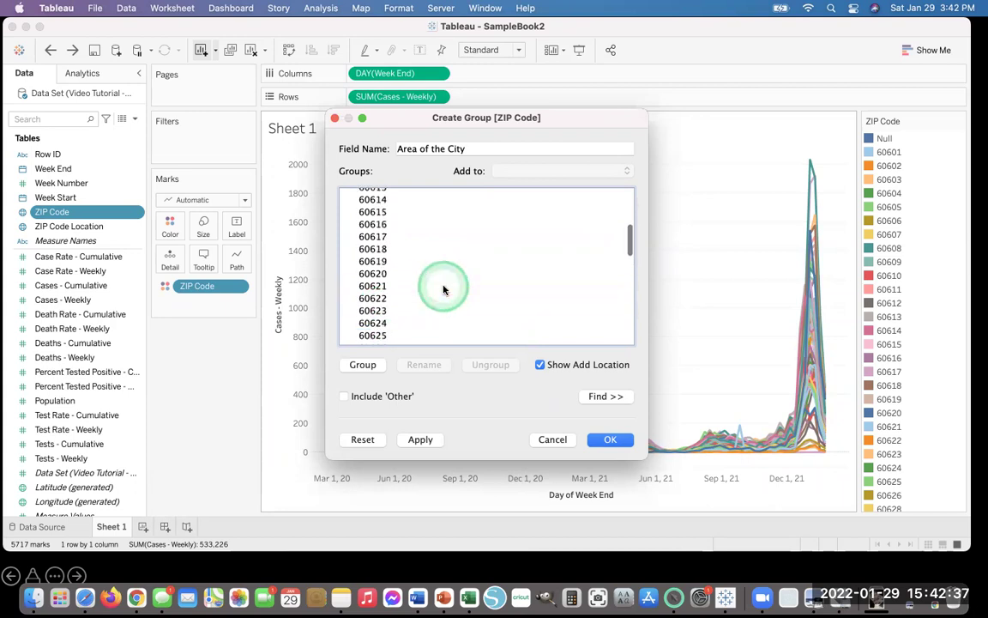
scroll(443, 290, "down", 5)
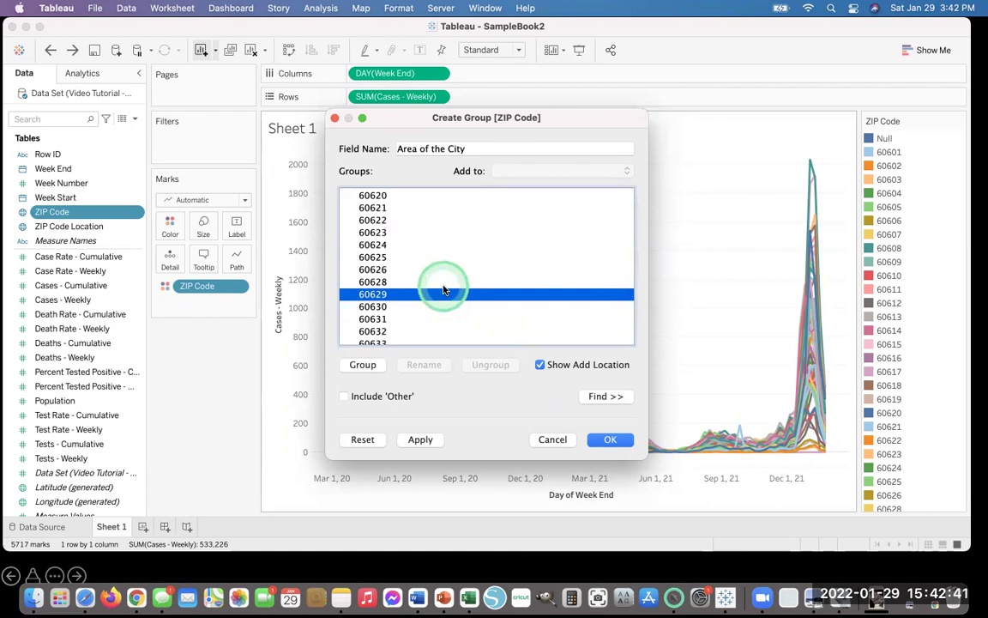
left_click(381, 333, "super")
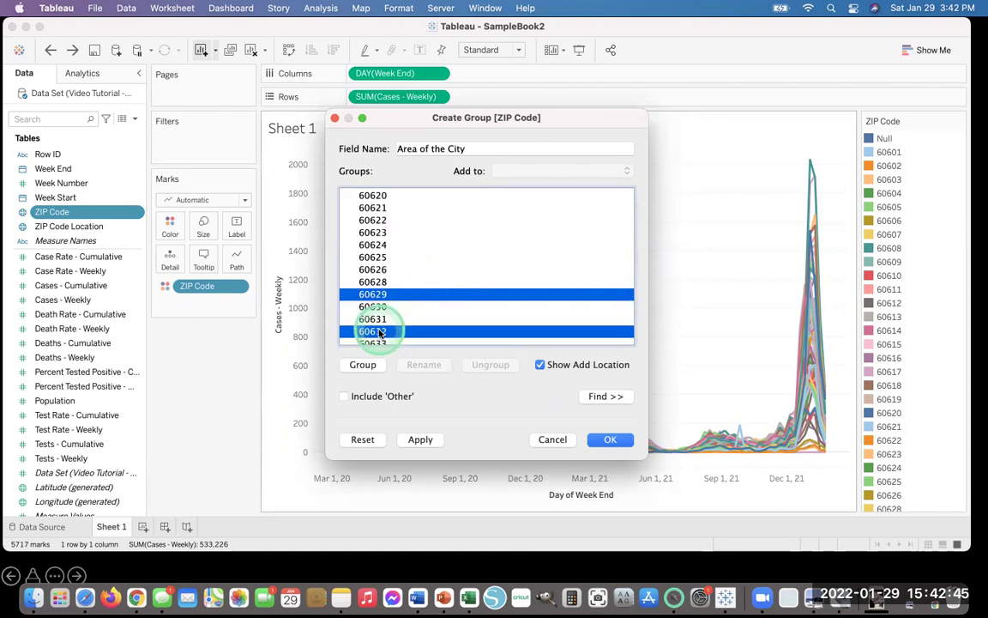
scroll(425, 240, "down", 3)
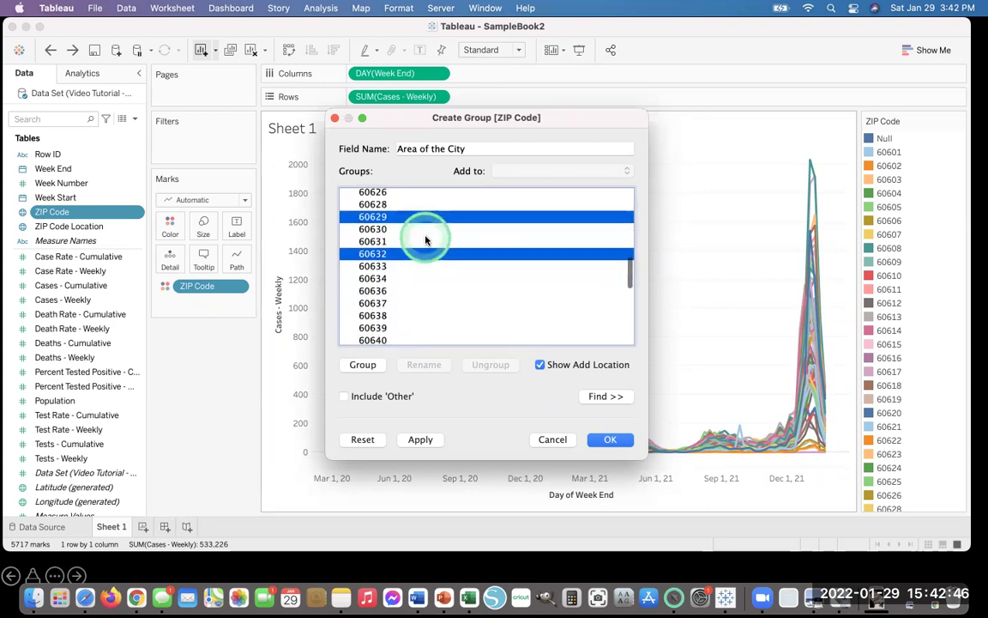
left_click(375, 291, "super")
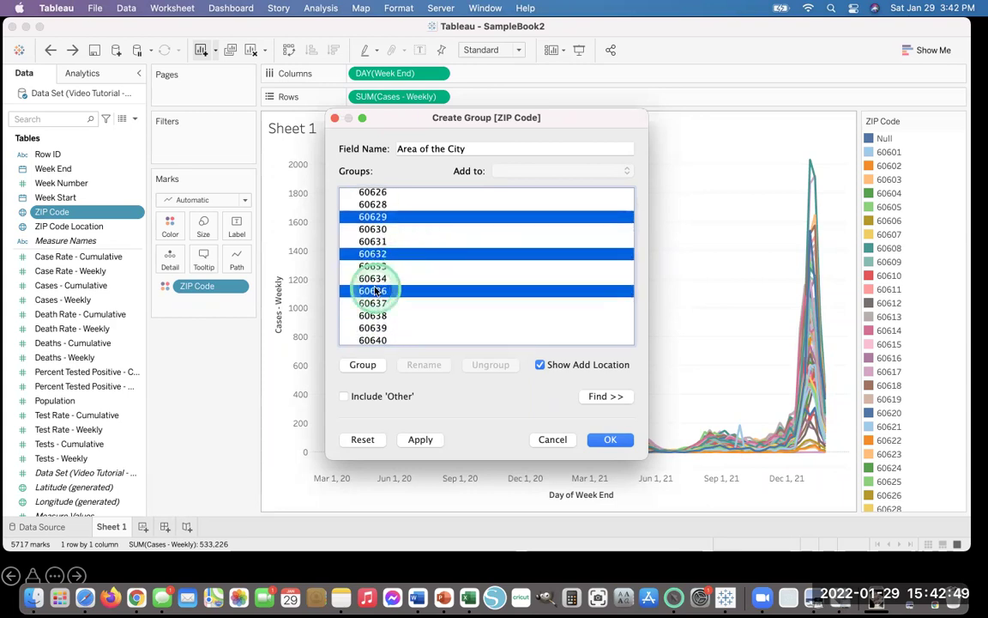
scroll(433, 238, "down", 2)
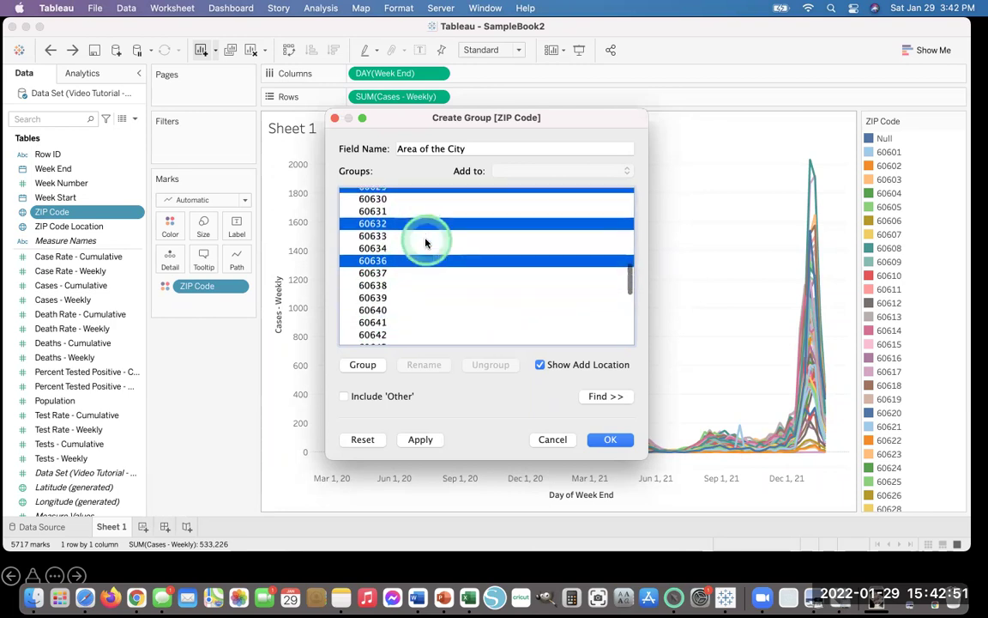
left_click(381, 287, "super")
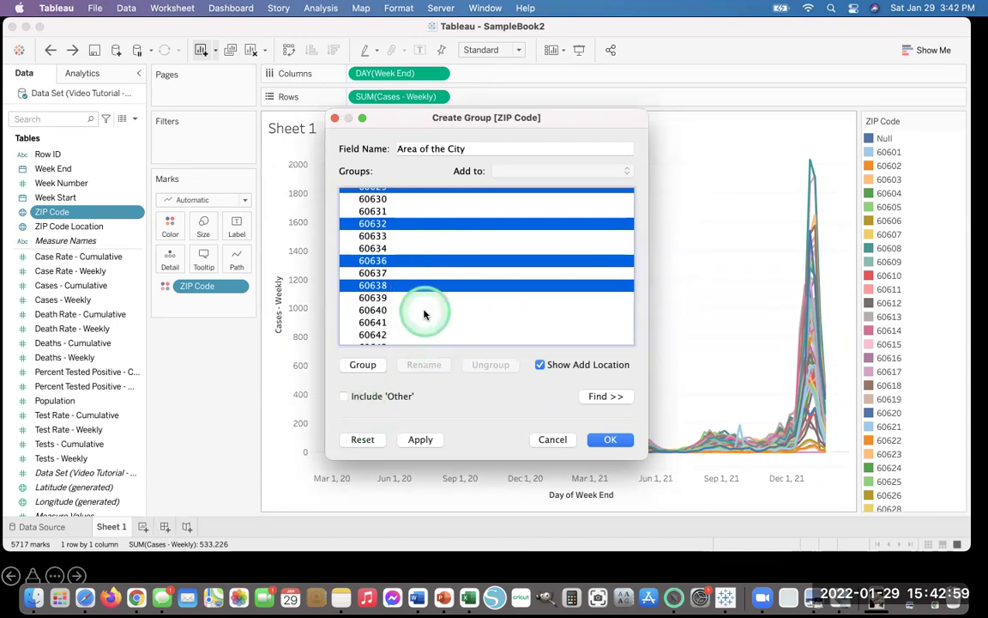
scroll(424, 308, "up", 3)
scroll(423, 314, "up", 8)
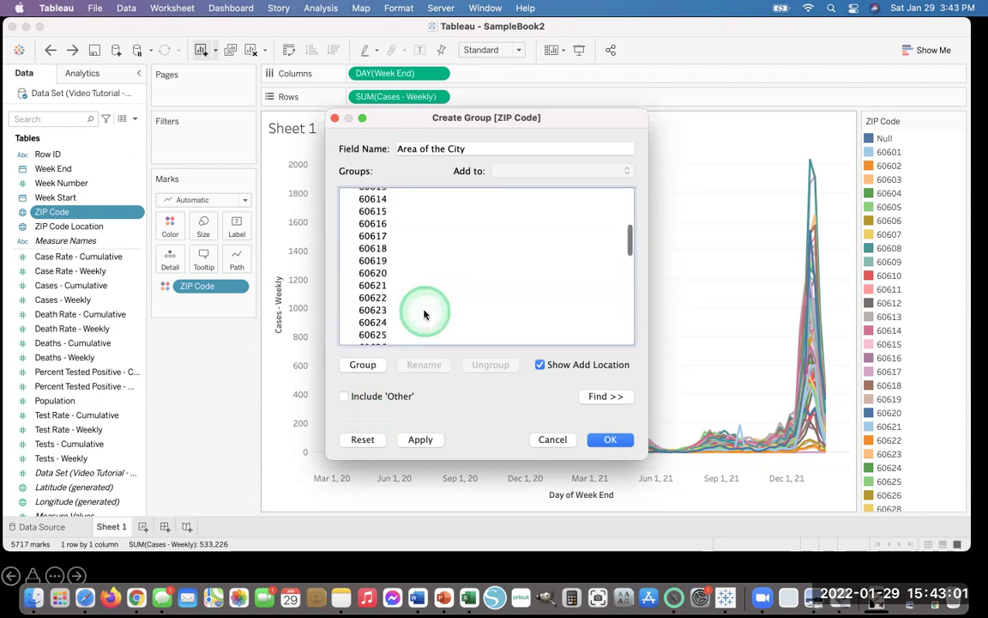
scroll(424, 314, "up", 2)
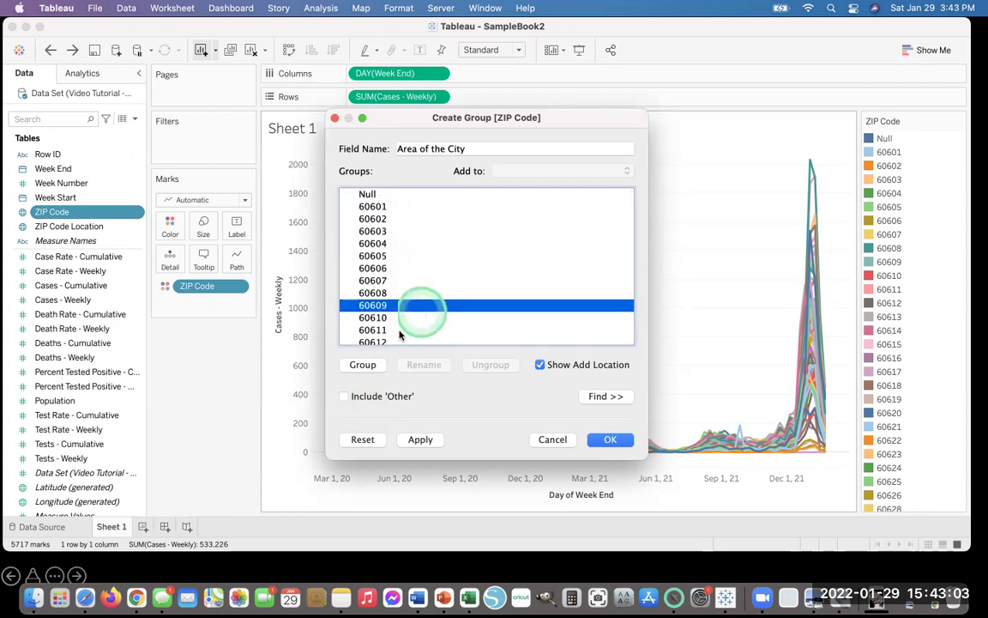
left_click(364, 369)
scroll(452, 317, "down", 3)
scroll(448, 311, "down", 2)
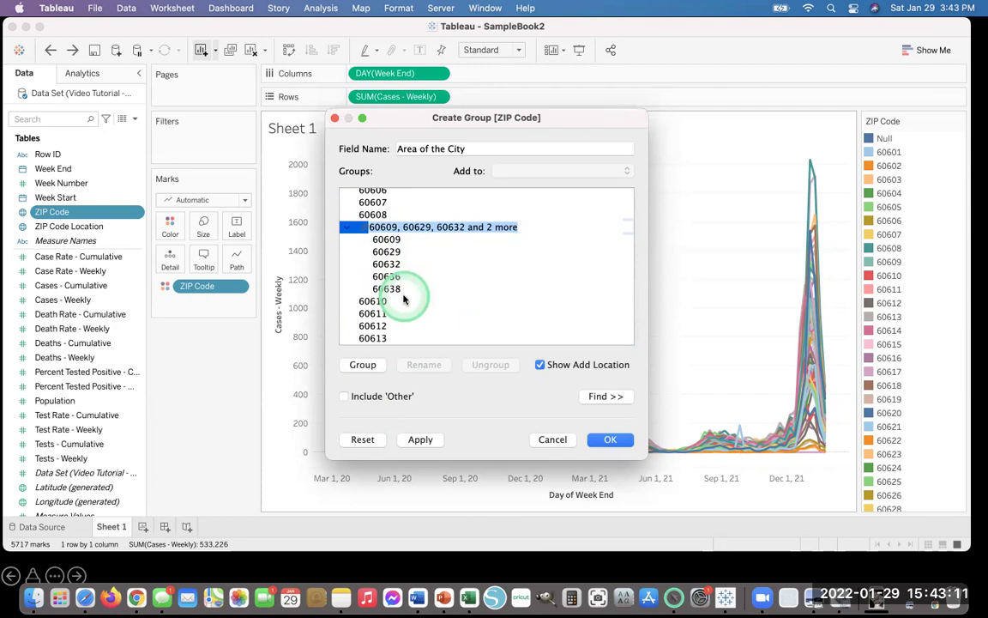
type("Southwest Side")
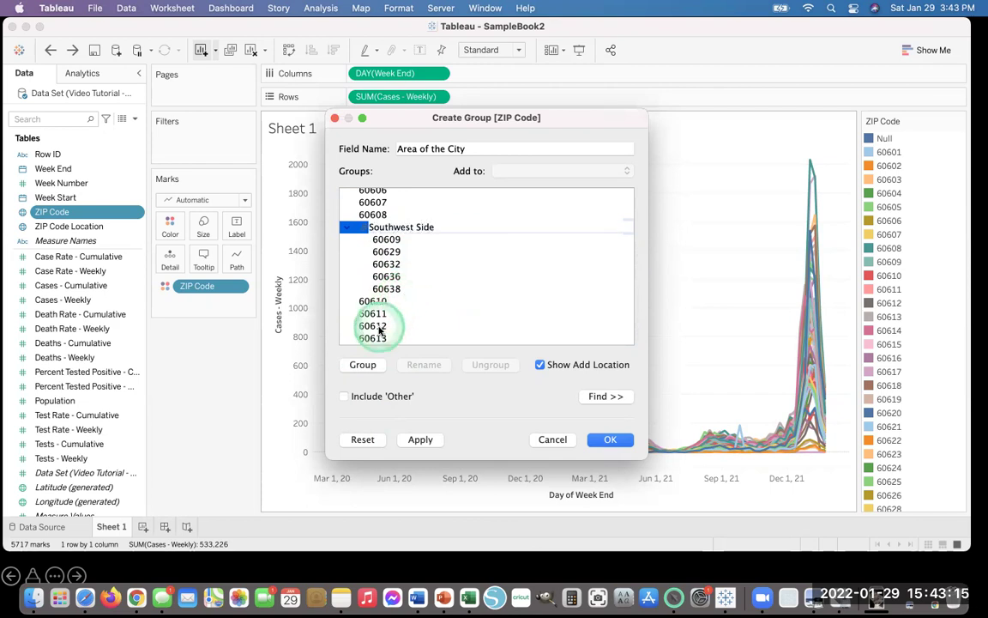
left_click(377, 326)
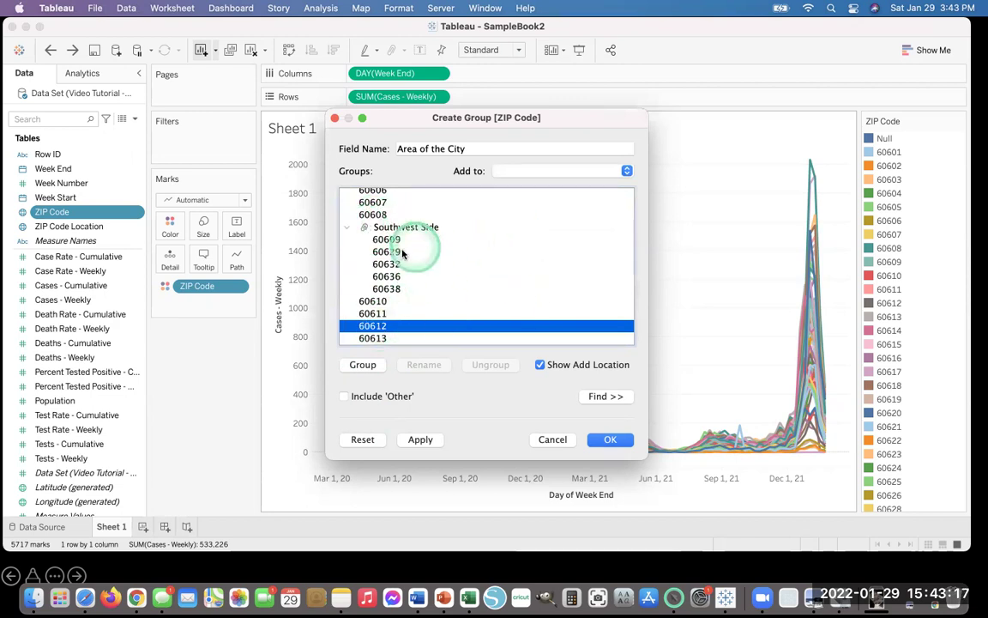
Step: Collapse the Southwest Side group and look through the ZIP Codes that are still ungrouped
left_click(344, 226)
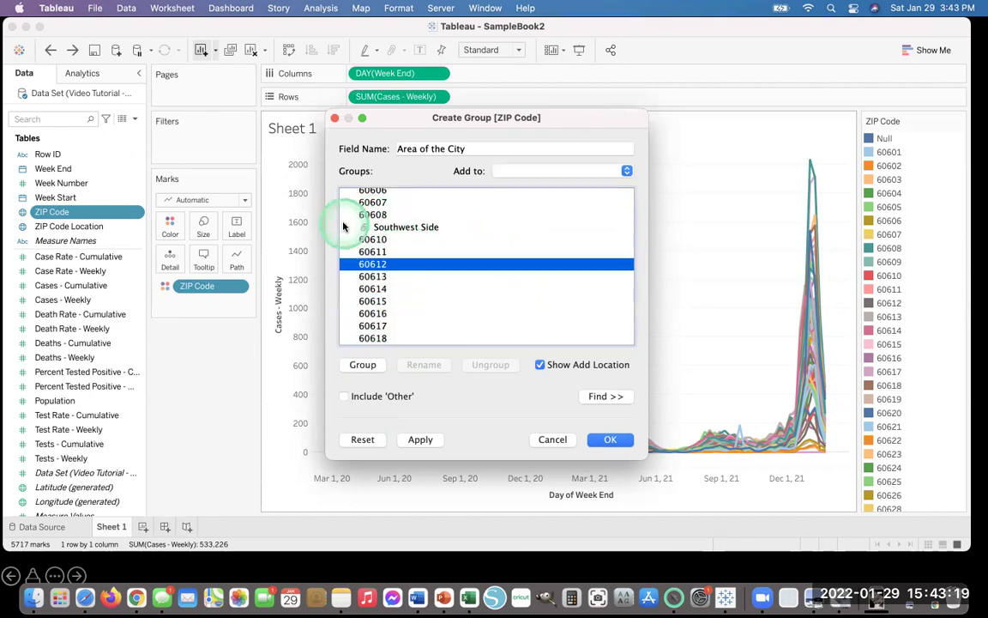
left_click(347, 228)
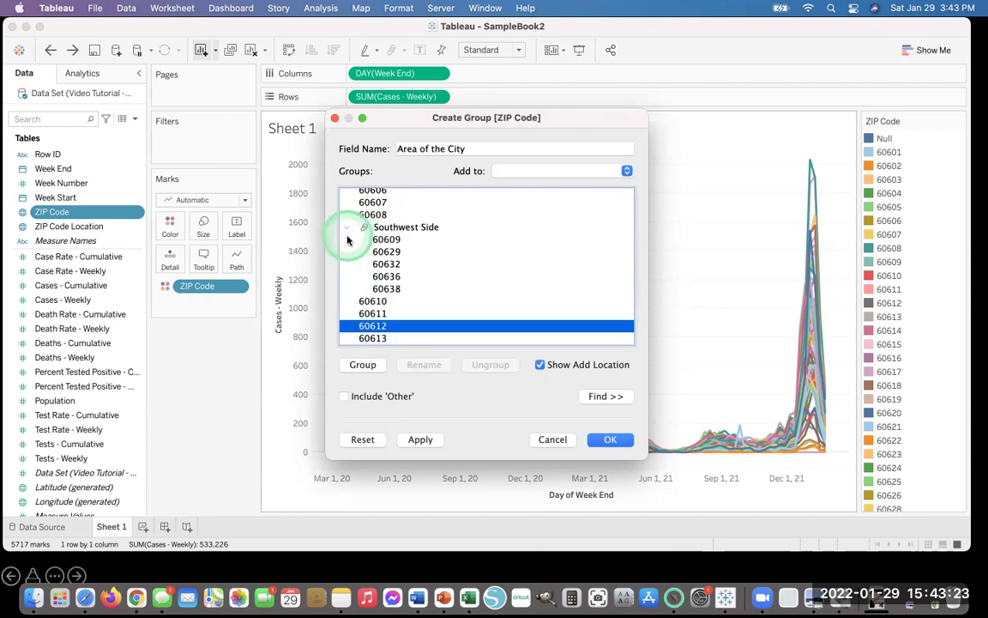
left_click(346, 228)
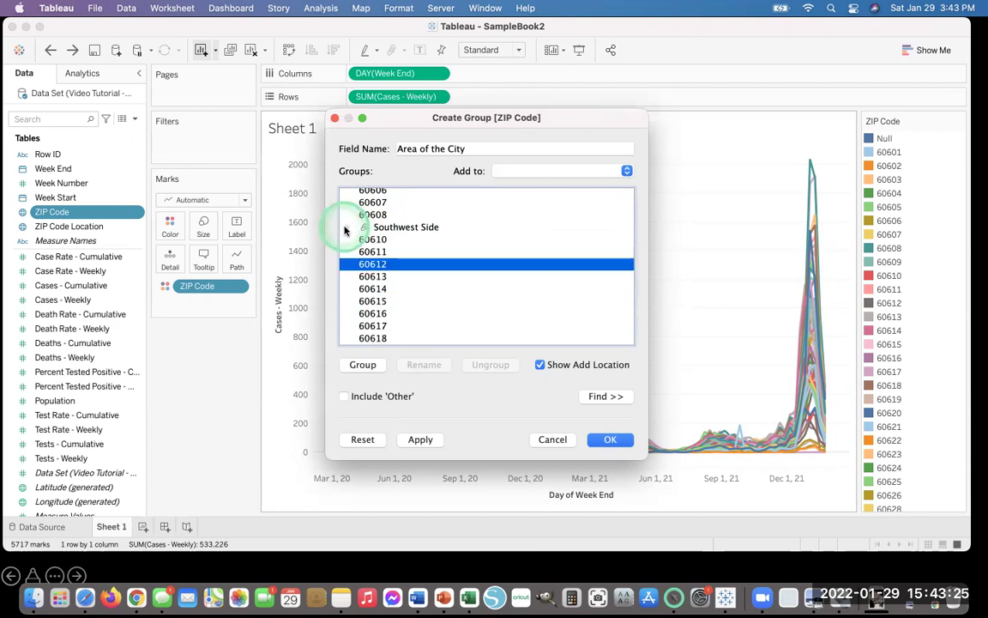
scroll(399, 285, "up", 3)
scroll(399, 286, "down", 15)
scroll(399, 286, "up", 10)
scroll(399, 286, "up", 5)
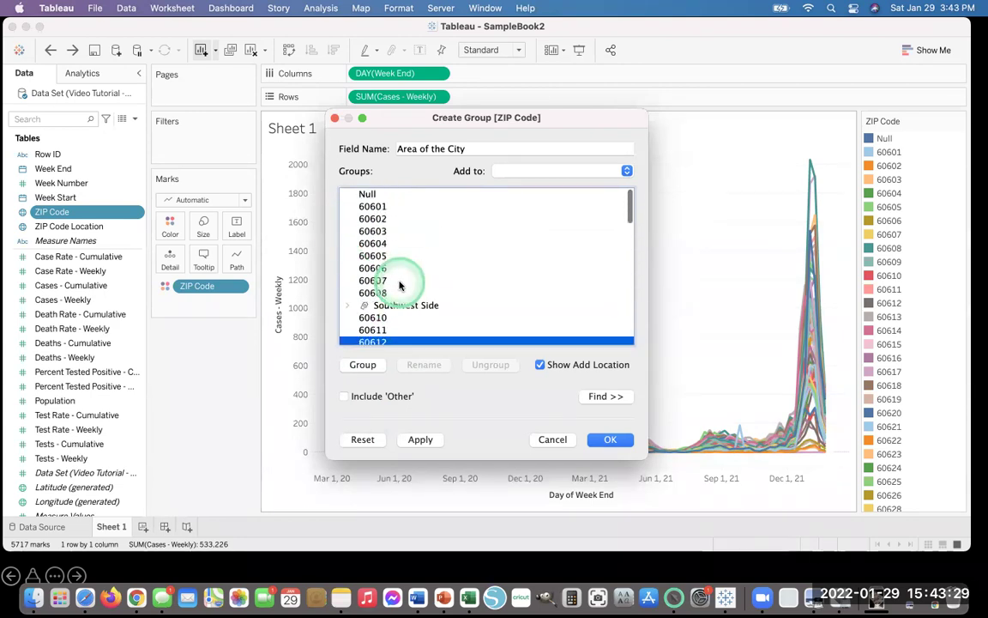
scroll(399, 286, "down", 5)
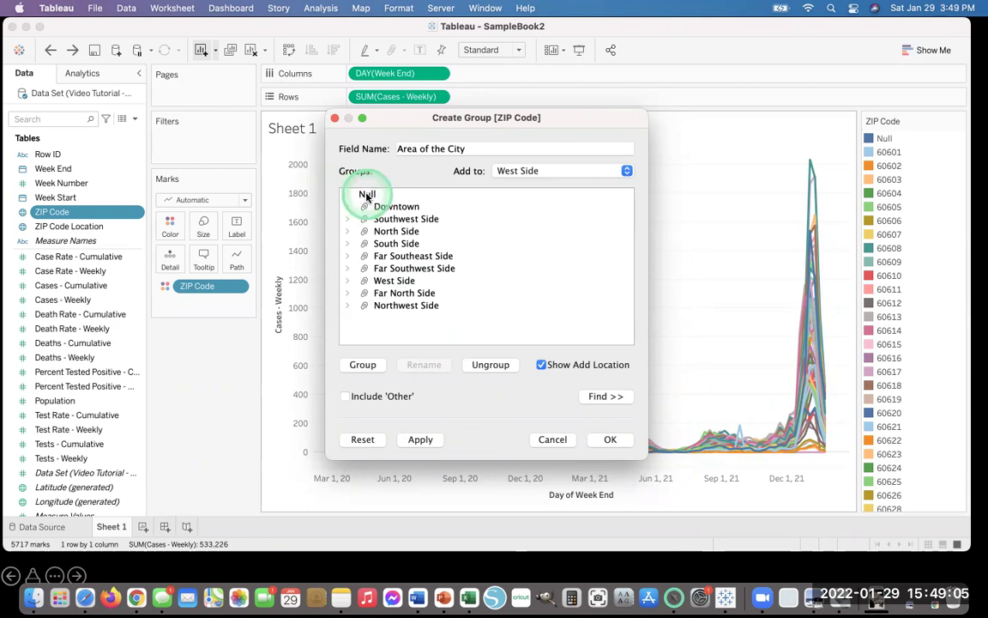
Step: Include an Other group for the ungrouped values, collapse it, and apply and save the Area of the City group
left_click(345, 397)
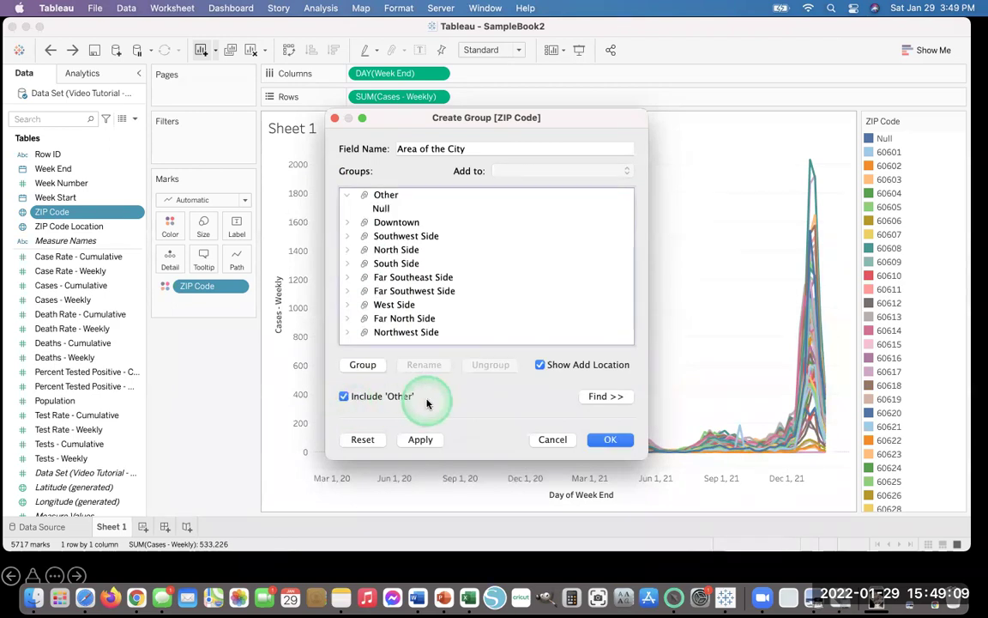
left_click(346, 197)
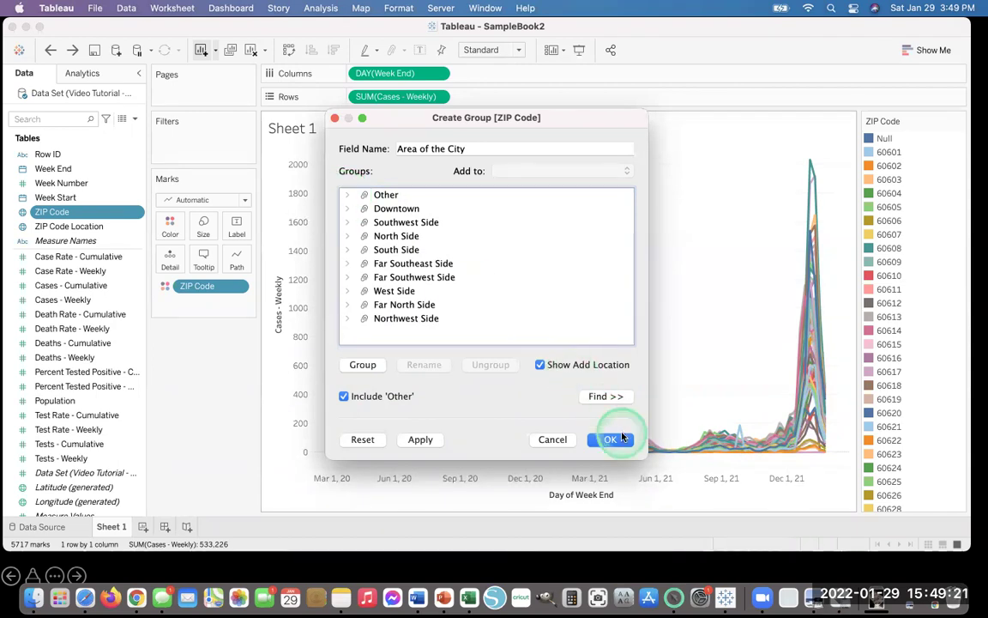
left_click(421, 440)
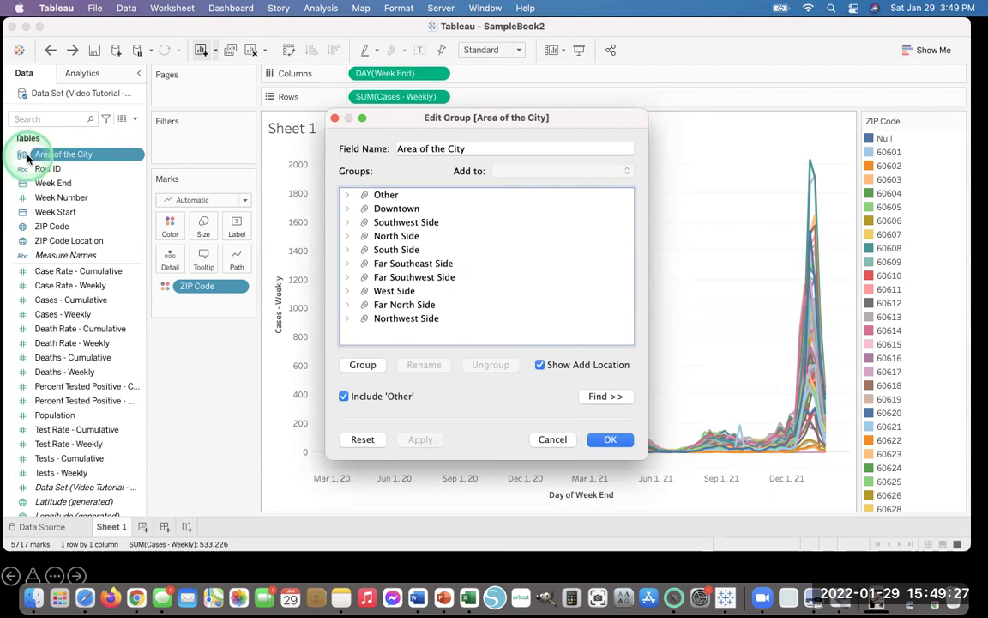
left_click(607, 440)
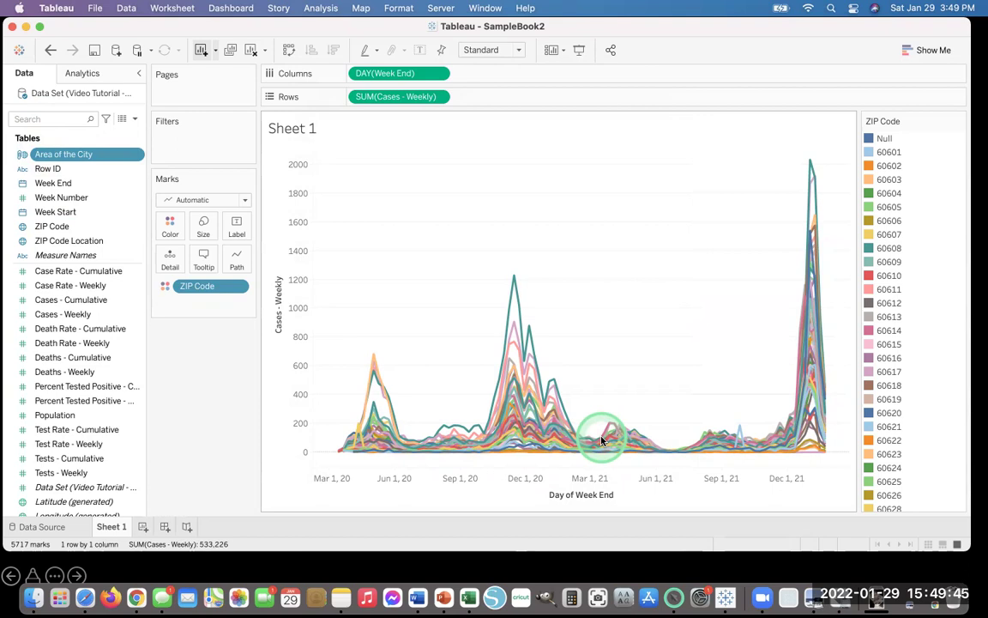
Step: Remove ZIP Code from the line chart's marks and color the lines by Area of the City instead
left_click_drag(199, 292, 88, 386)
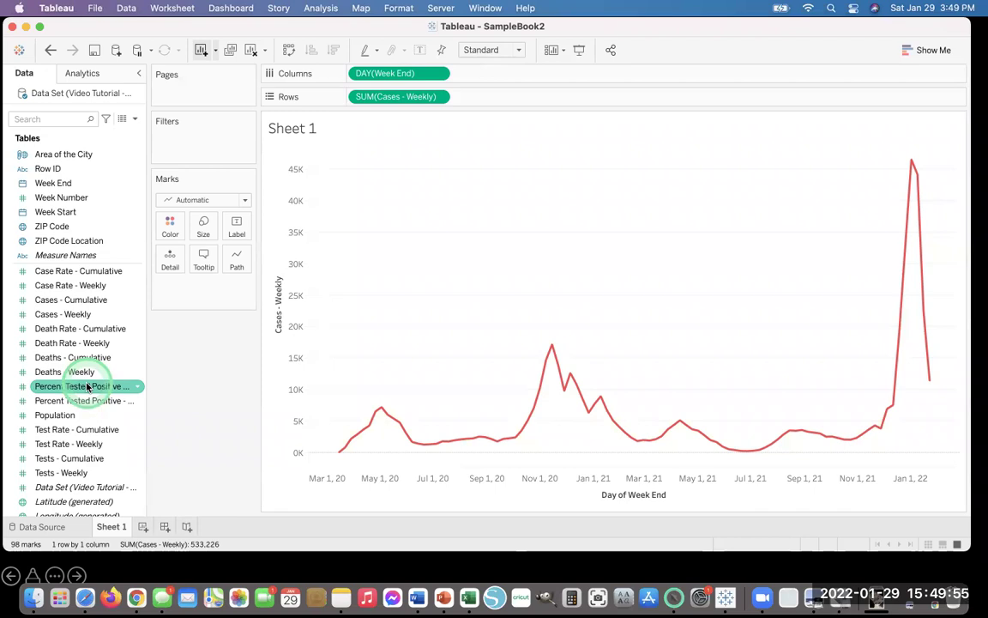
left_click(44, 168)
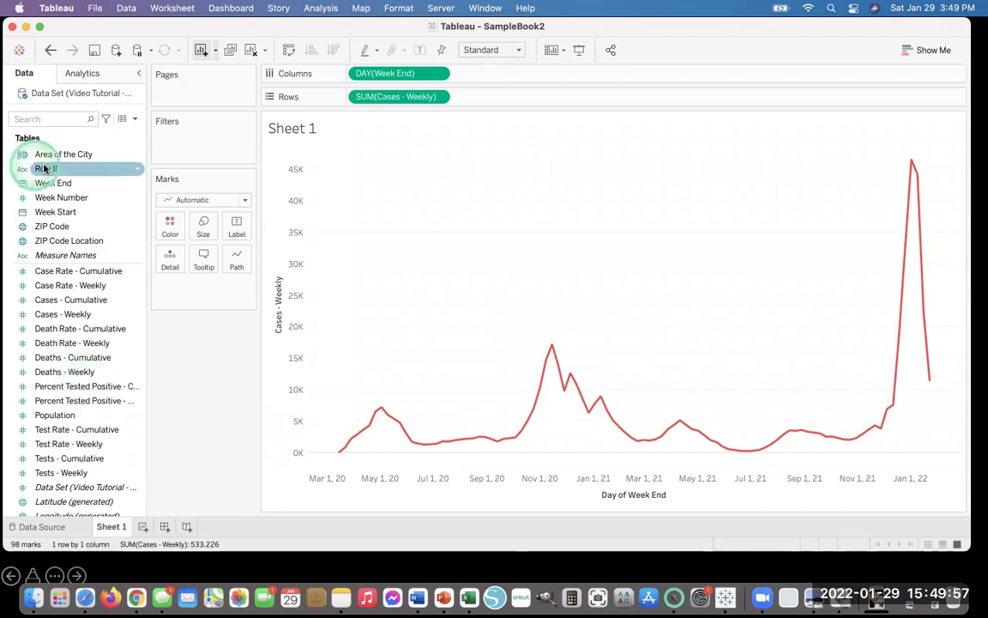
left_click(54, 154)
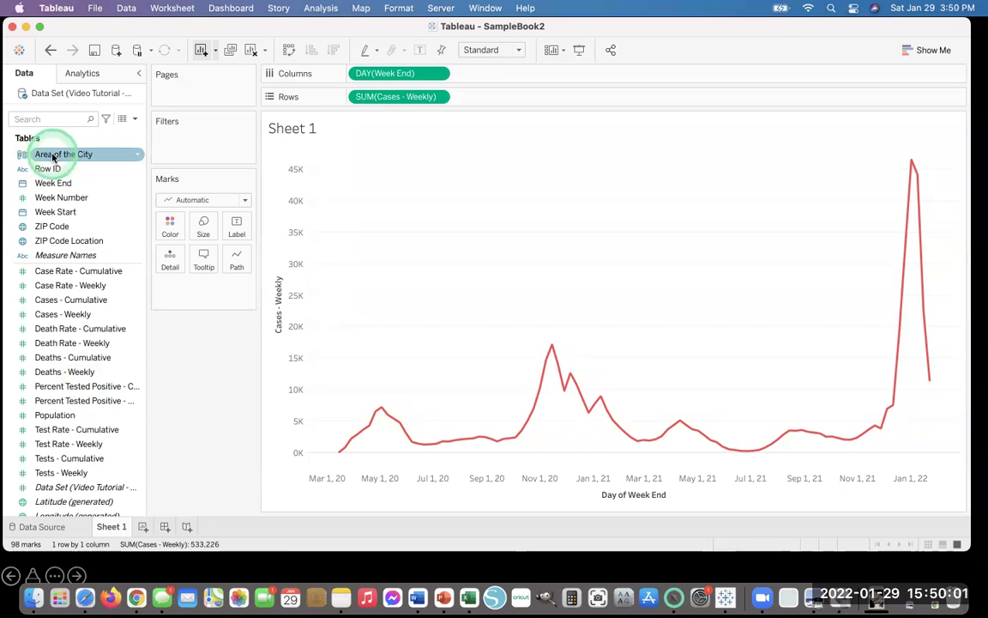
left_click_drag(53, 155, 166, 223)
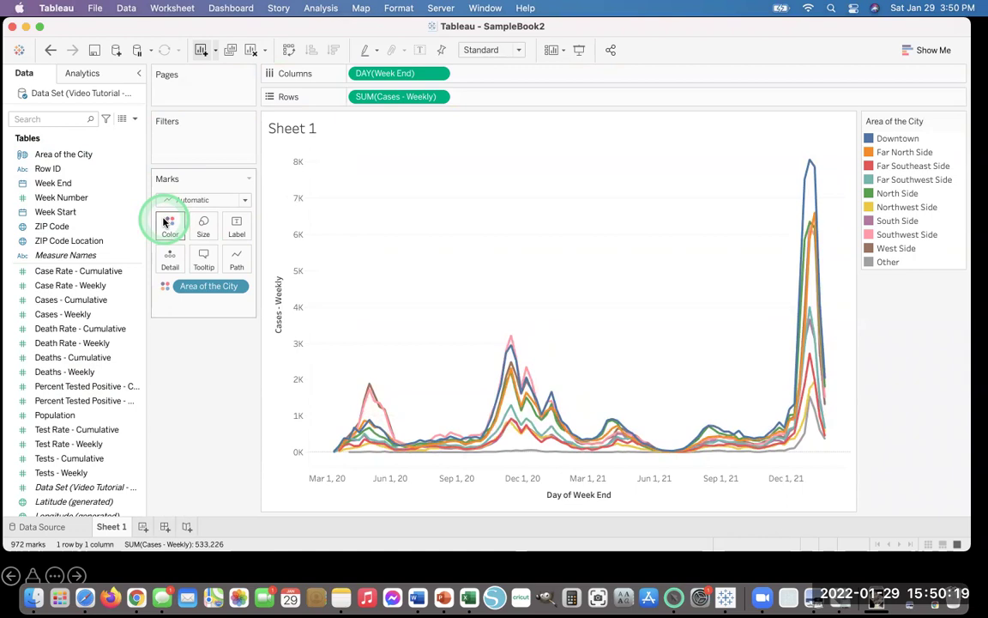
Step: Inspect the weekly case values of individual points on the area lines around the January 2022 peak
left_click(537, 411)
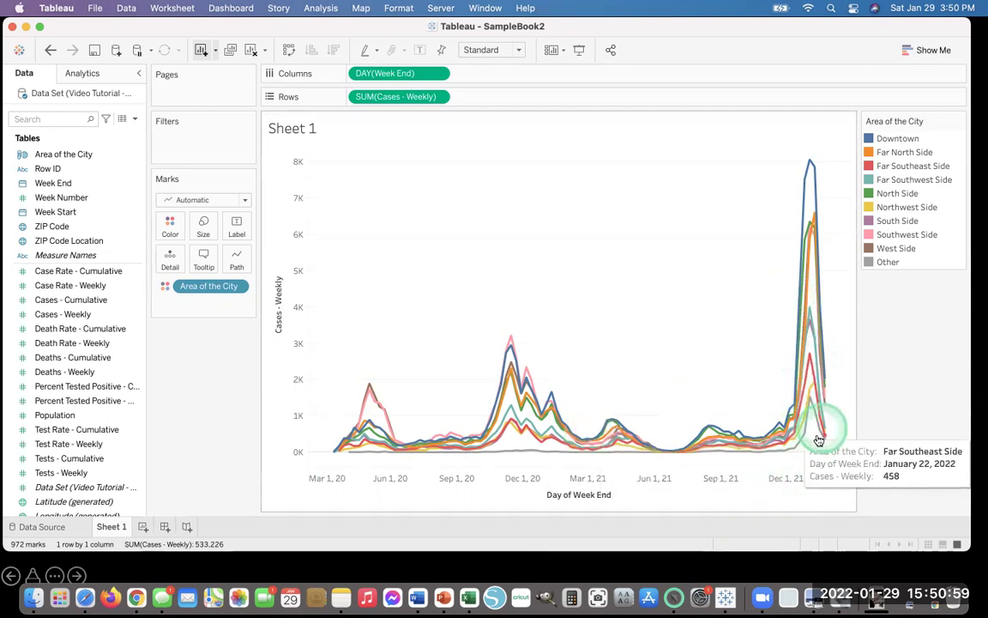
mouse_move(816, 412)
mouse_move(818, 390)
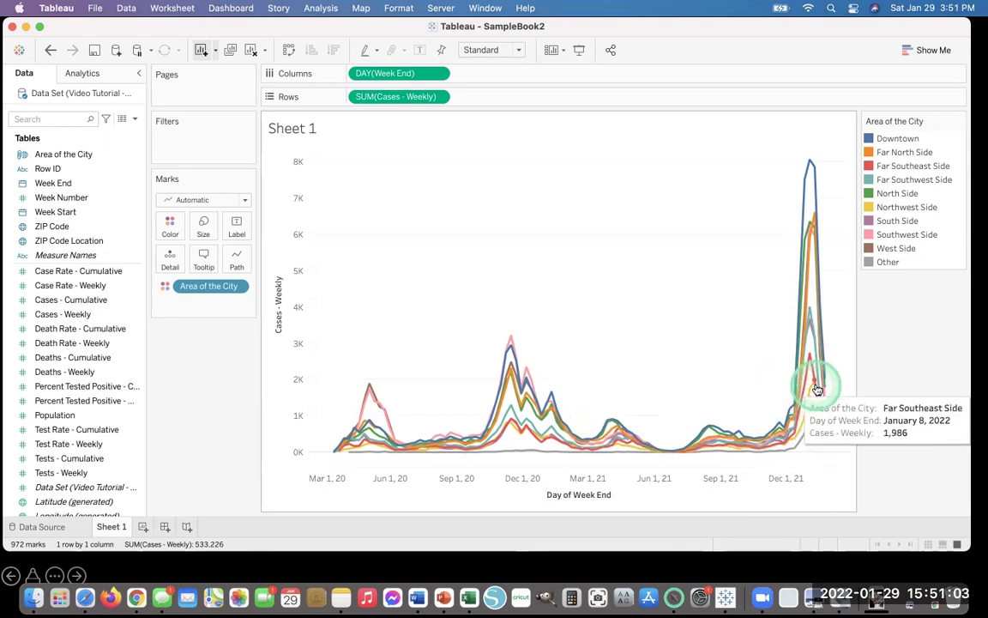
mouse_move(811, 204)
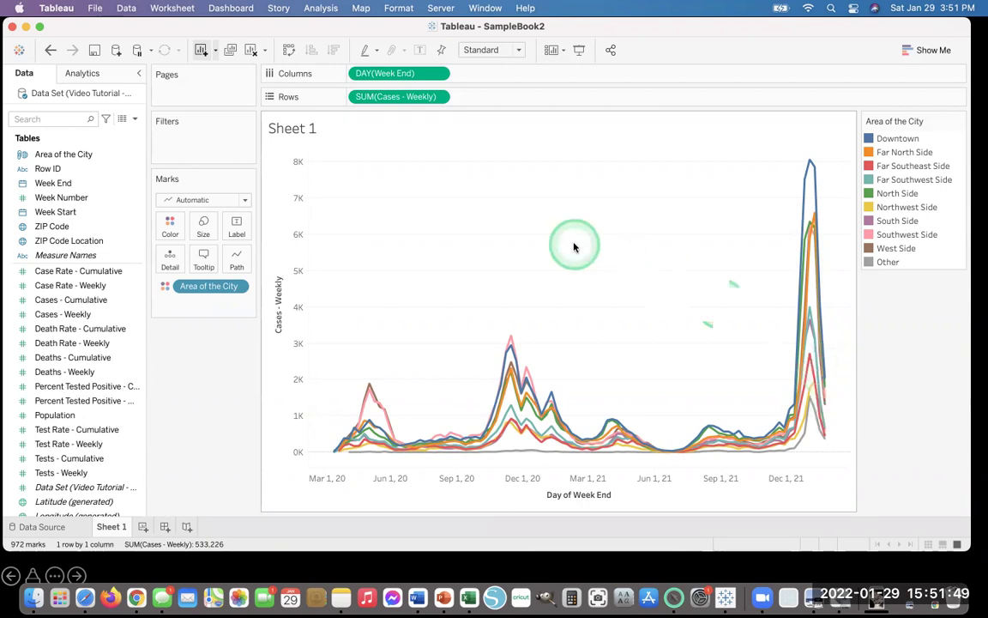
mouse_move(53, 209)
left_mouse_down()
mouse_move(20, 205)
mouse_move(66, 194)
left_mouse_up()
left_click(132, 198)
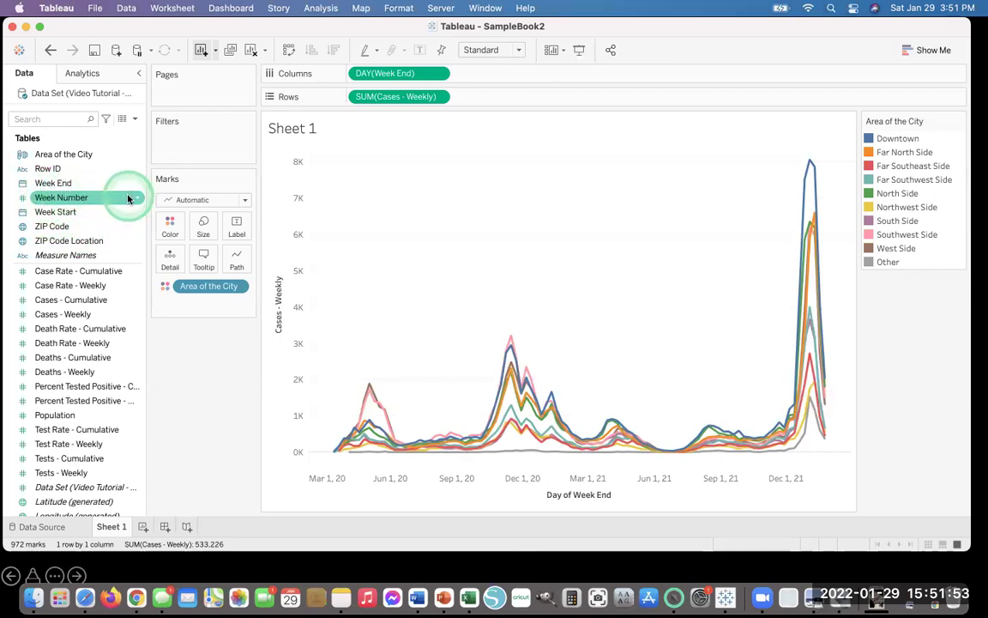
left_click(72, 212)
left_click(60, 202)
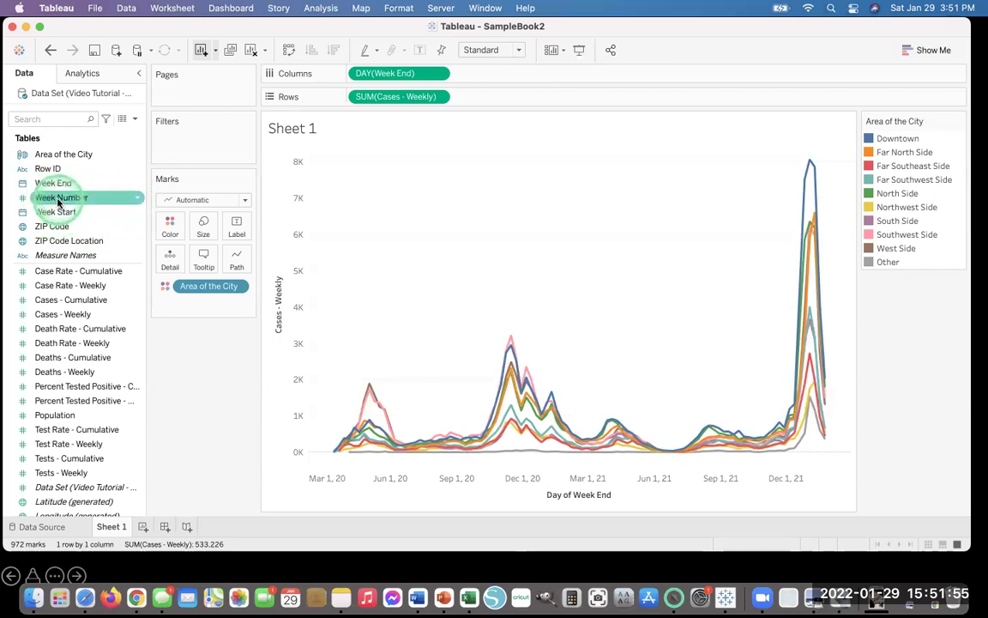
mouse_move(58, 202)
left_mouse_down()
mouse_move(66, 151)
mouse_move(66, 188)
left_mouse_up()
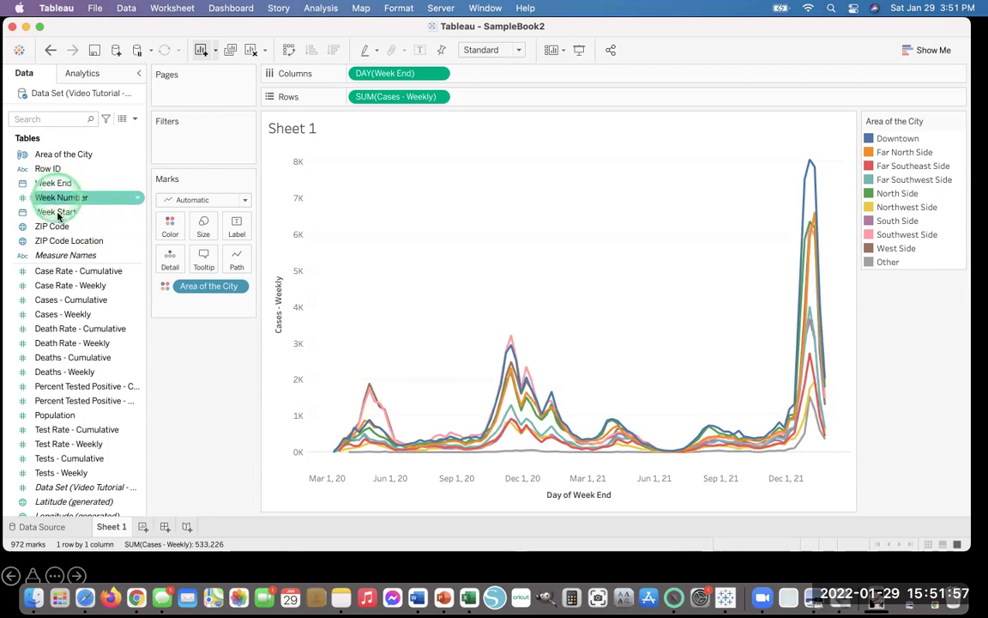
left_click(58, 214)
left_click(60, 204)
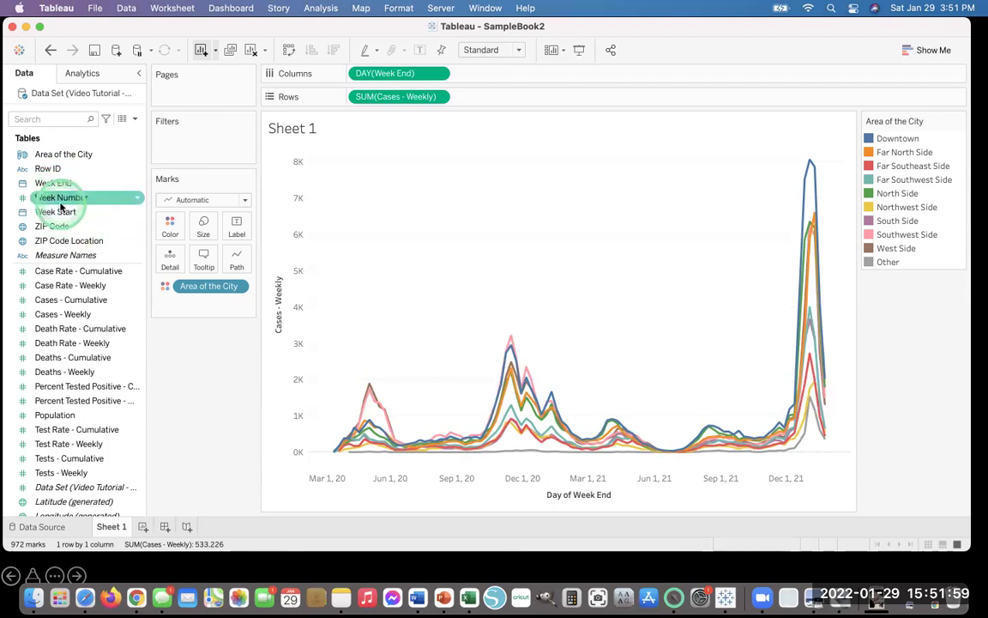
Step: Filter the chart by the year of Week End, keeping only 2020
left_click(56, 213)
left_click(59, 200)
left_click(59, 214)
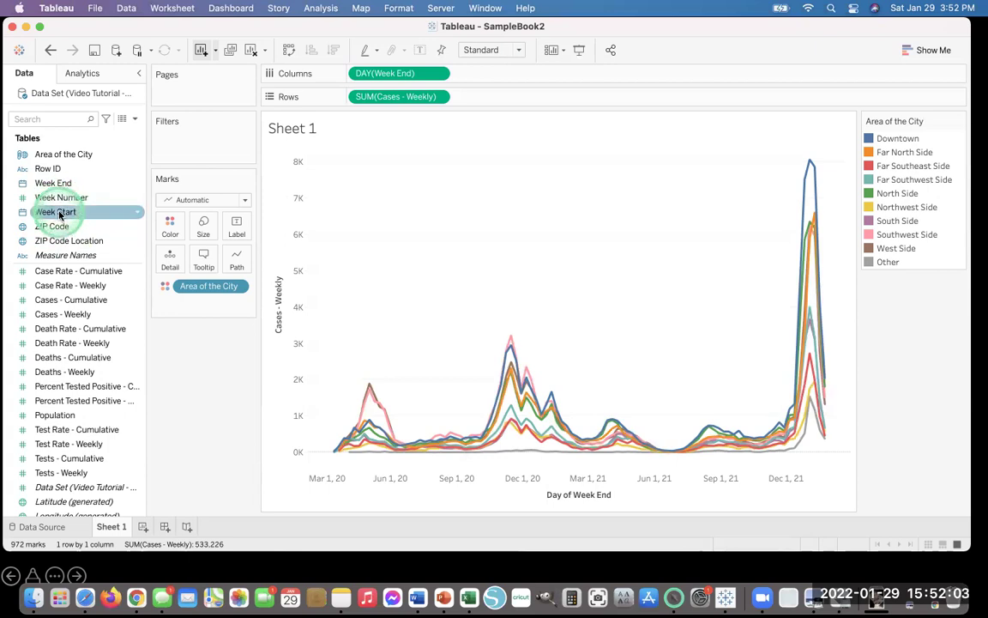
left_click(55, 185)
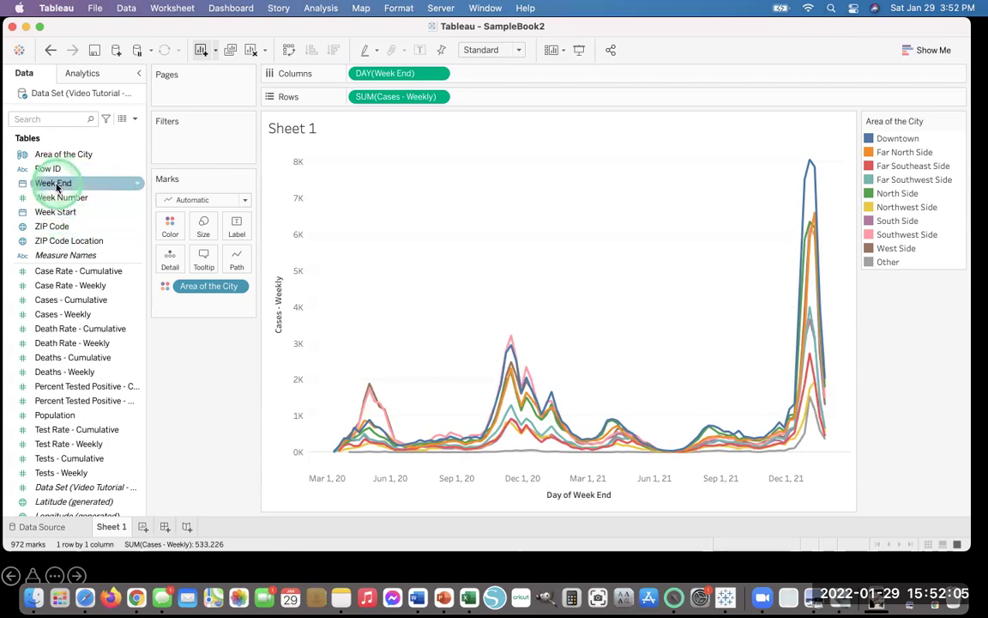
left_click_drag(57, 187, 190, 148)
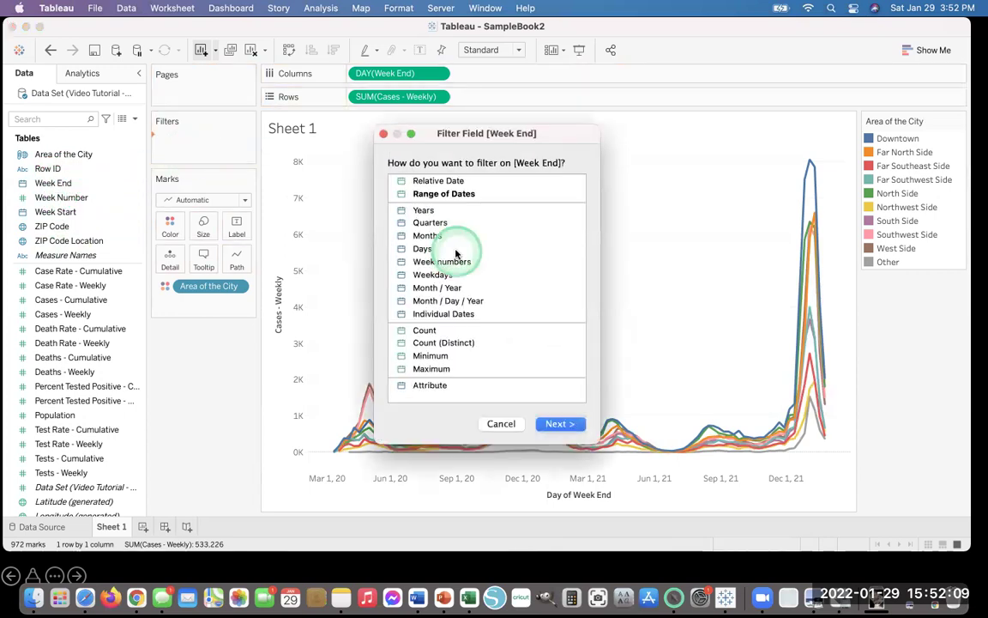
left_click(424, 211)
left_click(558, 425)
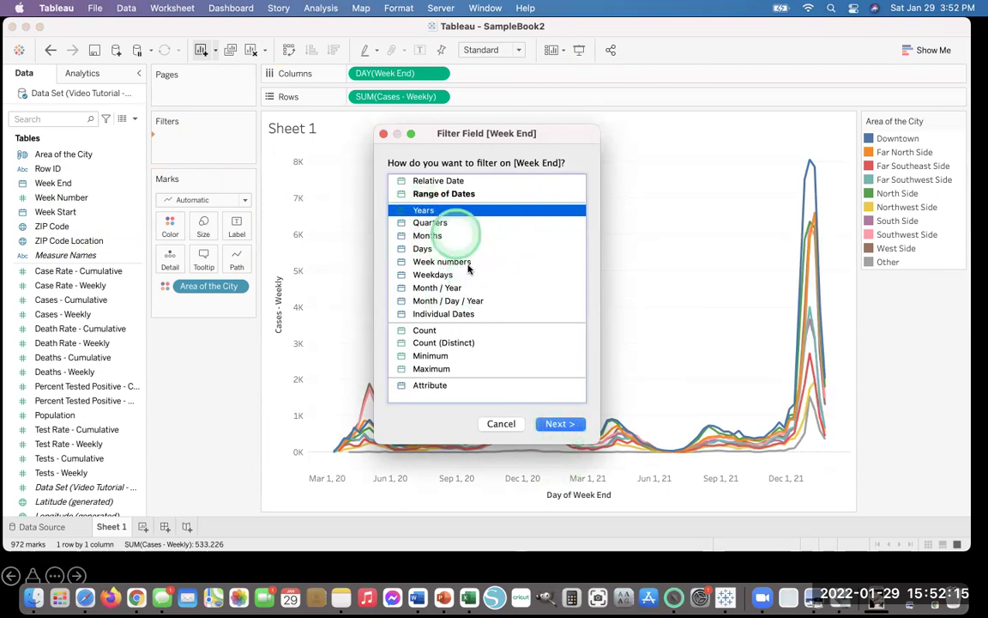
left_click(550, 424)
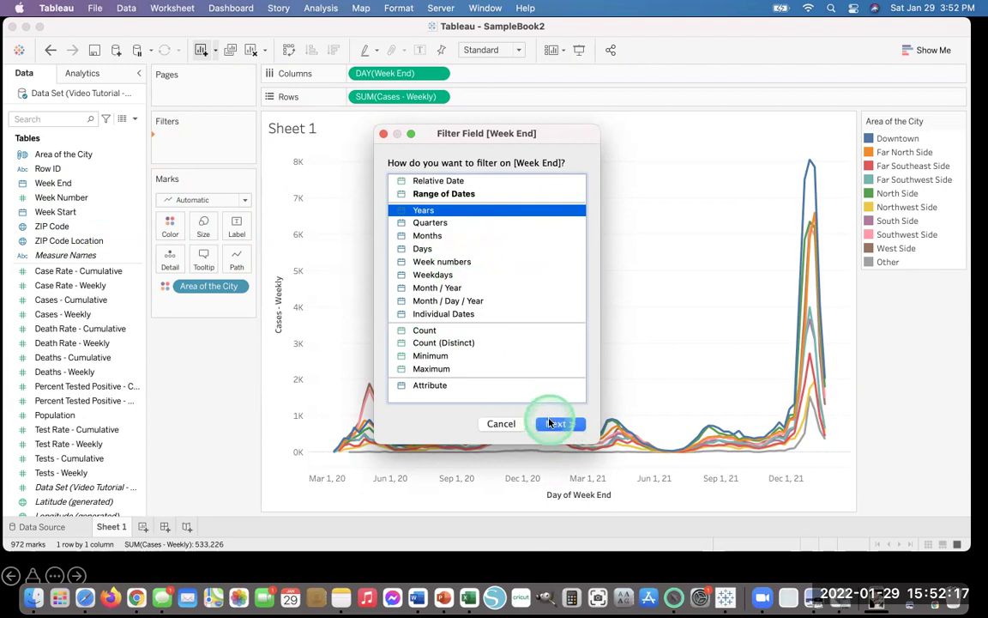
left_click(300, 163)
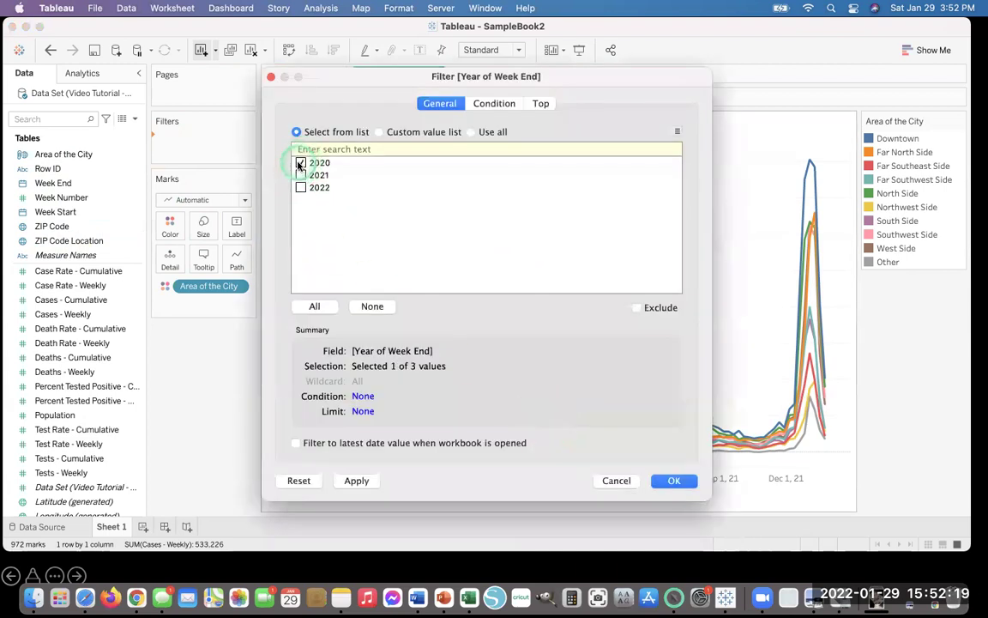
left_click(675, 482)
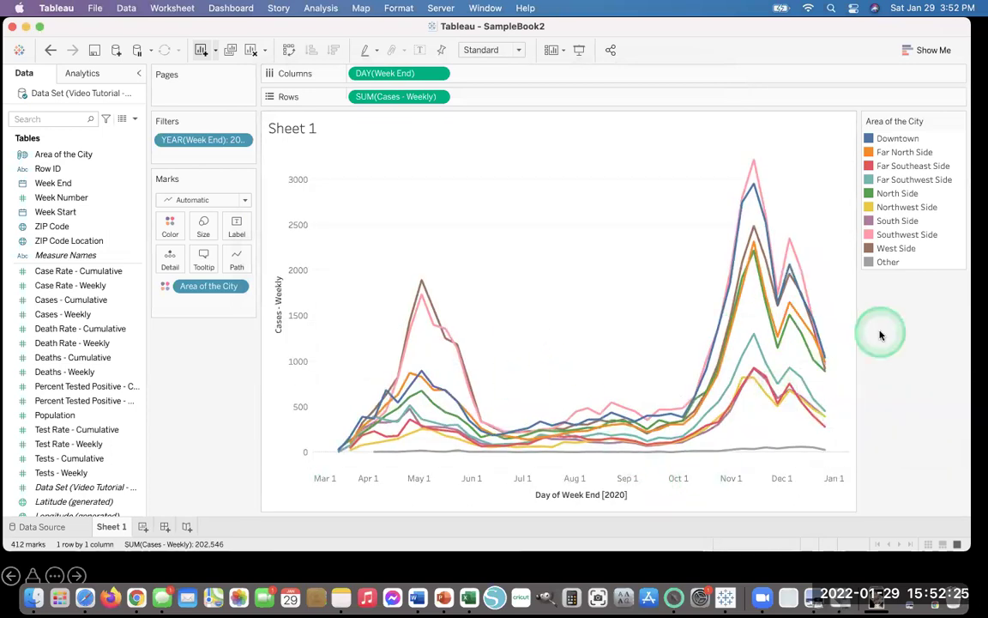
Step: Edit the Week End year filter to keep only 2021 instead of 2020
left_click(242, 140)
left_click(199, 157)
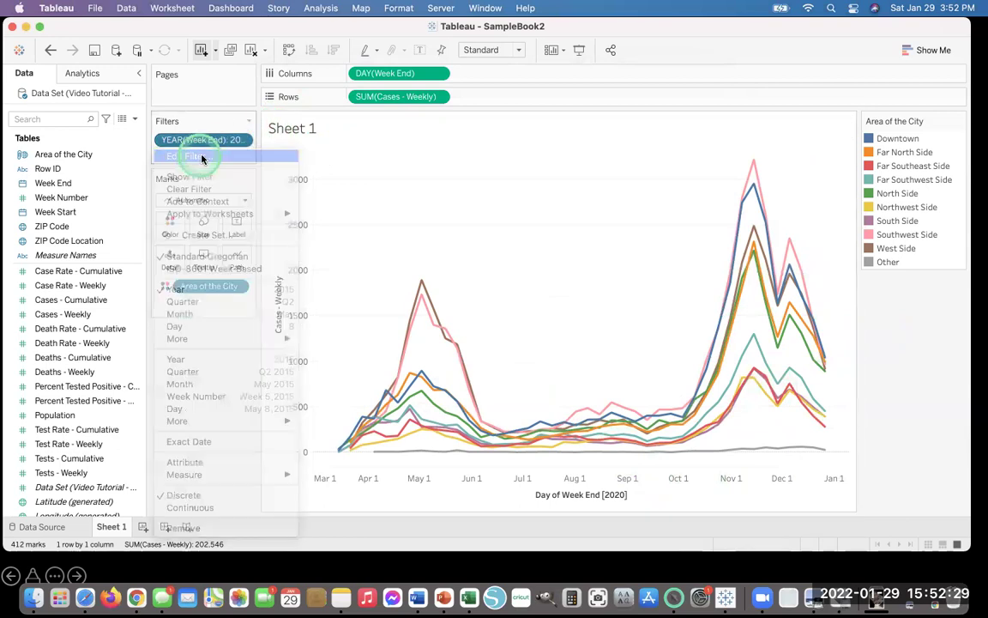
left_click(300, 165)
left_click(300, 175)
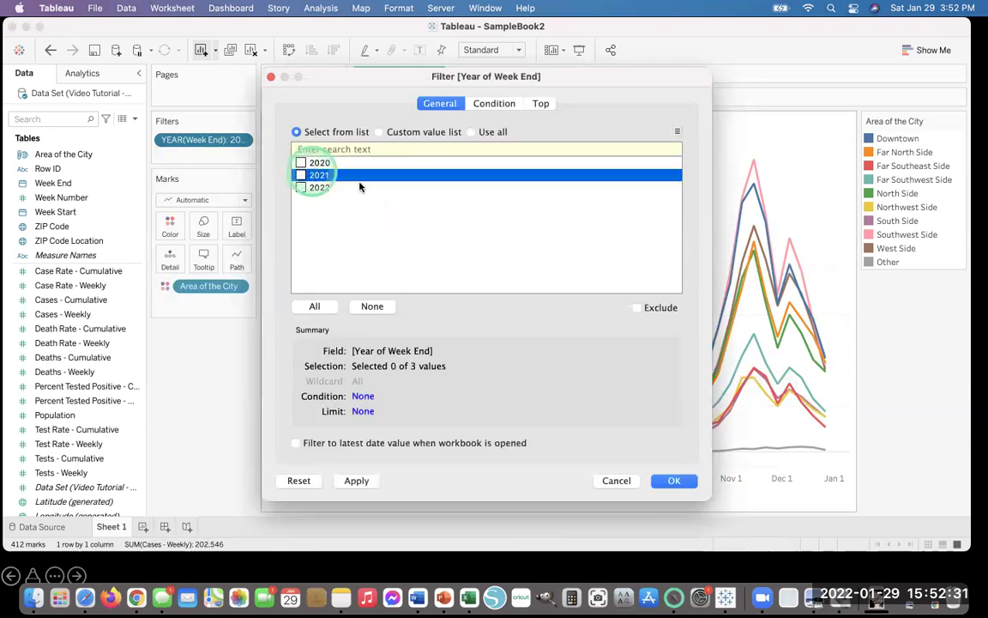
left_click(301, 175)
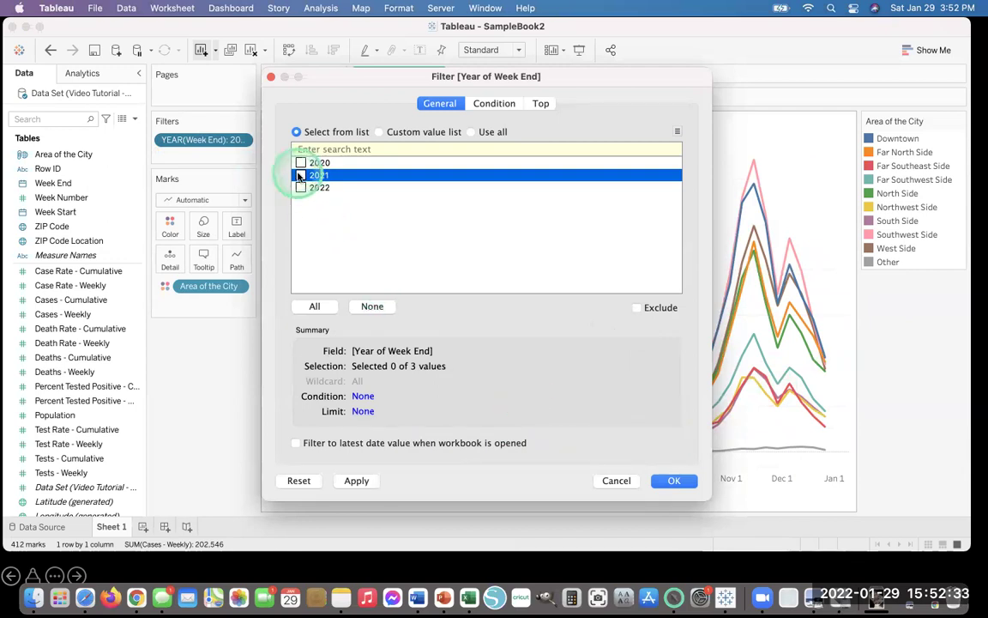
left_click(674, 480)
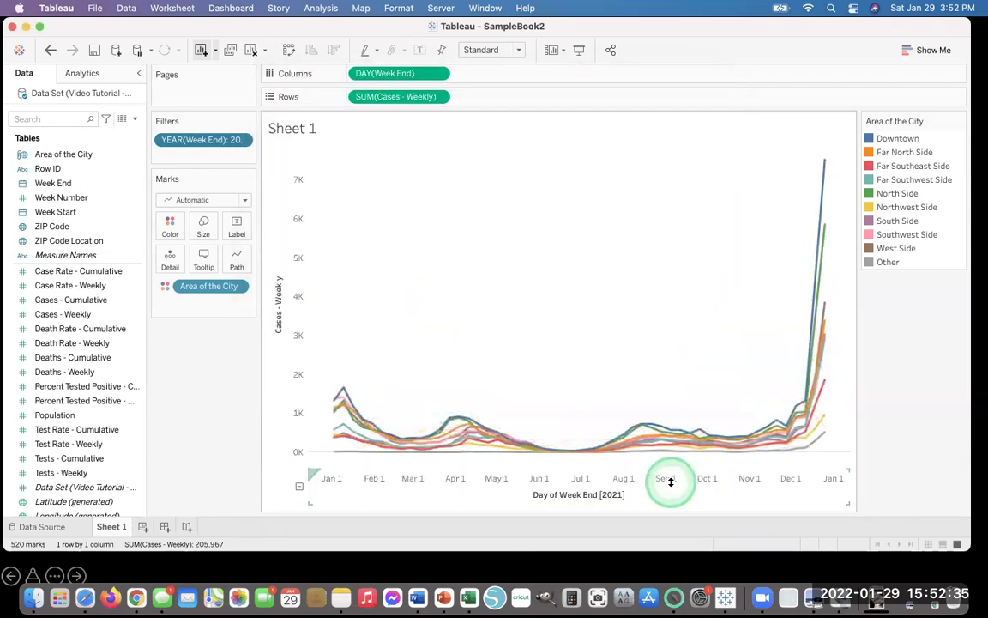
Step: Undo the switch to 2021 and remove the Week End year filter from the chart
key("super+z")
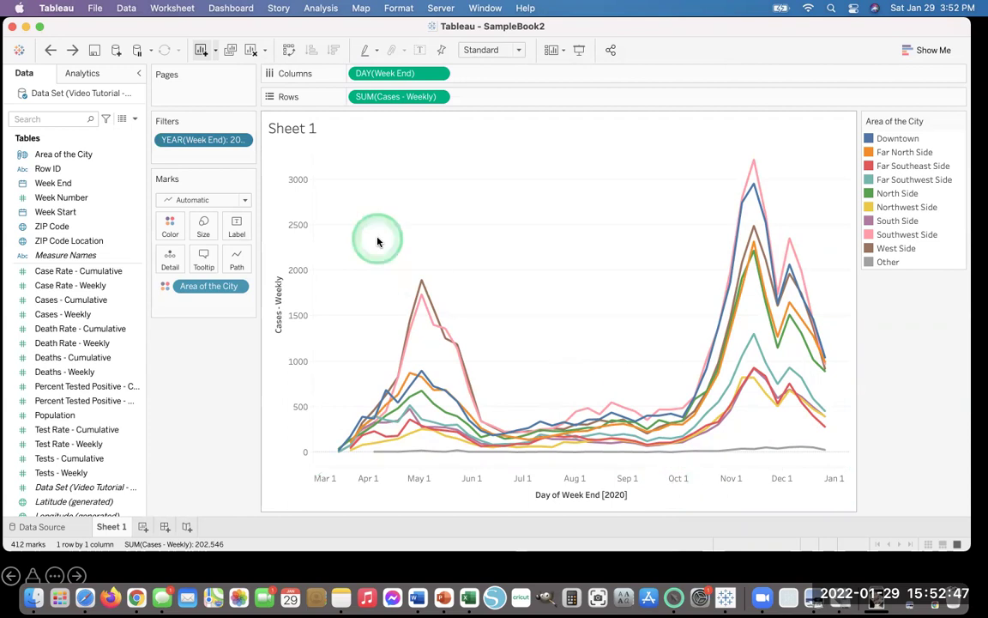
left_click_drag(192, 146, 64, 199)
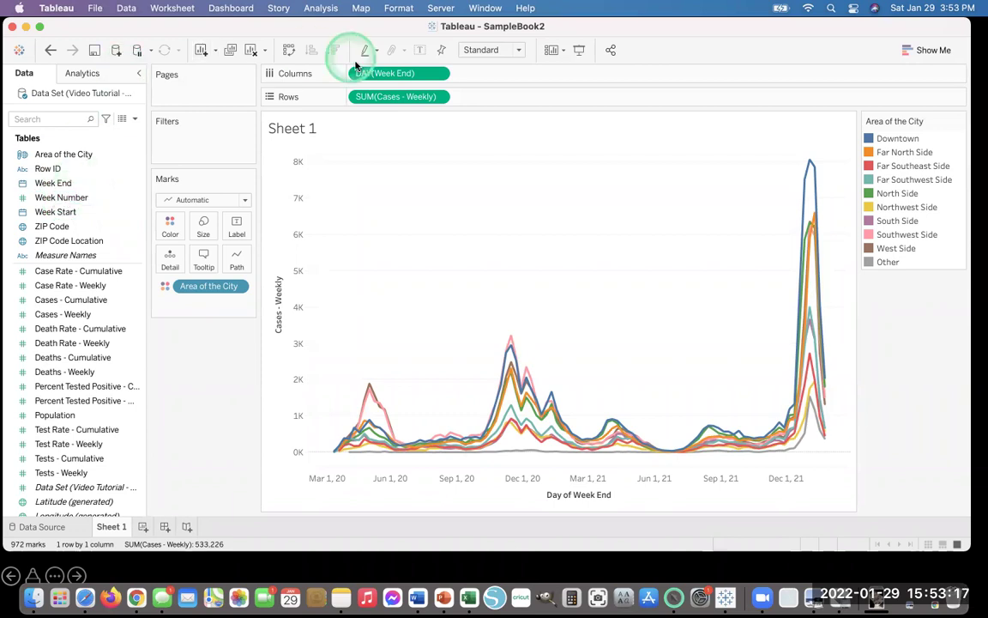
Step: Change the aggregation of Cases - Weekly to Average, undoing and redoing it to compare the lines with the sum version
left_click(438, 98)
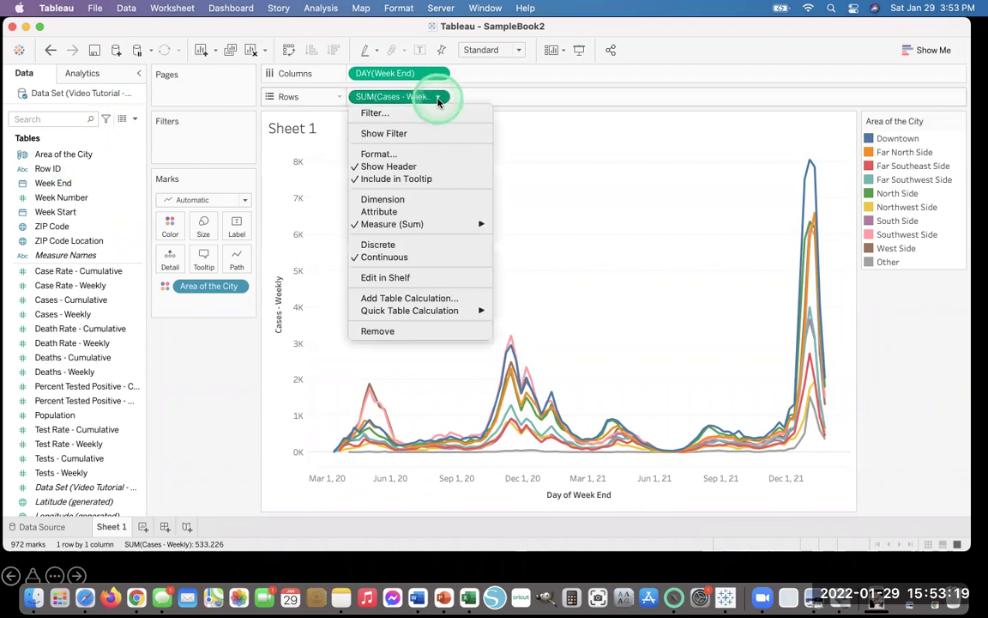
left_click(427, 224)
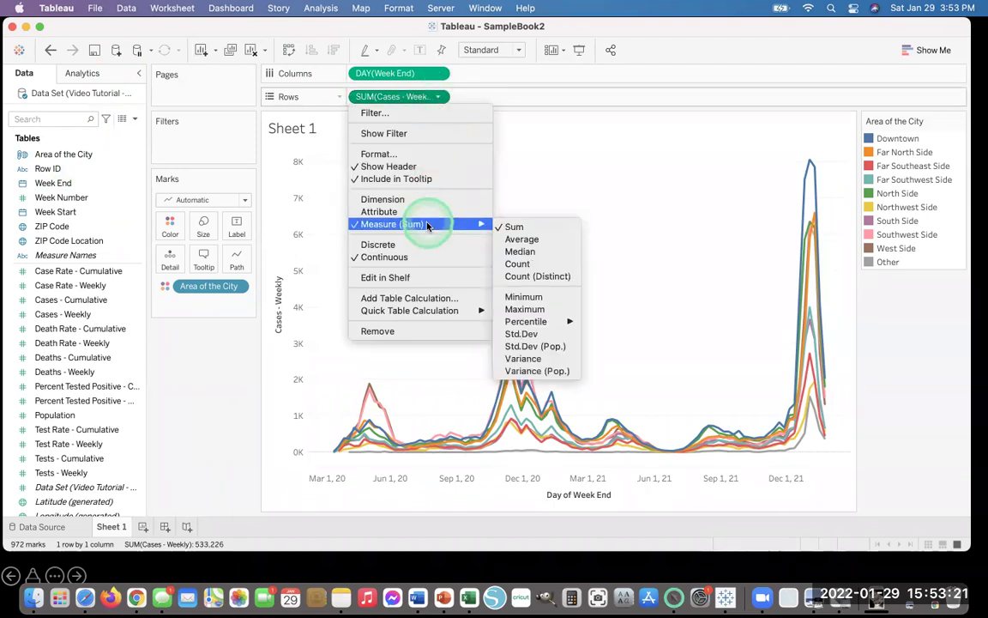
left_click(519, 240)
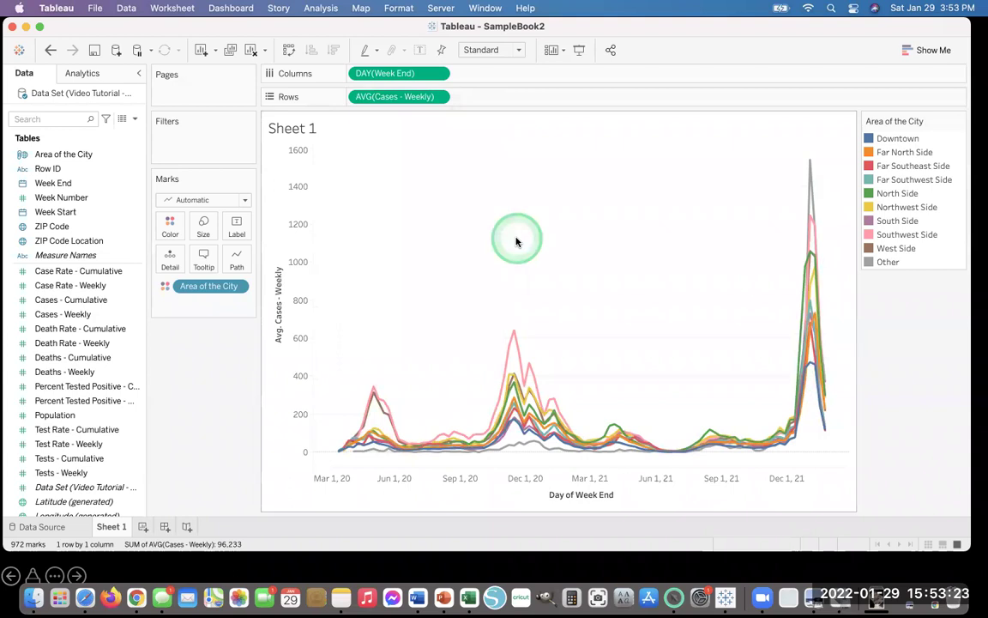
mouse_move(810, 368)
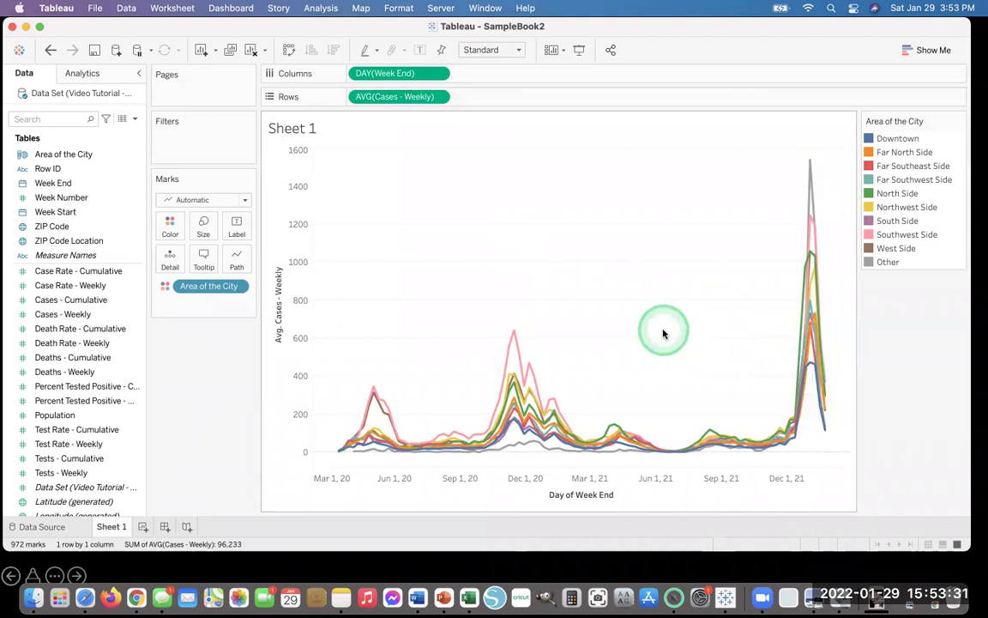
key("super+z")
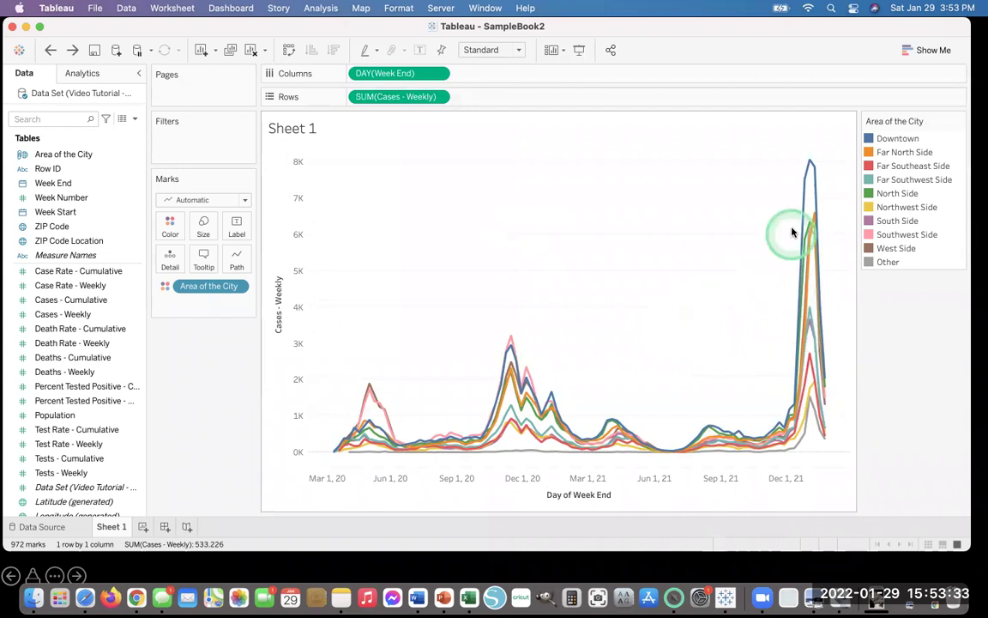
mouse_move(811, 283)
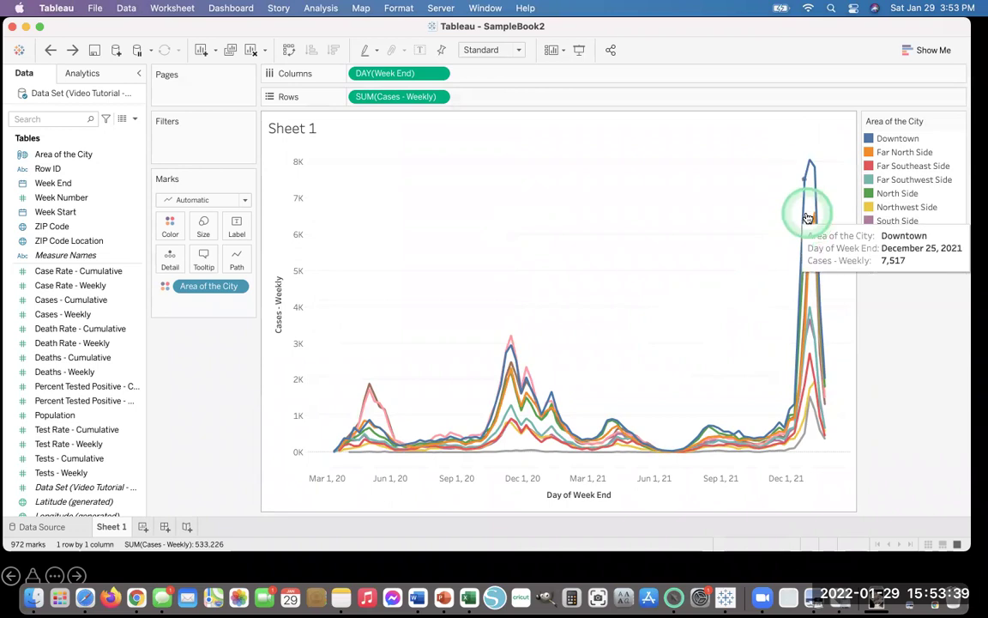
key("super+shift+z")
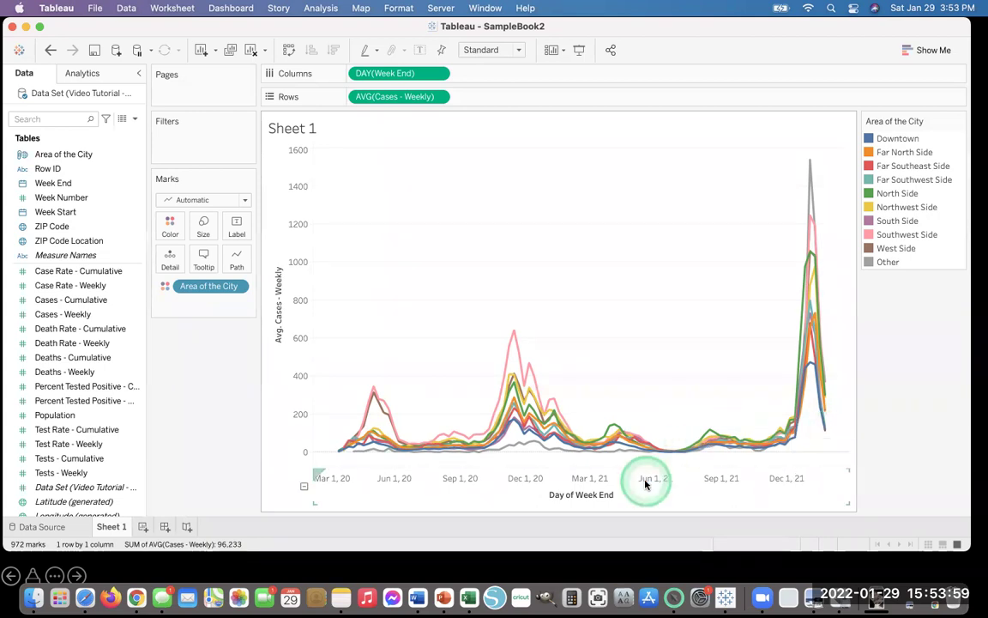
Step: Add a second Cases - Weekly measure, aggregated as a sum, to the rows after the average
left_click(58, 315)
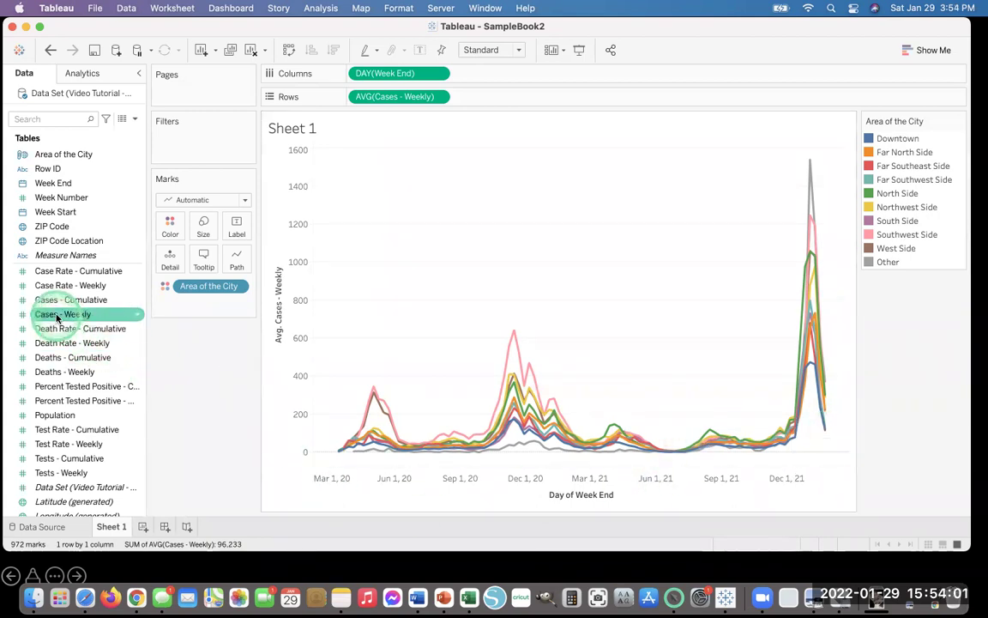
left_click_drag(57, 317, 484, 103)
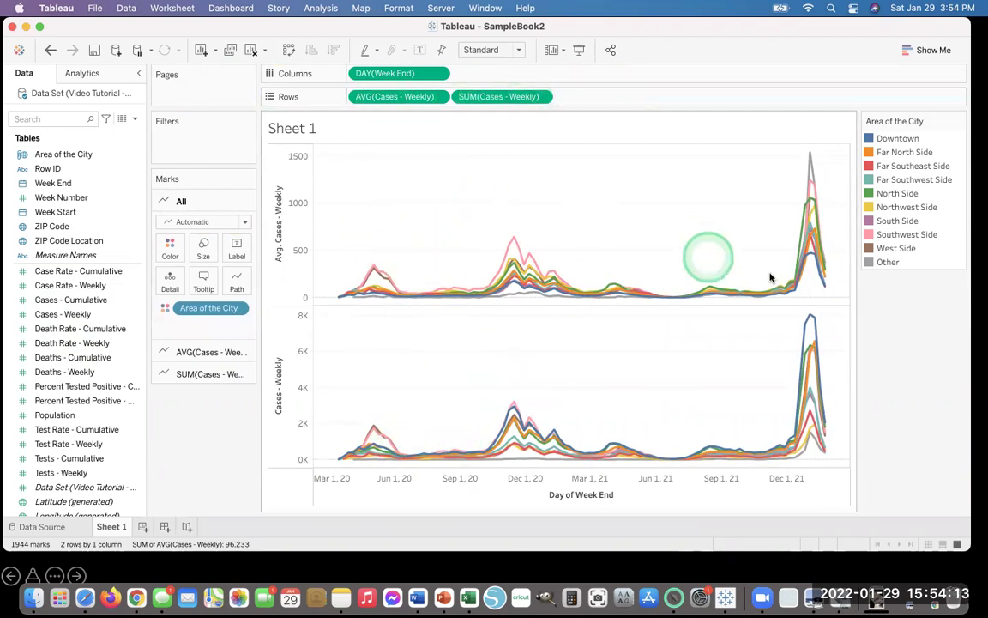
mouse_move(817, 342)
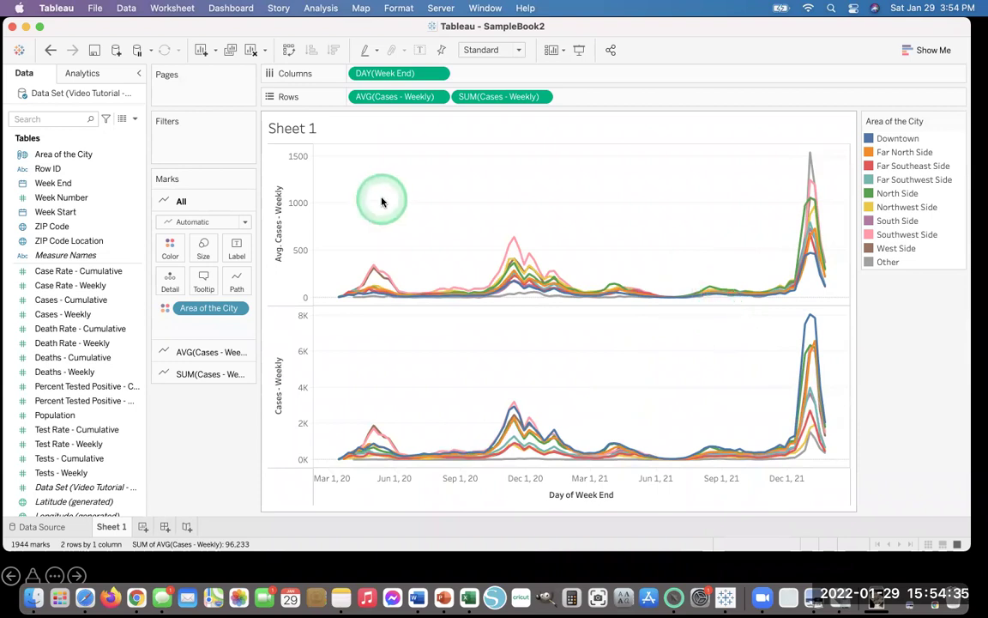
Step: Filter the charts by Area of the City, clearing all areas and keeping only South Side
left_click(80, 156)
left_click_drag(81, 157, 183, 140)
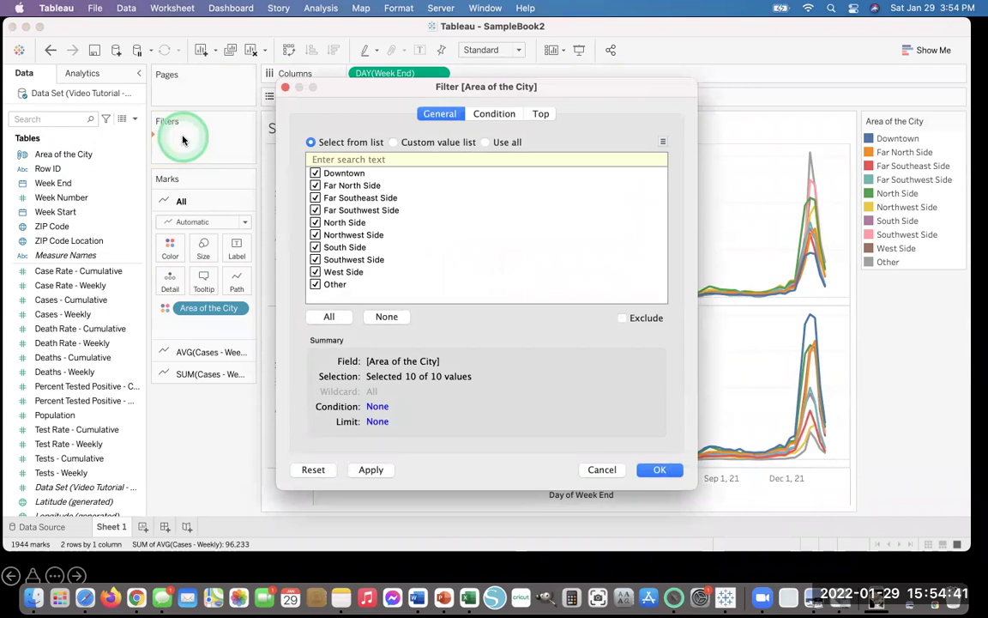
left_click(387, 317)
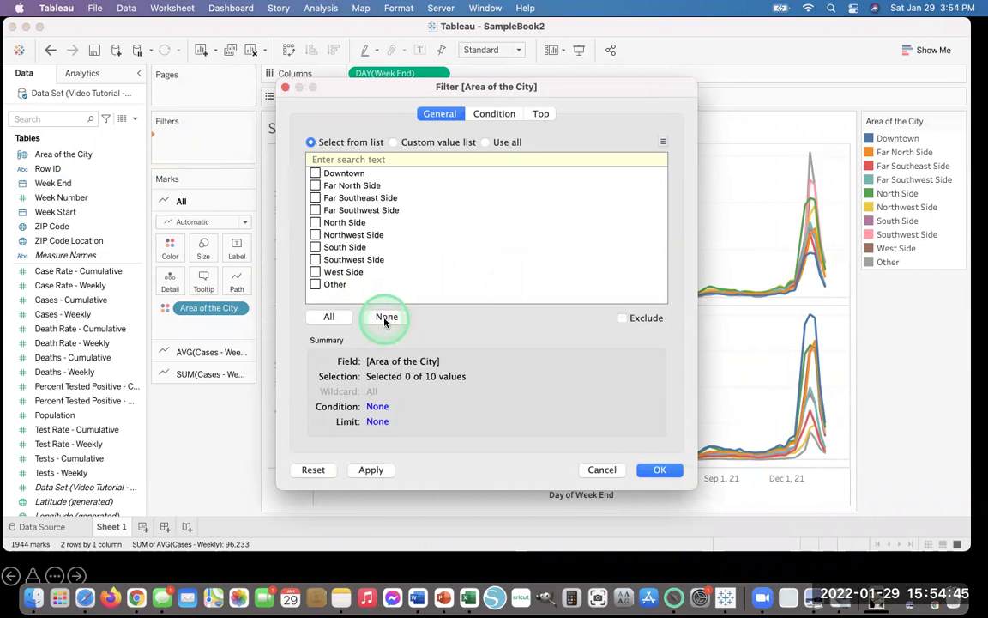
left_click(315, 247)
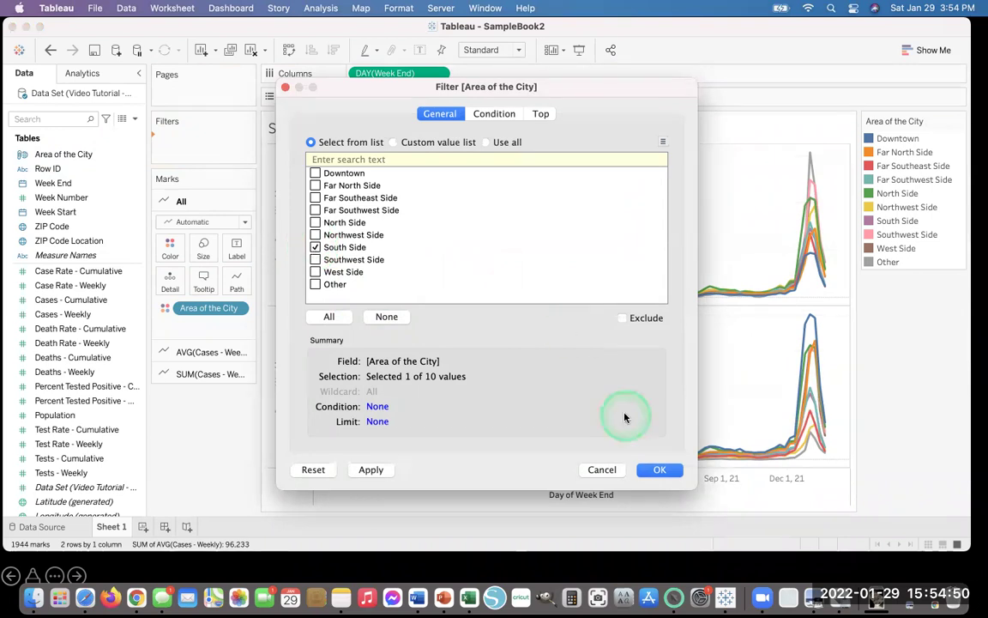
left_click(660, 470)
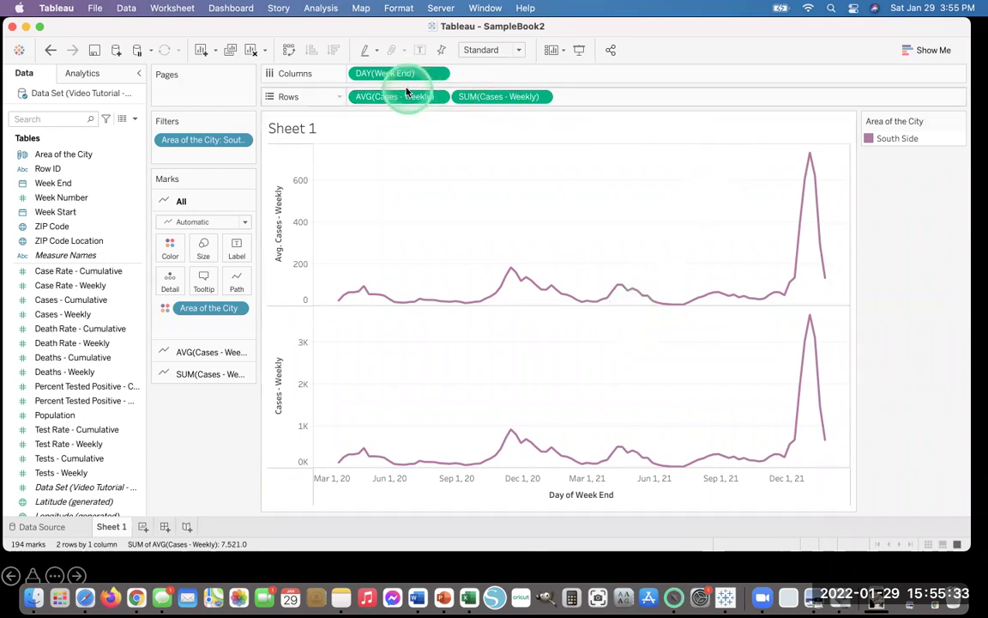
Step: Remove the average of Cases - Weekly from the rows
left_click_drag(401, 99, 127, 285)
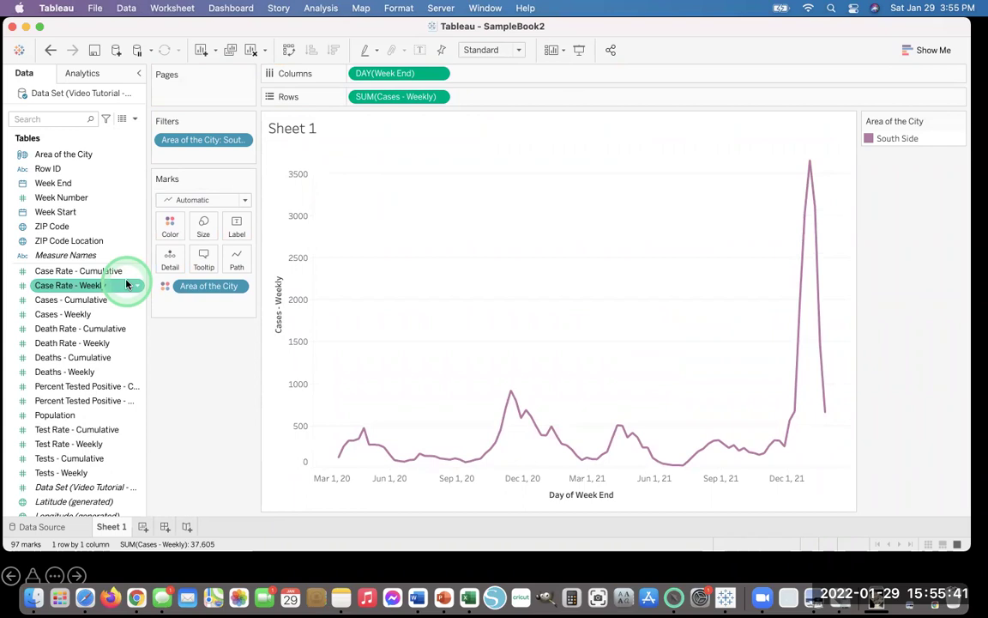
Step: Edit the Area of the City filter to include North Side along with South Side
left_click(241, 142)
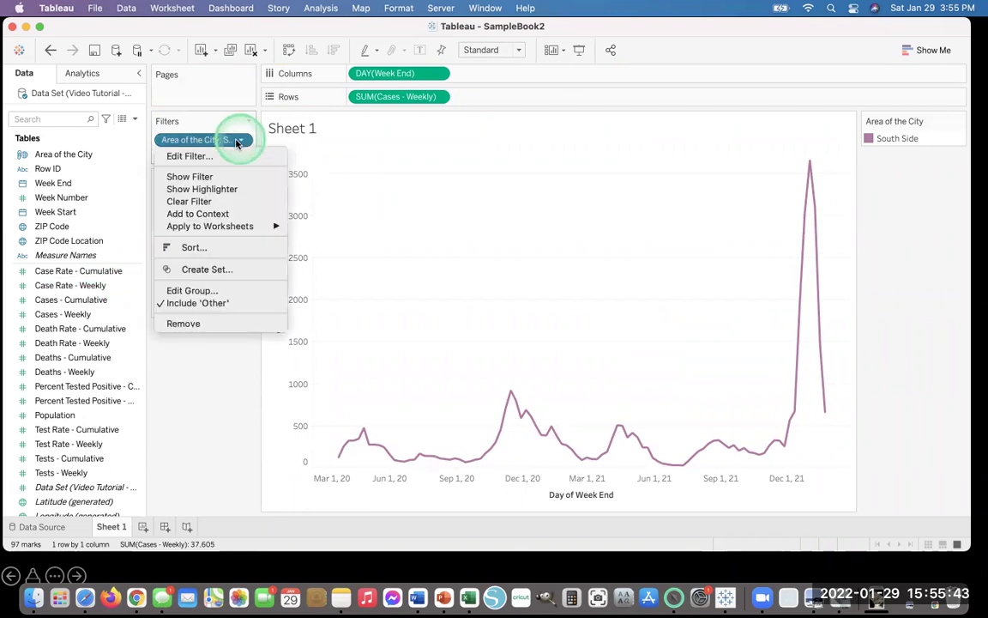
left_click(209, 157)
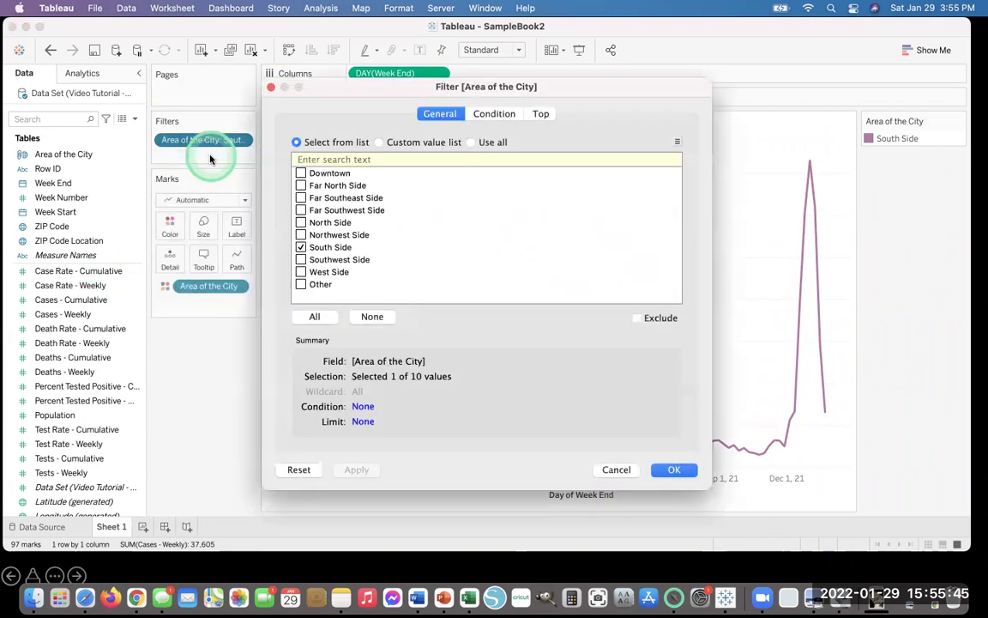
left_click(301, 223)
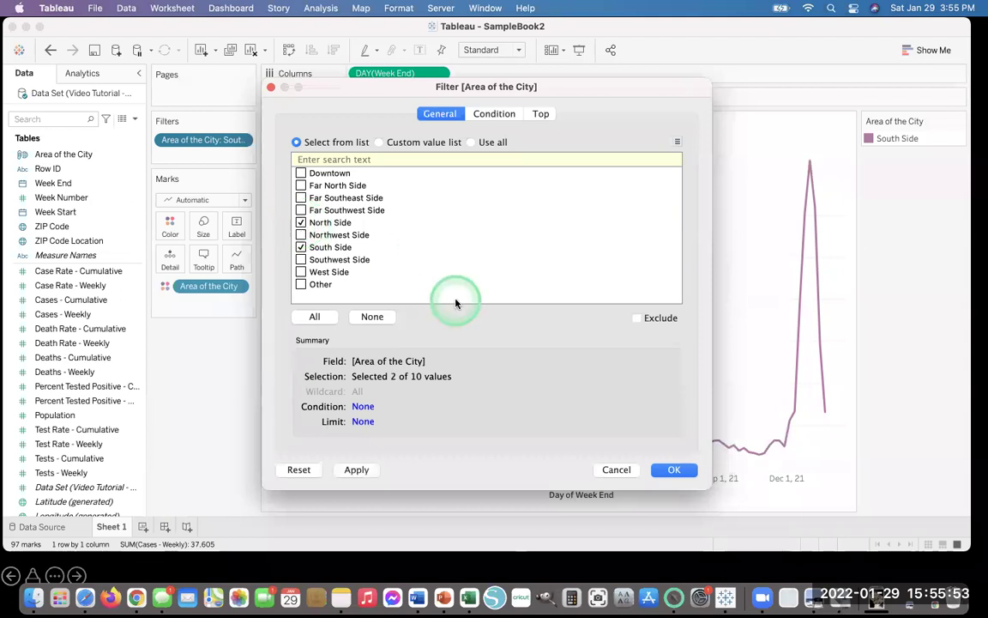
left_click(671, 470)
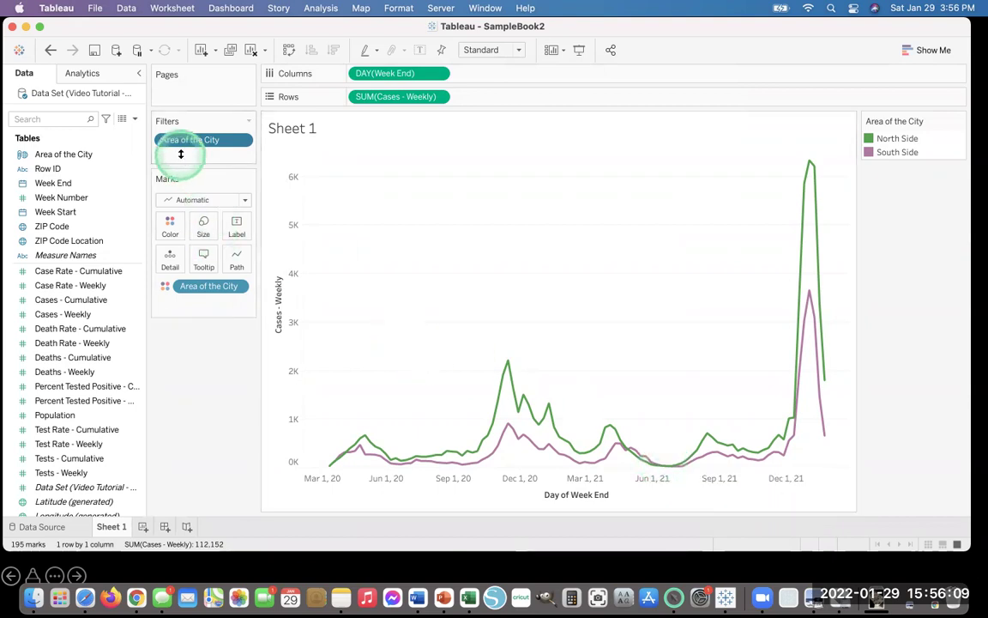
Step: Show the Area of the City filter control beside the chart and use it to exclude North Side
left_click(241, 142)
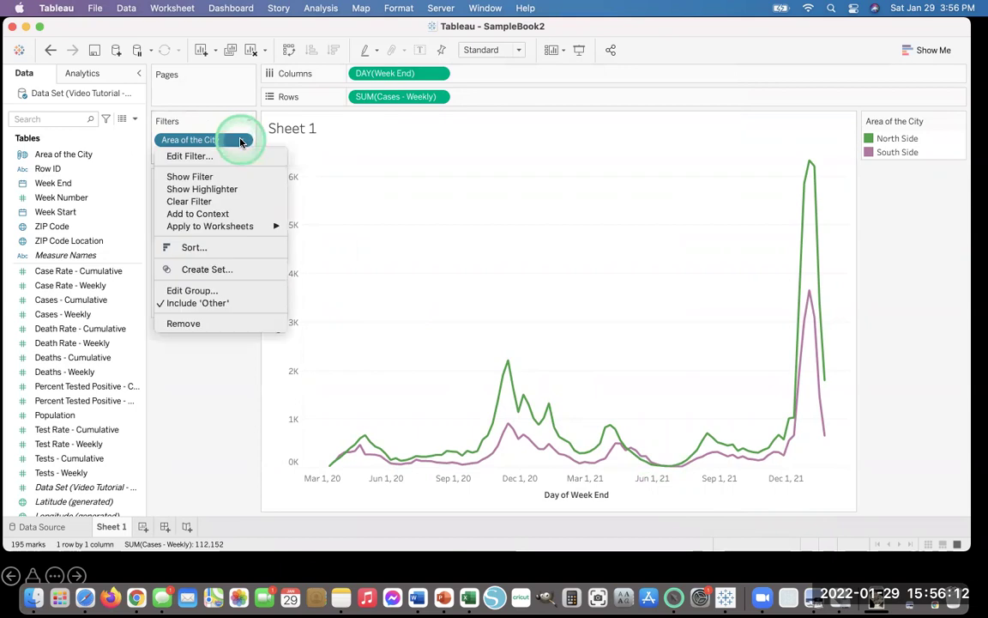
left_click(198, 177)
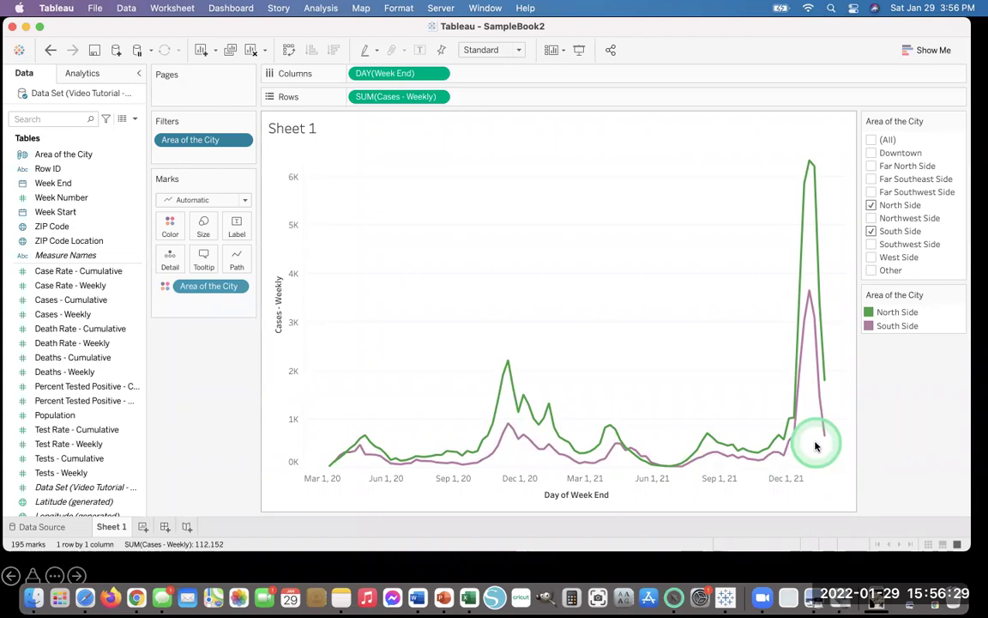
left_click(871, 205)
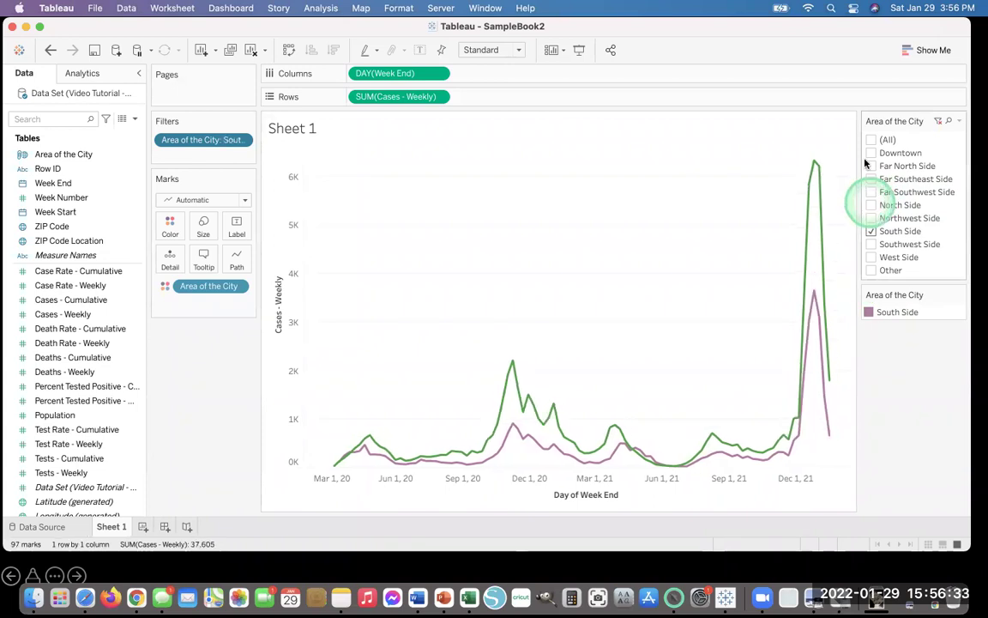
Step: Include Downtown in the Area of the City filter and show trend lines on the weekly cases chart
left_click(871, 153)
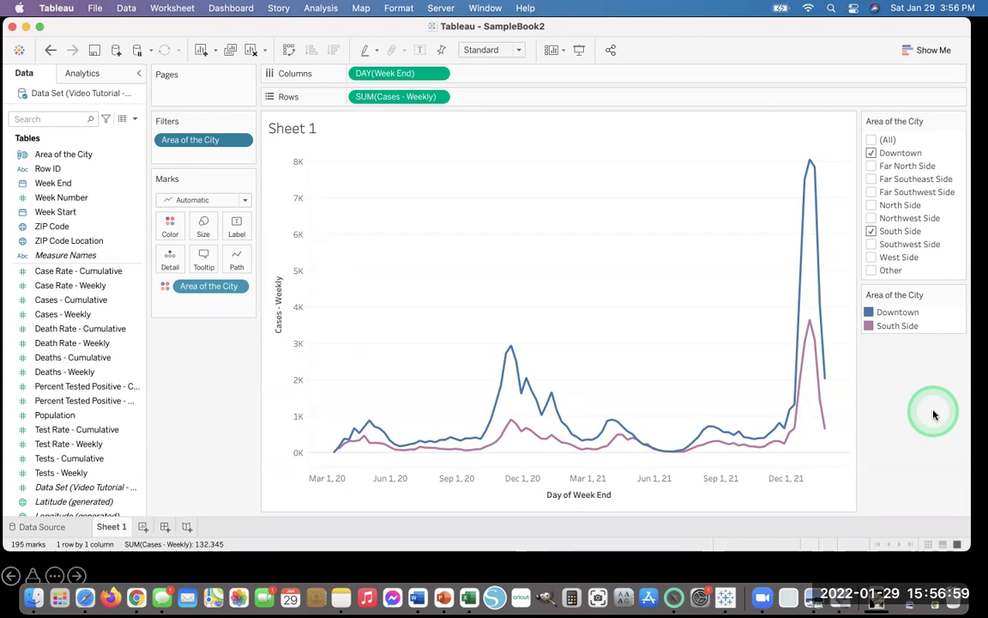
right_click(654, 321)
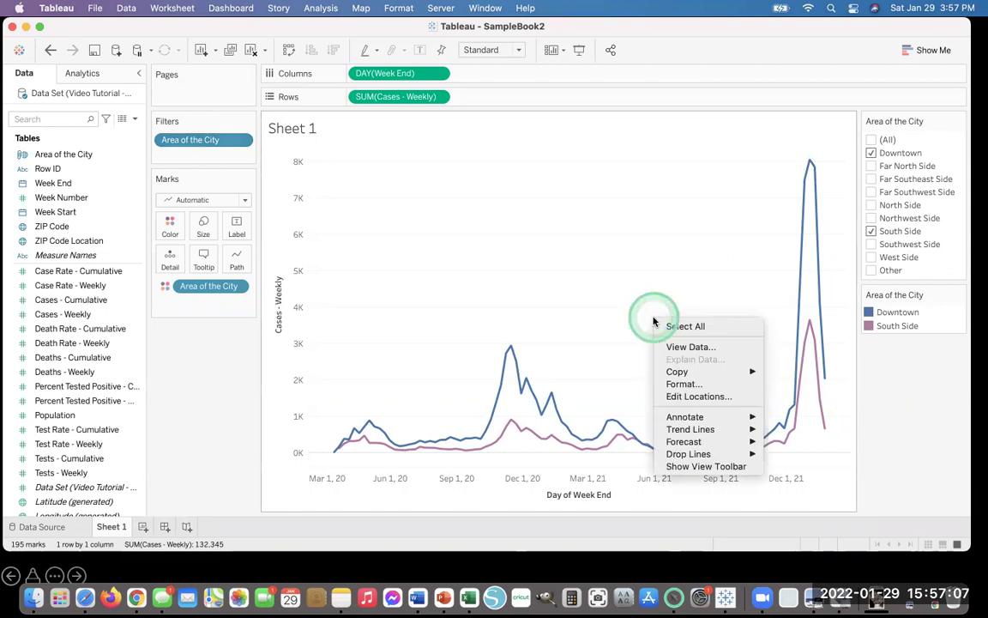
mouse_move(737, 432)
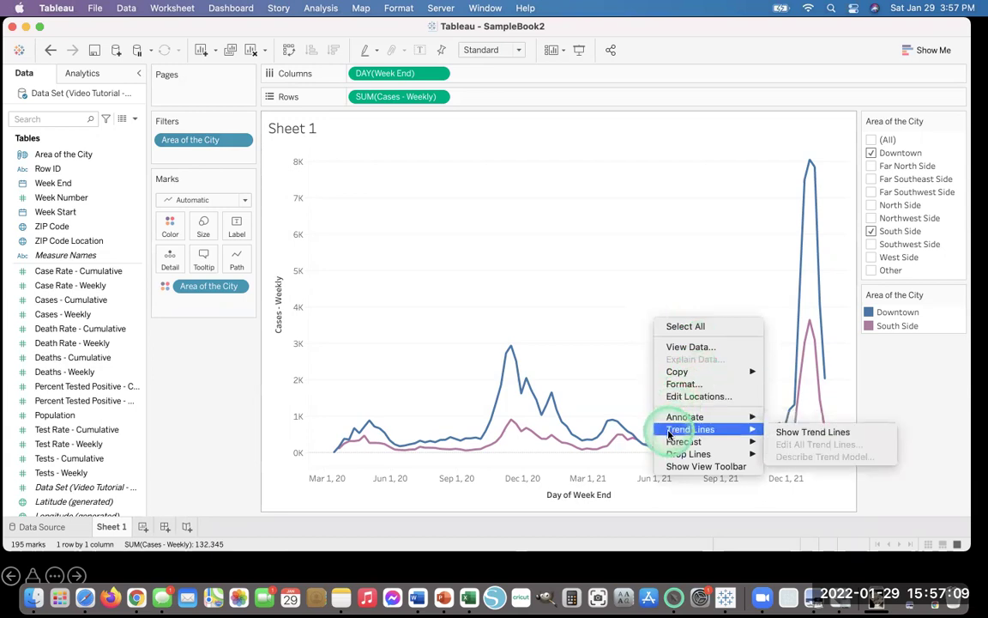
left_click(793, 433)
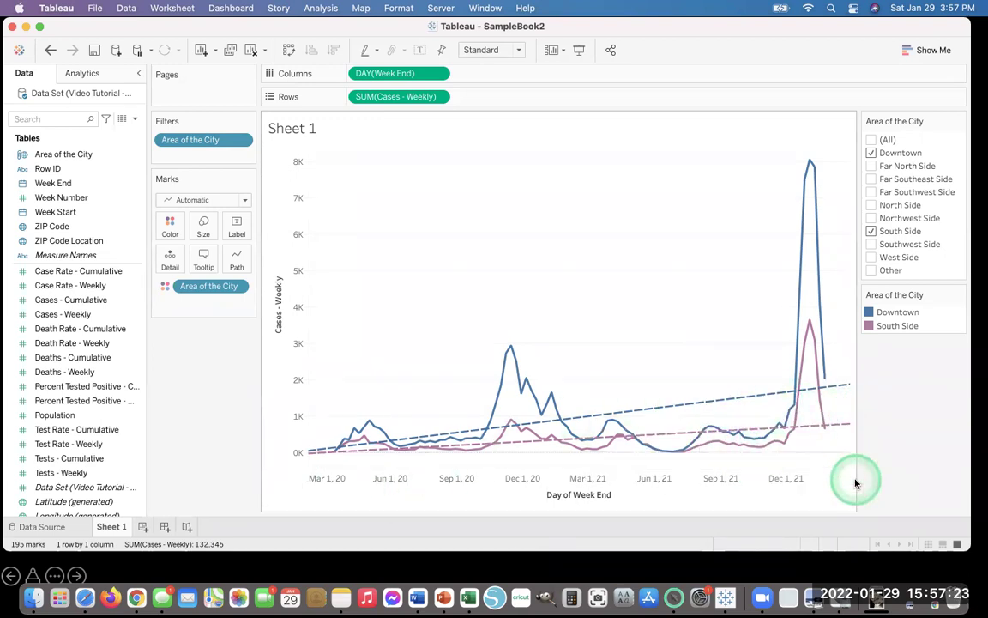
Step: Edit all trend lines to show confidence bands
right_click(675, 355)
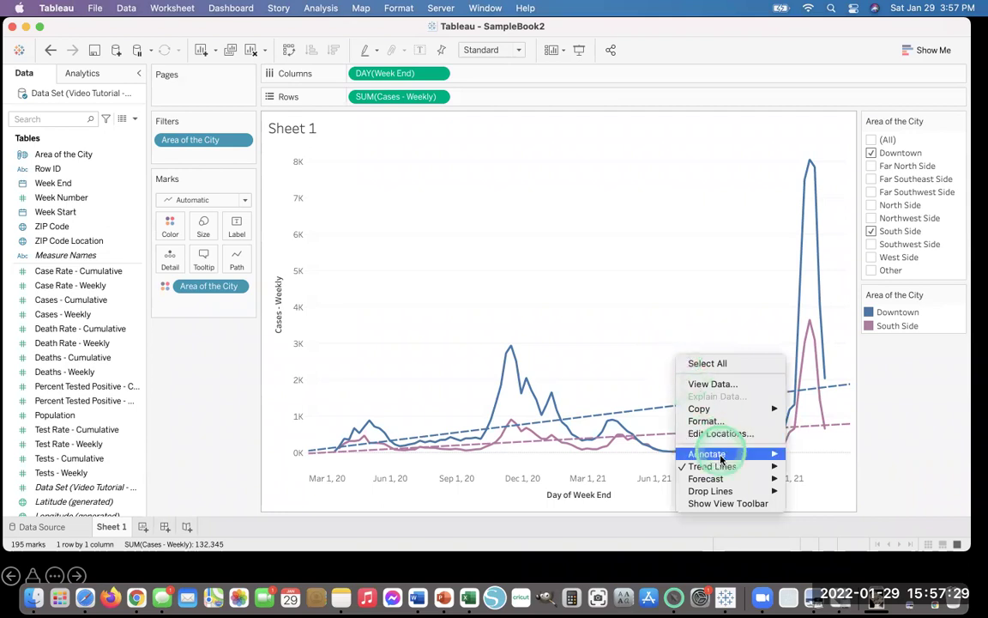
mouse_move(719, 466)
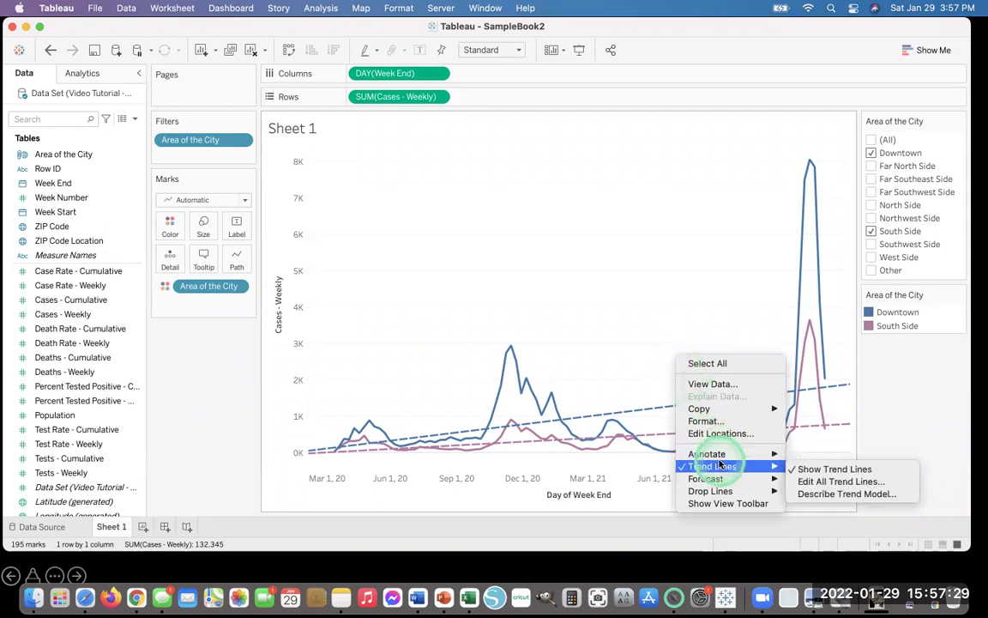
left_click(804, 483)
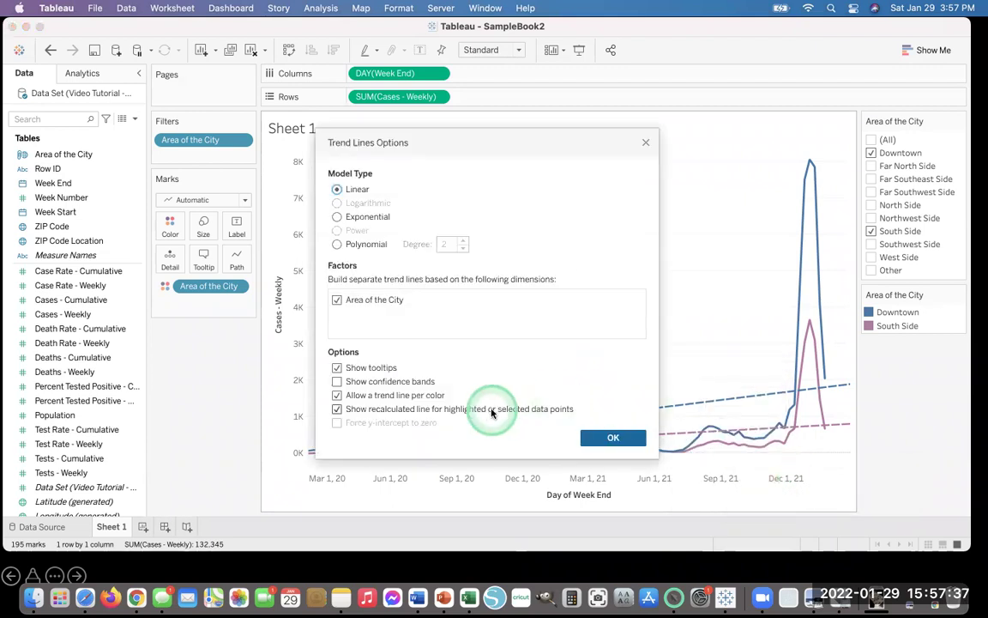
left_click(336, 382)
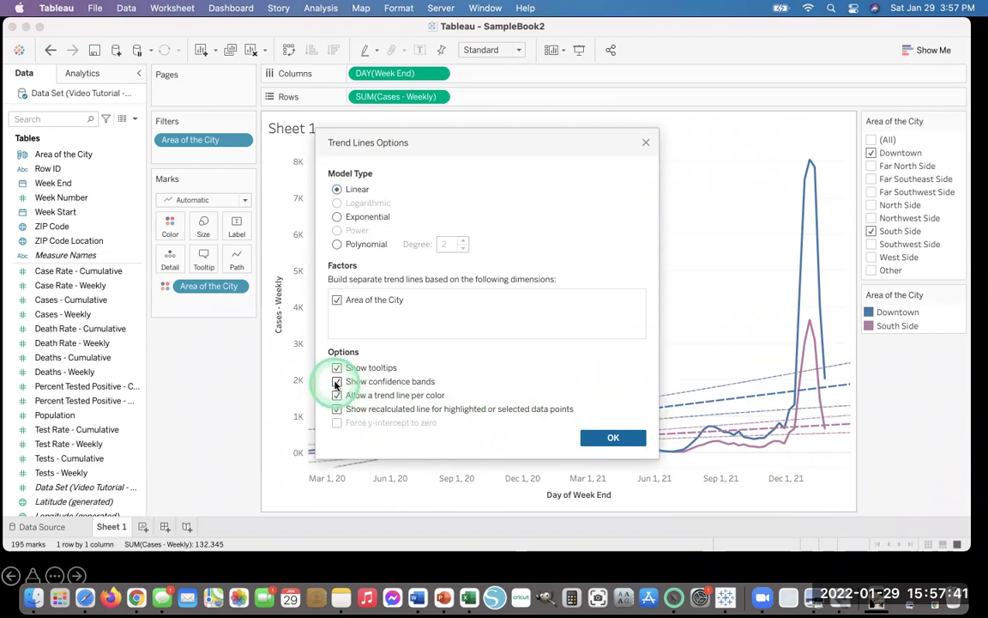
left_click(600, 437)
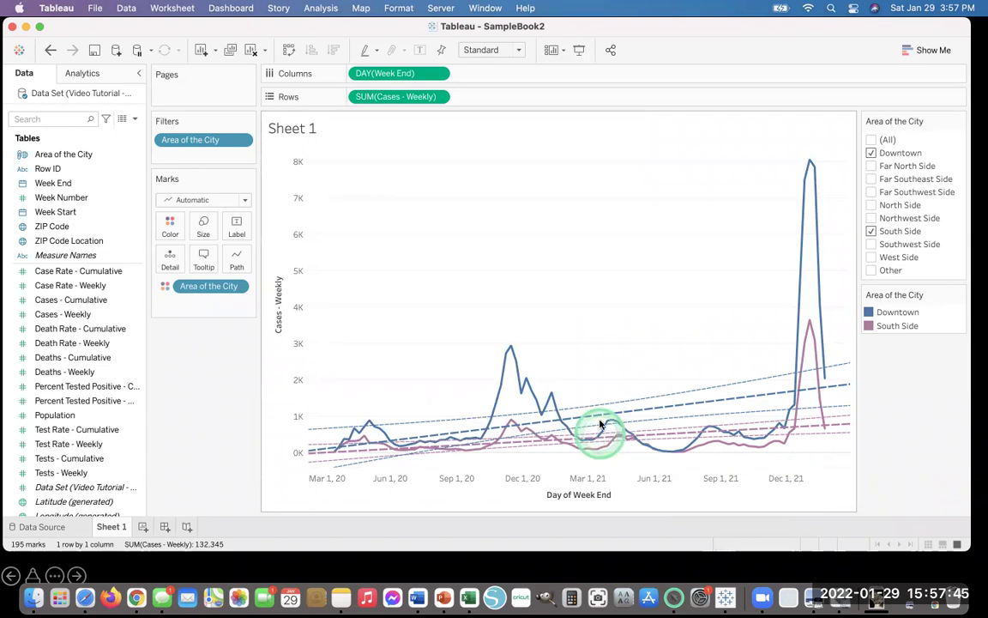
Step: Exclude South Side from the Area of the City filter and change the trend line model to Polynomial with degree 2
left_click(871, 153)
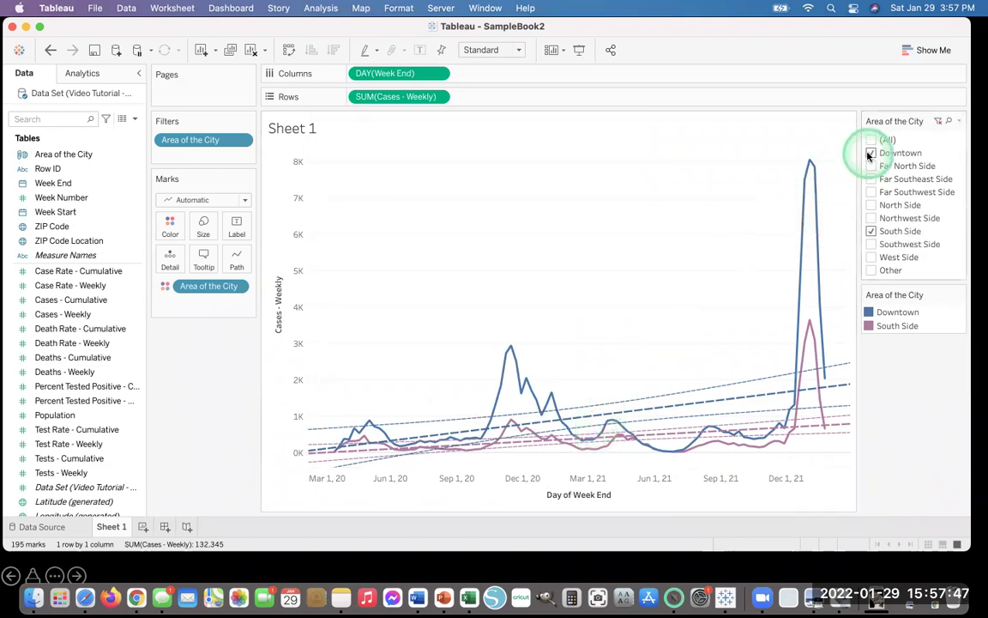
left_click(871, 232)
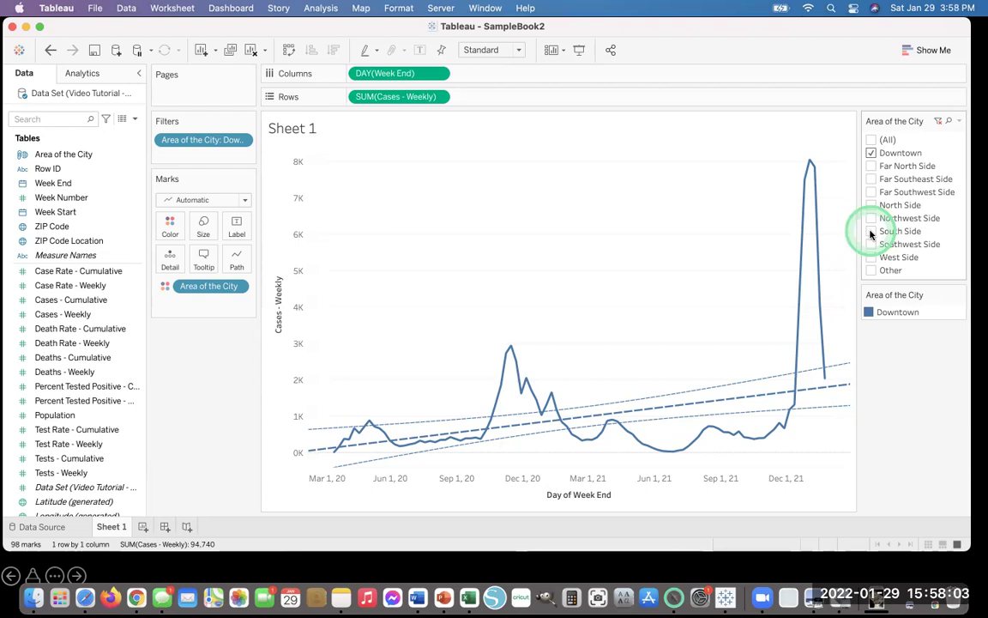
right_click(629, 294)
mouse_move(678, 403)
left_click(769, 417)
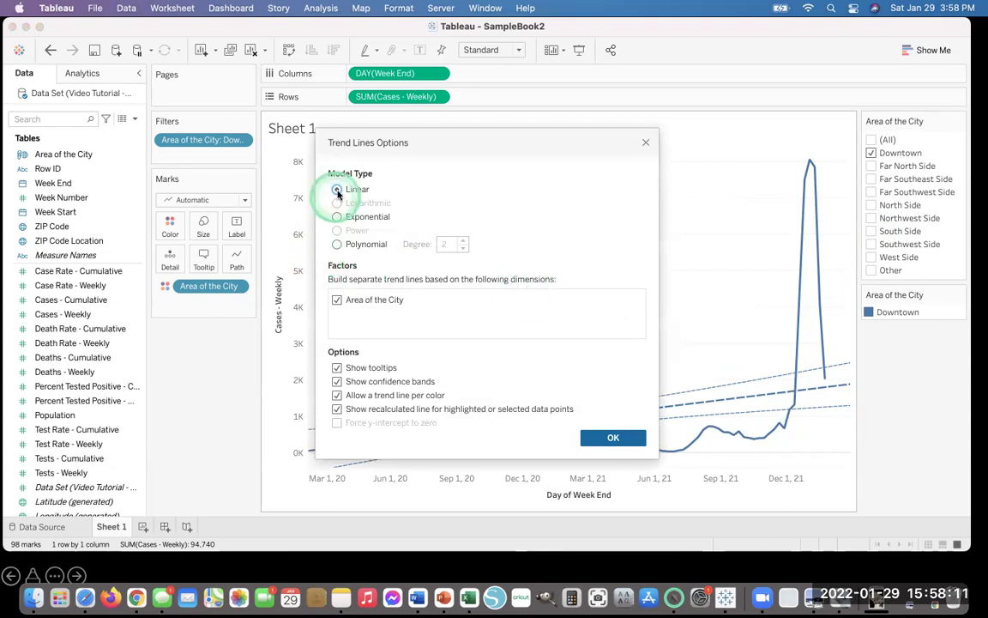
left_click(336, 245)
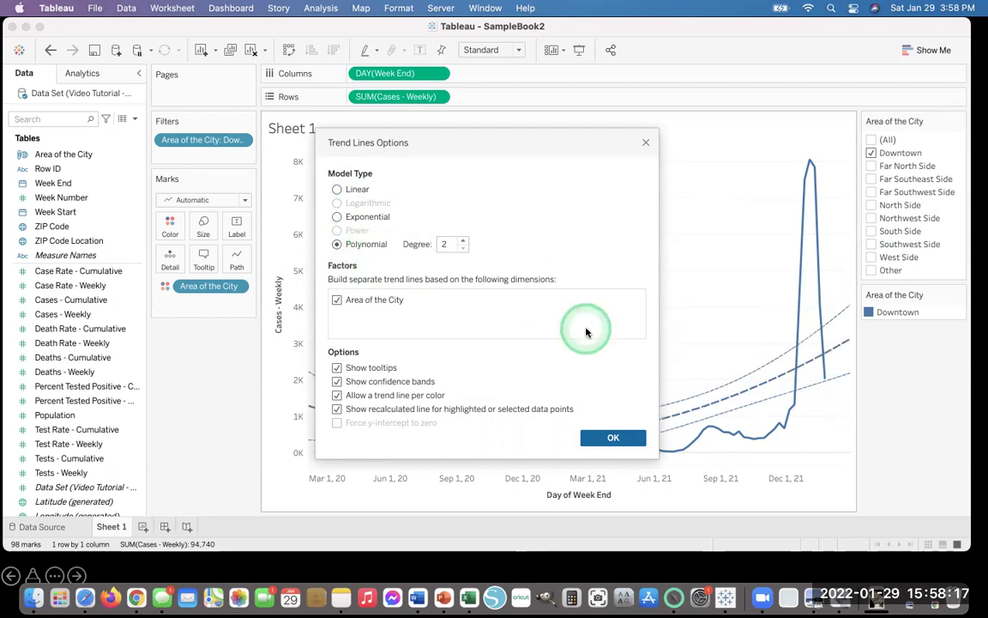
left_click(611, 437)
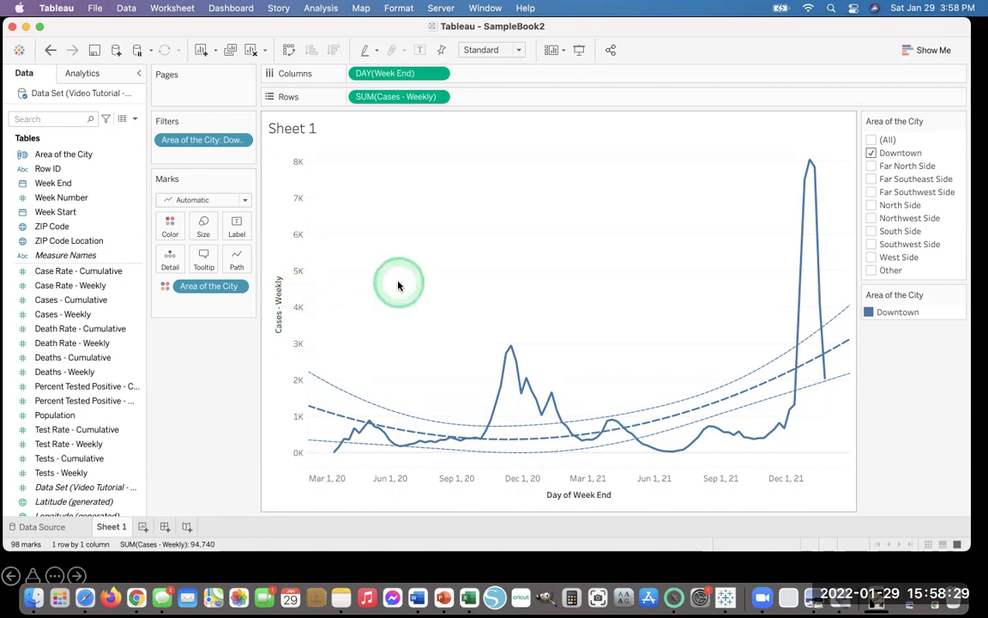
Step: Hide the trend lines on the weekly cases chart
right_click(433, 276)
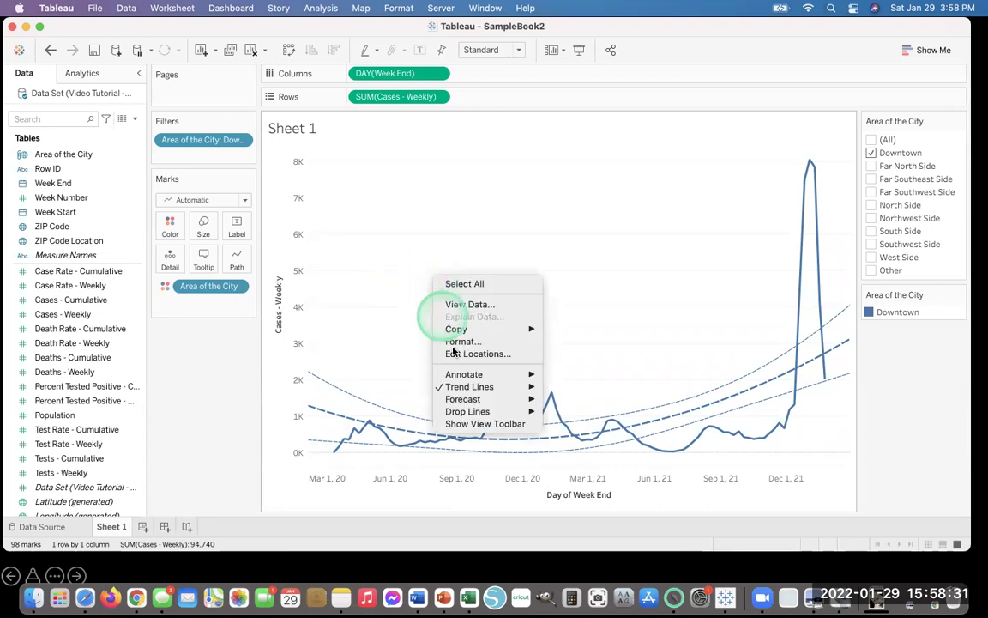
mouse_move(464, 388)
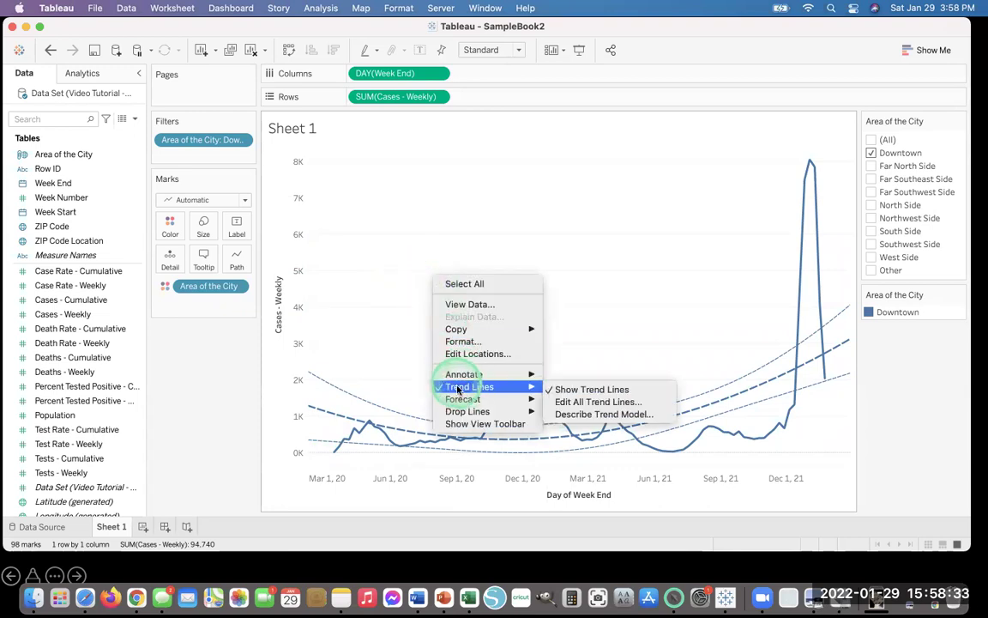
left_click(561, 389)
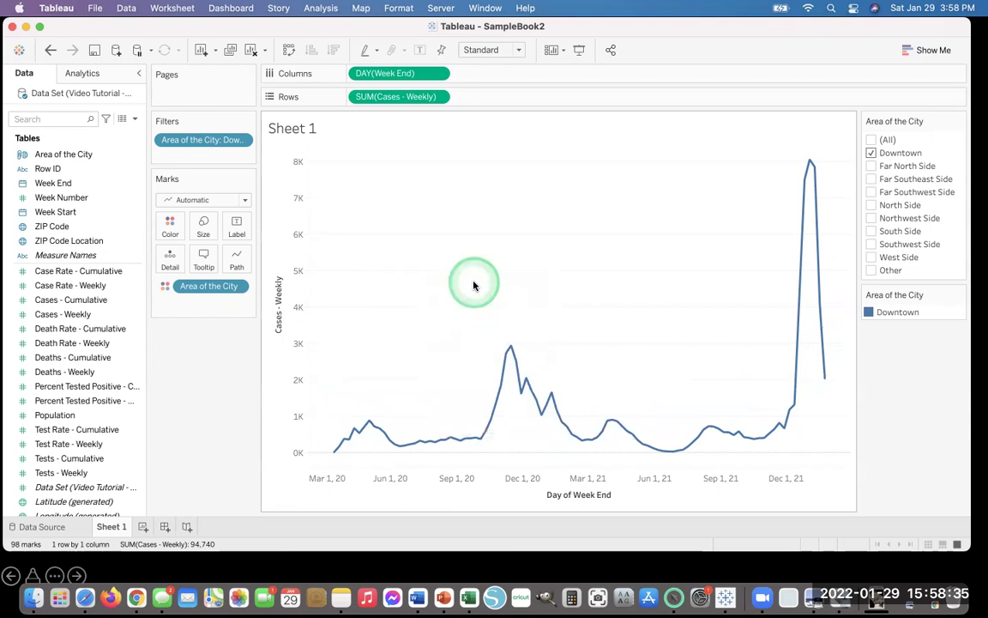
Step: Turn on the forecast for the weekly cases chart
right_click(474, 285)
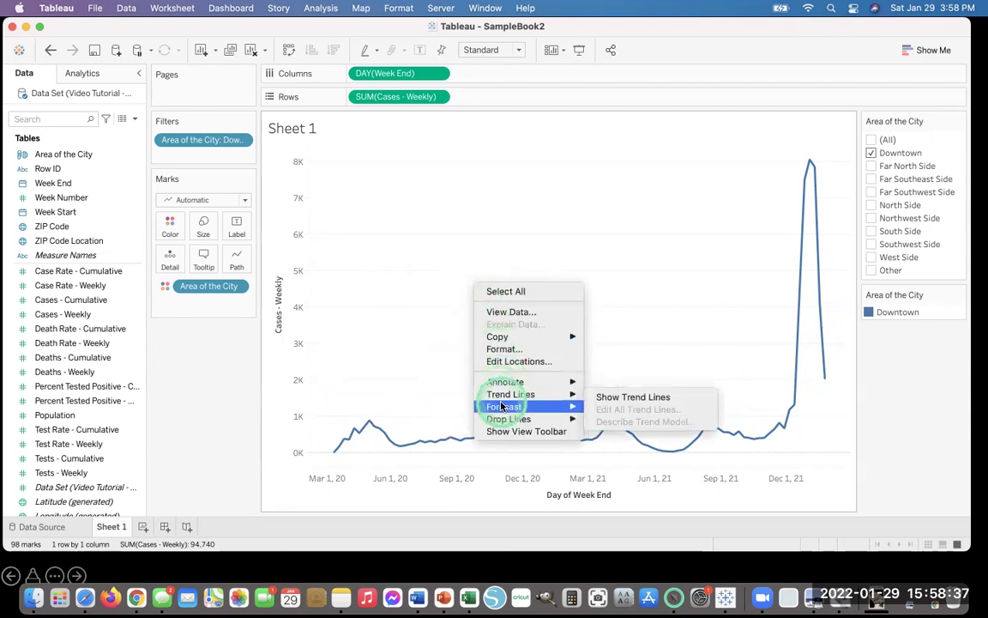
mouse_move(503, 407)
left_click(617, 409)
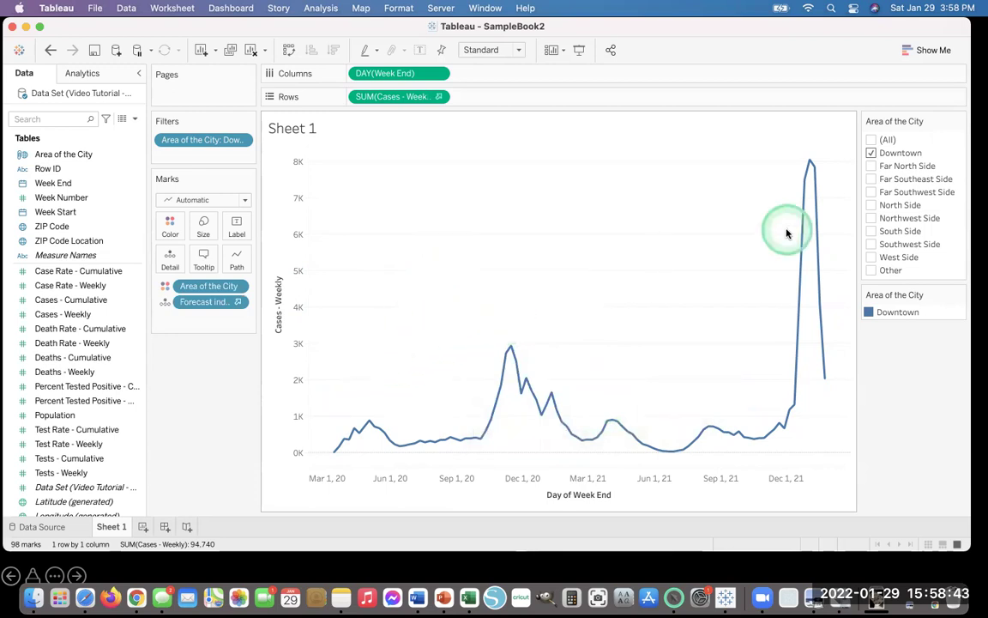
Step: Include South Side in the Area of the City filter again and review the forecast options, keeping the automatic settings
left_click(874, 231)
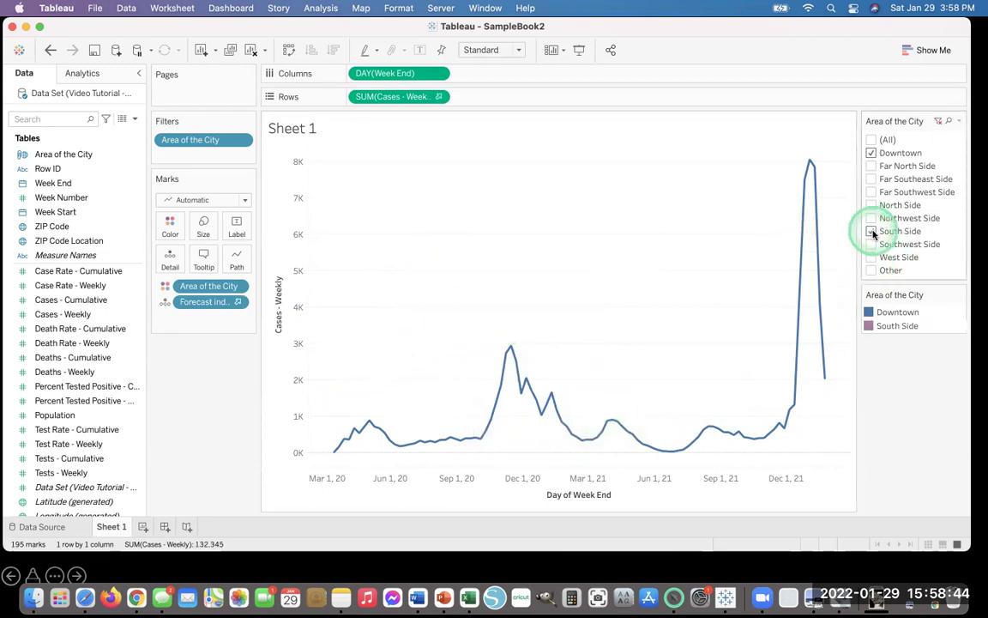
right_click(629, 283)
mouse_move(650, 405)
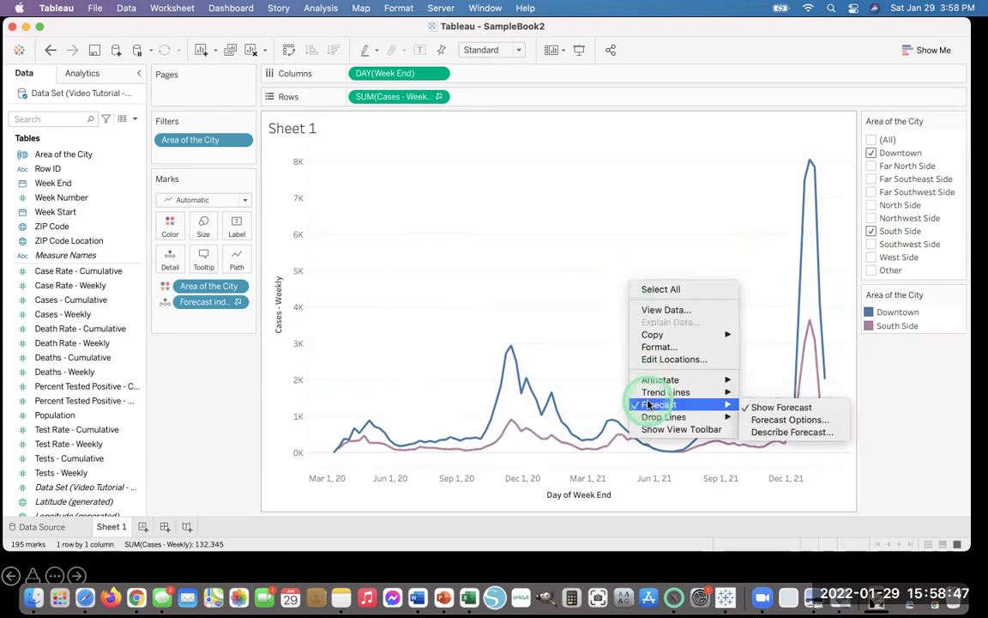
left_click(770, 420)
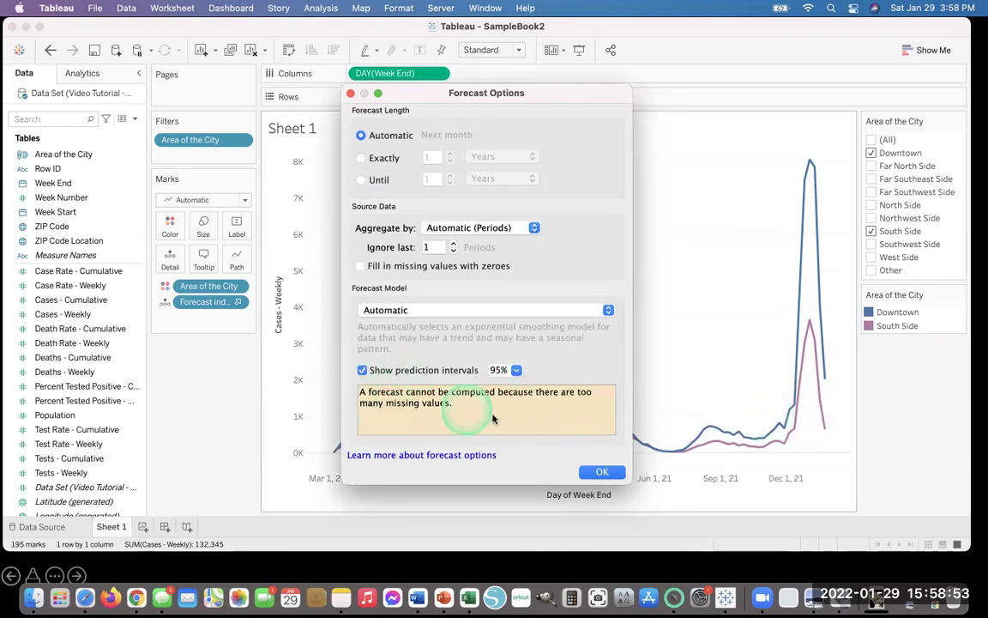
left_click(598, 472)
left_click(796, 487)
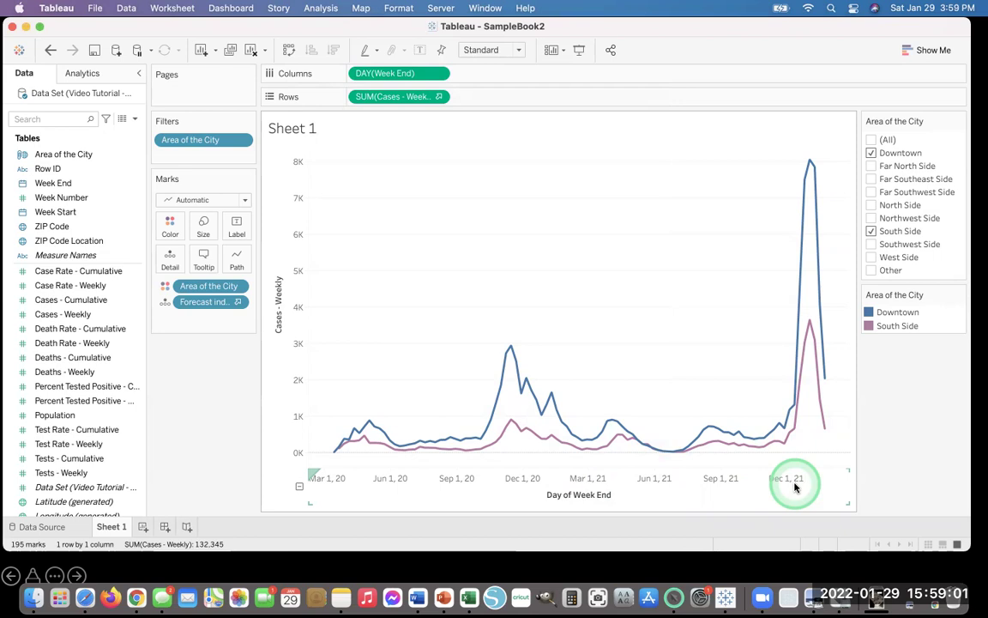
left_click(517, 285)
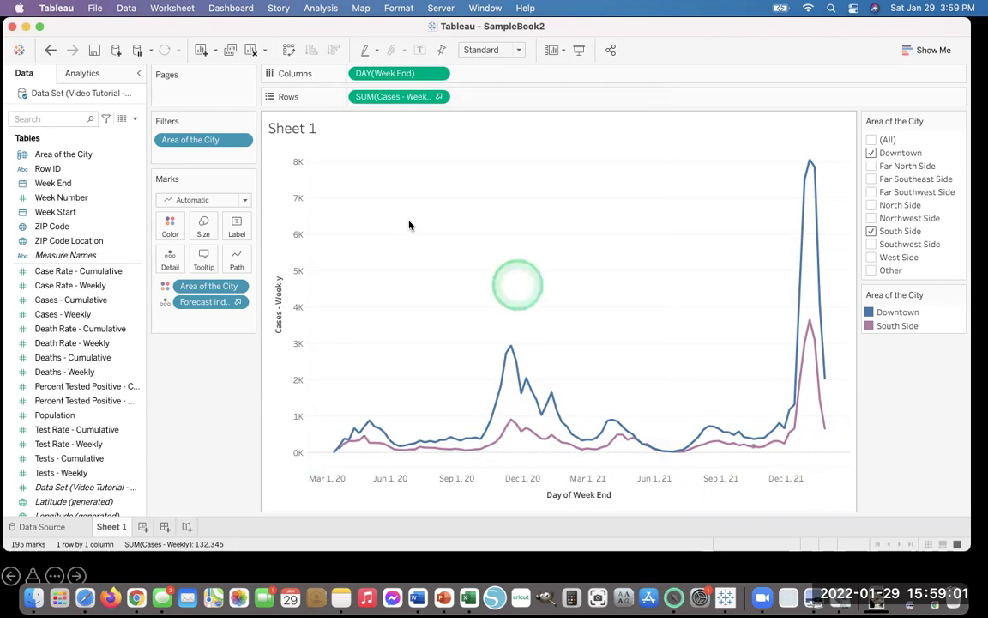
Step: Save the workbook
left_click(95, 50)
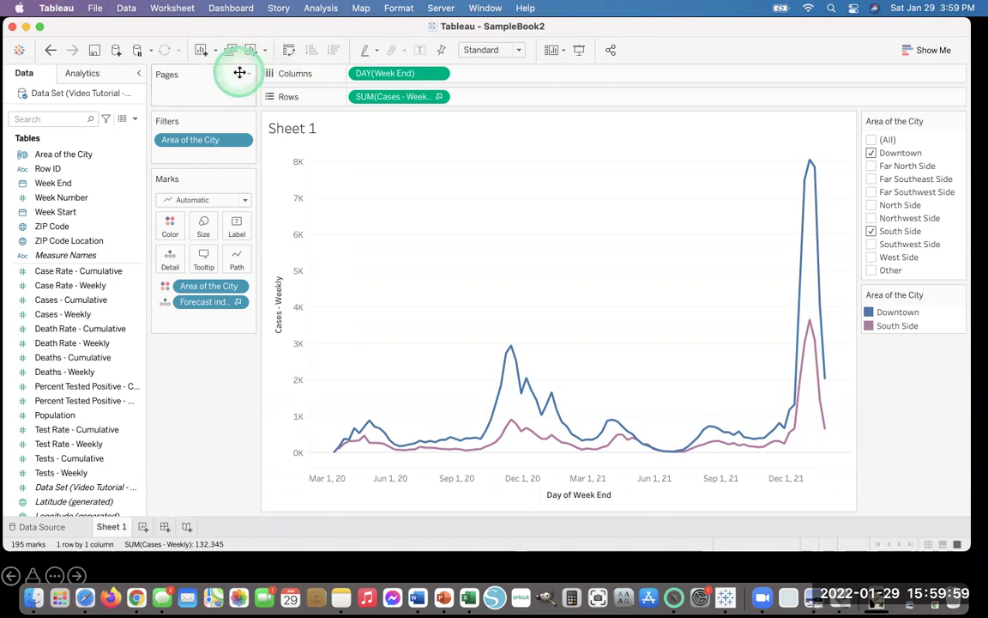
left_click(162, 10)
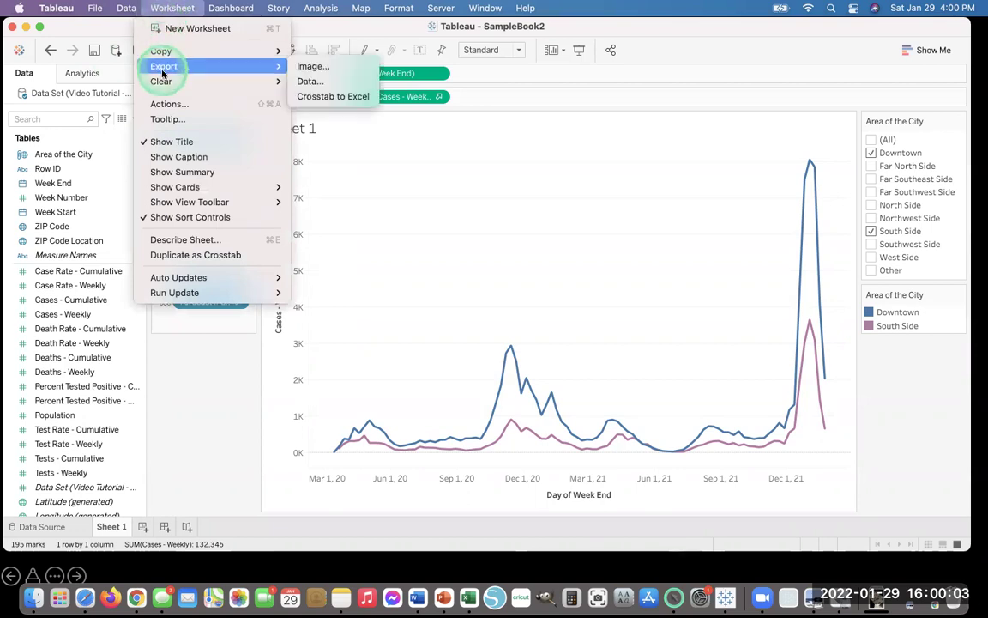
mouse_move(172, 81)
left_click(220, 364)
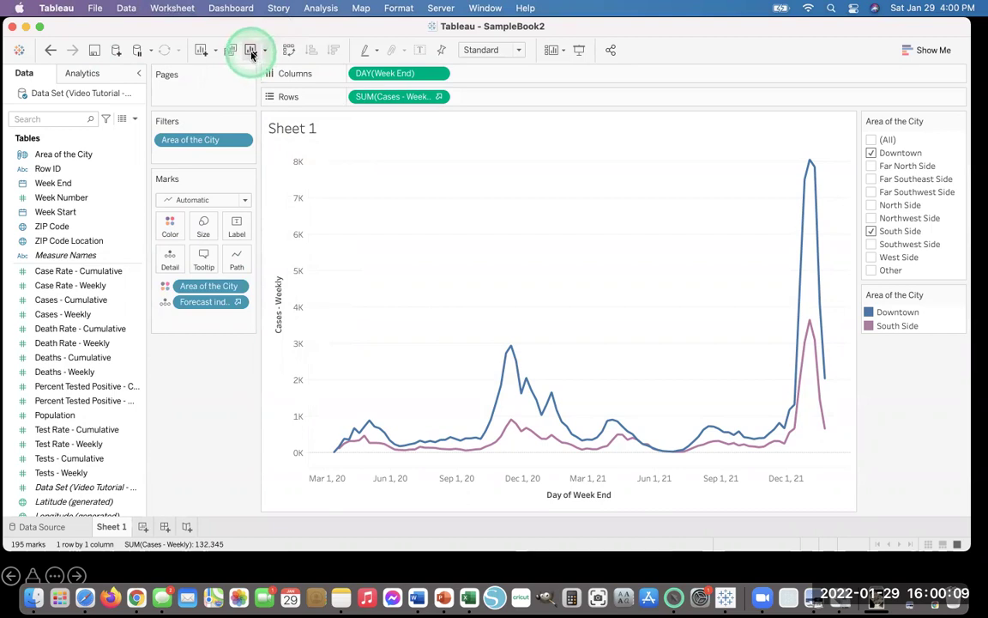
Step: Clear everything from Sheet 1
left_click(251, 52)
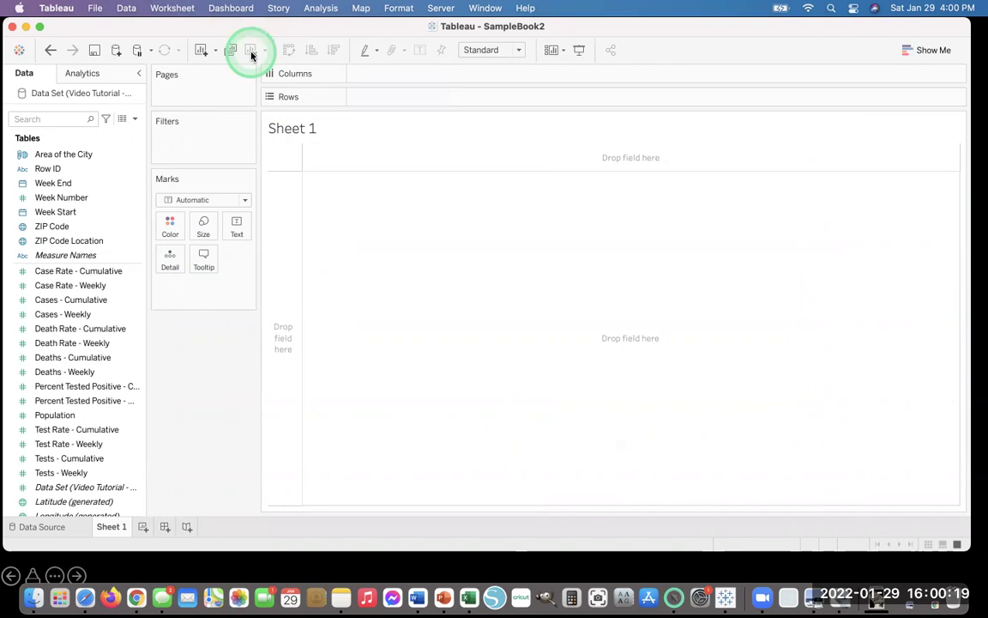
Step: Build a chart with Week Number on the columns and Deaths - Weekly on the rows
left_click(47, 183)
left_click(52, 198)
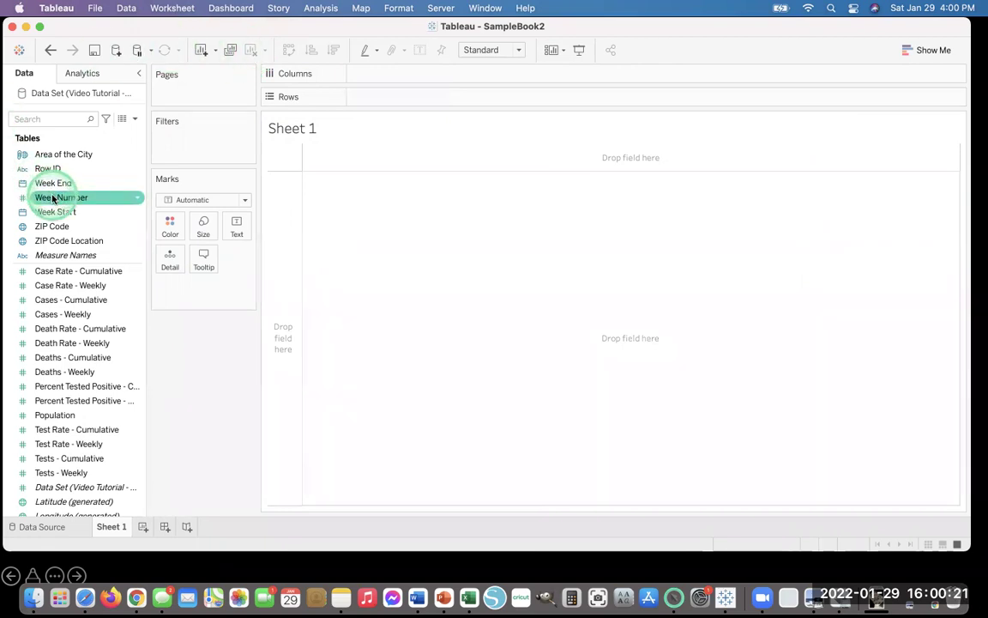
left_click_drag(52, 198, 367, 77)
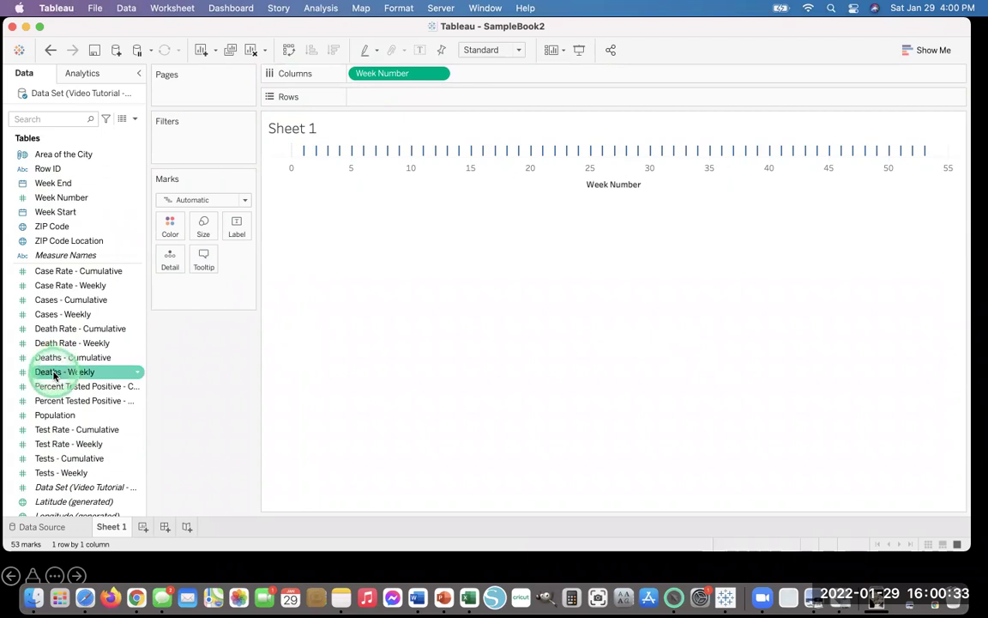
left_click_drag(54, 375, 294, 163)
left_click_drag(387, 100, 387, 97)
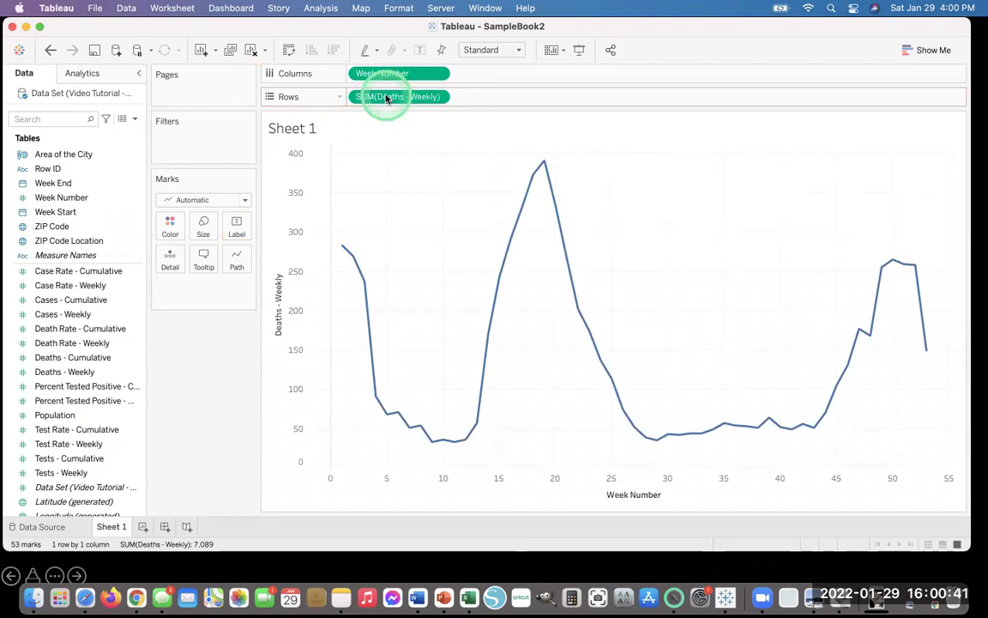
Step: Add Area of the City to the columns ahead of Week Number and convert Week Number to discrete
left_click(57, 160)
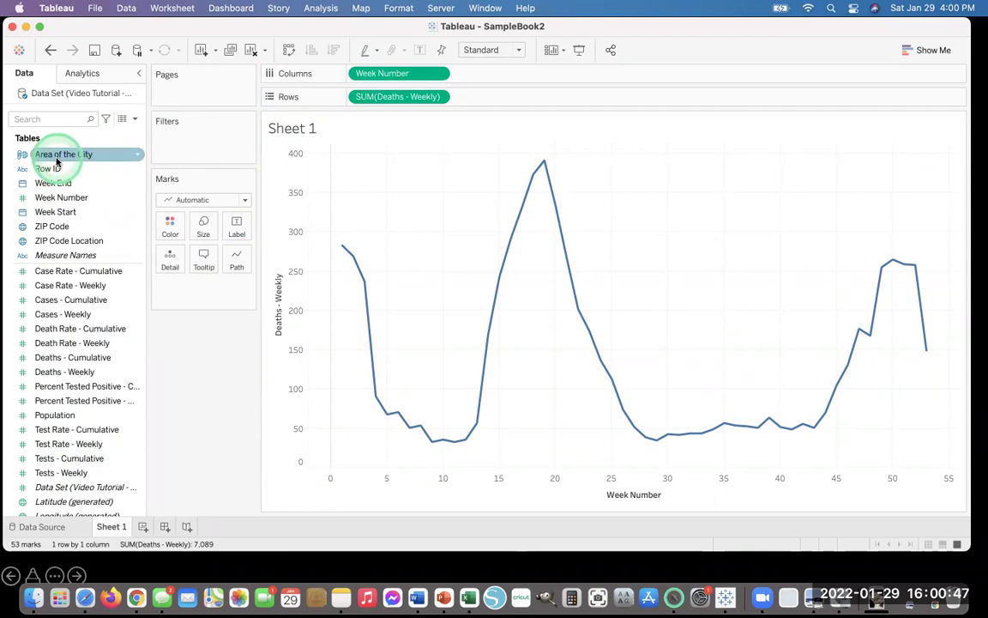
left_click_drag(56, 160, 347, 83)
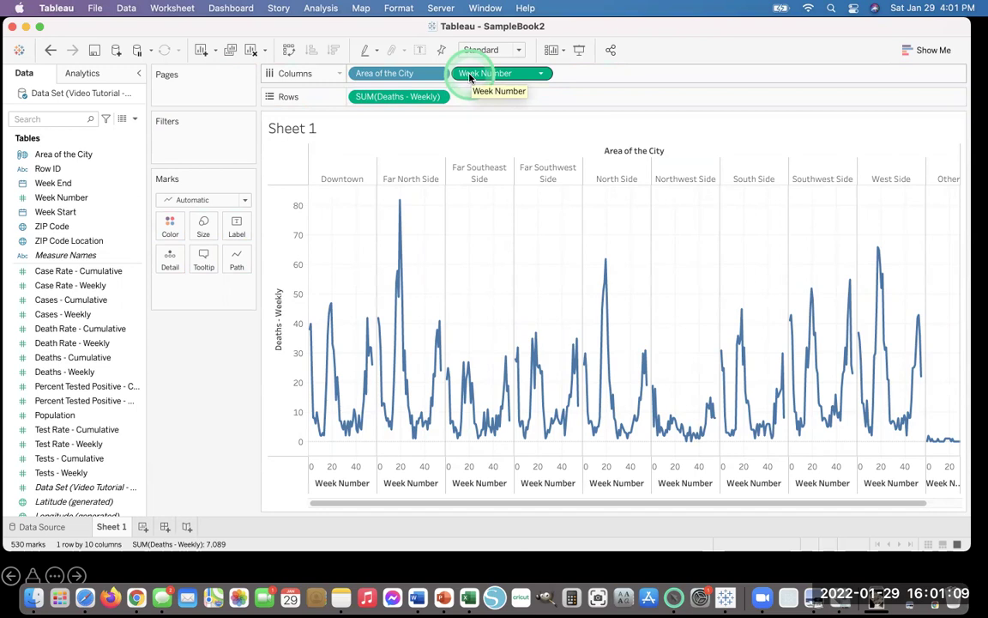
left_click(540, 77)
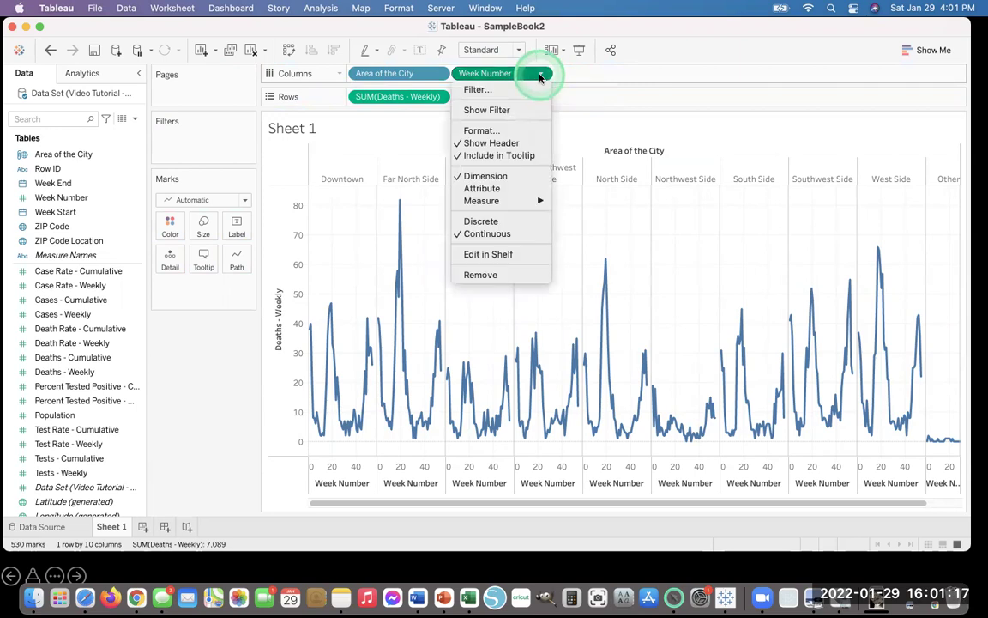
left_click(482, 222)
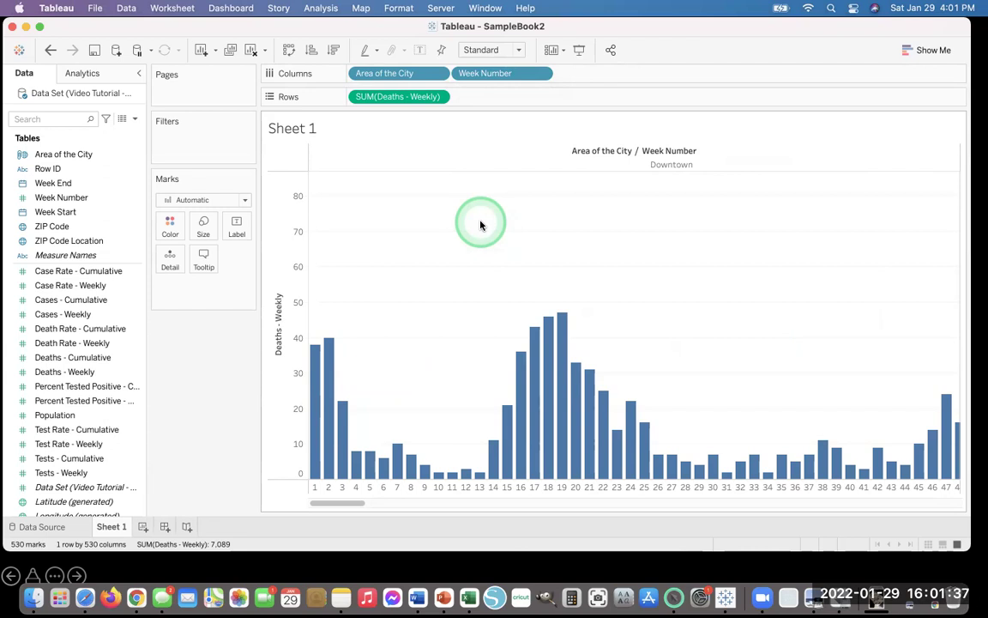
Step: Examine the weekly death bars across the Downtown, Far North Side and Far Southeast Side sections
scroll(545, 208, "right", 5)
scroll(545, 209, "right", 8)
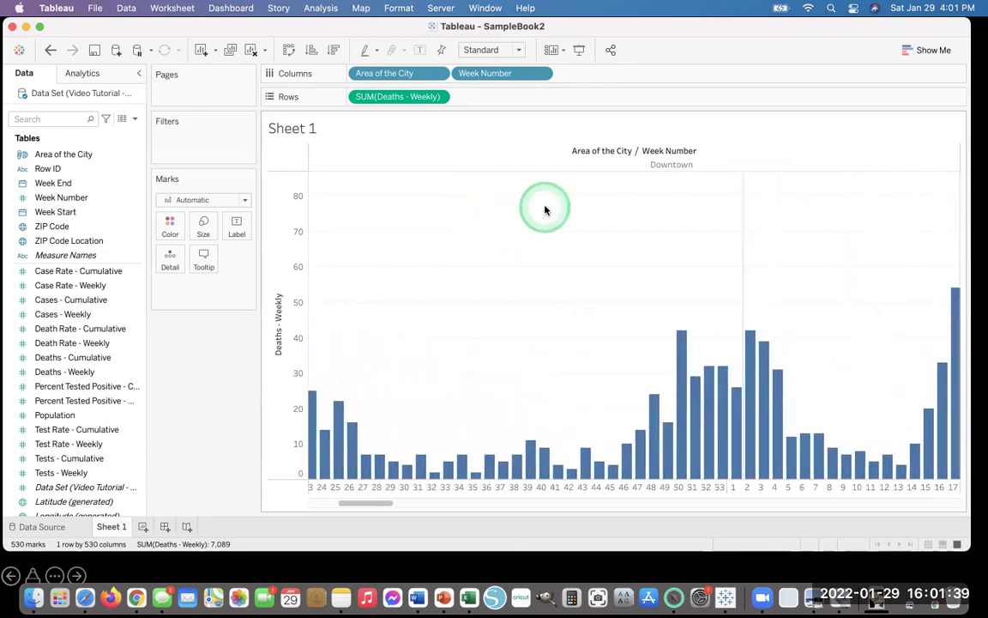
scroll(544, 208, "right", 15)
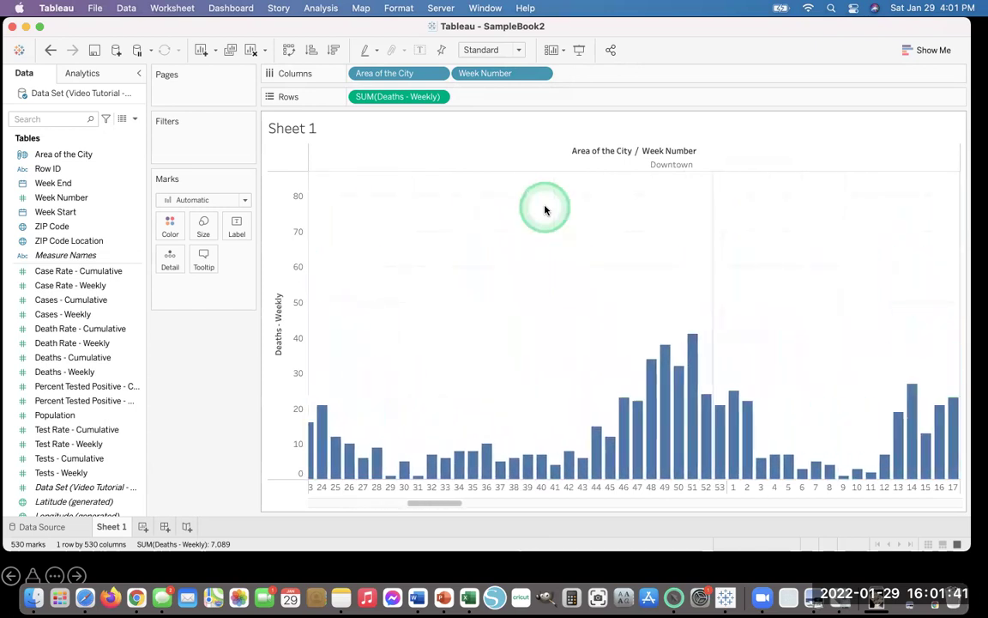
scroll(545, 209, "right", 8)
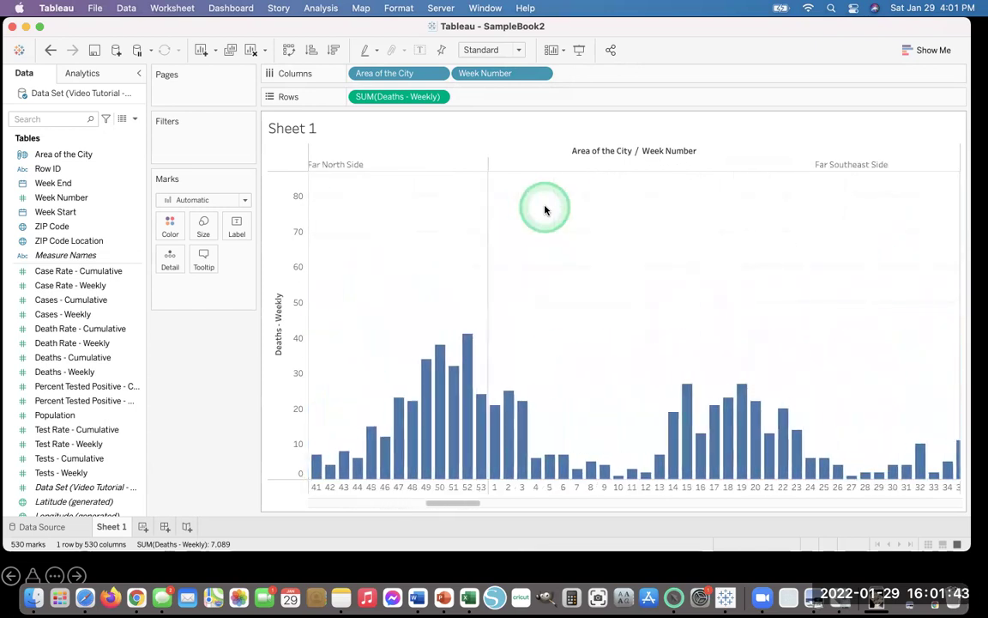
scroll(545, 208, "left", 7)
scroll(544, 208, "left", 20)
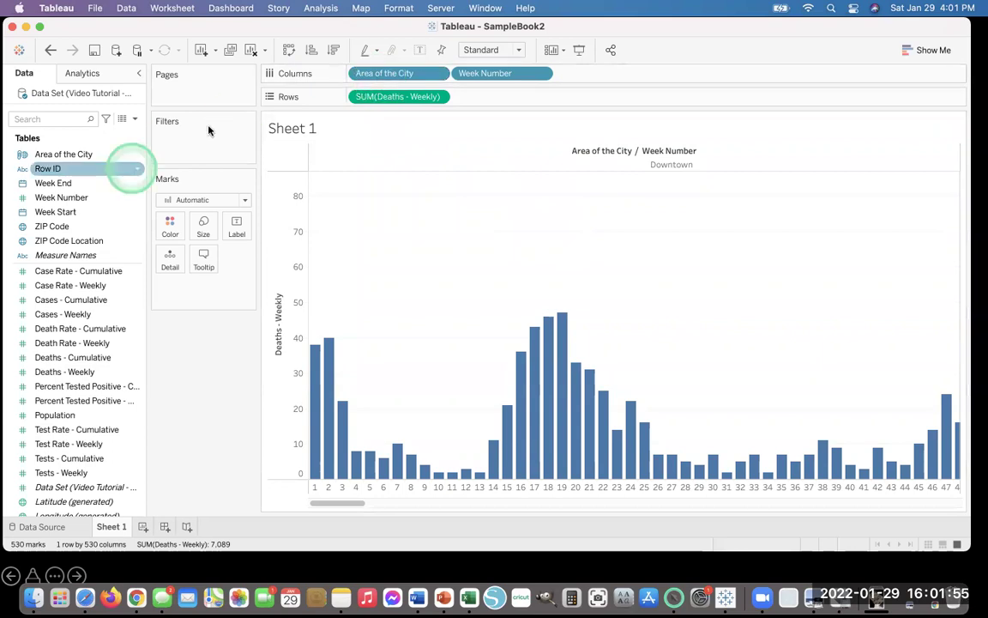
Step: Show a filter for Area of the City and restrict it to West Side only
left_click(65, 157)
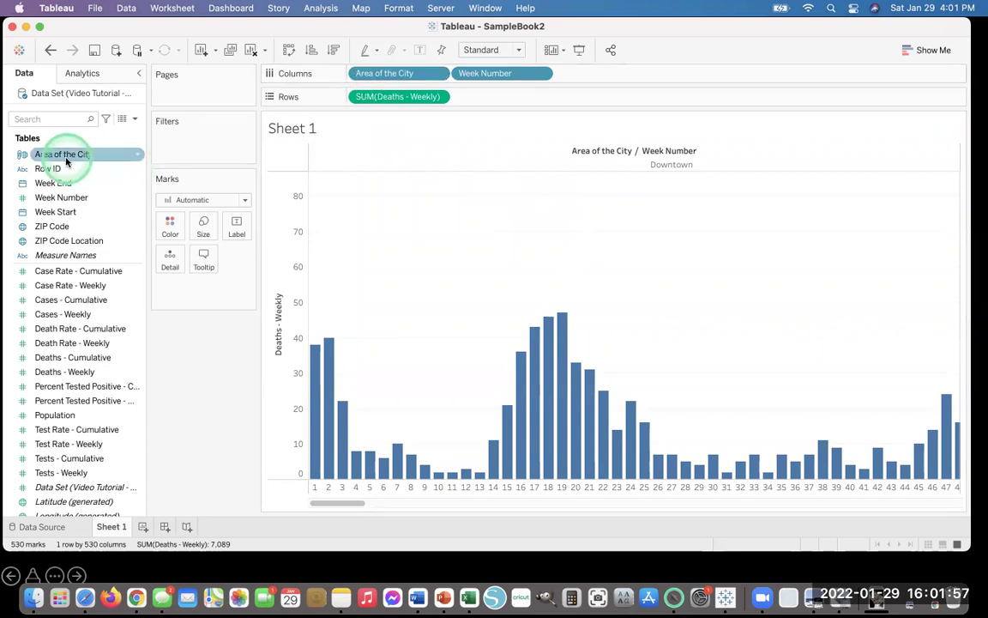
right_click(66, 159)
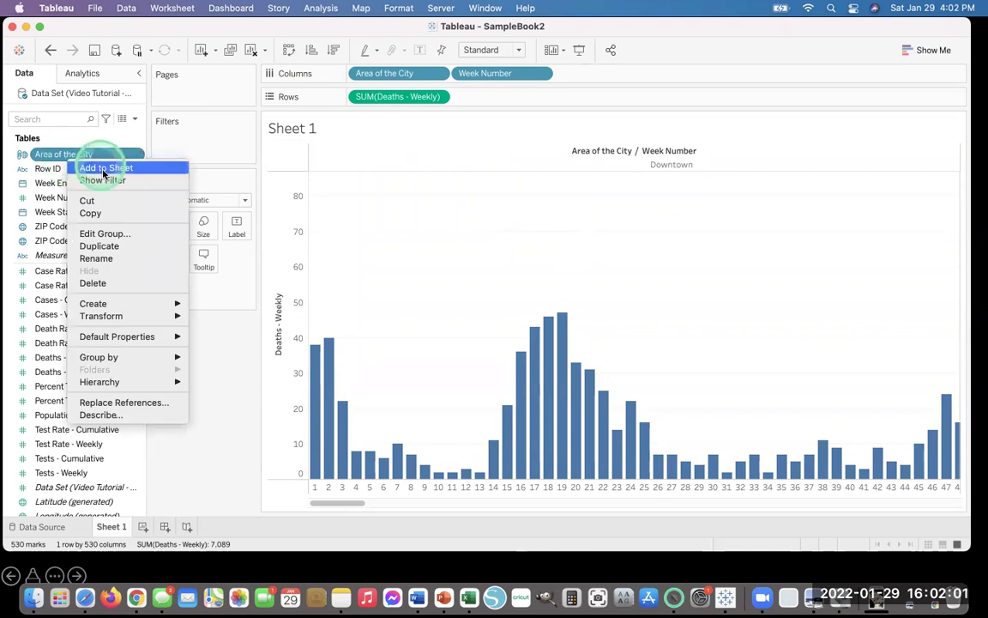
left_click(102, 180)
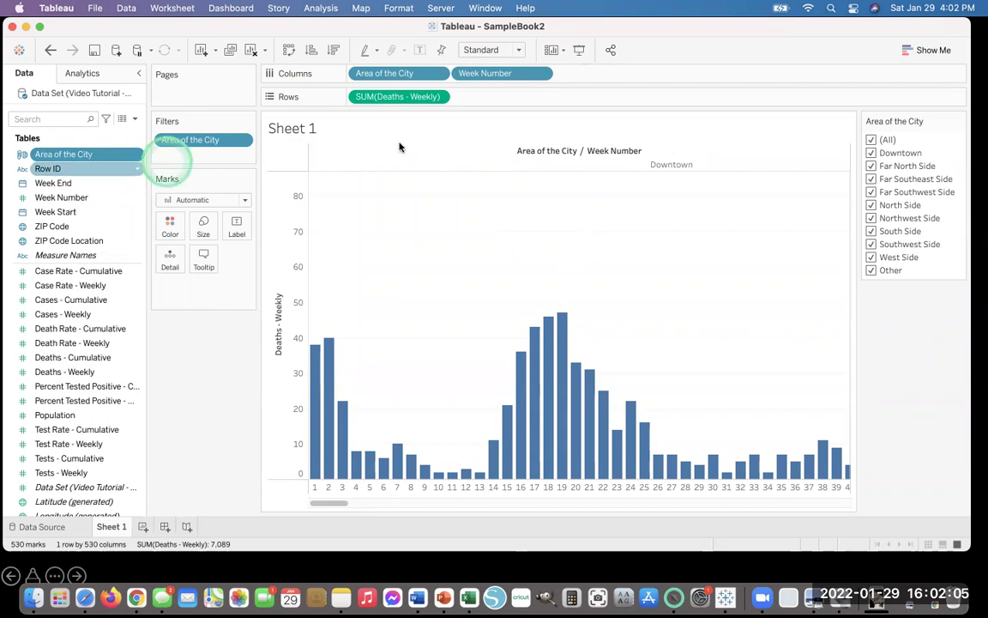
left_click(872, 140)
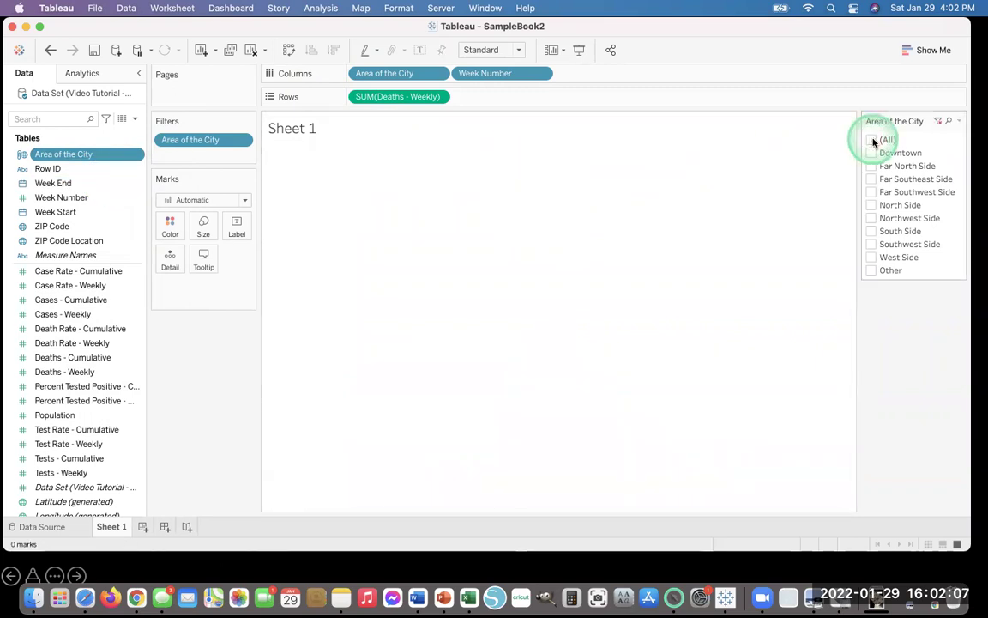
left_click(871, 258)
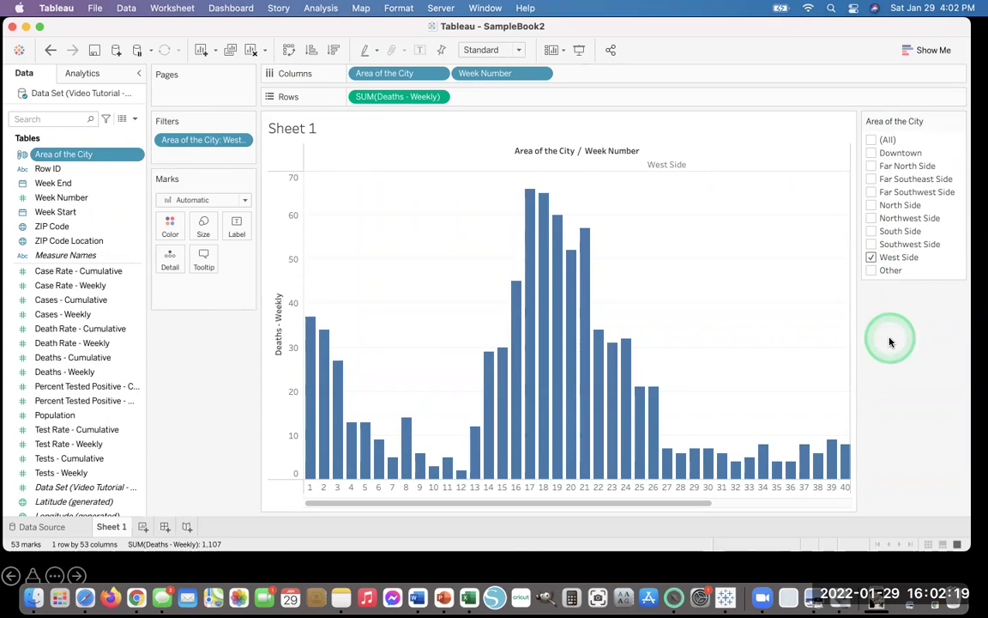
Step: Try the side-by-side bars chart type and remove Week Number from the color marks
left_click(930, 53)
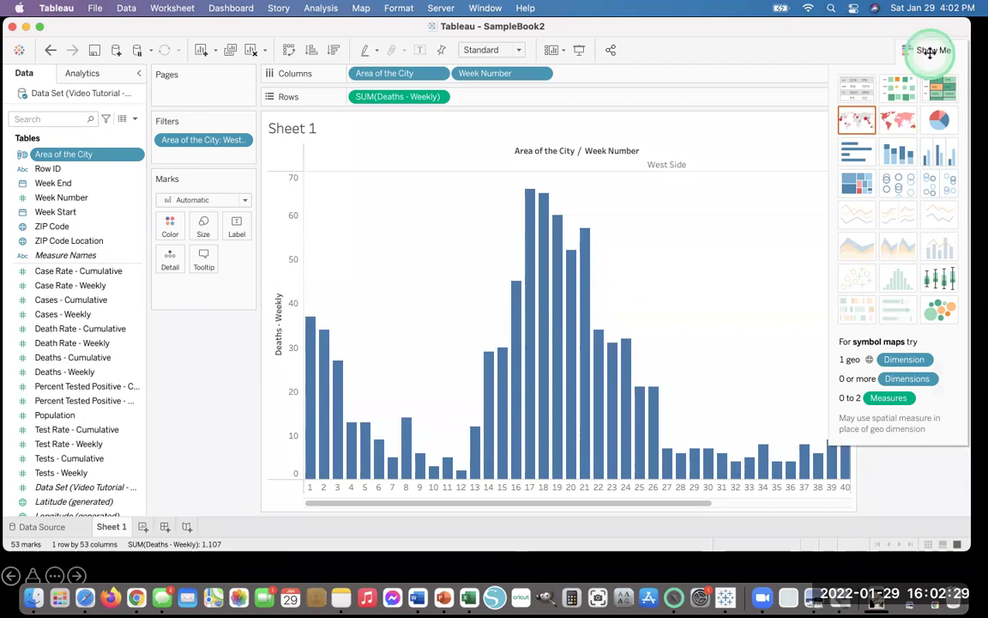
left_click(938, 156)
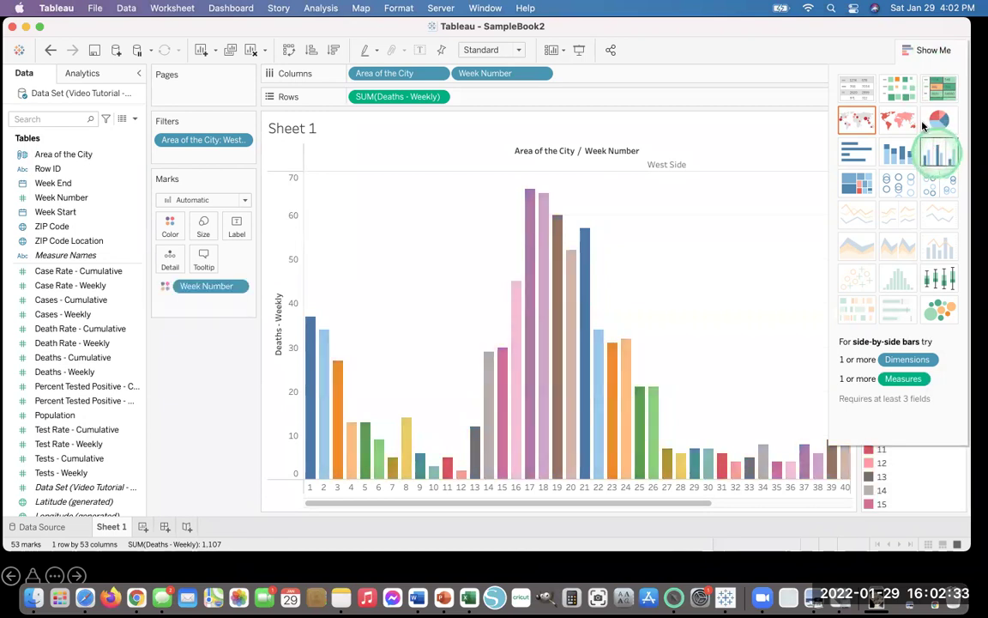
left_click(917, 55)
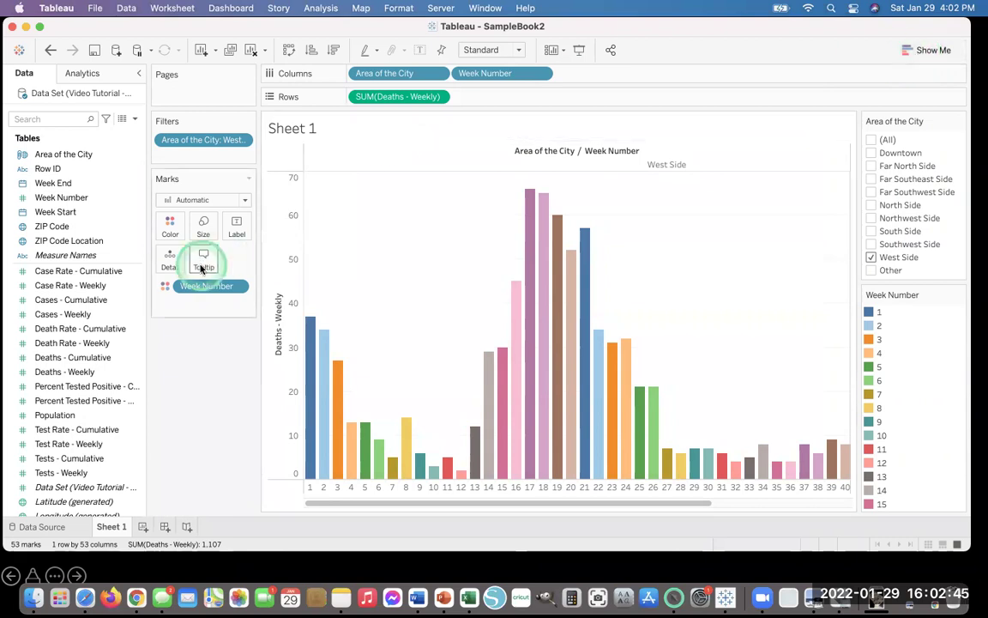
left_click_drag(192, 290, 108, 352)
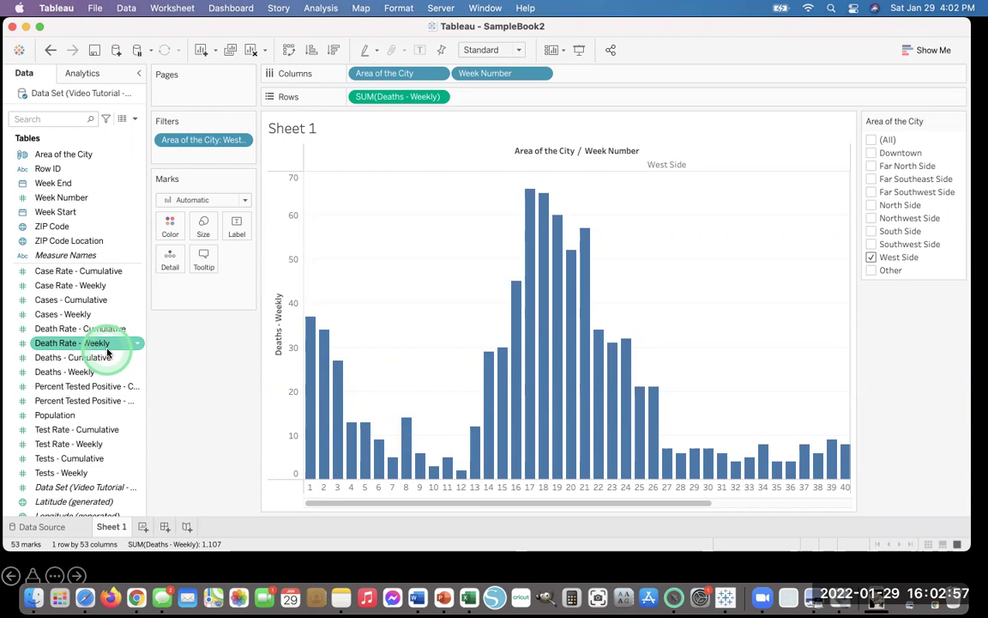
Step: Color the bars by ZIP Code, adding all members of the field
left_click(77, 314)
left_click(44, 327)
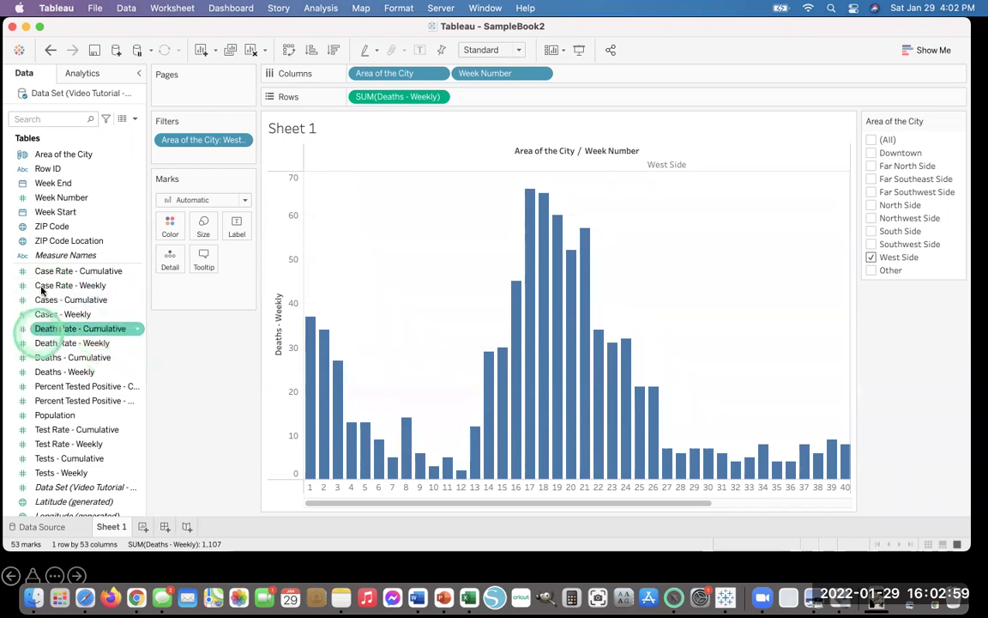
left_click(48, 242)
left_click(44, 226)
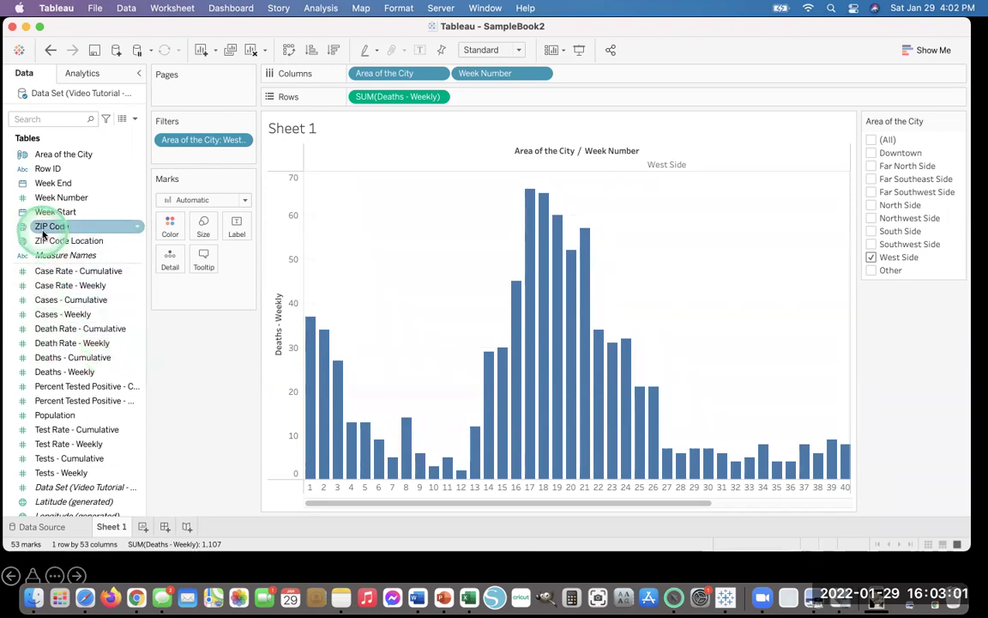
left_click_drag(43, 234, 169, 228)
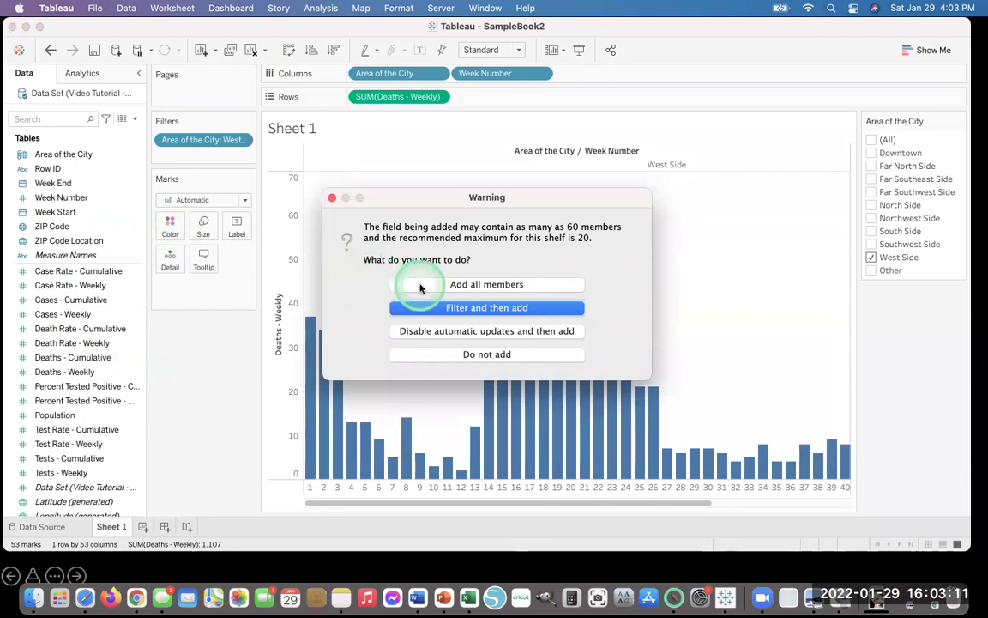
left_click(421, 288)
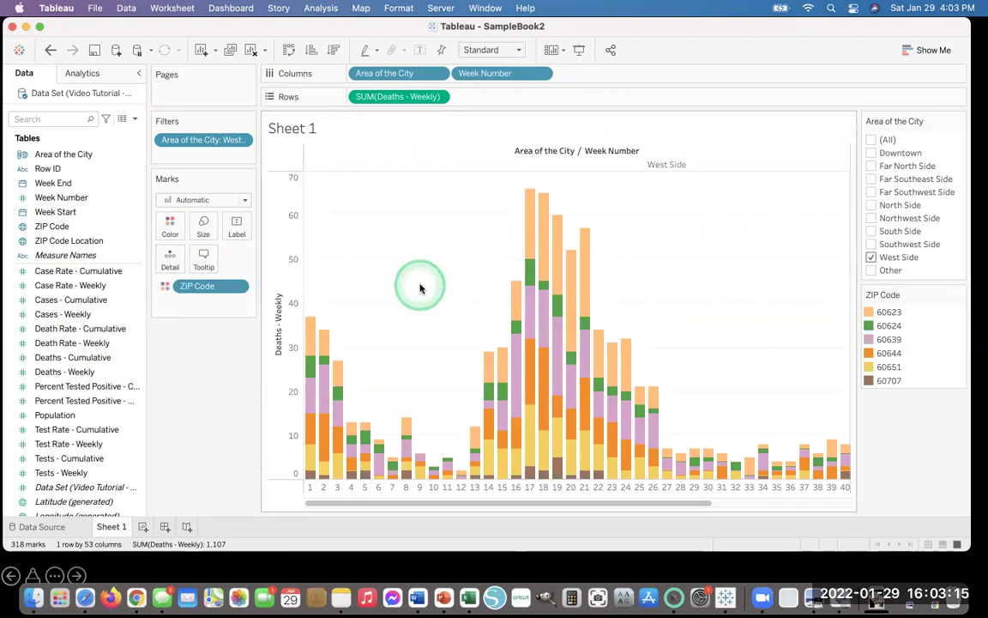
Step: Assign the Traffic Light palette to the ZIP Code colors and apply it to the chart
left_click(170, 236)
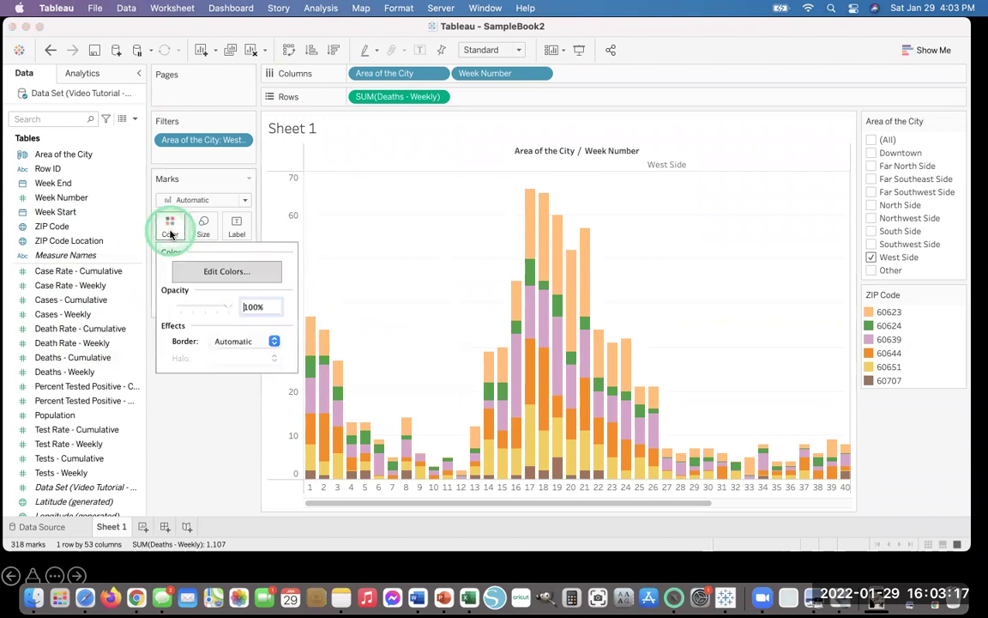
left_click(199, 271)
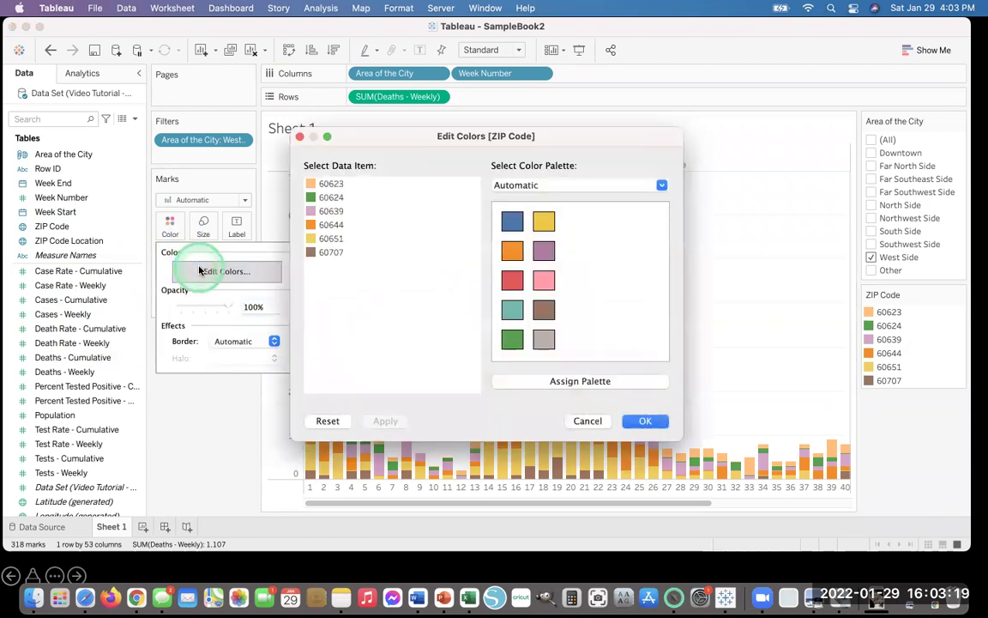
left_click(564, 189)
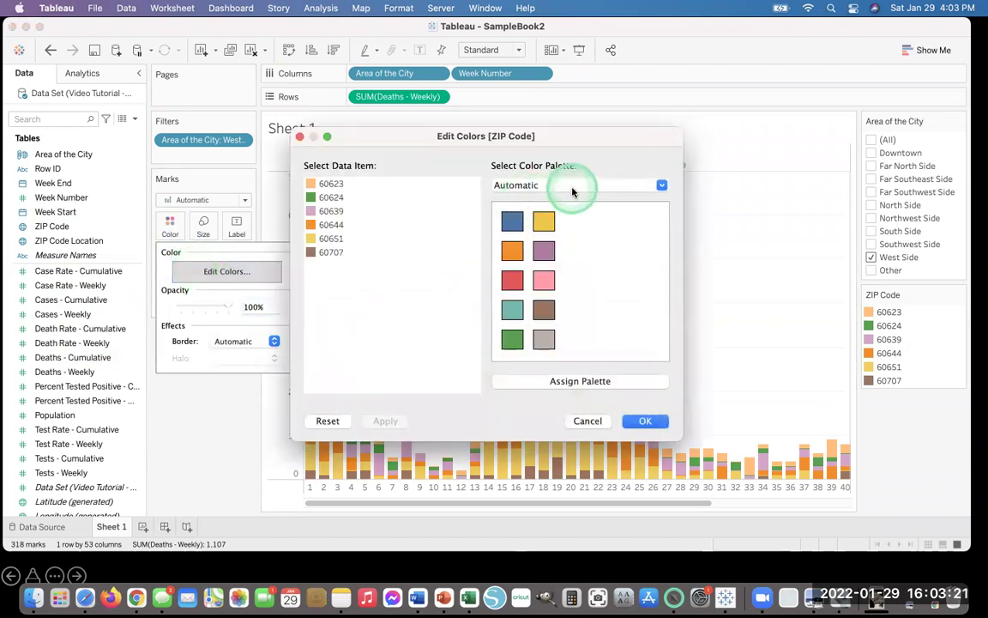
left_click_drag(573, 192, 538, 249)
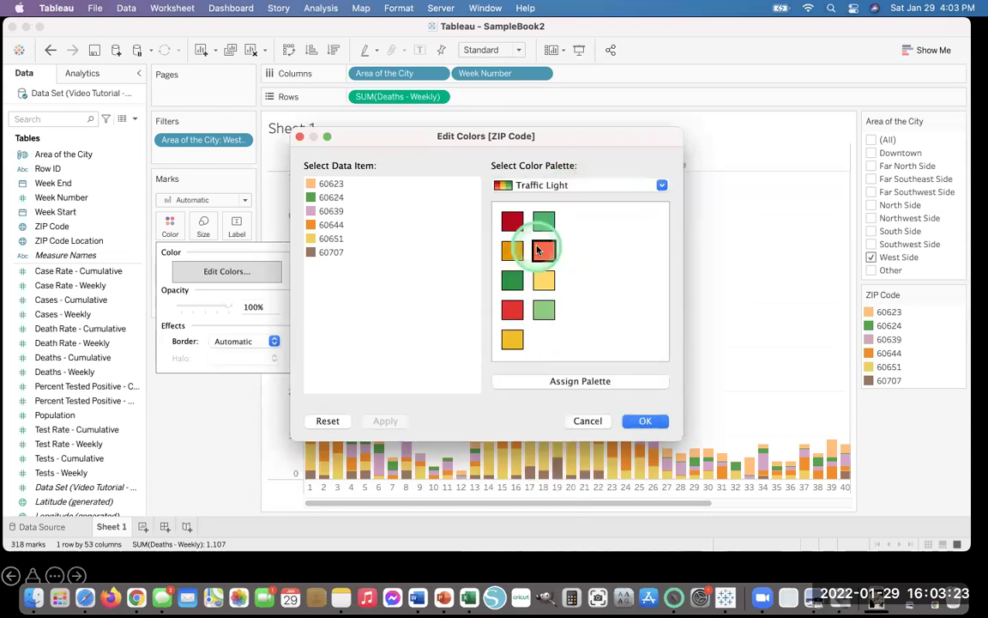
left_click(537, 381)
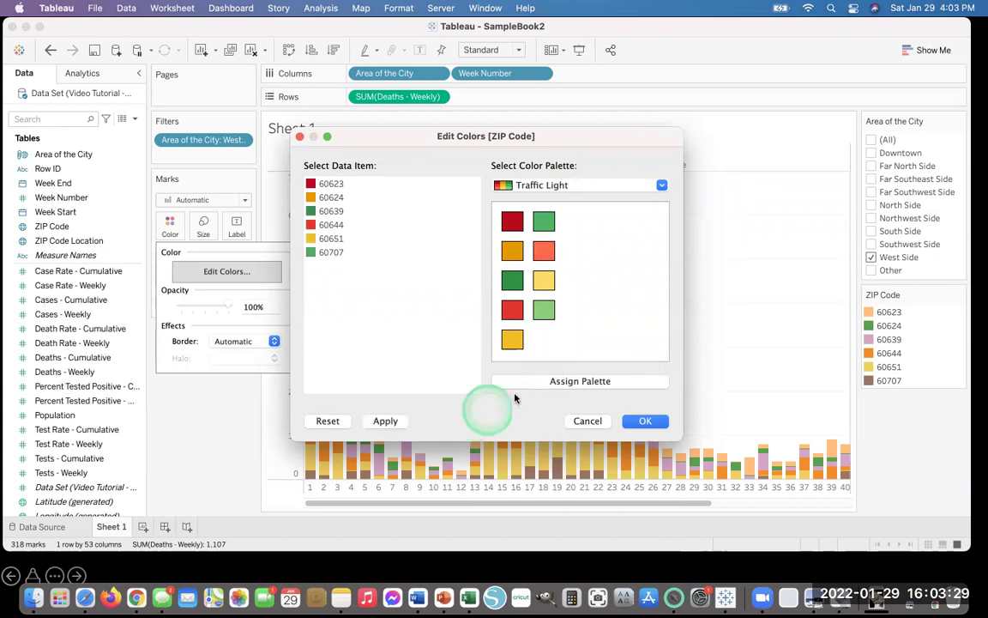
left_click(386, 420)
left_click(639, 421)
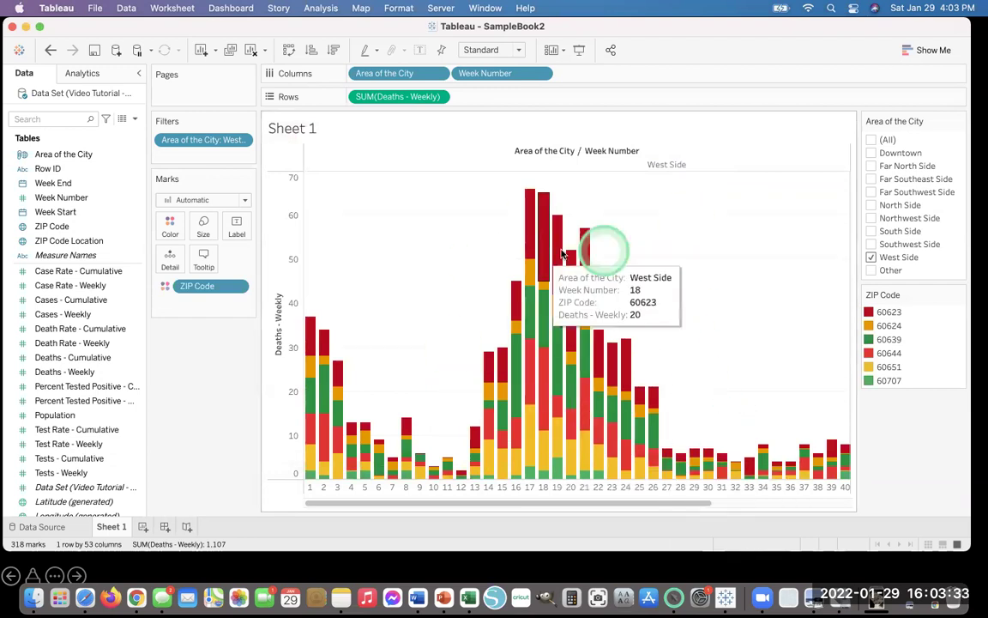
Step: Inspect the ZIP Code details of the tallest weekly bars and review the field options of Week Number
left_click(697, 384)
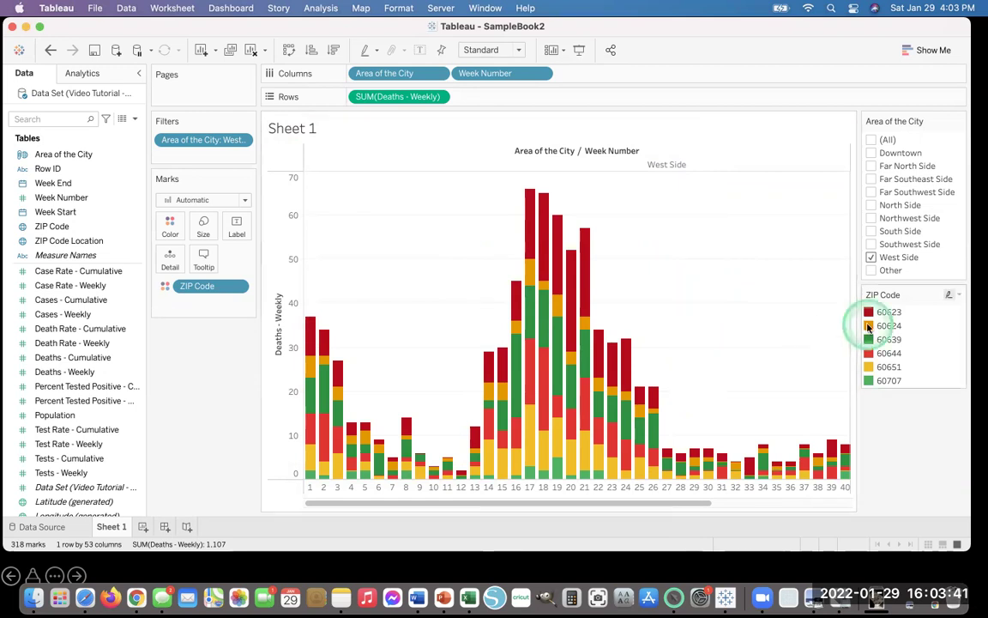
mouse_move(578, 292)
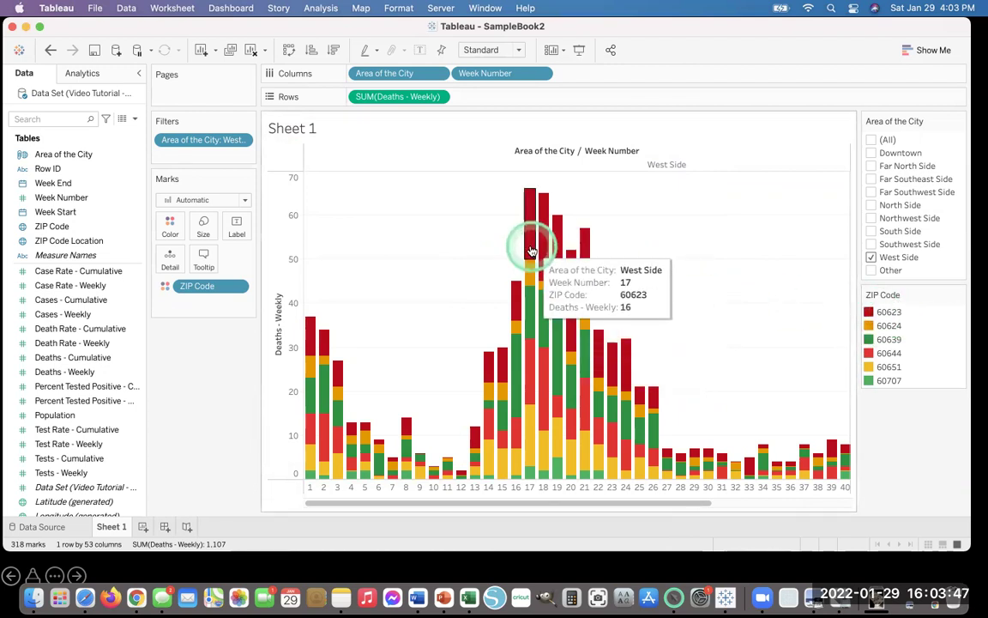
mouse_move(569, 274)
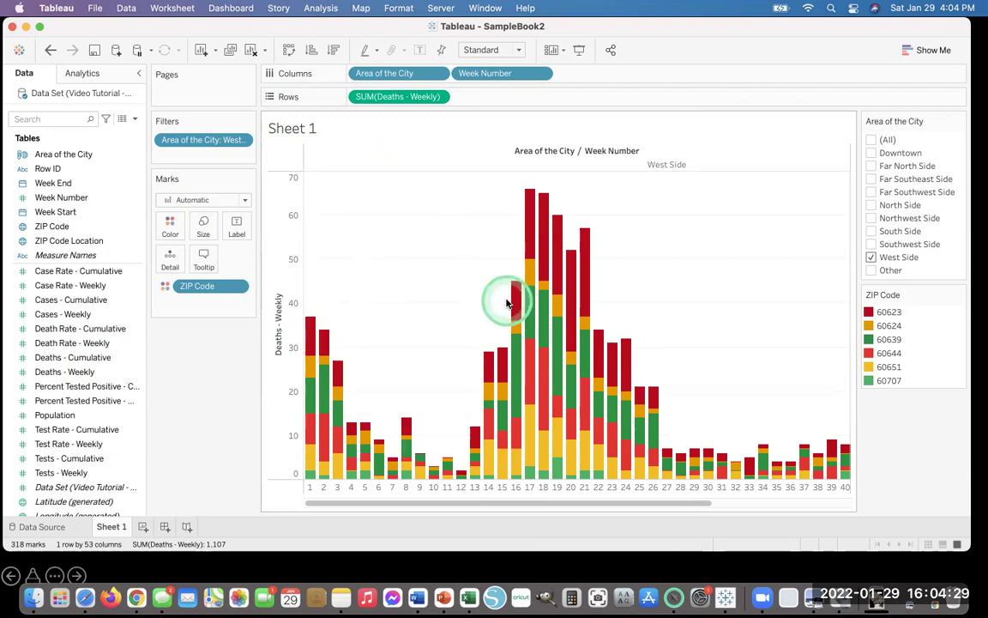
left_click(543, 77)
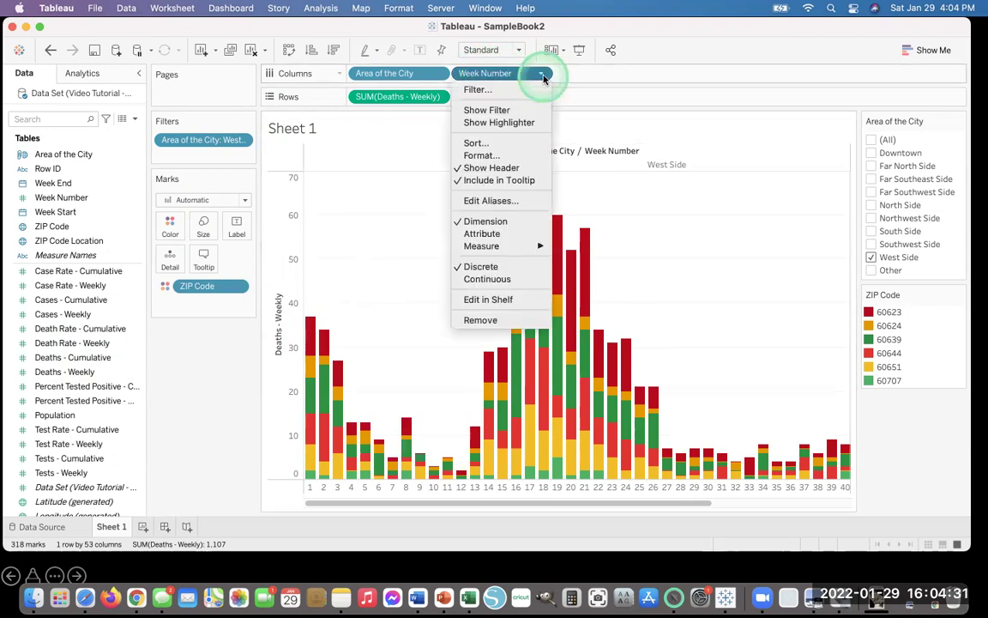
left_click(543, 76)
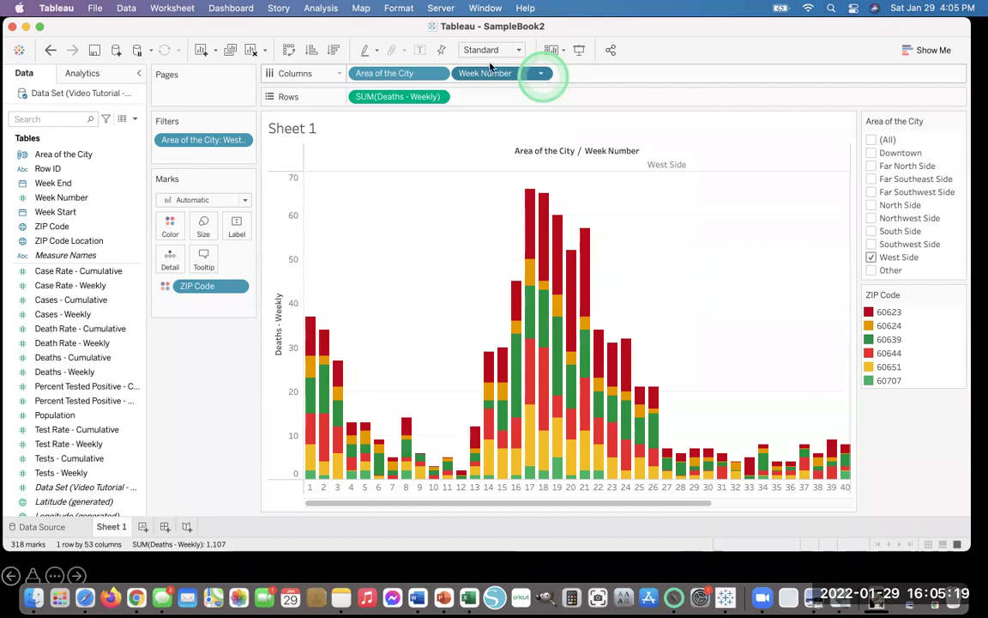
left_click(6, 286)
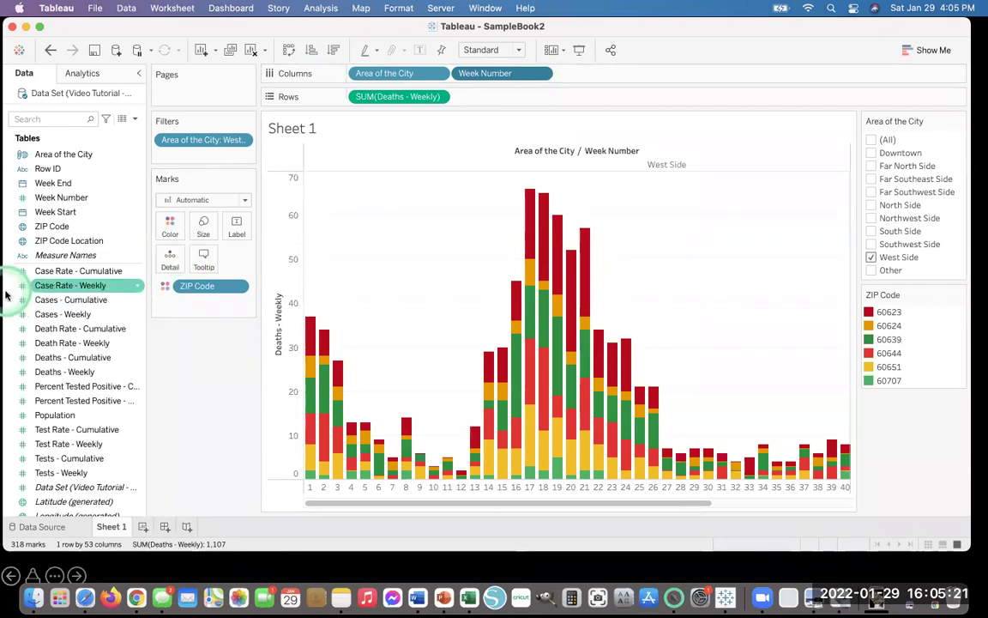
right_click(6, 286)
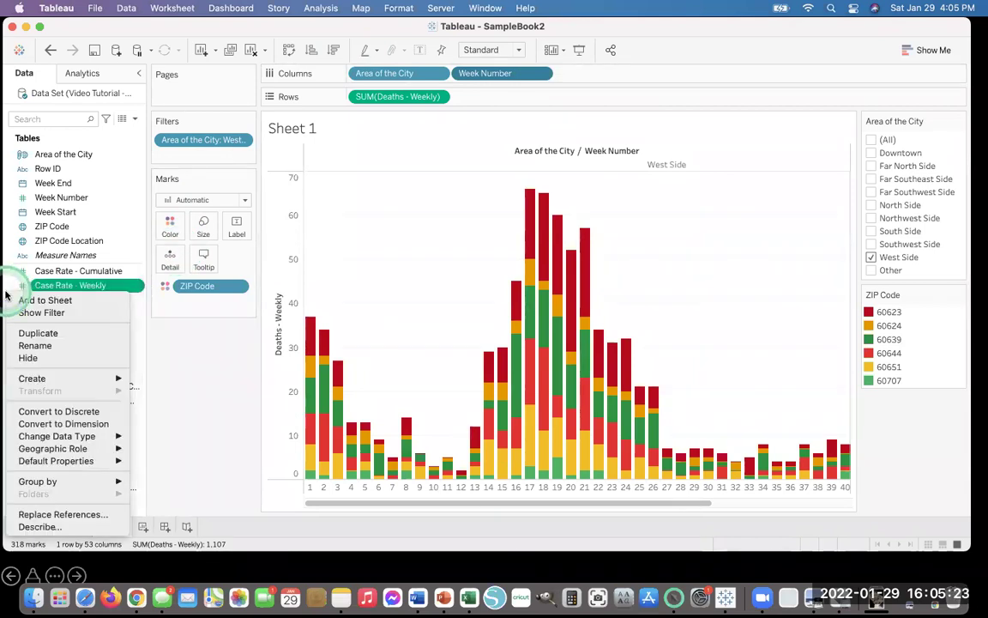
left_click(146, 430)
scroll(121, 429, "down", 1)
left_click(82, 459, "super")
left_click(38, 502, "super")
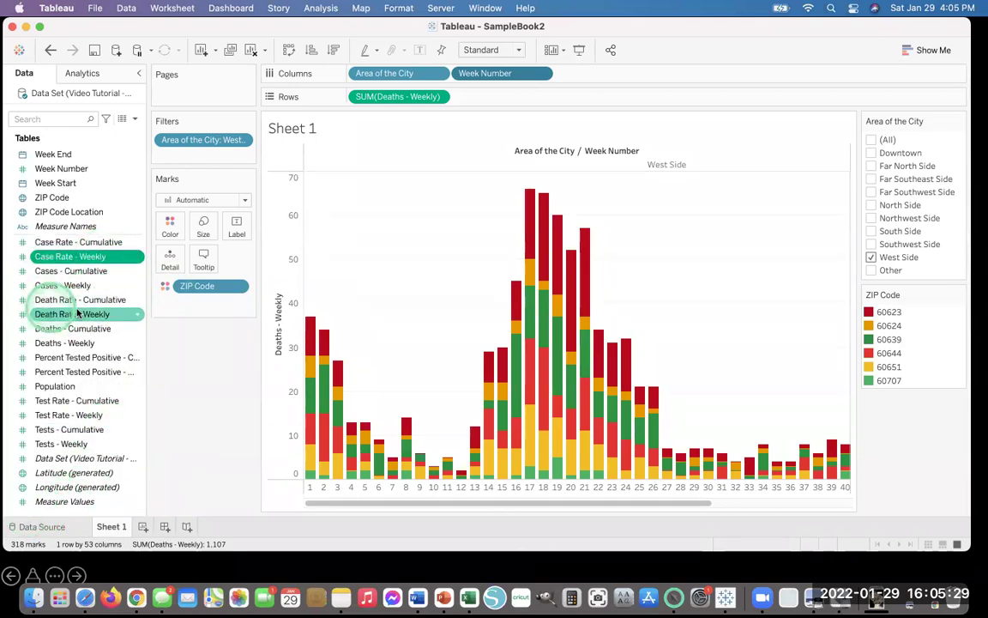
right_click(13, 513)
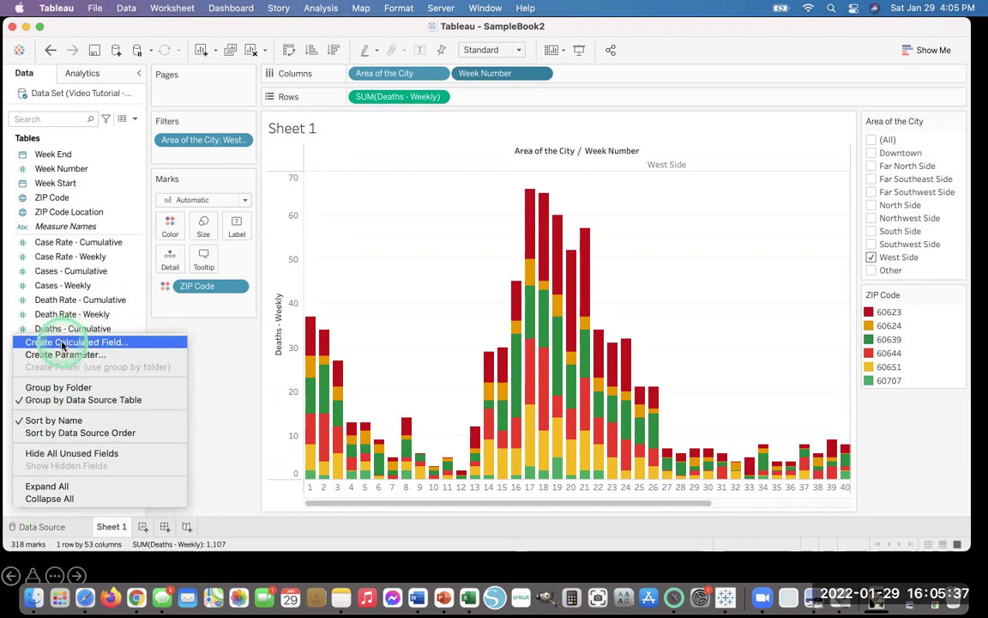
left_click(236, 359)
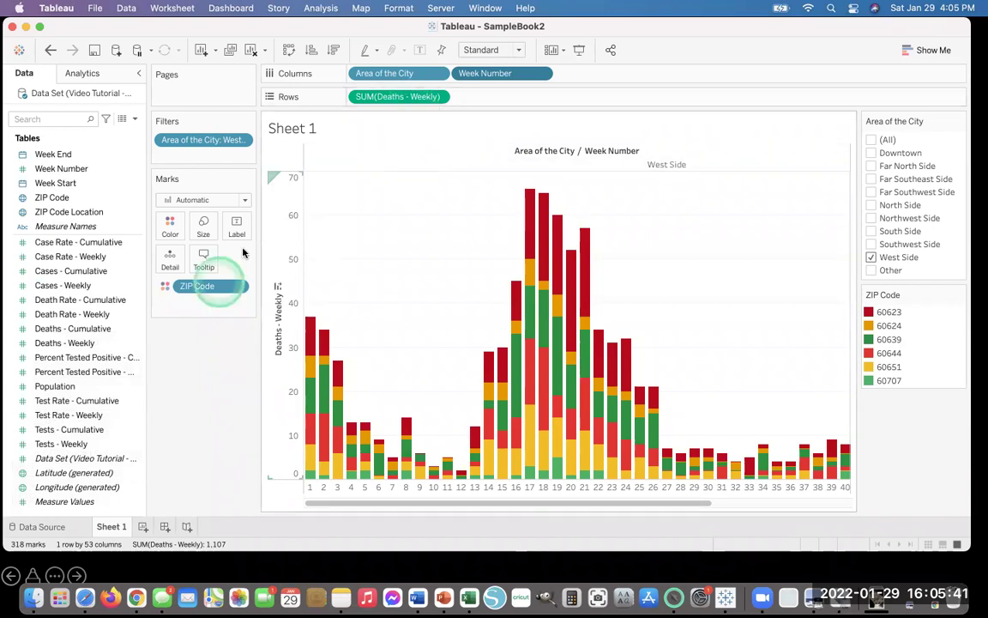
right_click(92, 315)
left_click(120, 400)
left_click(248, 405)
left_click(232, 461)
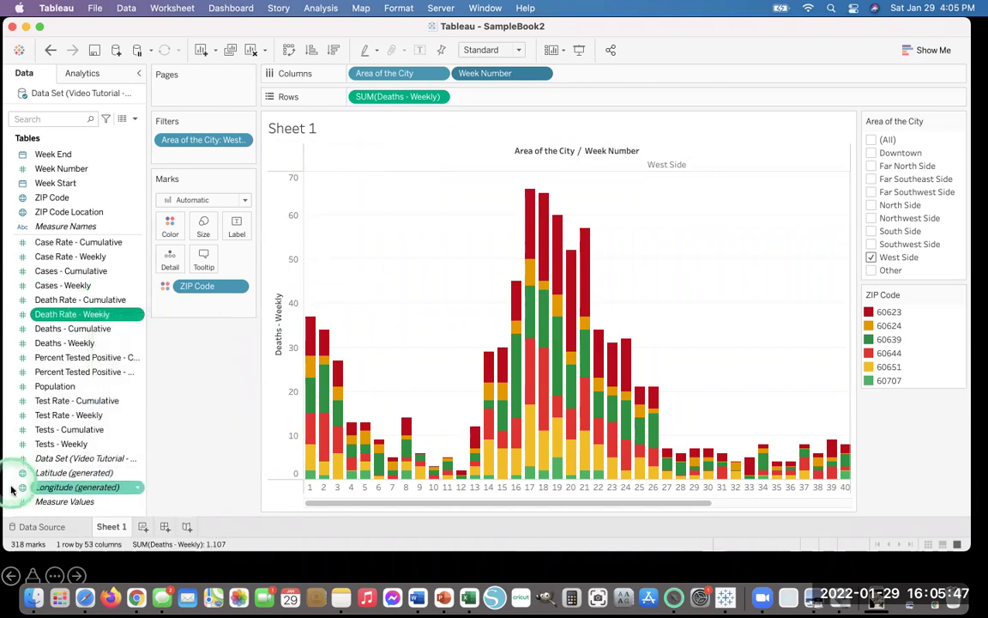
Step: Create a new calculated field and name it "Deaths - Daily (Fudged)"
right_click(12, 514)
left_click(72, 356)
left_click(72, 344)
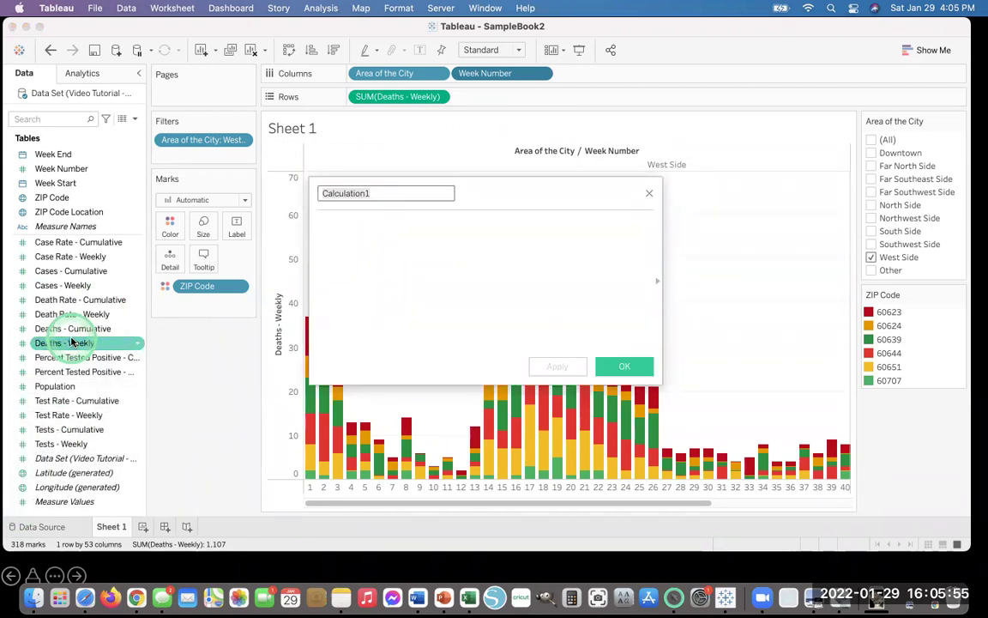
left_click_drag(72, 343, 265, 177)
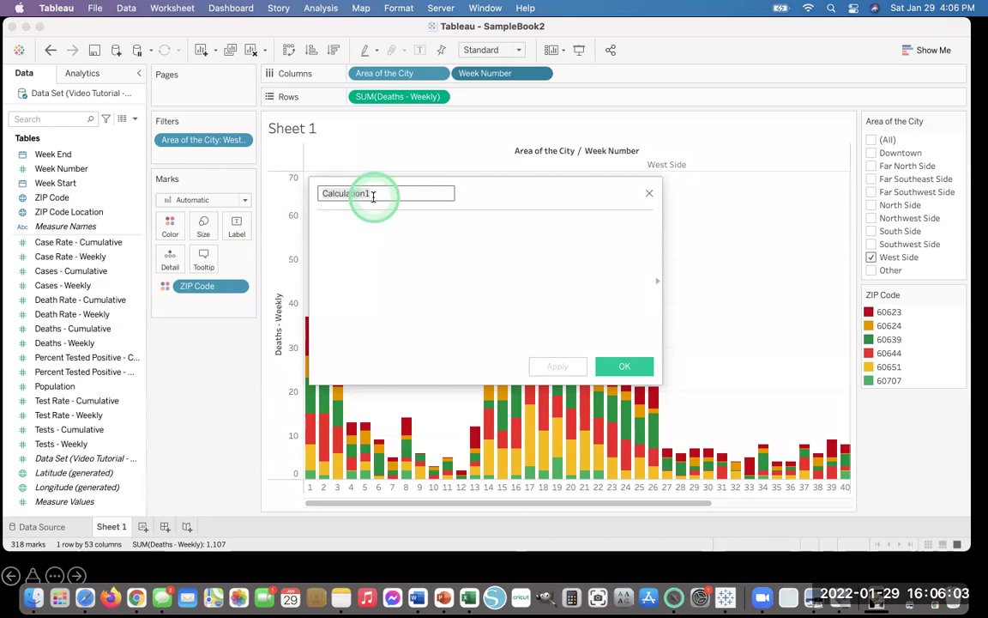
type("Deaths - D")
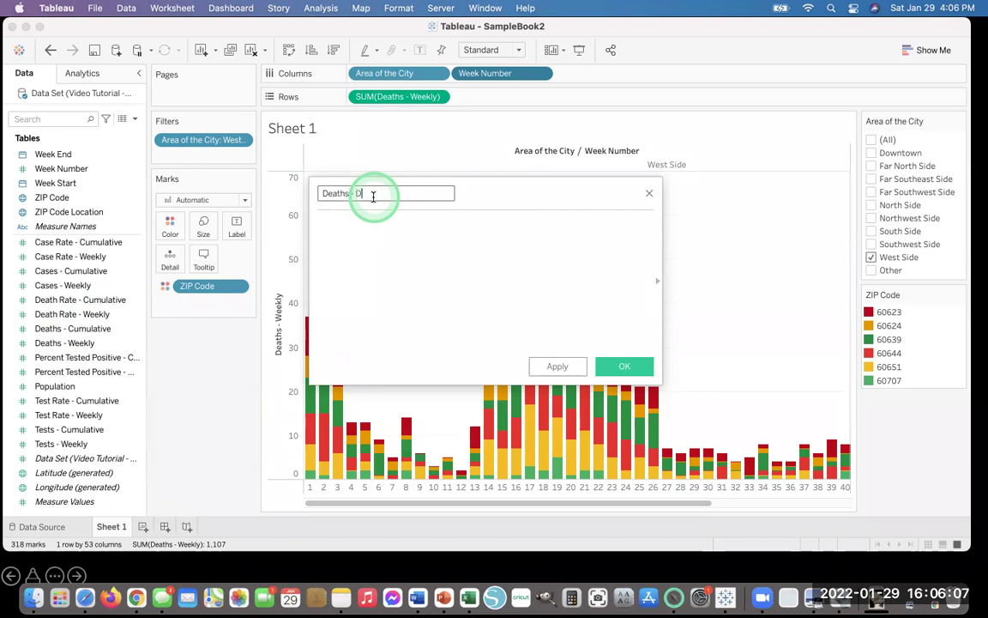
type("aily (Fudged)")
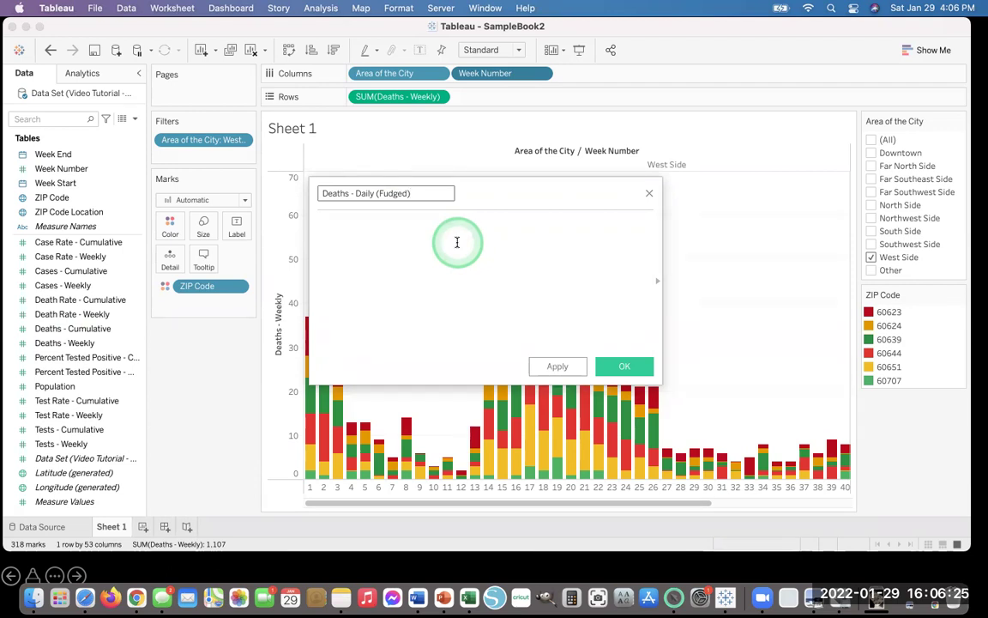
Step: Define the calculation as [Deaths - Weekly]/7 and save the calculated field
left_click_drag(58, 286, 370, 264)
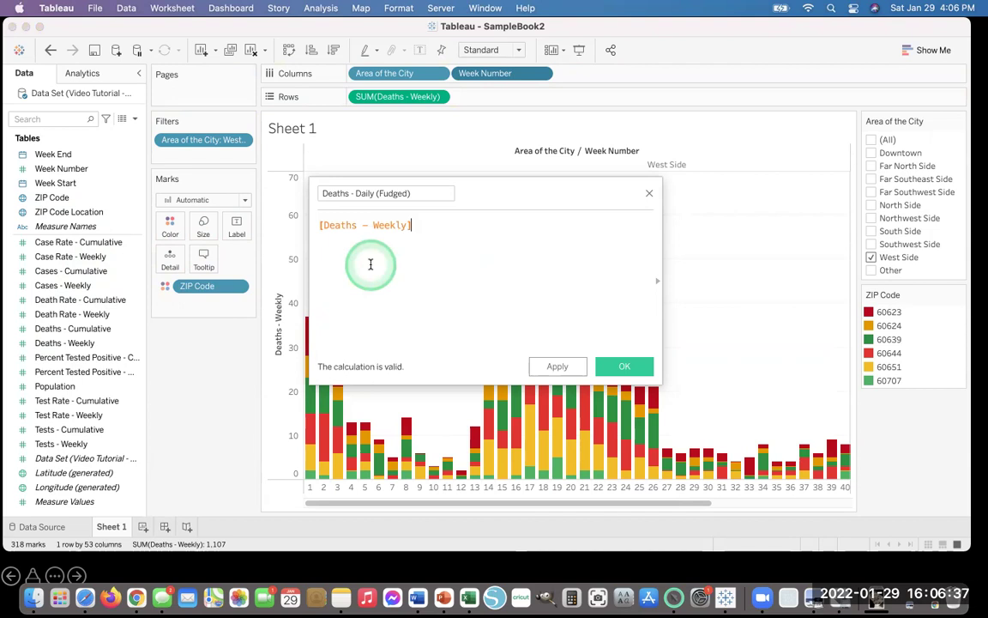
type("/")
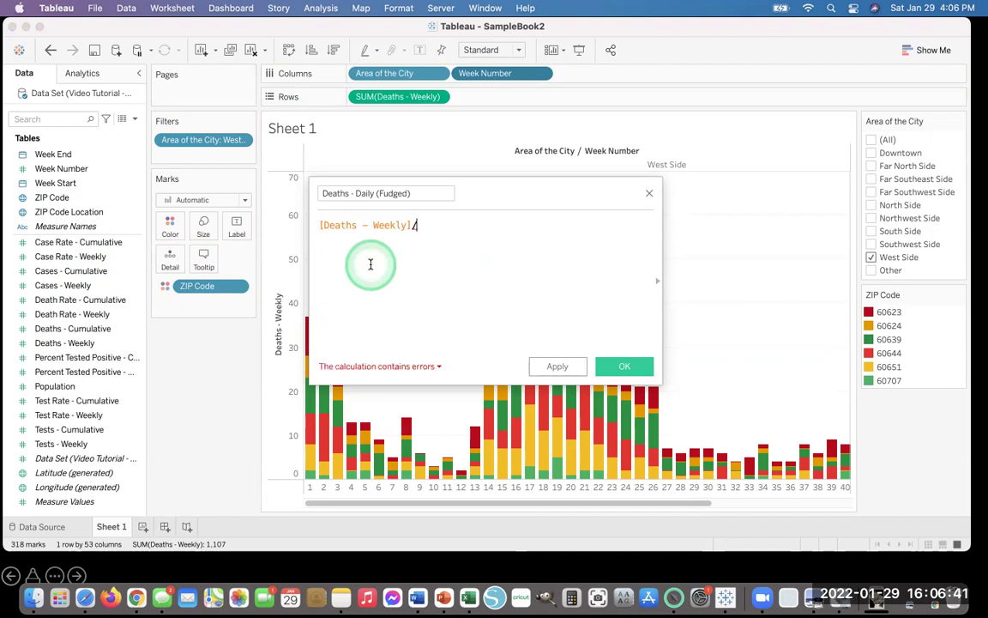
type("7")
key("BackSpace")
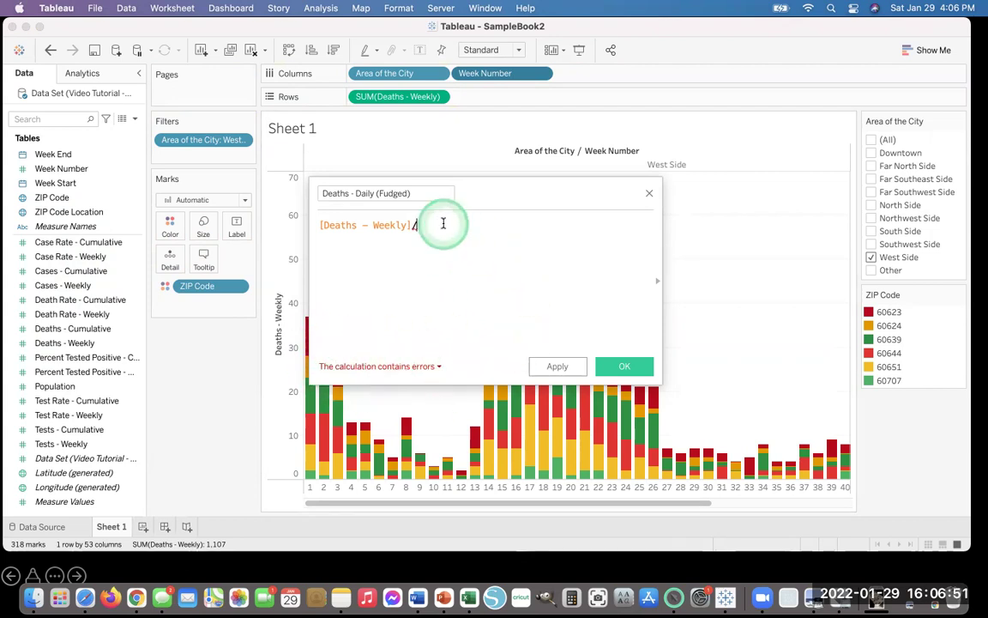
type("0")
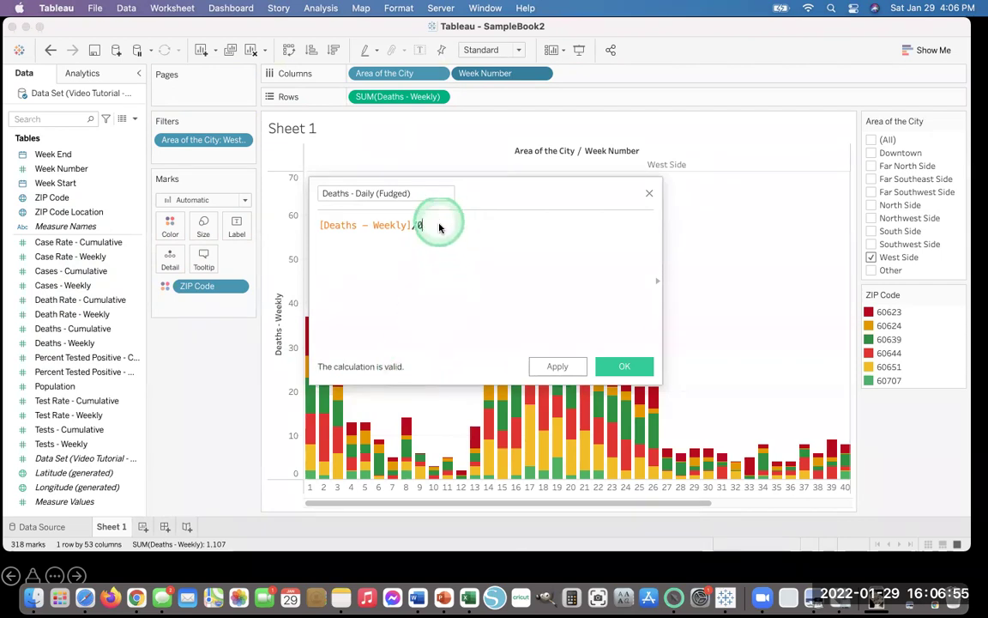
key("BackSpace")
key("BackSpace")
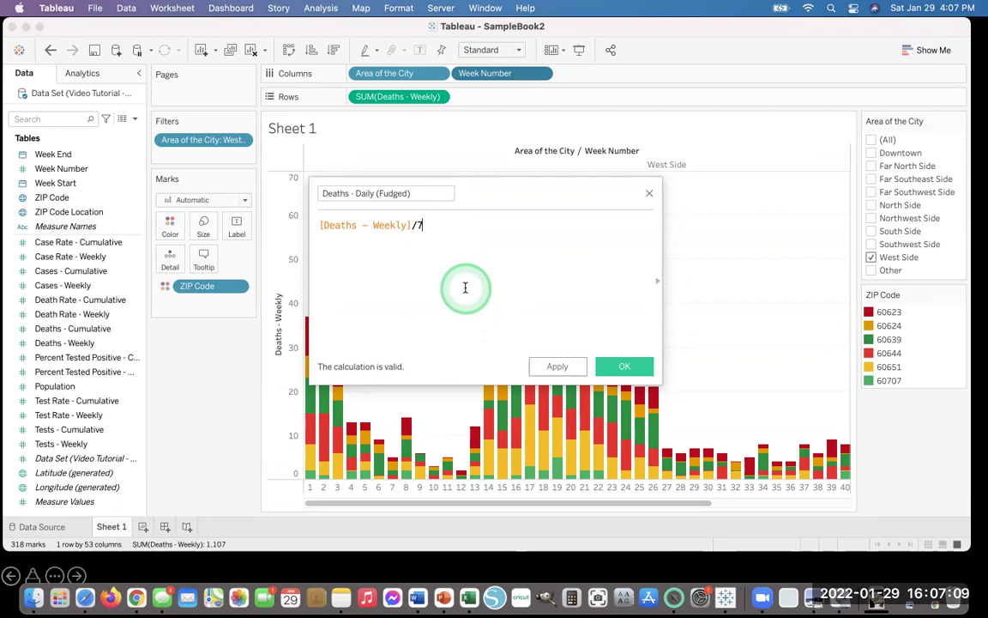
left_click(631, 364)
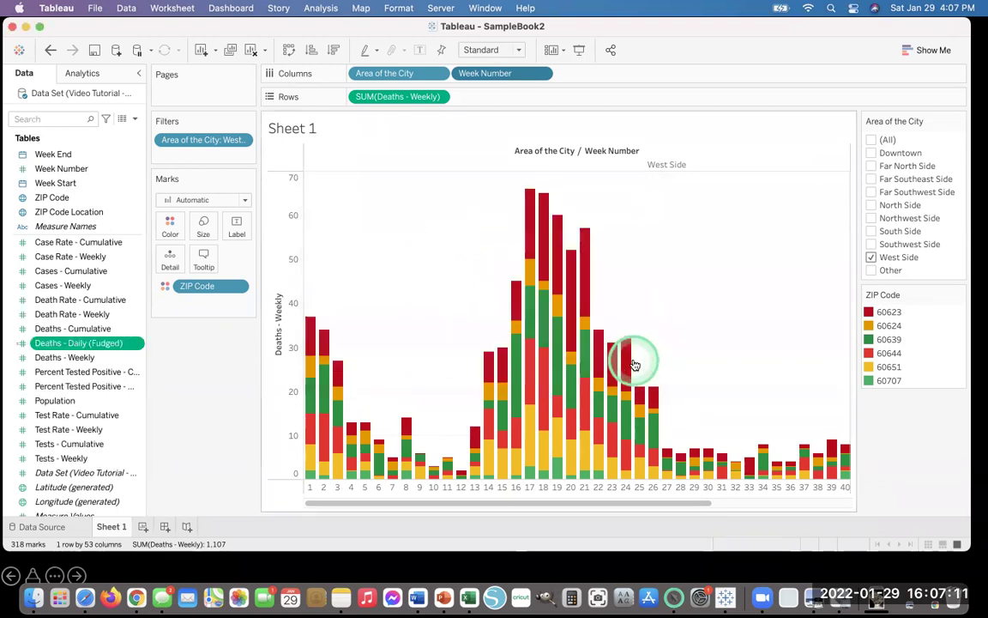
Step: Add the Deaths - Daily (Fudged) field to the rows beside the weekly deaths measure
left_click_drag(31, 343, 106, 346)
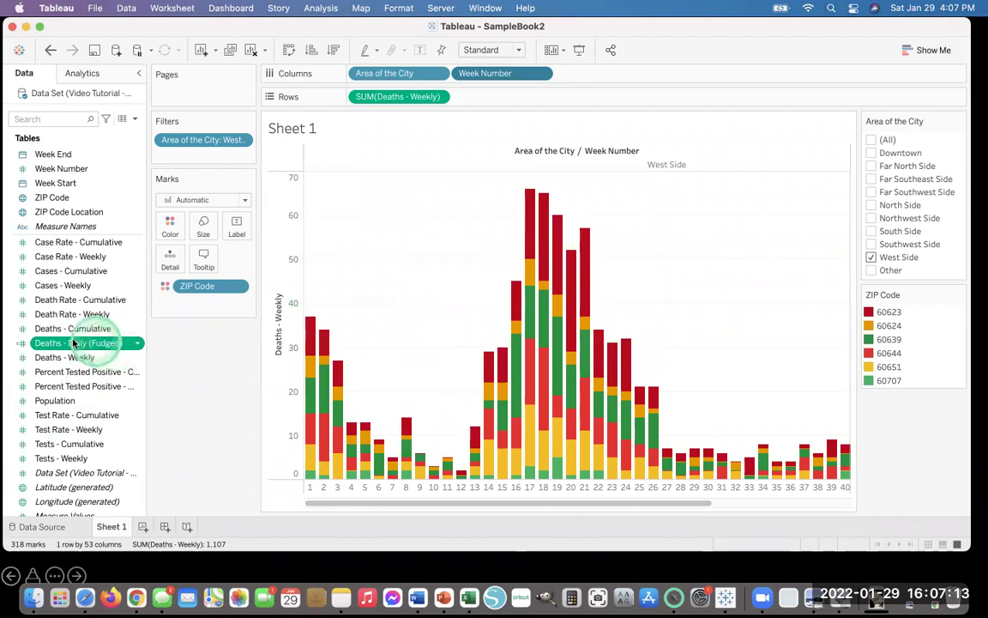
left_click(133, 403, "super")
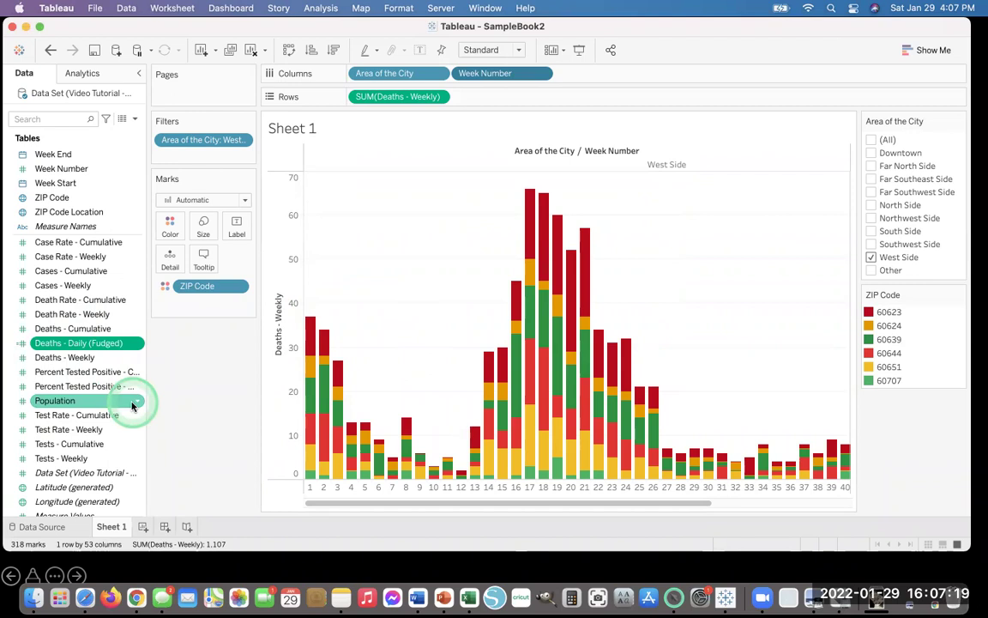
left_click_drag(132, 407, 22, 346)
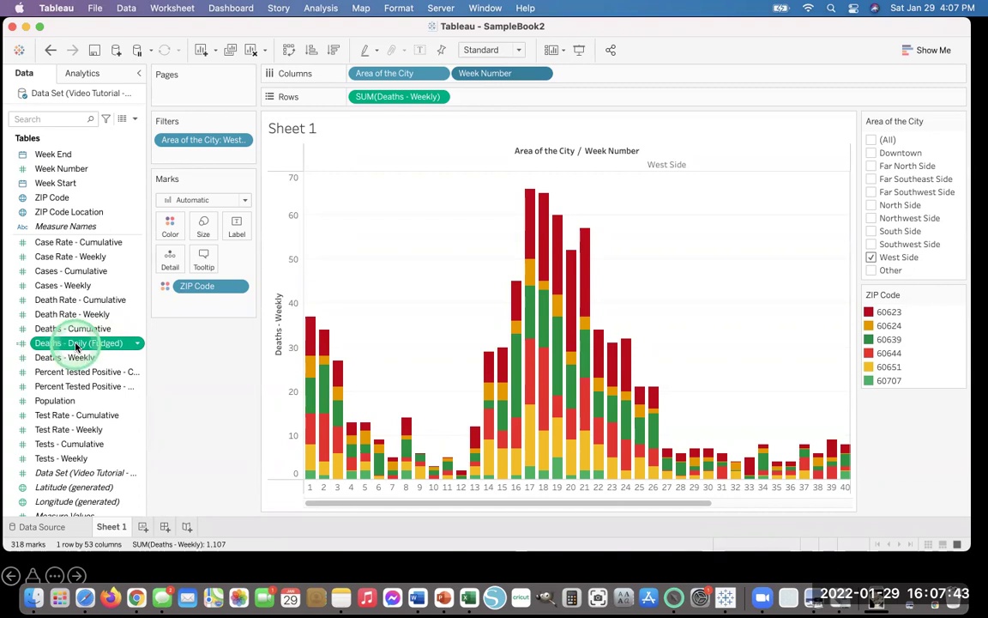
left_click_drag(75, 346, 488, 98)
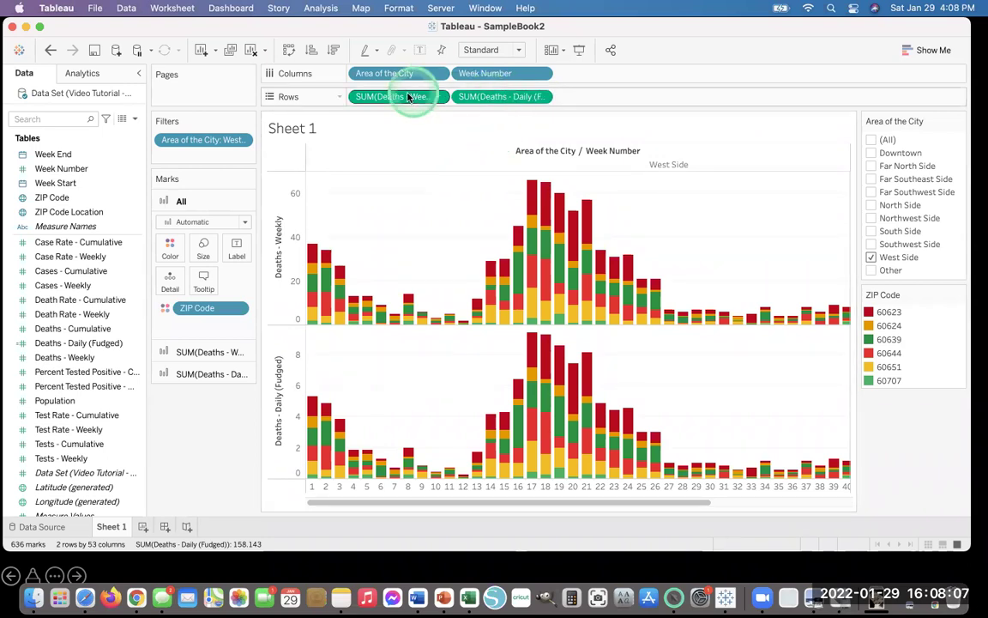
Step: Remove Deaths - Weekly from the rows, briefly restoring it to compare the weekly and daily charts
left_click_drag(397, 98, 110, 275)
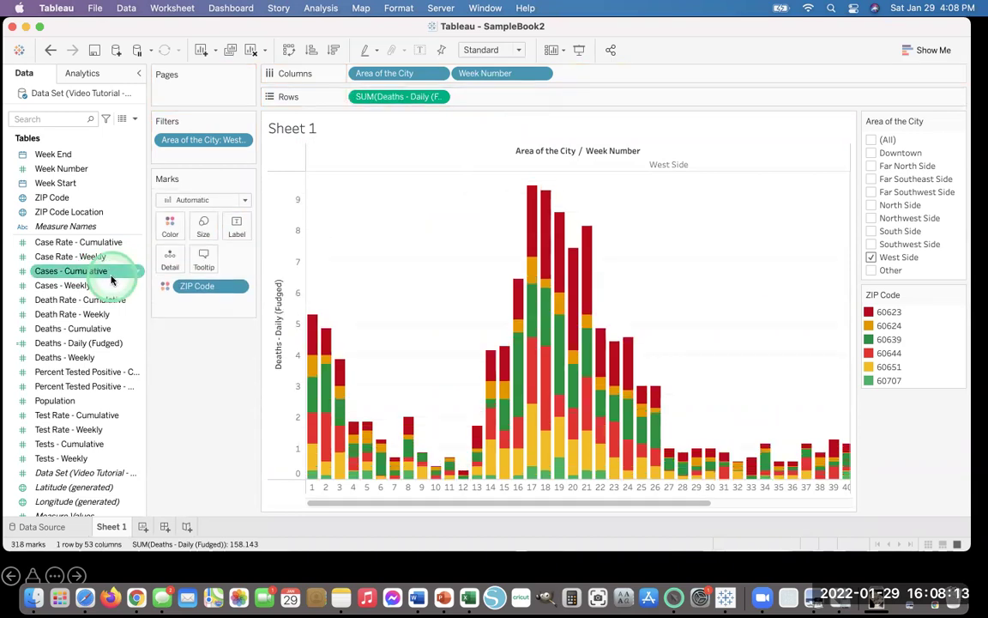
key("super+z")
left_click(485, 364)
mouse_move(527, 355)
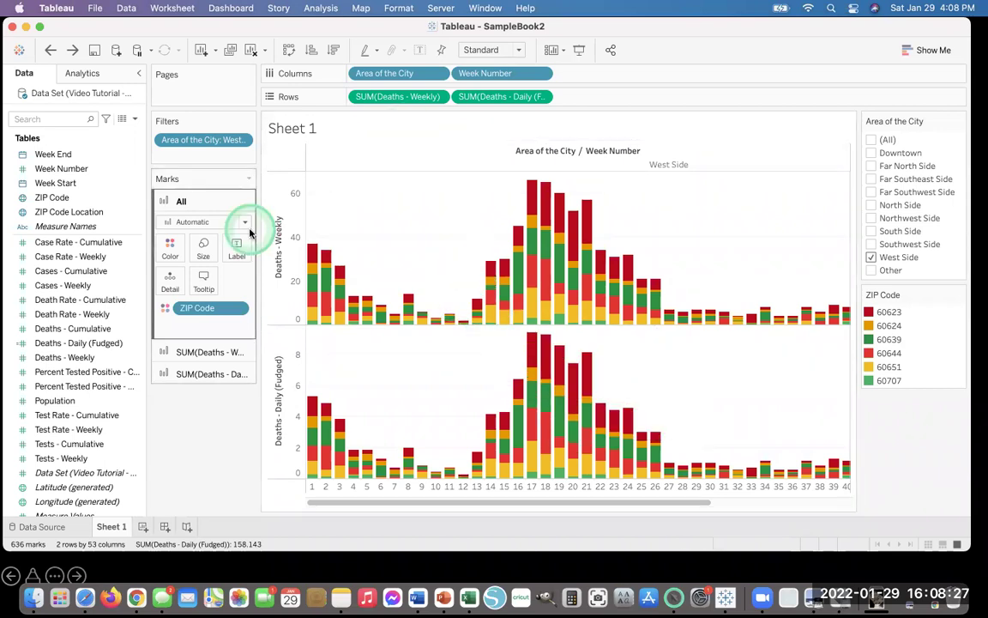
key("super+z")
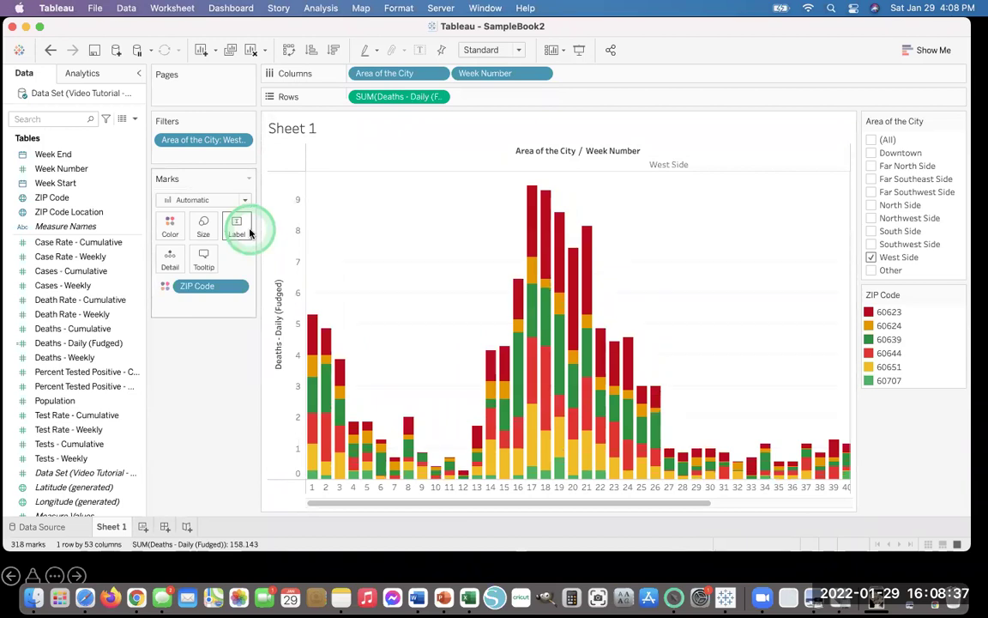
Step: Size the bar marks by the Deaths - Daily (Fudged) field
left_click(86, 416)
left_click_drag(89, 433, 53, 347)
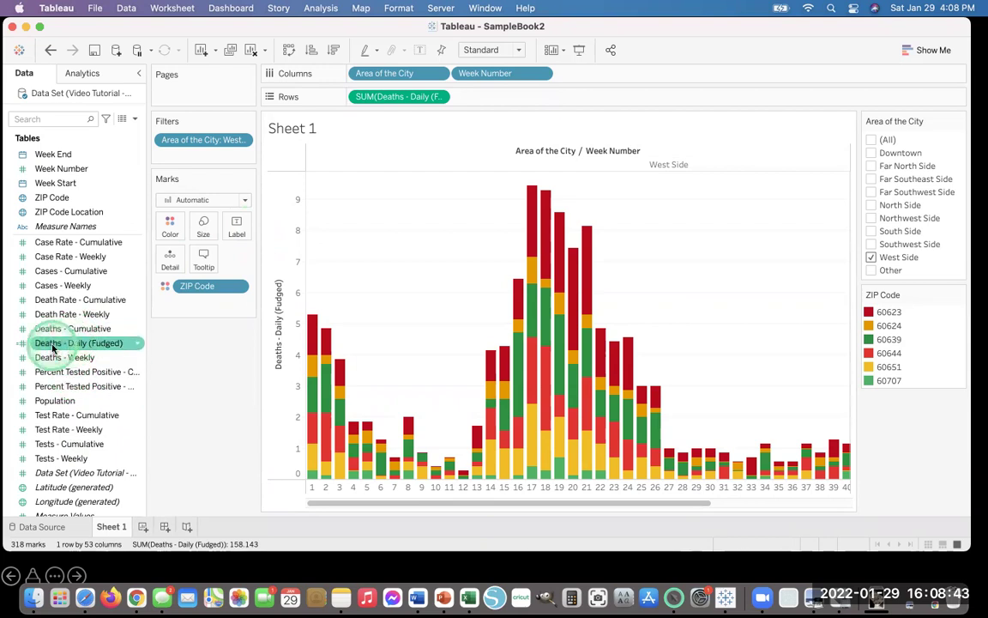
left_click_drag(52, 347, 209, 237)
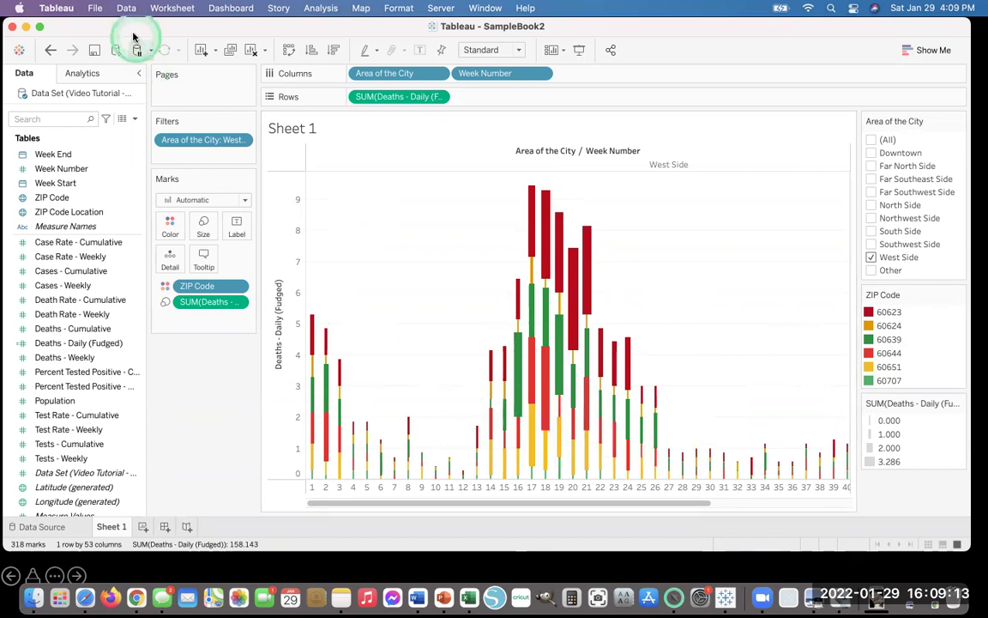
Step: Save the workbook under the new name SampleBook3 in the Tableau Tutorials folder
left_click(95, 8)
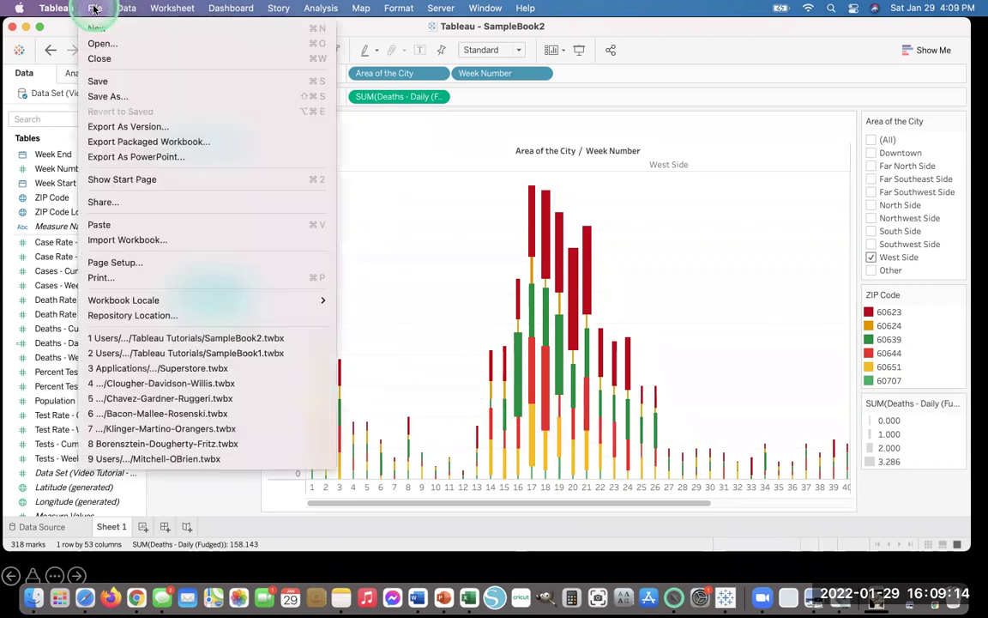
left_click(103, 96)
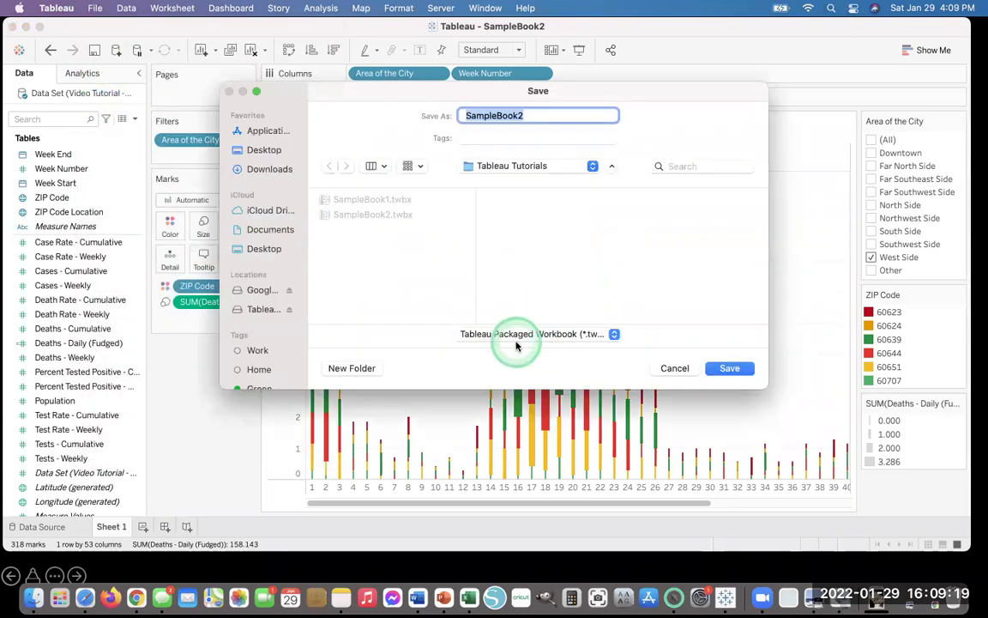
left_click(538, 119)
key("BackSpace")
type("3")
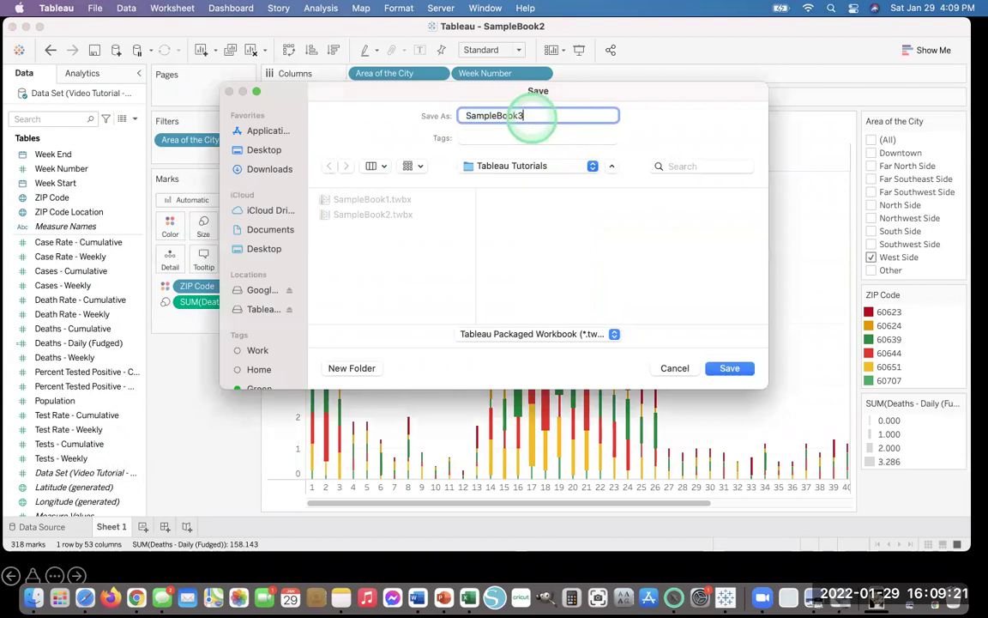
left_click(729, 370)
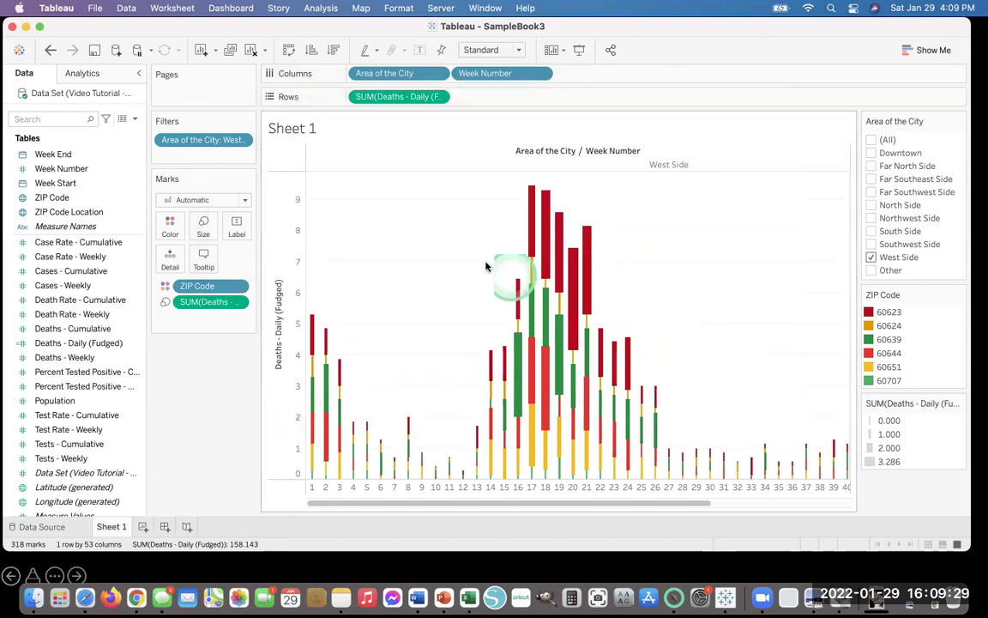
Step: Clear Sheet 1 and save the workbook as SampleBook4 in the Tableau Tutorials folder
left_click(250, 50)
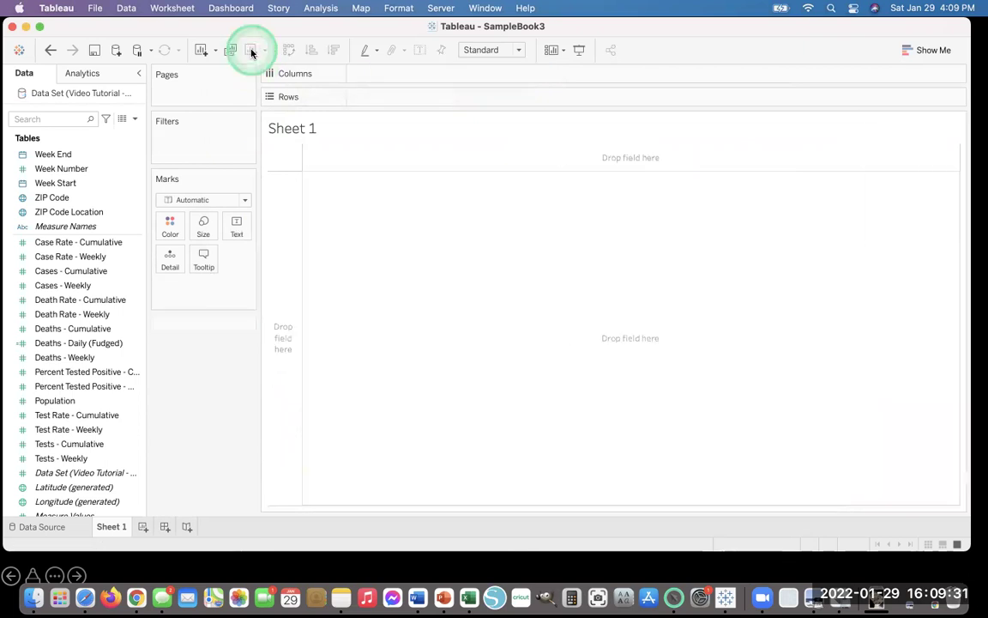
left_click(95, 7)
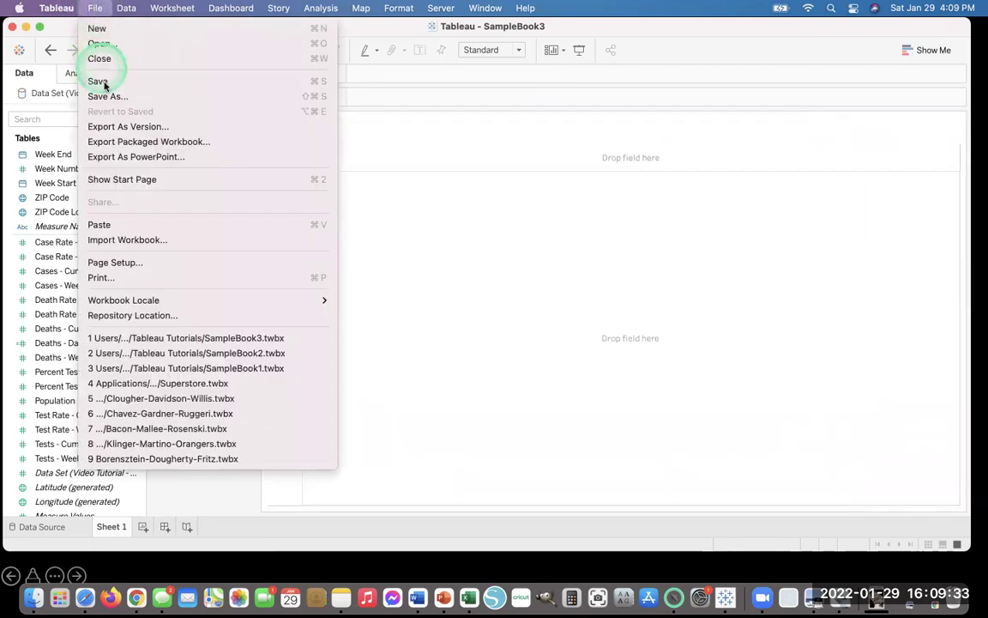
left_click(106, 95)
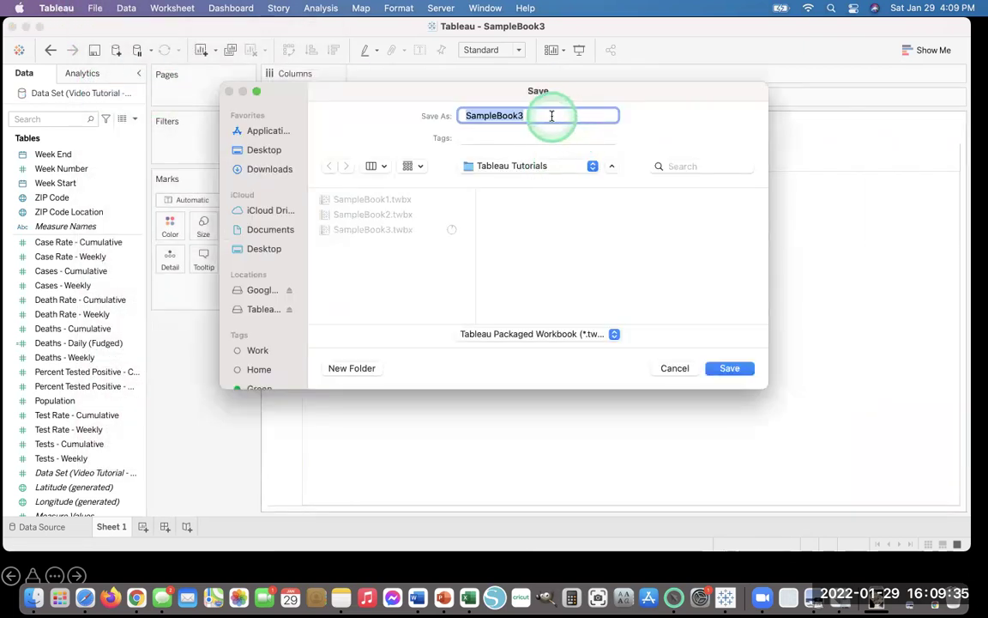
left_click(551, 116)
key("BackSpace")
type("4")
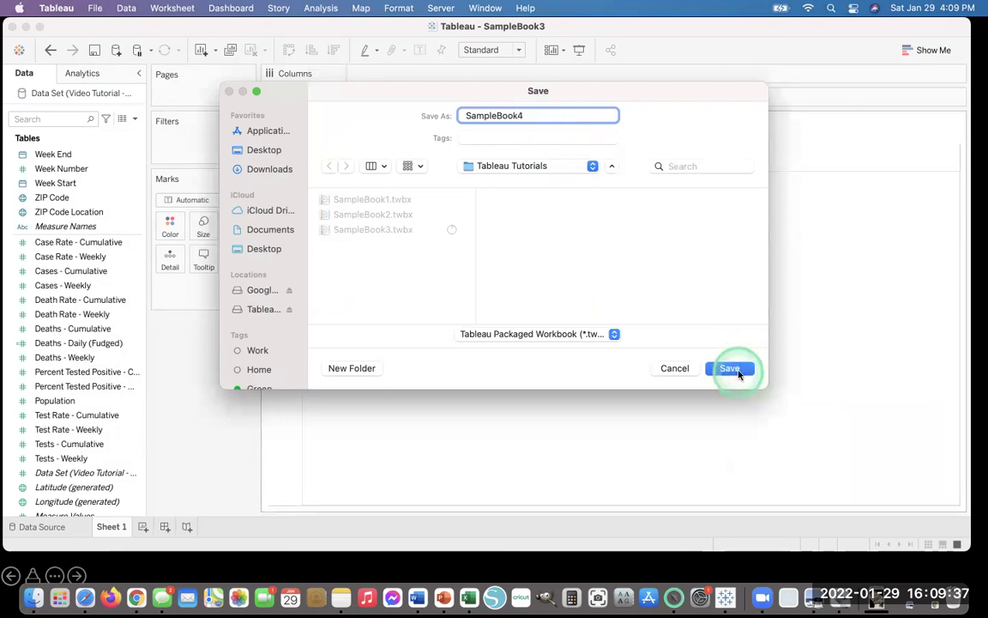
left_click(736, 370)
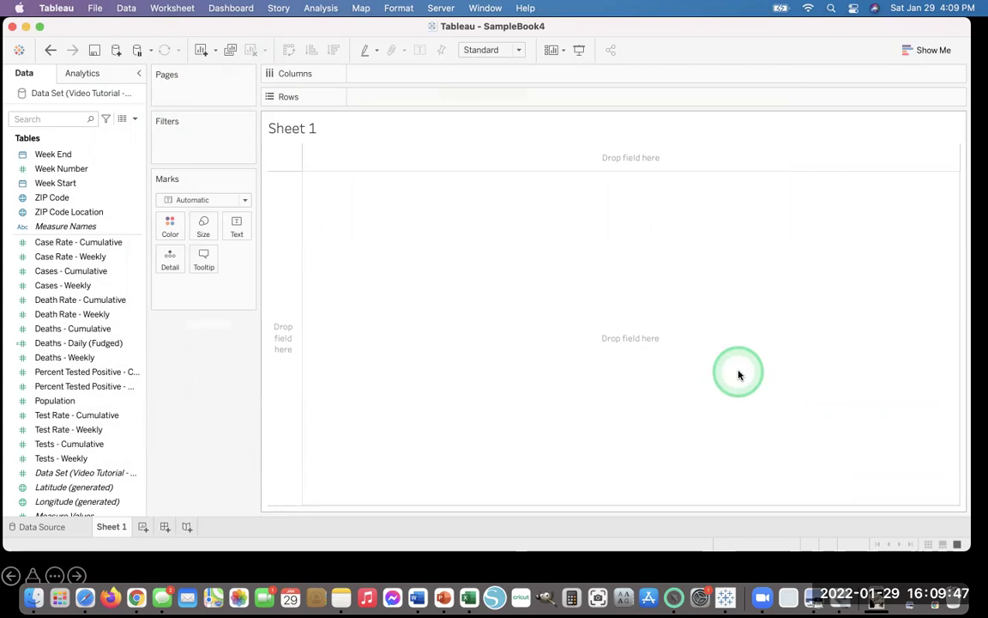
Step: Plot the ZIP Code field on the empty sheet as a map of ZIP code points
left_click(62, 198)
left_click_drag(62, 198, 408, 263)
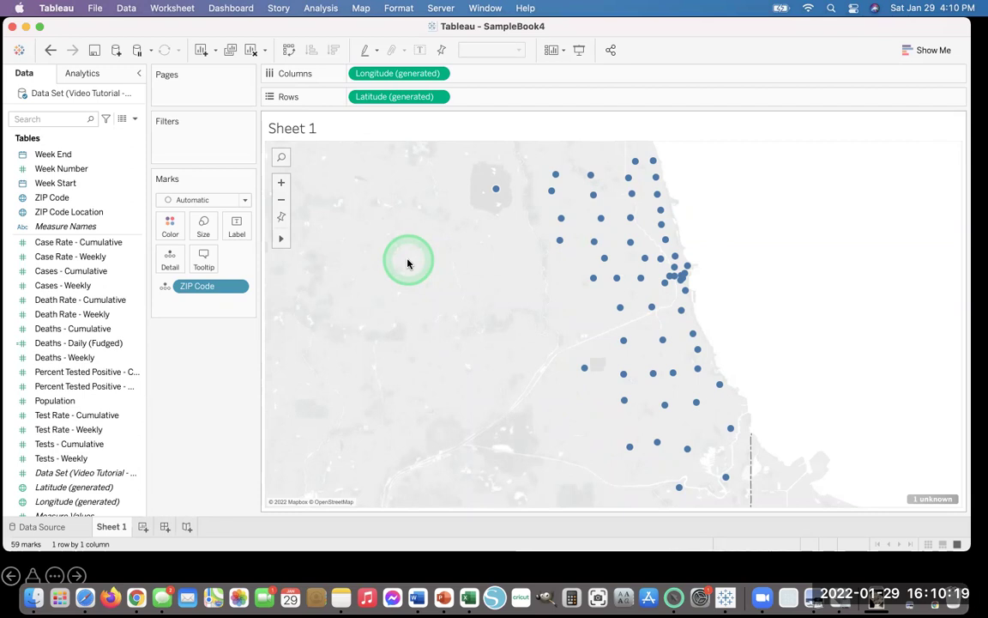
Step: Color the ZIP code points by the Area of the City field
scroll(73, 209, "up", 2)
left_click(60, 157)
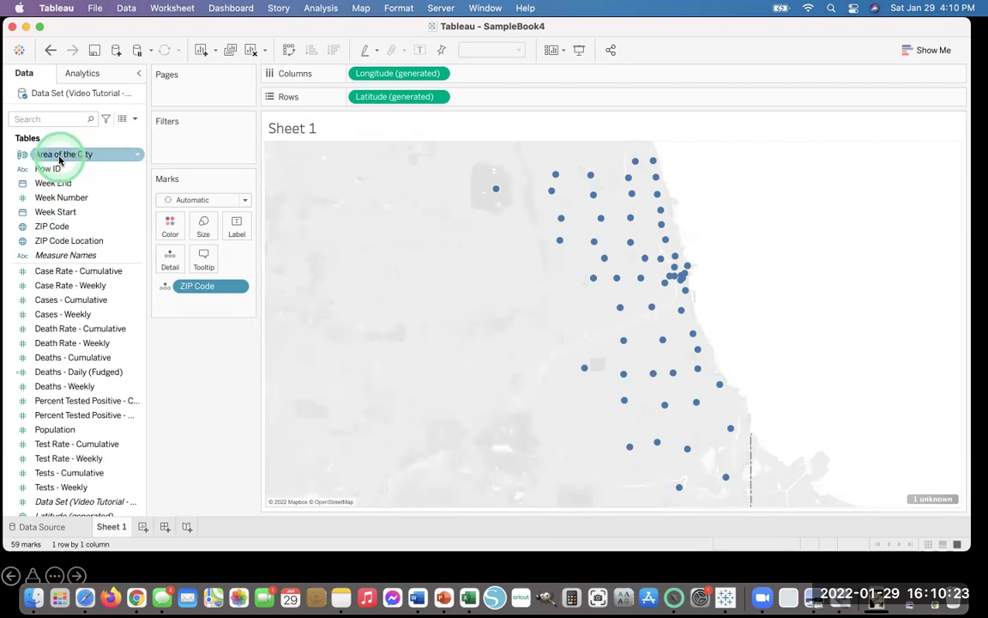
left_click_drag(60, 160, 171, 227)
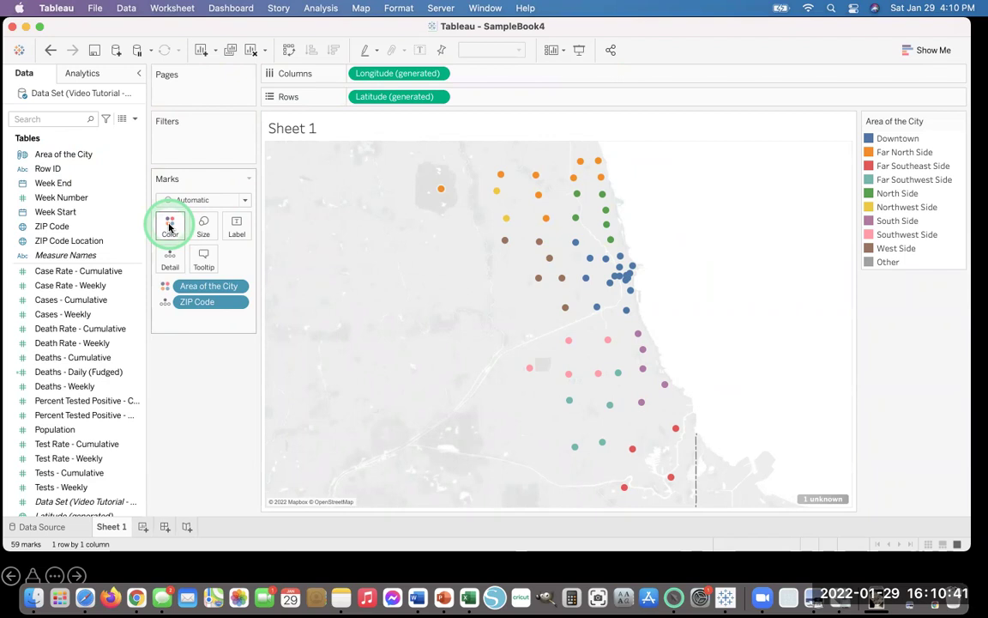
Step: Assign the Tableau Classic 10 palette to the Area of the City colors and apply it
left_click(169, 226)
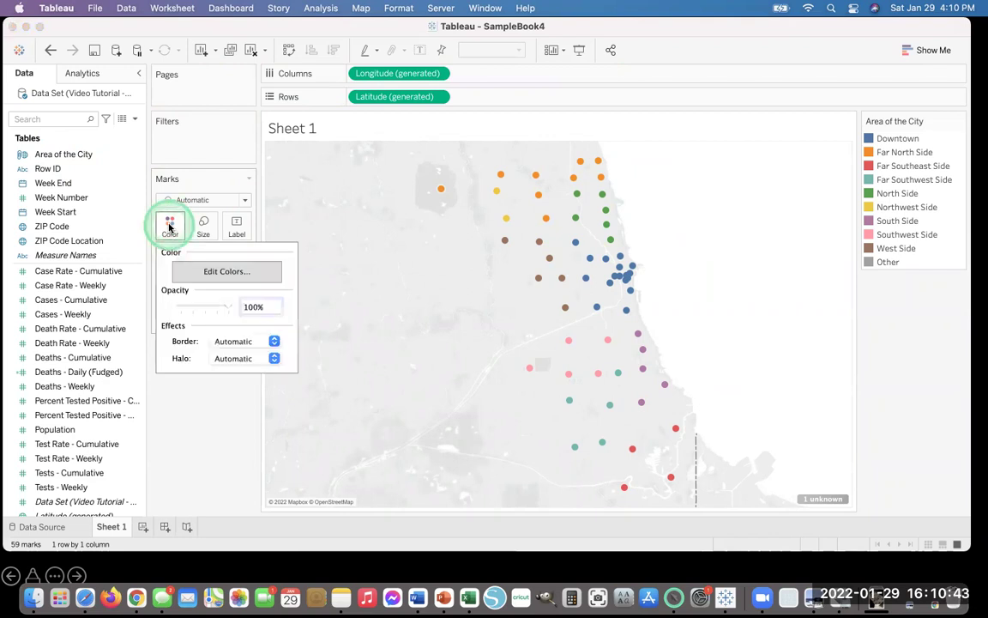
left_click(214, 271)
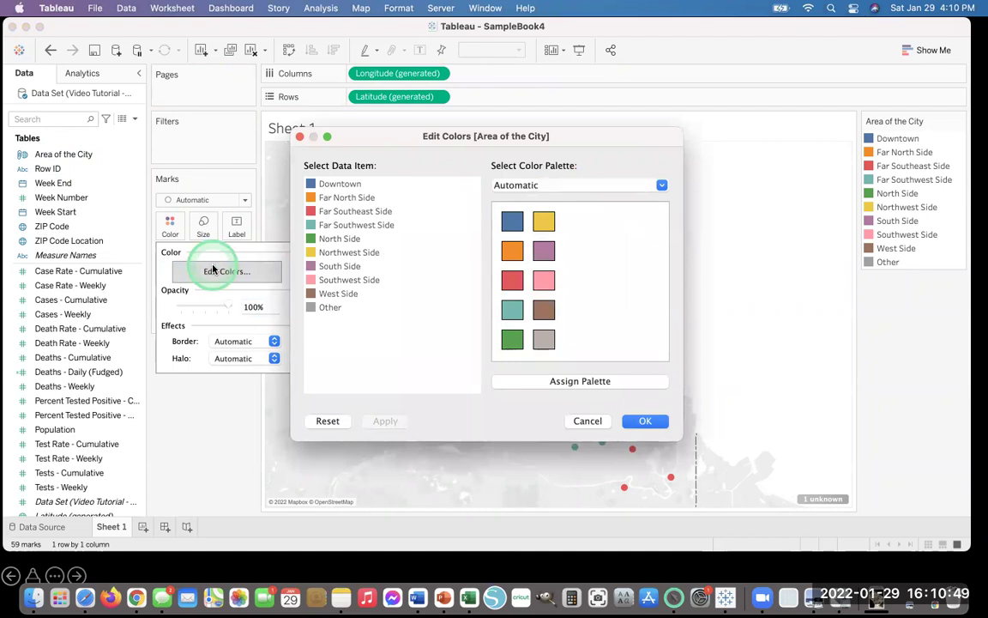
left_click(661, 185)
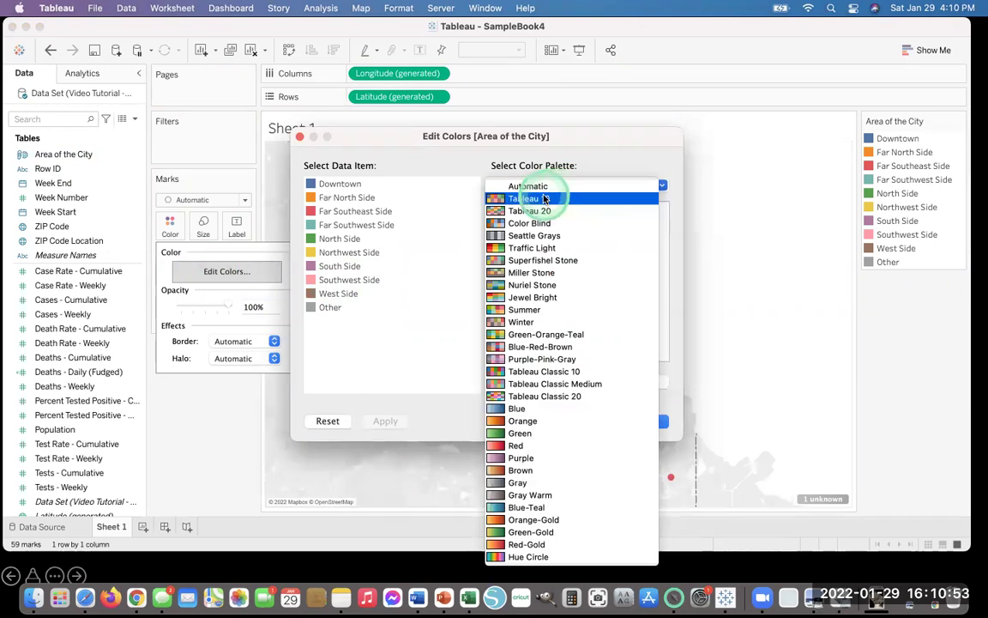
left_click(534, 372)
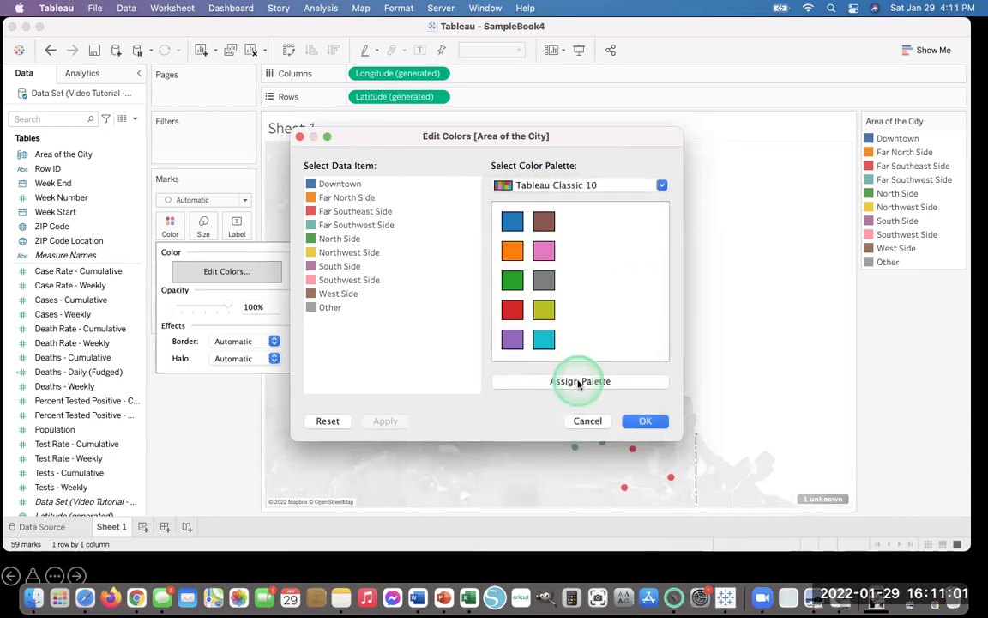
left_click(557, 382)
left_click(385, 421)
left_click(645, 421)
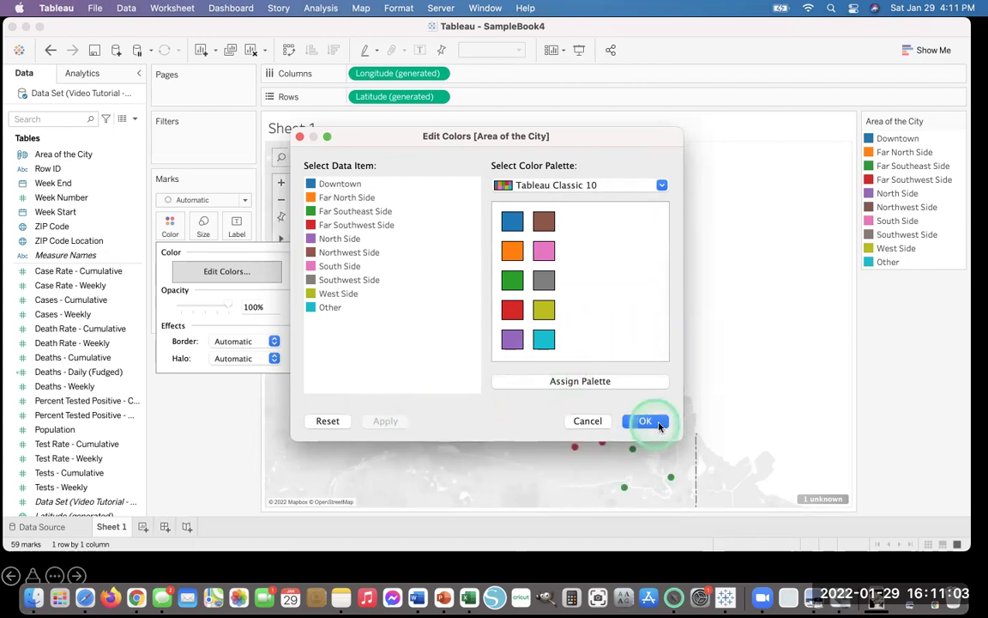
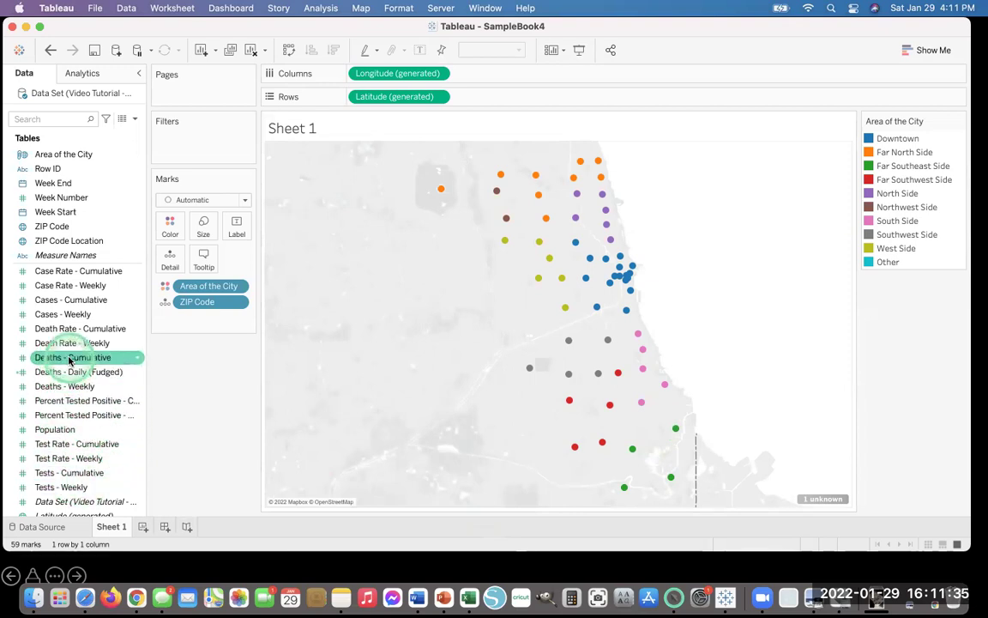
Step: Size the map points by Deaths - Cumulative, and replace that size field with Cases - Cumulative
left_click_drag(69, 356, 205, 239)
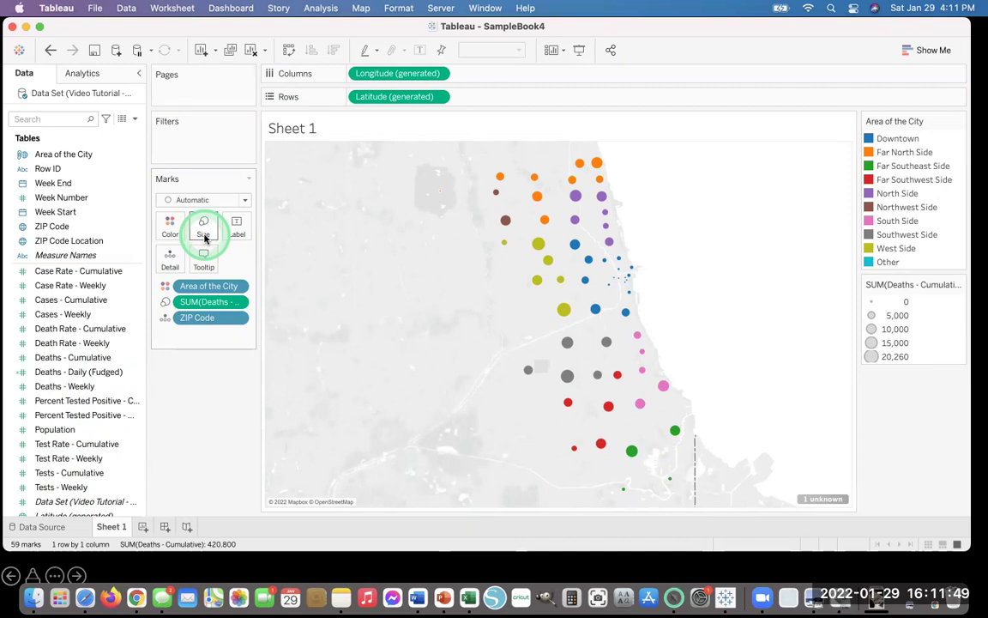
left_click(69, 299)
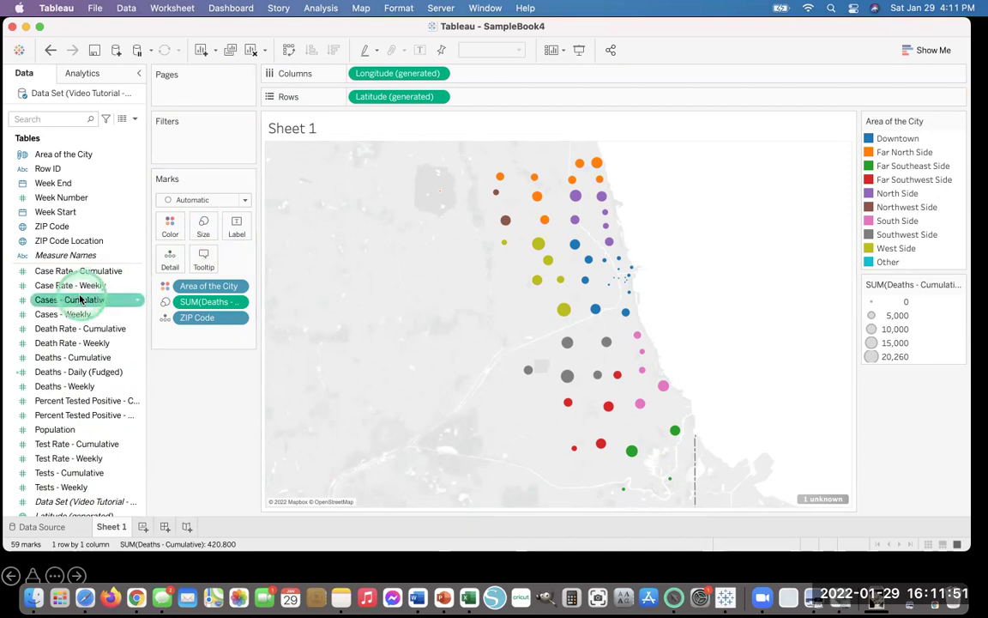
left_click_drag(68, 299, 204, 234)
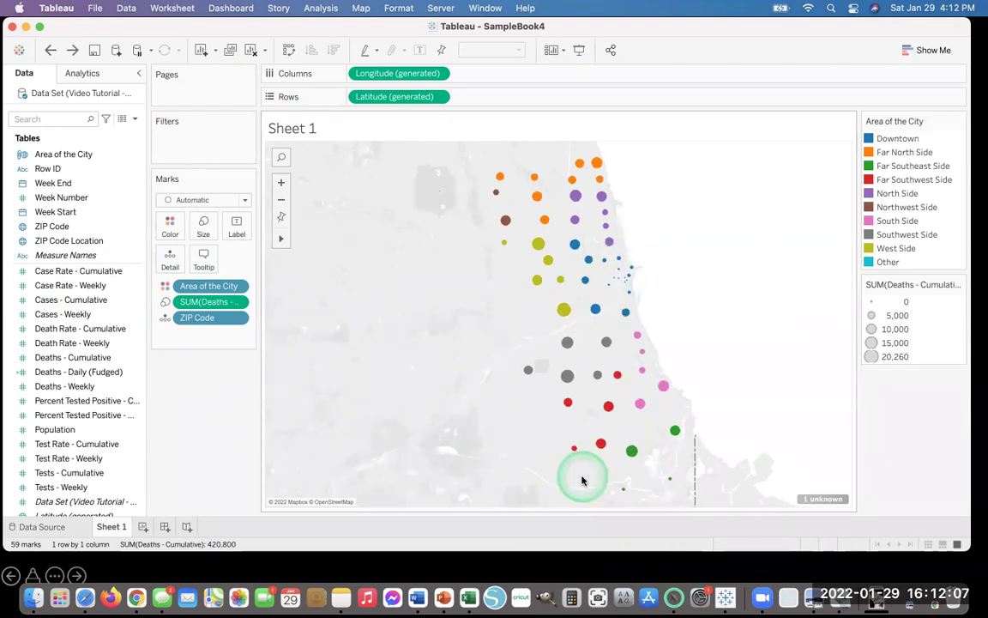
Step: Compare the Deaths - Cumulative and Cases - Cumulative point sizes by undoing and redoing the size field replacement
key("super+z")
key("super+shift+z")
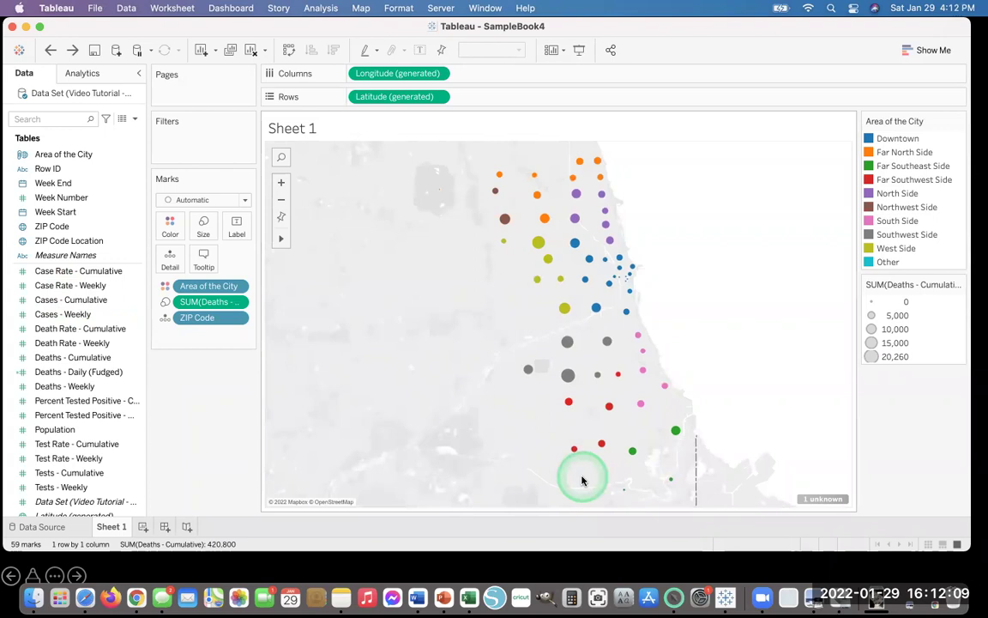
key("super+z")
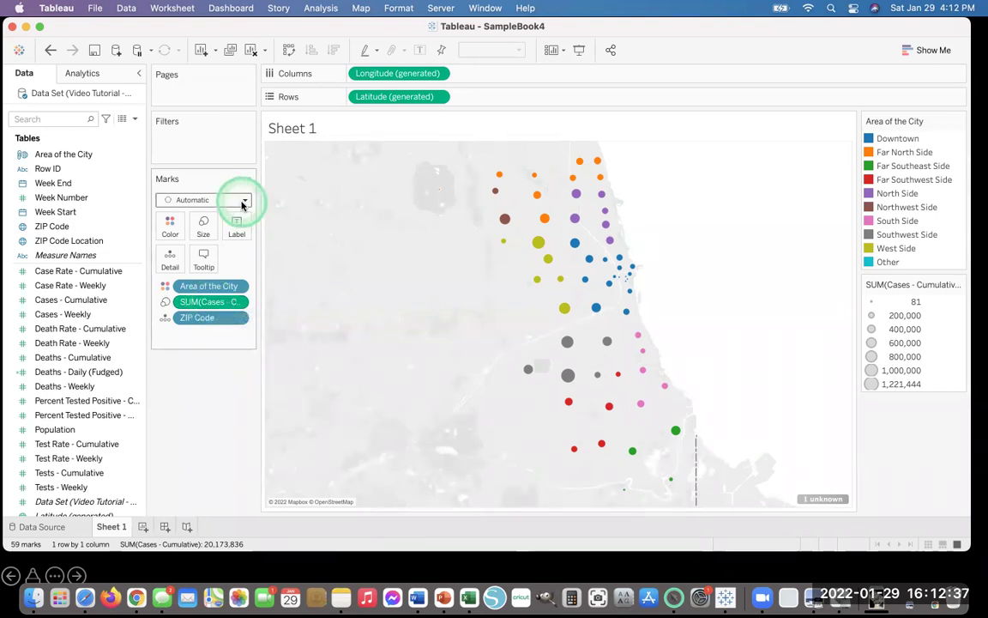
Step: Change the mark type to Map so the ZIP codes are drawn as filled areas
left_click(242, 202)
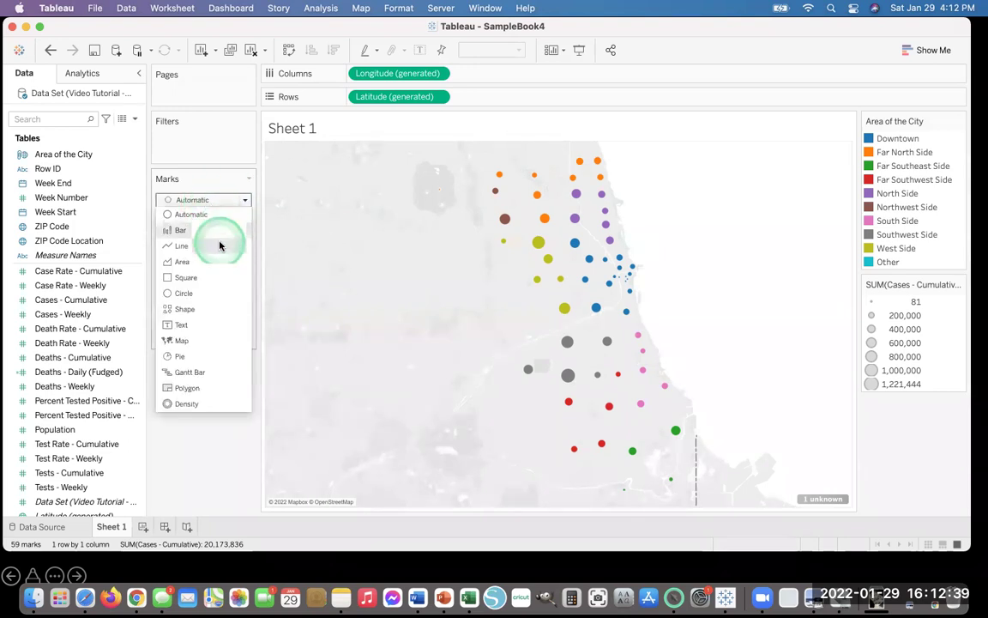
left_click(176, 340)
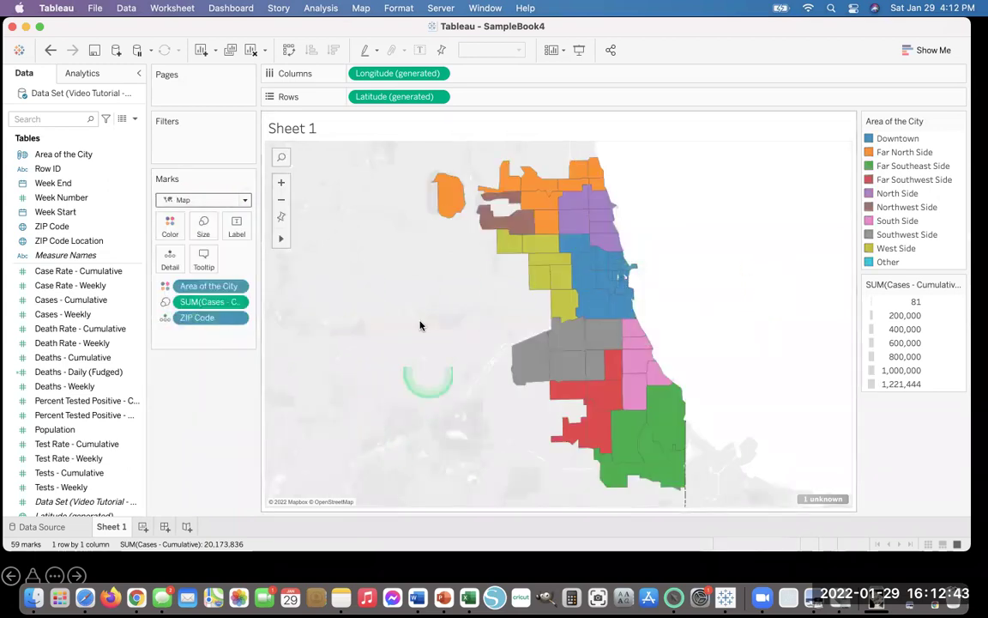
left_click(342, 416)
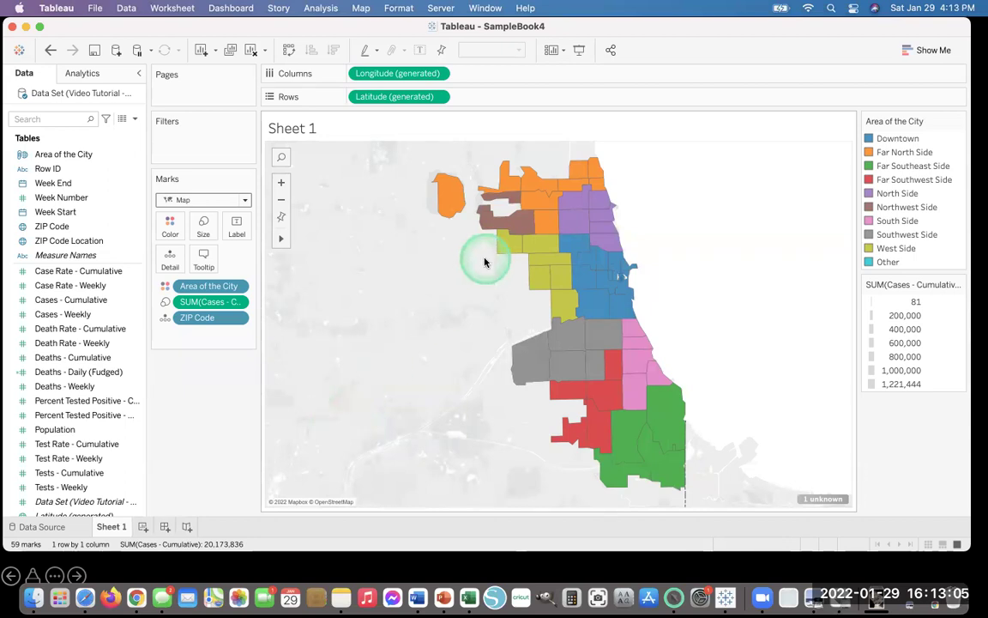
Step: Duplicate the Longitude (generated) field on Columns to create two side-by-side maps
left_click_drag(412, 77, 522, 76)
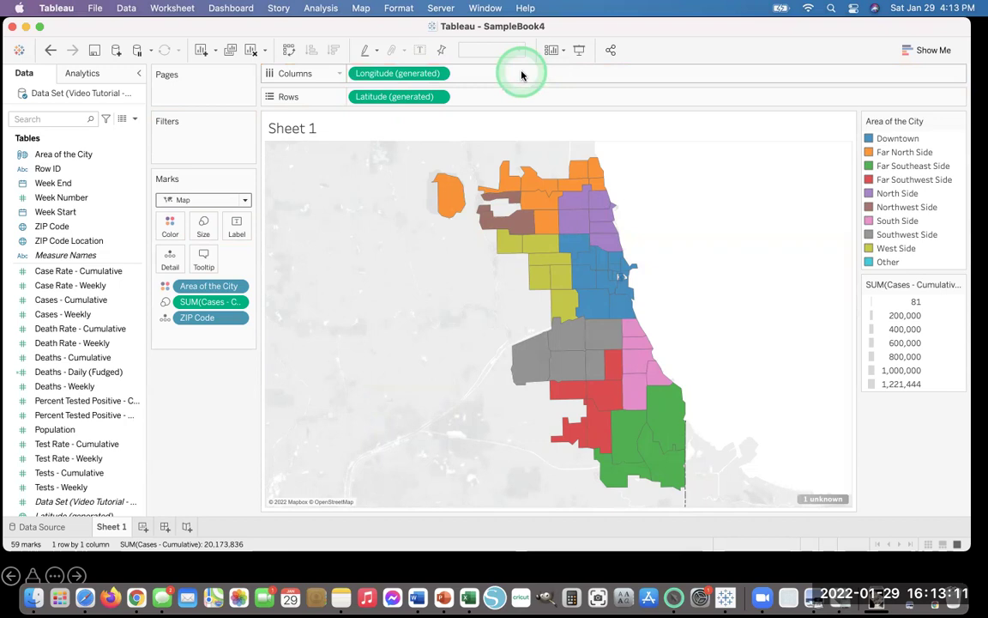
left_click_drag(420, 73, 486, 82)
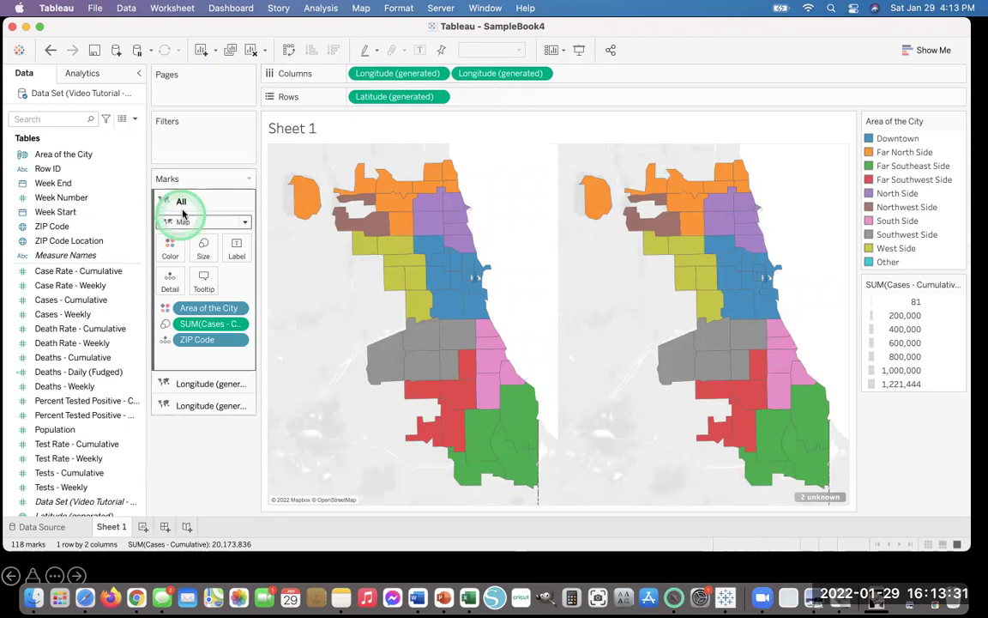
Step: On the first map only, replace the Area of the City coloring with Cases - Cumulative and remove the Cases - Cumulative size field
left_click(187, 386)
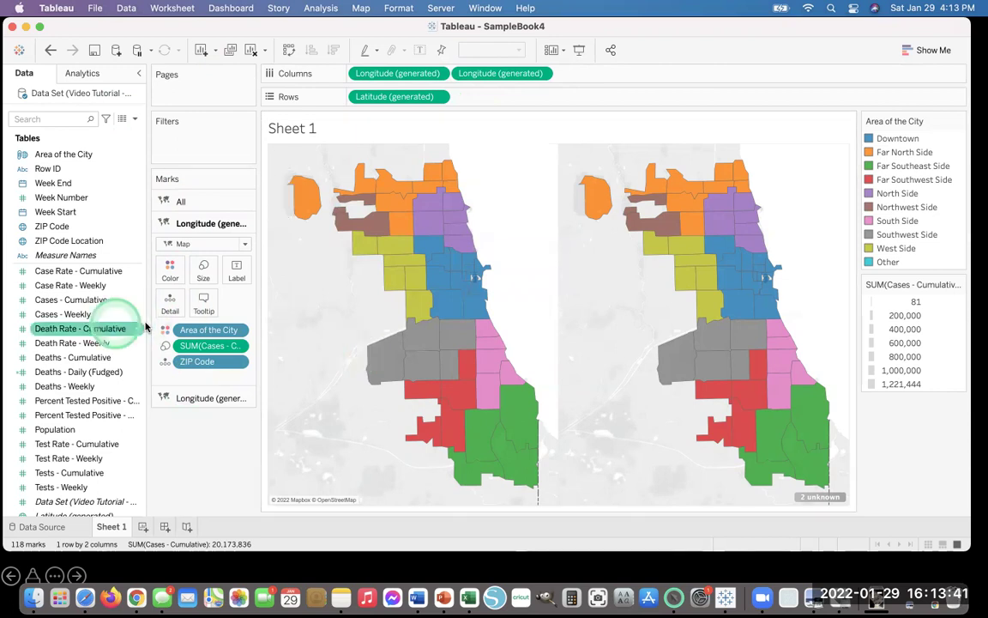
left_click_drag(200, 330, 78, 371)
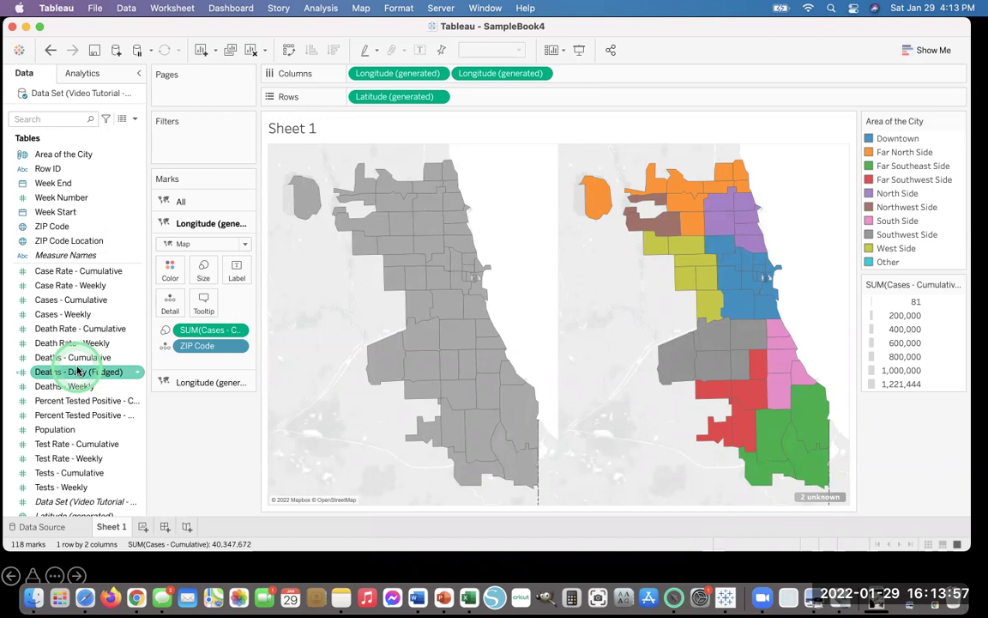
left_click(54, 360)
left_click(52, 343)
mouse_move(71, 300)
left_mouse_down()
mouse_move(111, 302)
mouse_move(169, 273)
left_mouse_up()
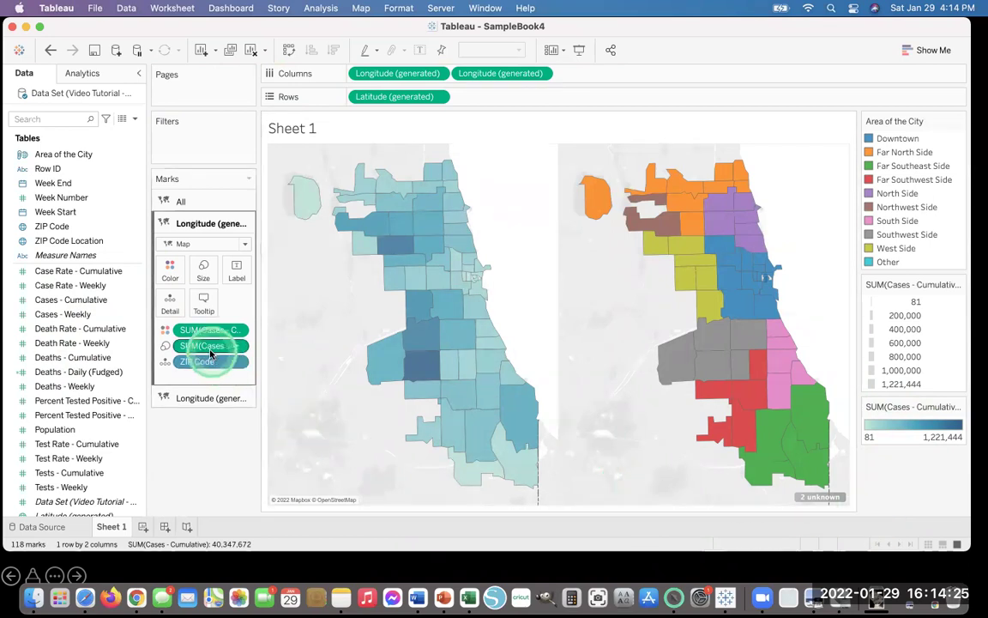
left_click_drag(210, 345, 69, 378)
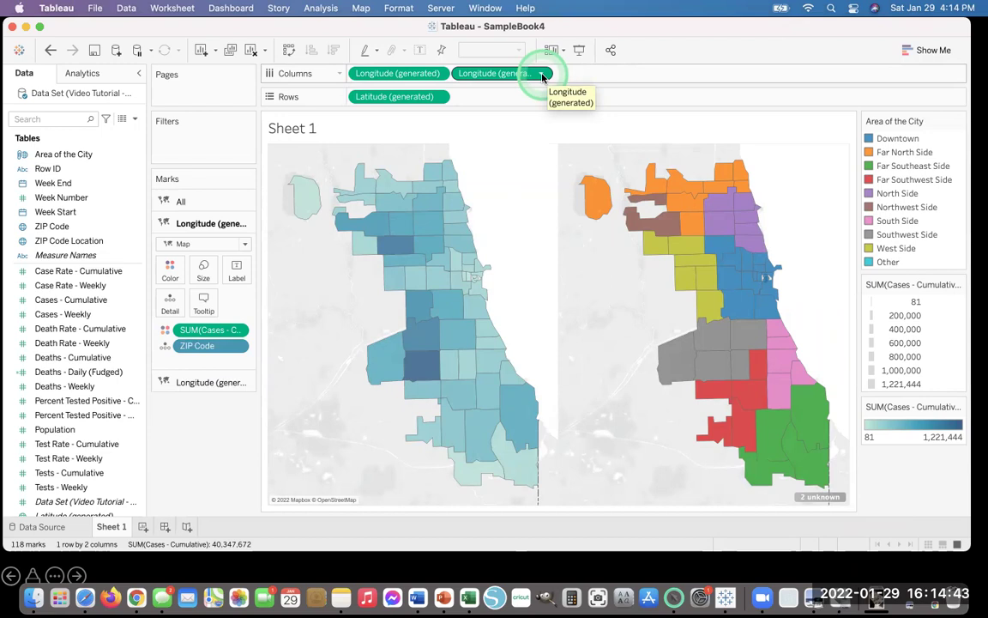
Step: Overlay the two maps as a dual axis and reorder the longitude fields so the Cases - Cumulative layer lies on top
left_click(542, 77)
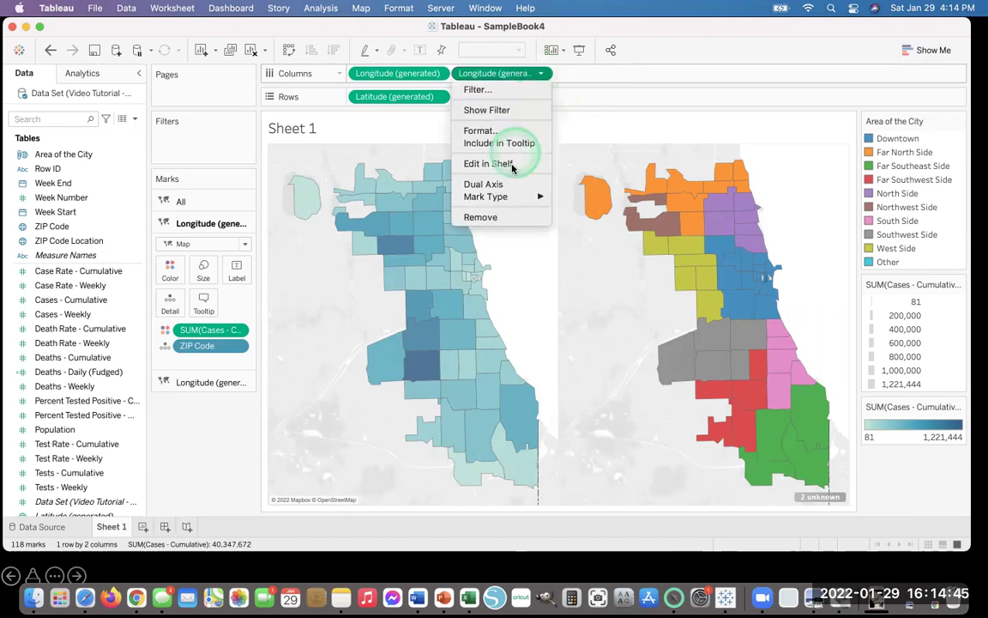
left_click(485, 185)
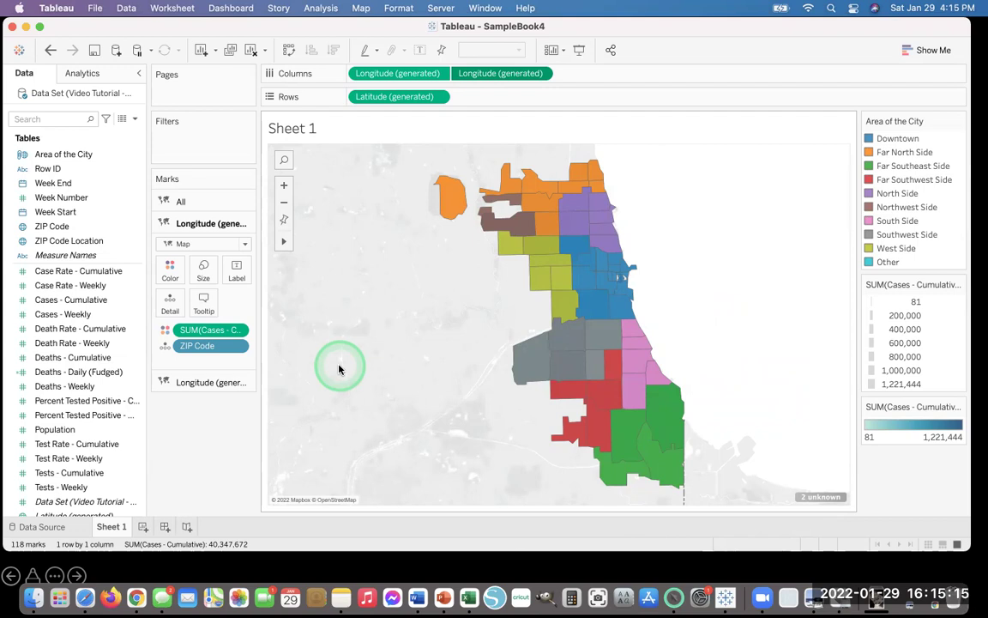
left_click_drag(385, 77, 598, 79)
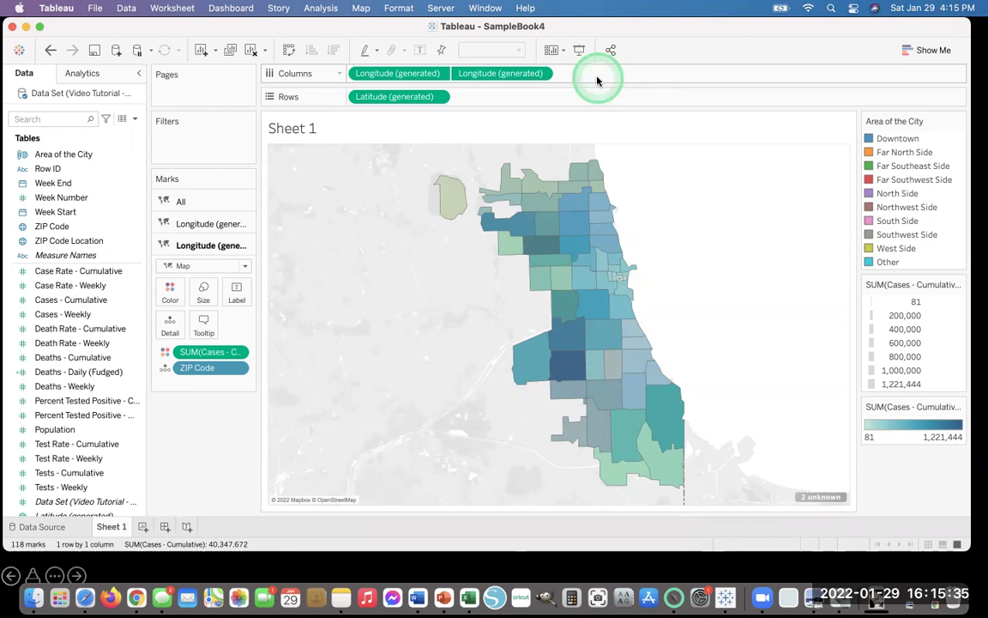
Step: Set the color palette of the Cases - Cumulative map layer to Gray
left_click(189, 246)
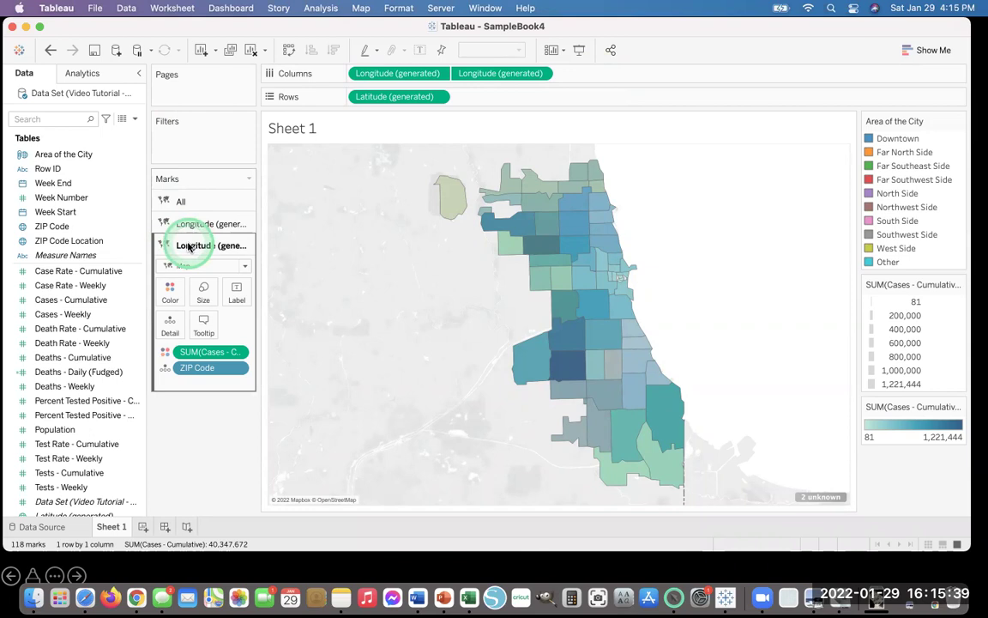
left_click(203, 353)
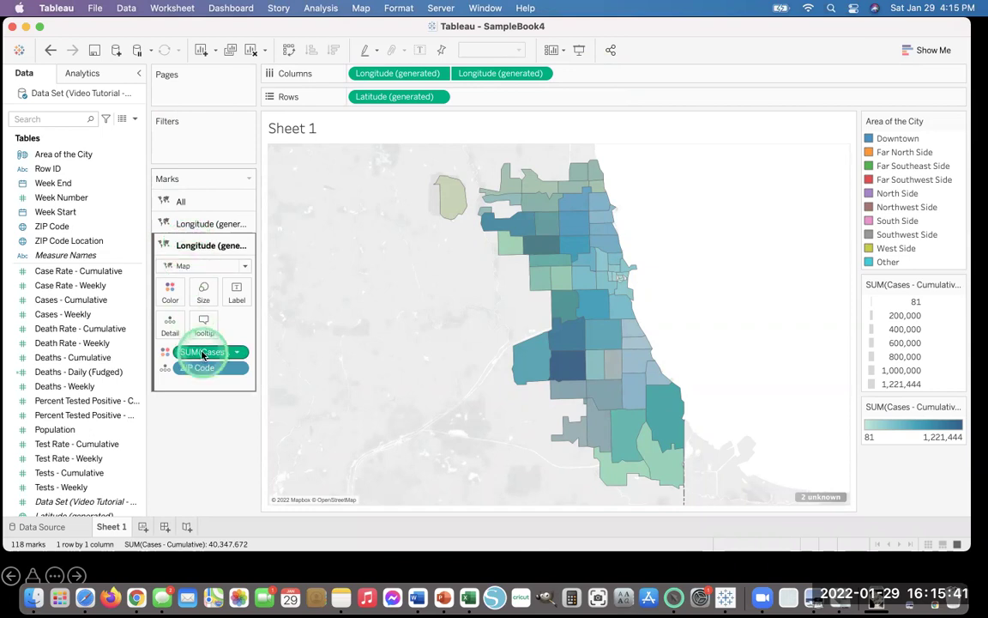
left_click(168, 288)
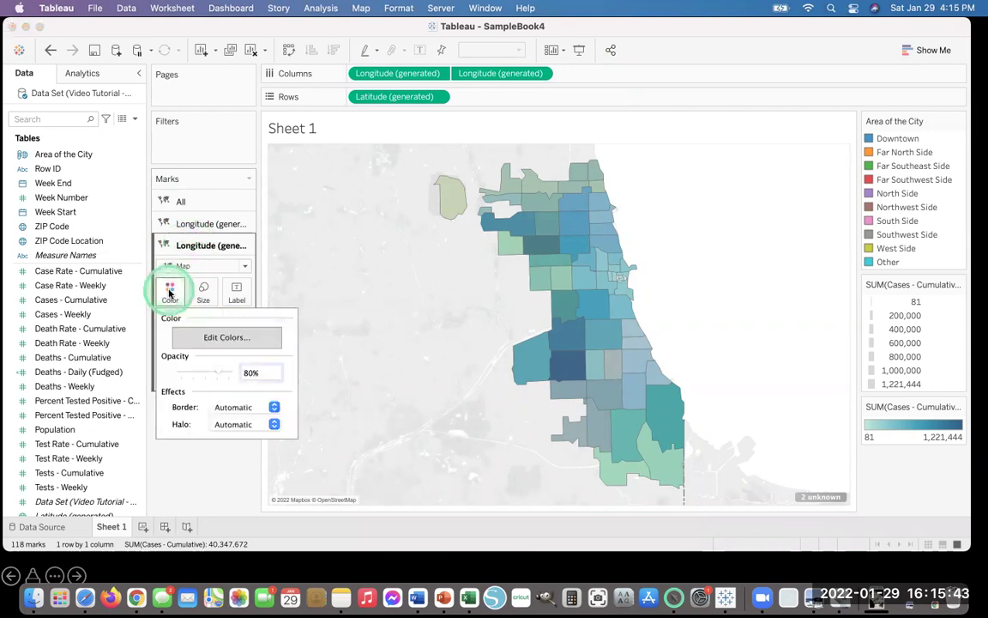
left_click(226, 337)
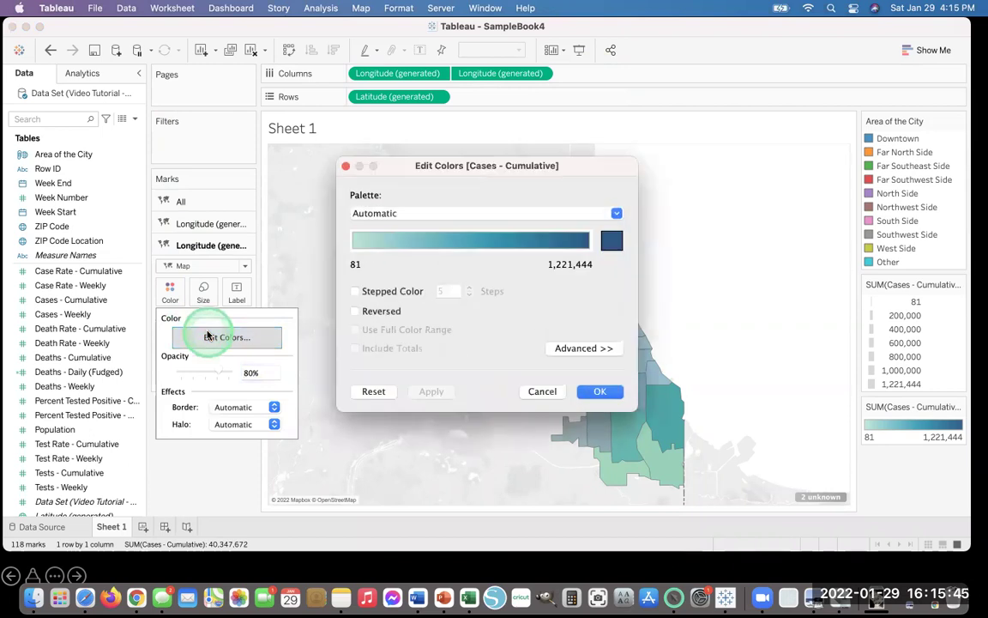
left_click(608, 239)
left_click(617, 214)
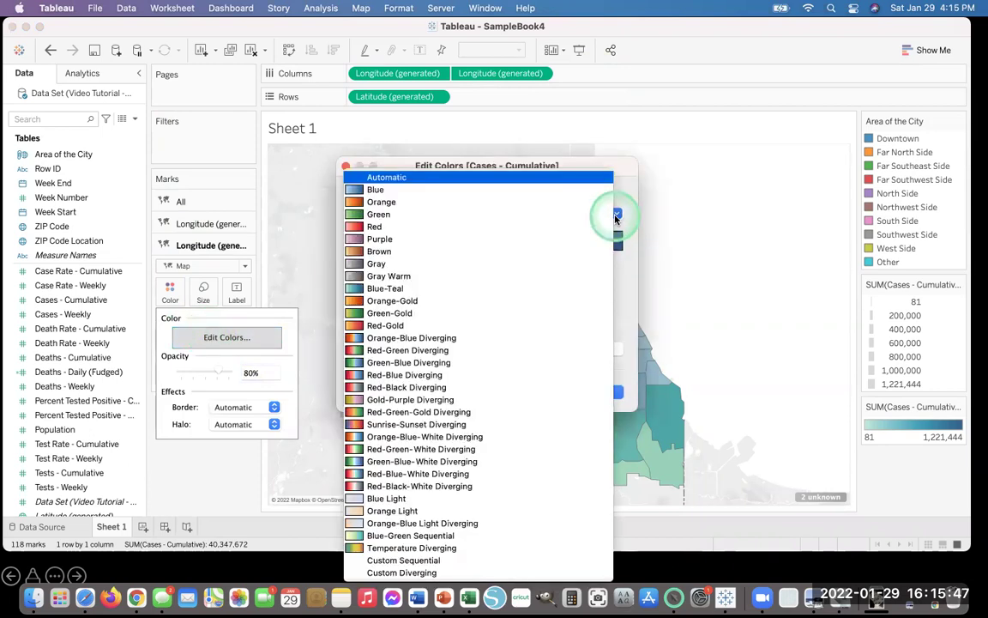
left_click(383, 264)
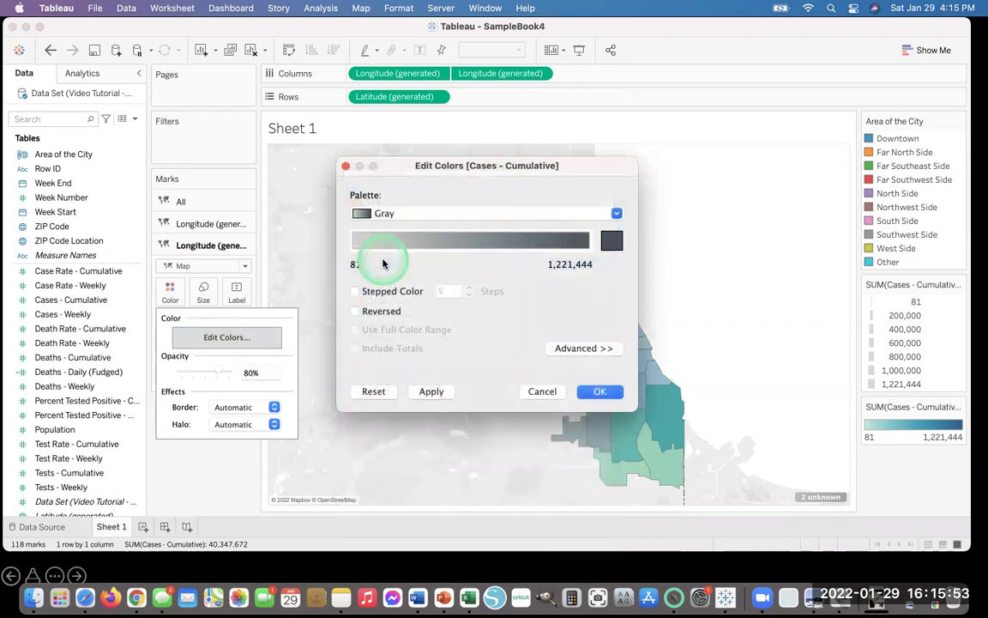
left_click(601, 391)
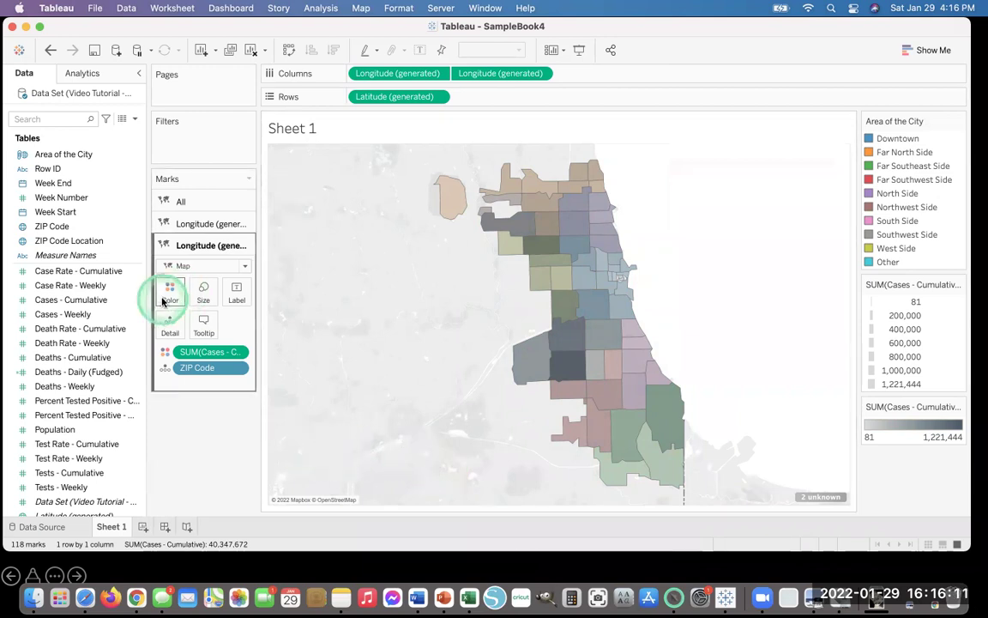
Step: Set the opacity of the gray Cases - Cumulative layer to 50%
left_click(165, 296)
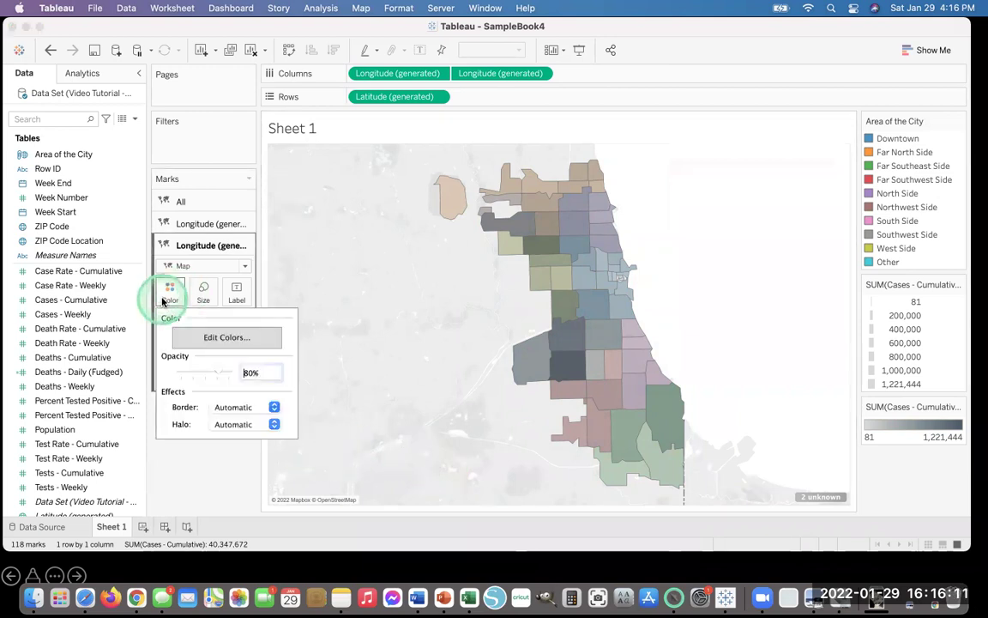
left_click(248, 372)
type("50")
key("Return")
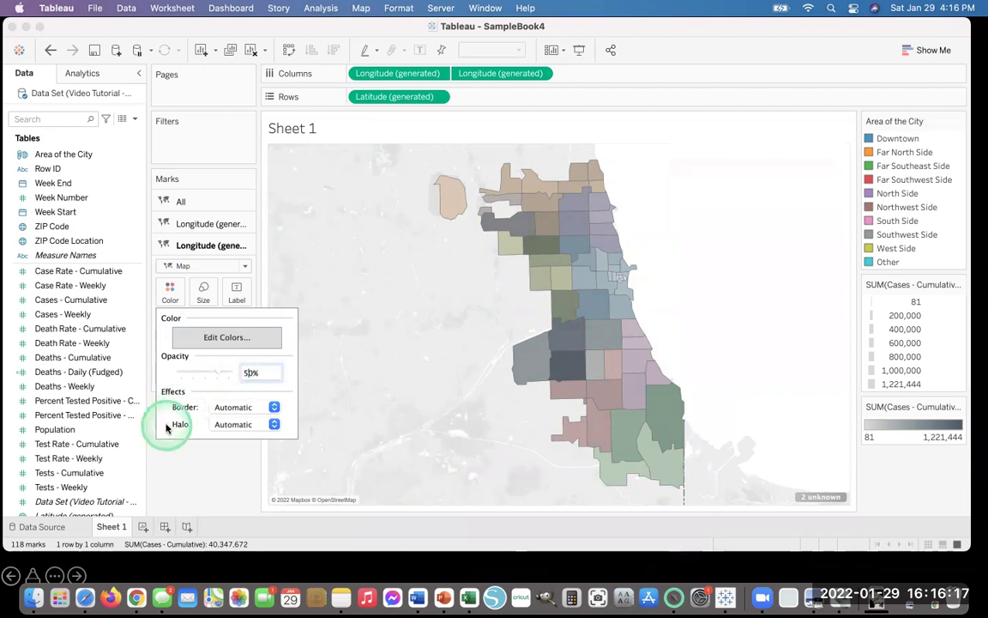
left_click(186, 464)
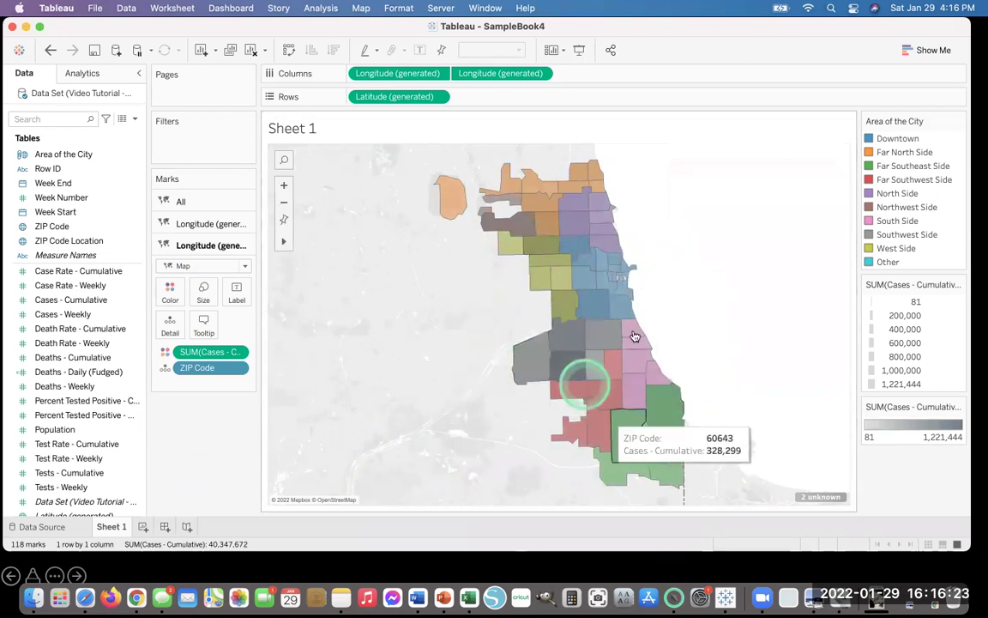
Step: Add Area of the City as a detail on all map layers and check the map tooltips
left_click(208, 341)
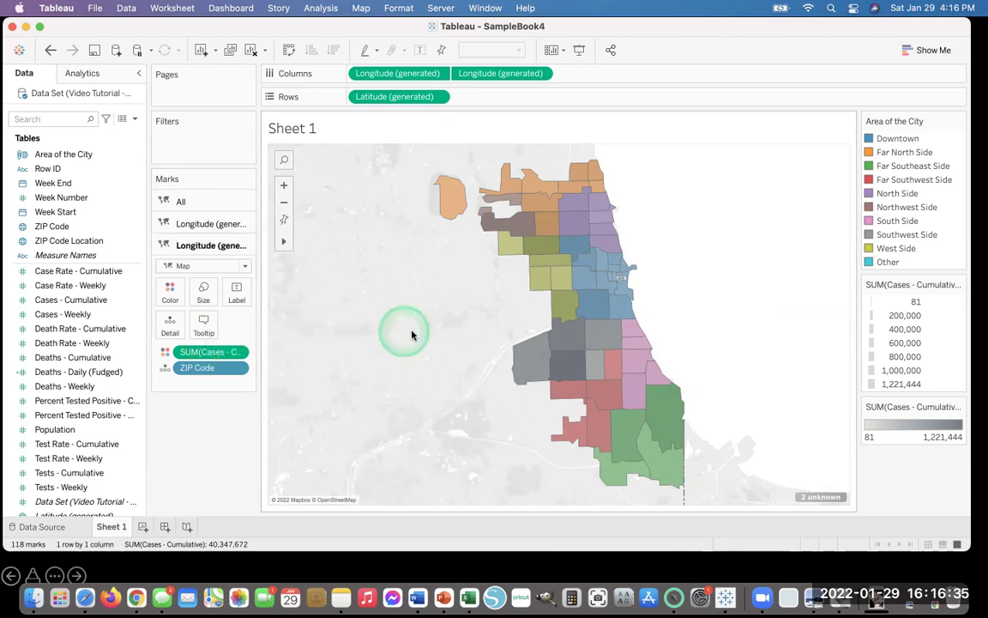
mouse_move(575, 378)
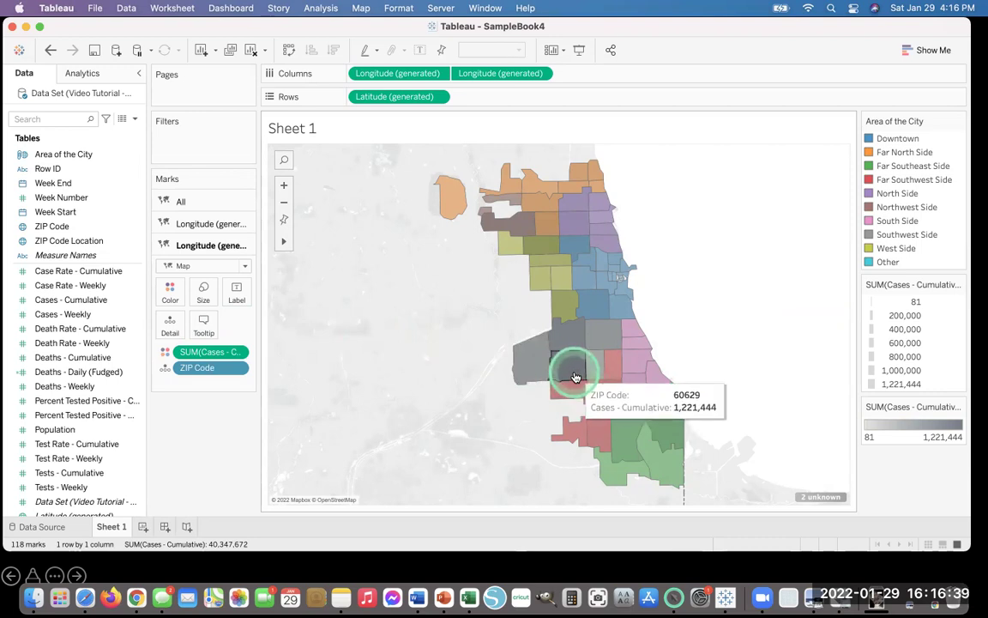
mouse_move(519, 225)
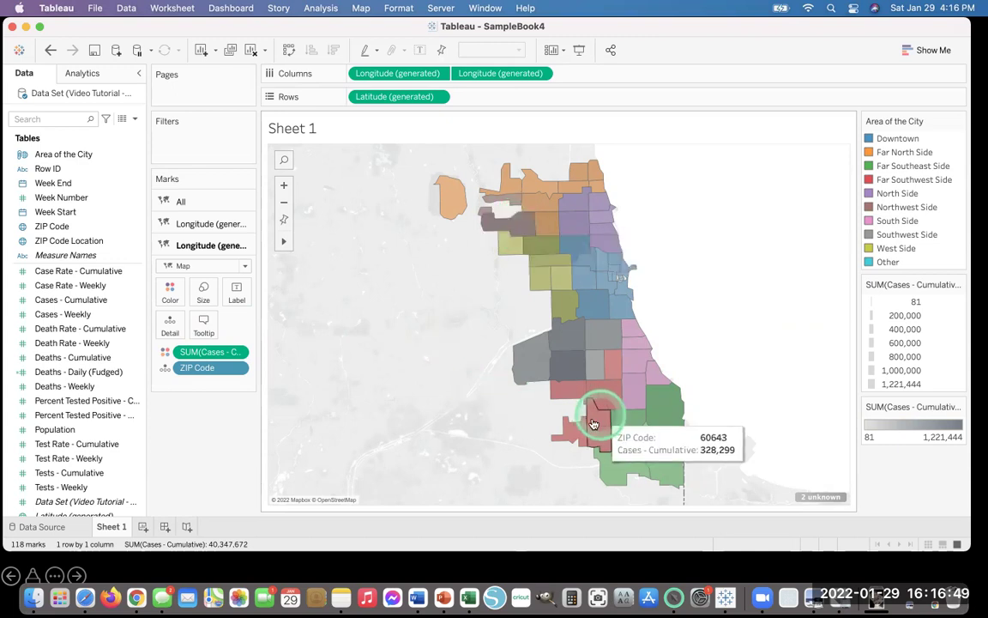
mouse_move(606, 392)
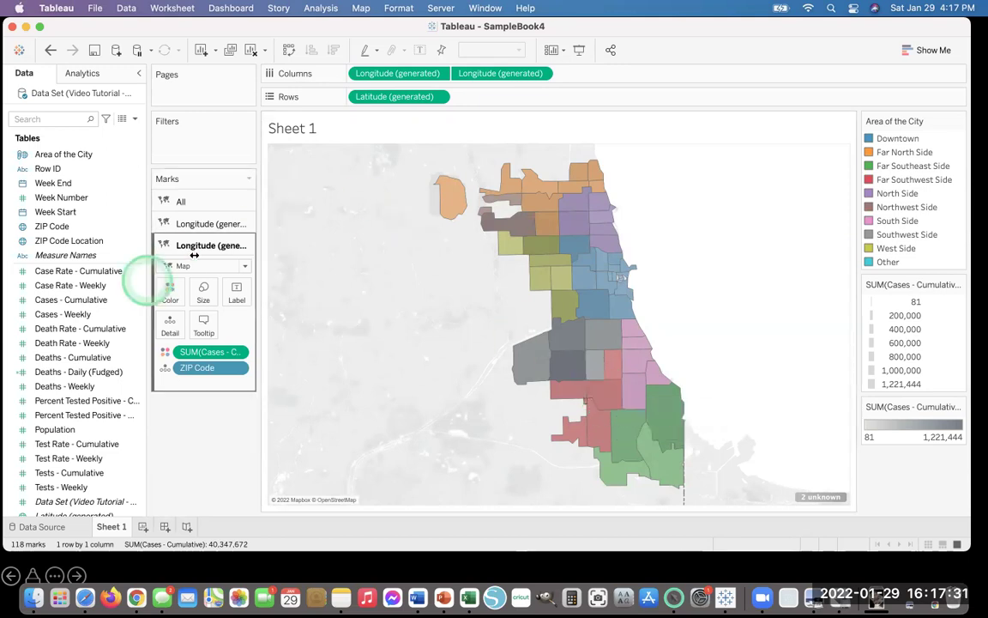
left_click(181, 201)
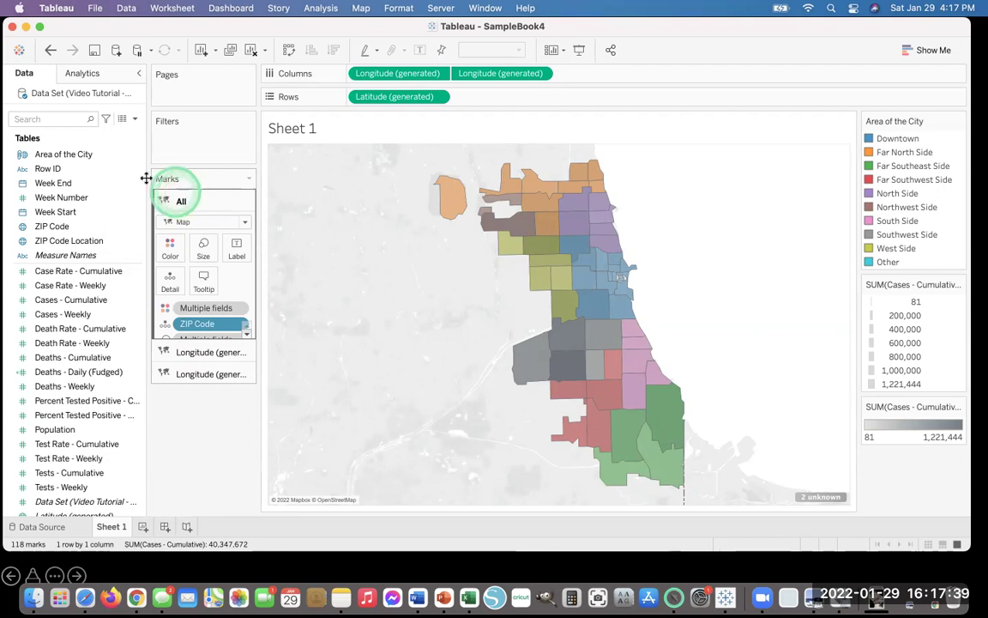
left_click(58, 155)
mouse_move(58, 155)
left_mouse_down()
mouse_move(137, 225)
mouse_move(139, 274)
mouse_move(167, 288)
left_mouse_up()
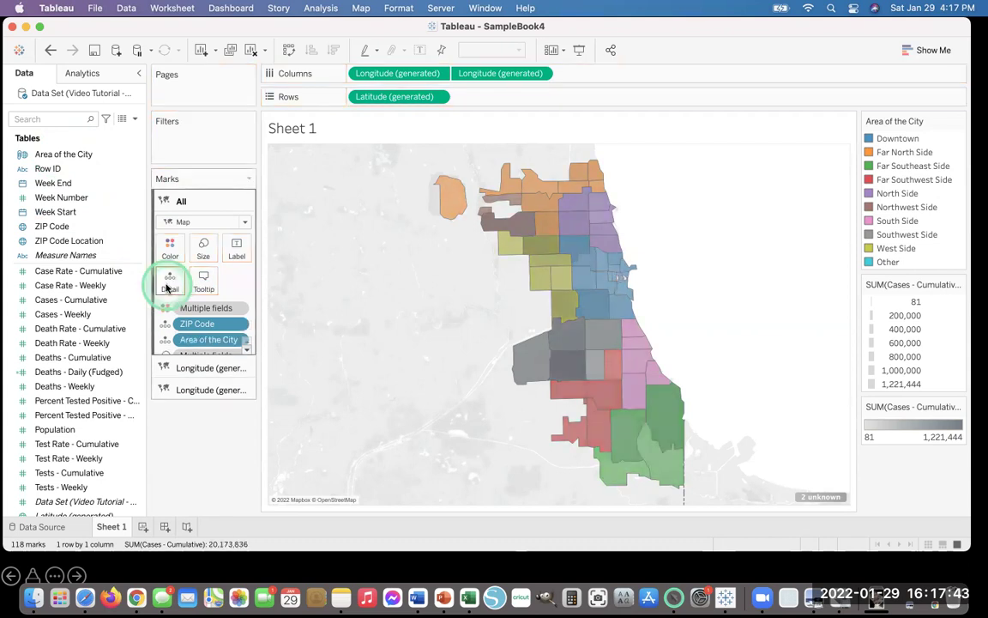
left_click(429, 457)
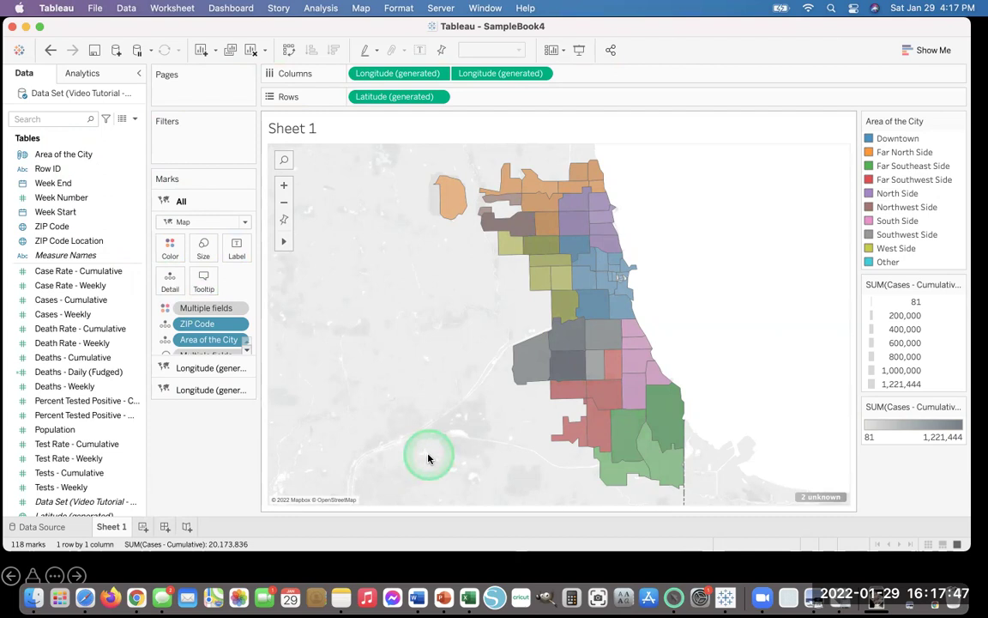
left_click(675, 279)
left_click(569, 348)
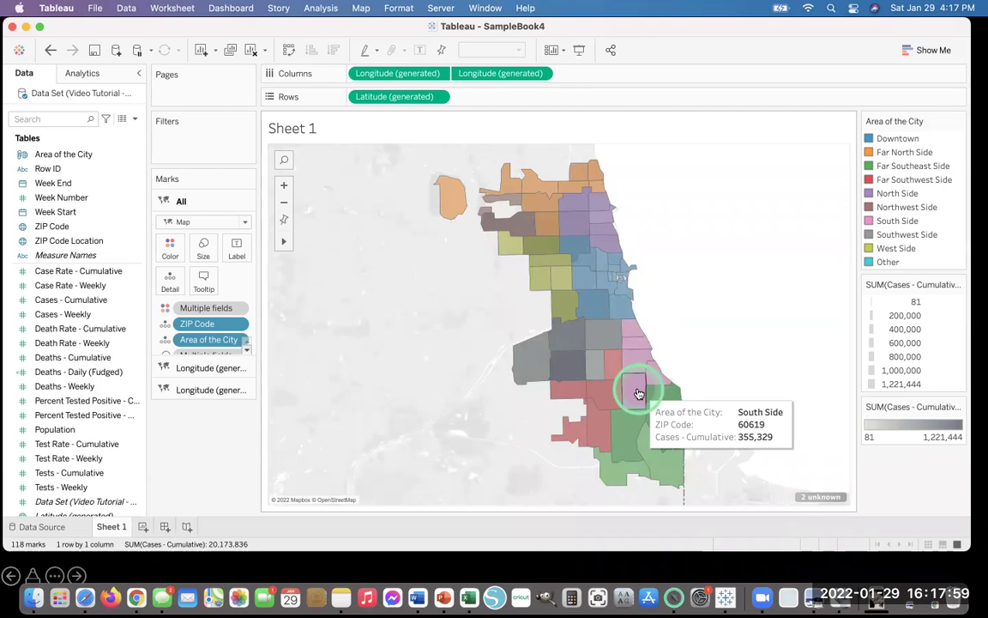
Step: Clear the tooltip text for all layers and start it with the line "<ZIP Code> (<Area of the City>)"
left_click(235, 257)
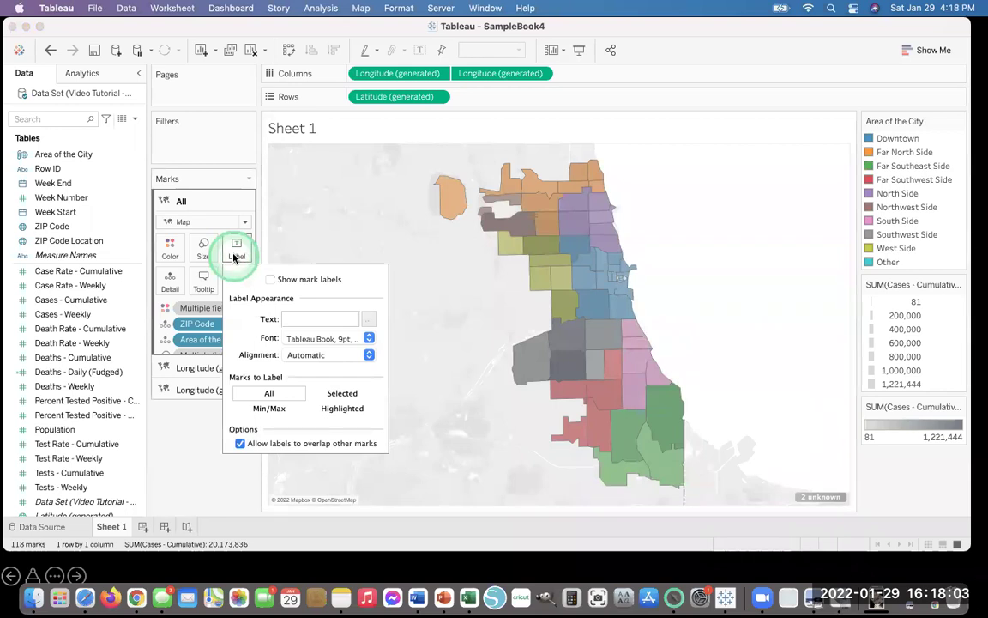
left_click(204, 282)
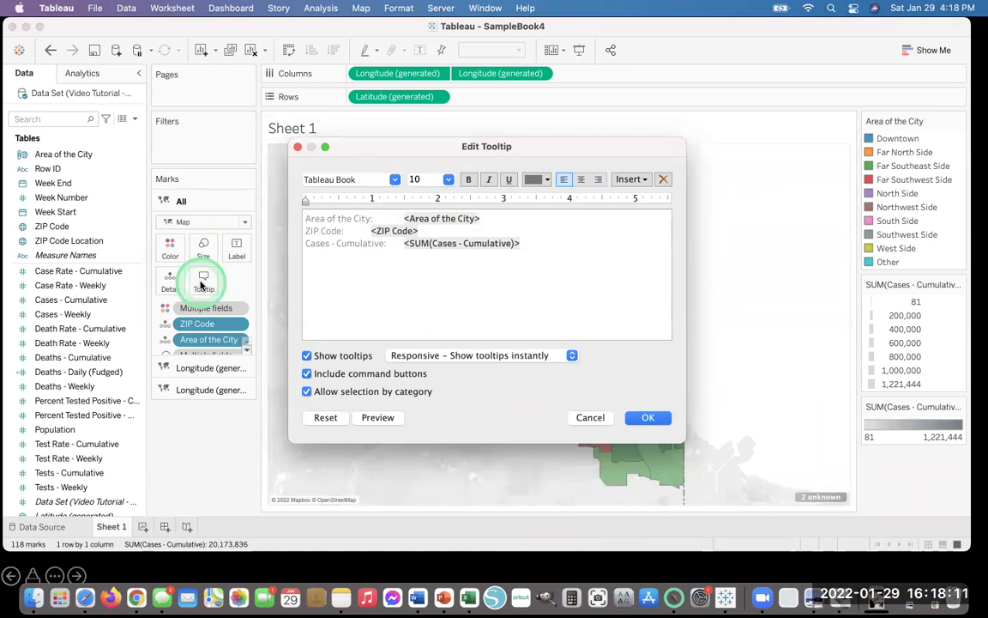
key("super+a")
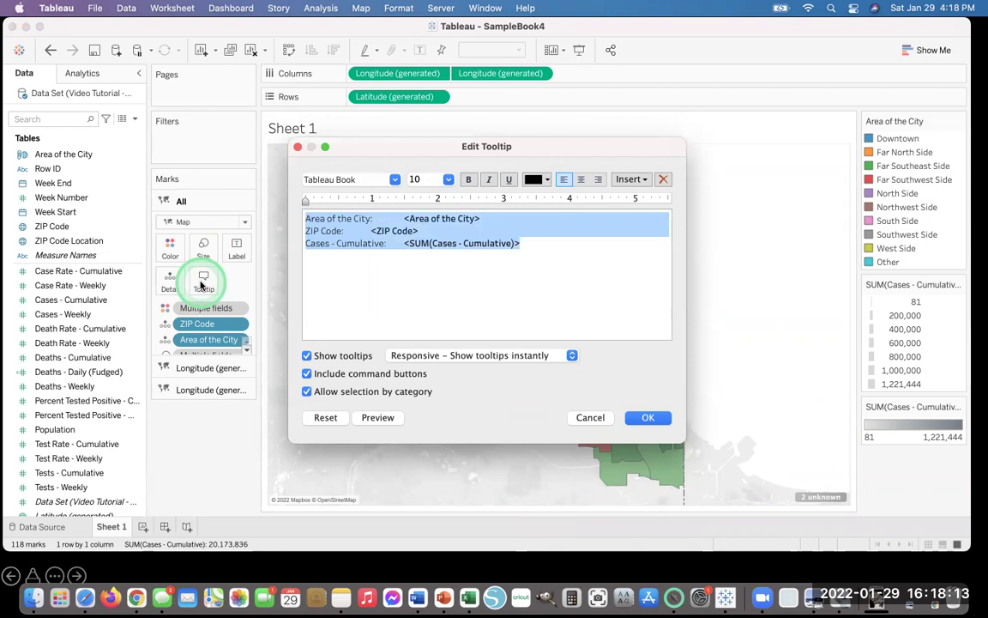
key("BackSpace")
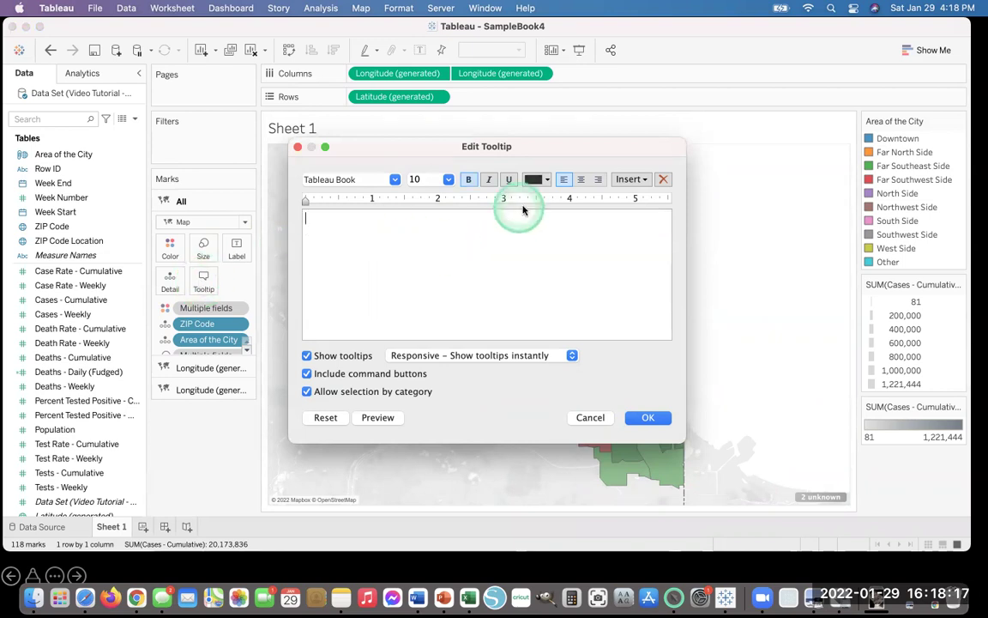
left_click(644, 181)
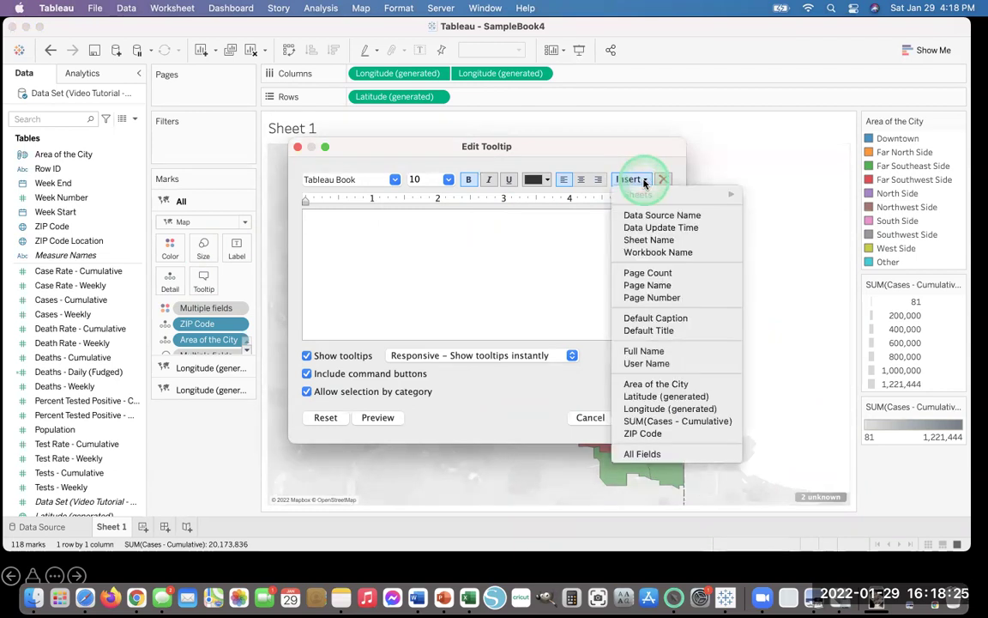
left_click(677, 406)
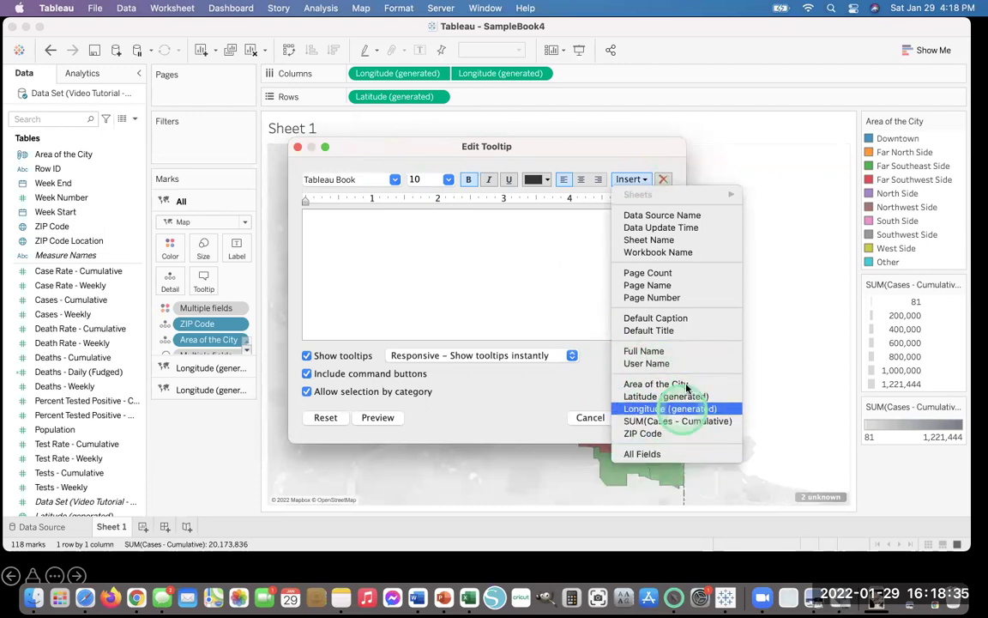
left_click(650, 434)
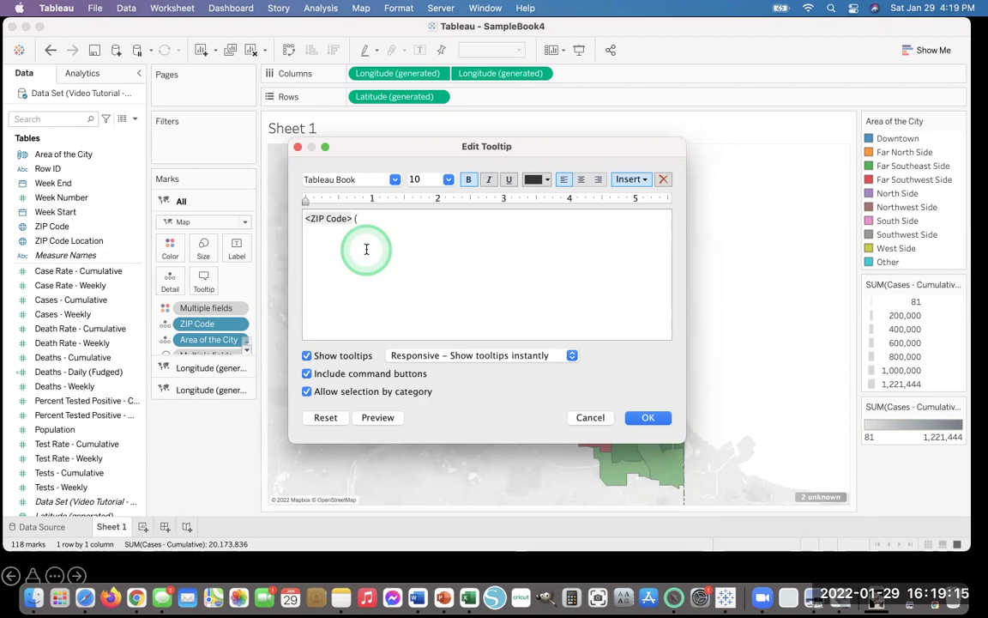
left_click(645, 179)
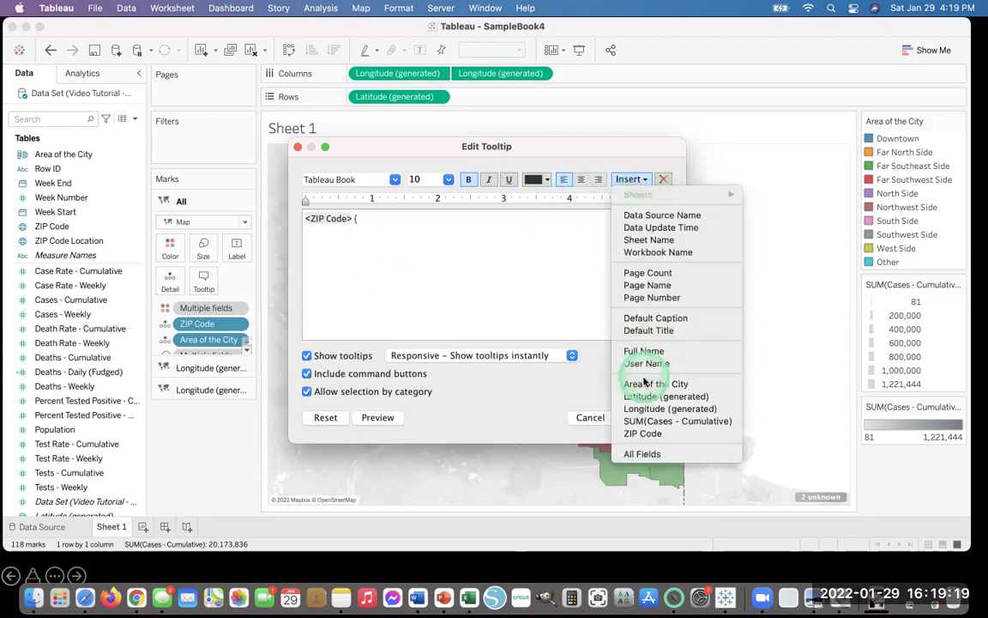
left_click(646, 384)
type(")")
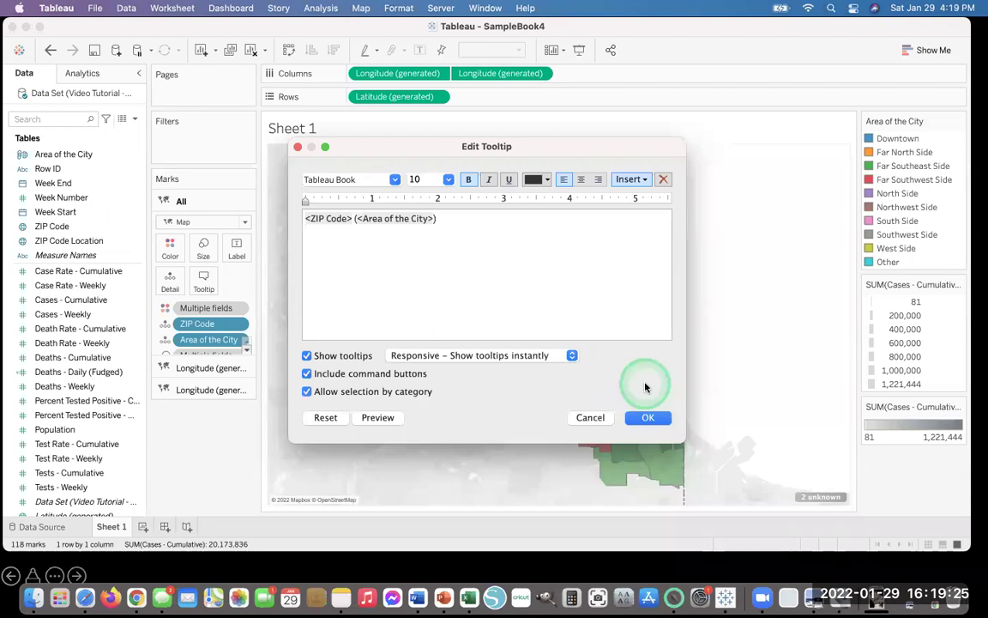
Step: Add a second tooltip line reading "<SUM(Cases - Cumulative)> Total Cases"
left_click(646, 180)
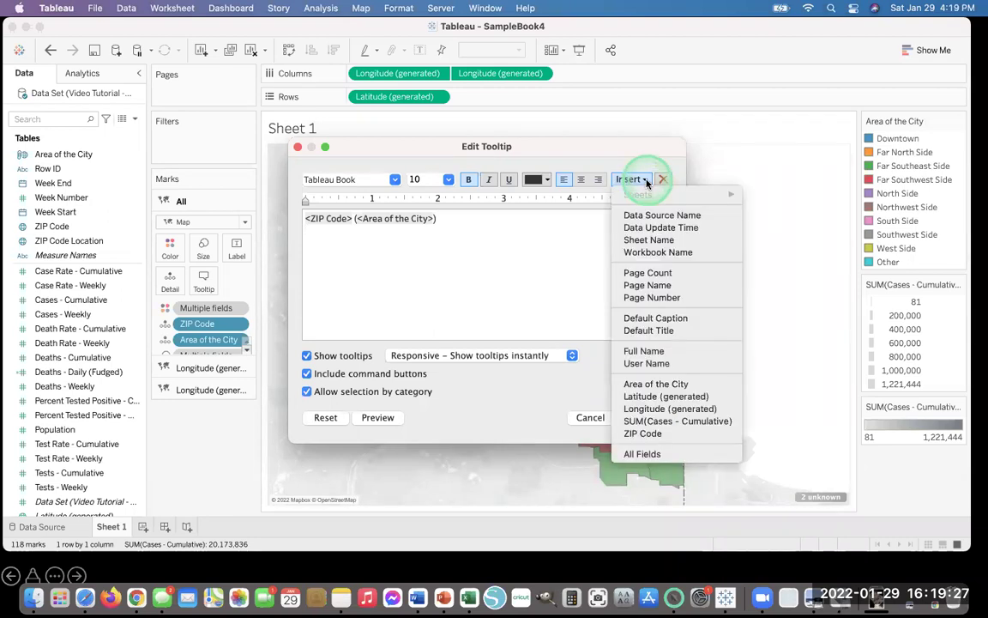
left_click(665, 420)
left_click(648, 418)
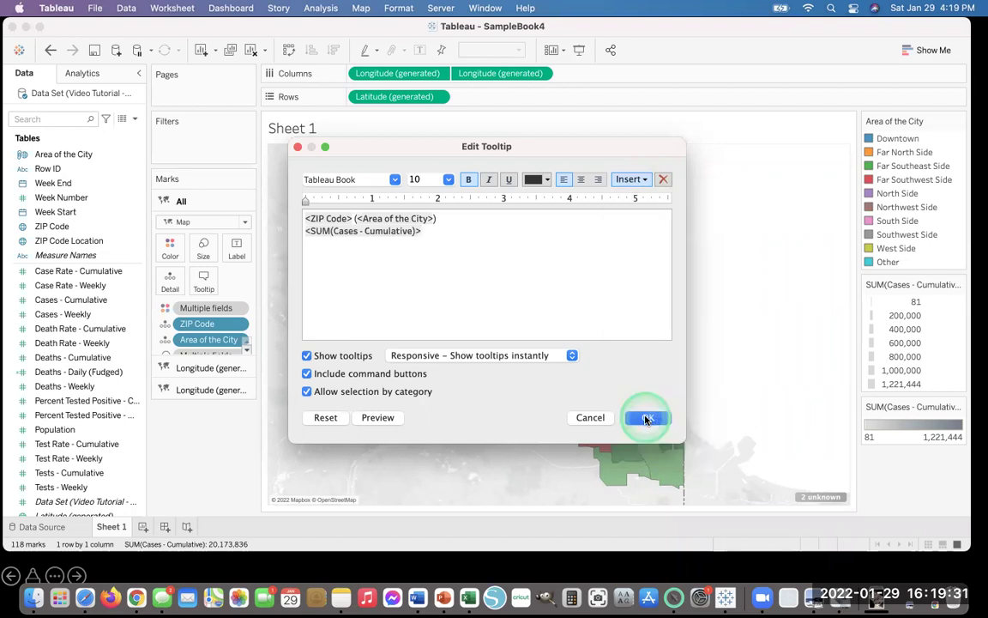
type("Total C")
type("ases ")
Step: Add a third tooltip line reading "<SUM(Deaths - Cumulative)> Total Deaths" and apply the edited tooltip
type("<SUM")
type("(")
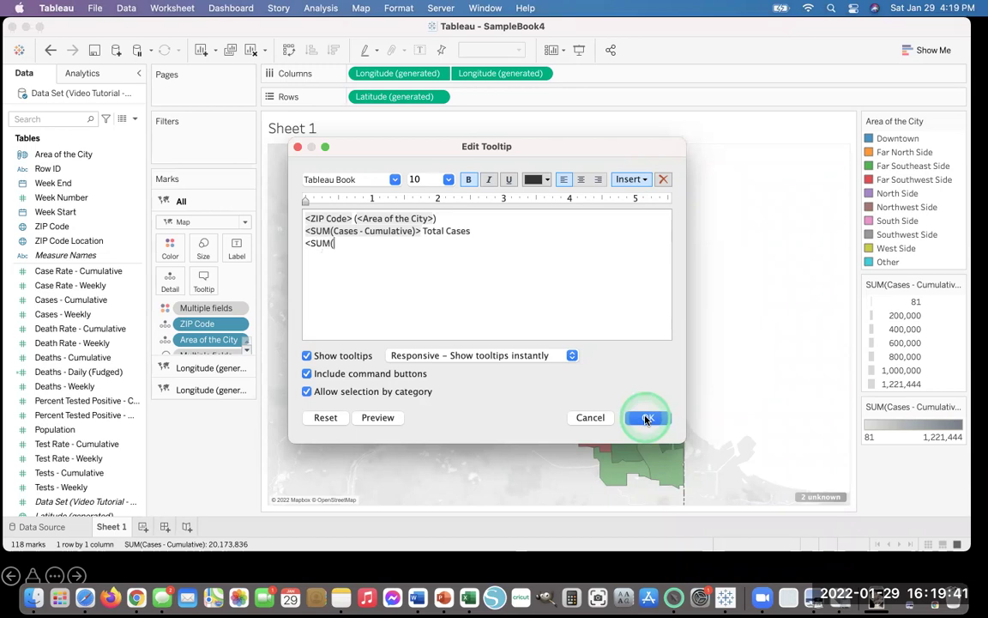
type("Deaths - Cumulative")
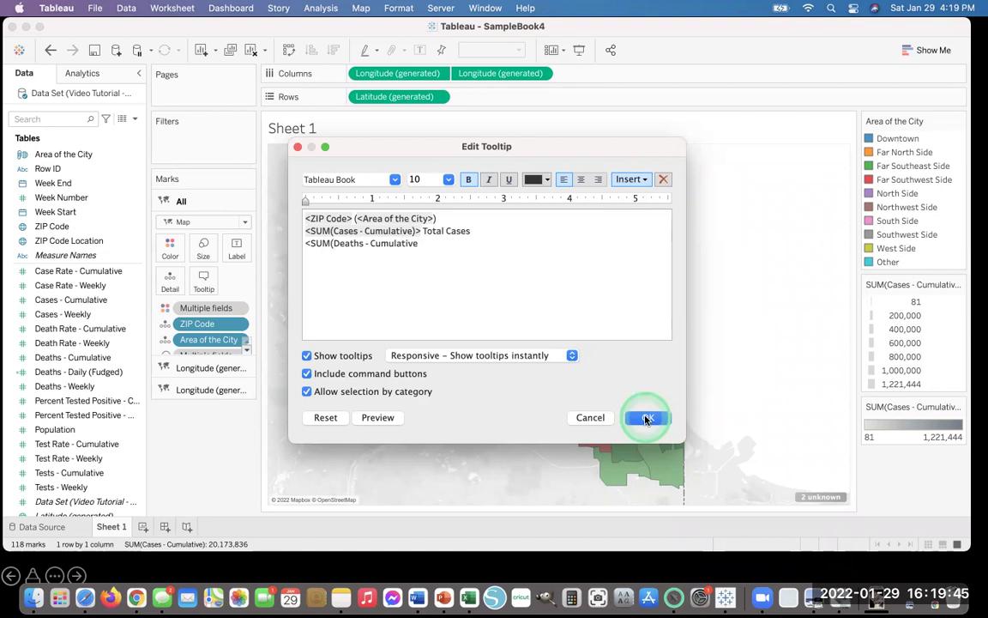
type(")>")
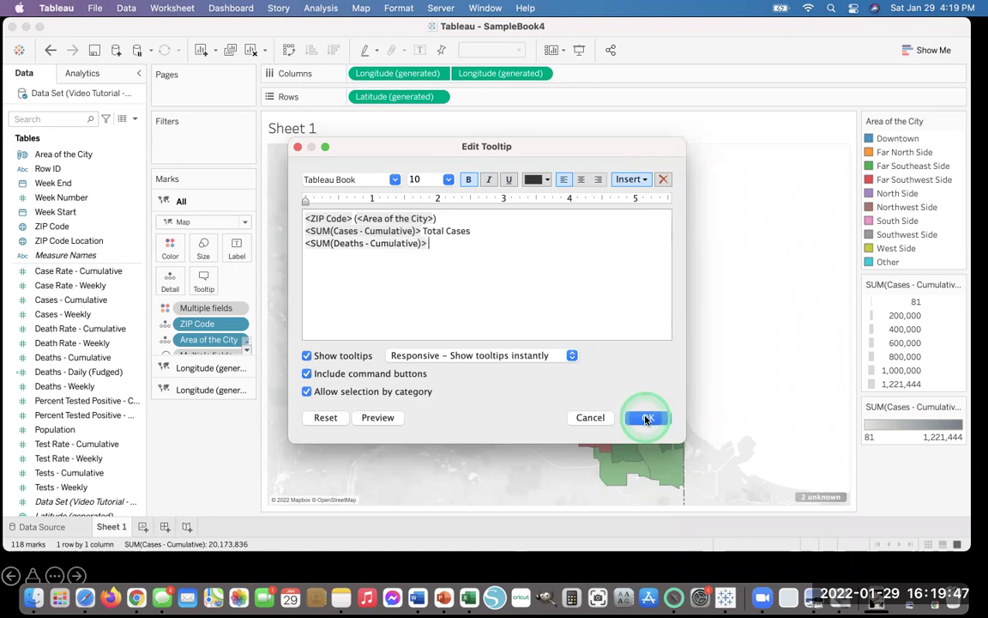
type(" Total Deaths")
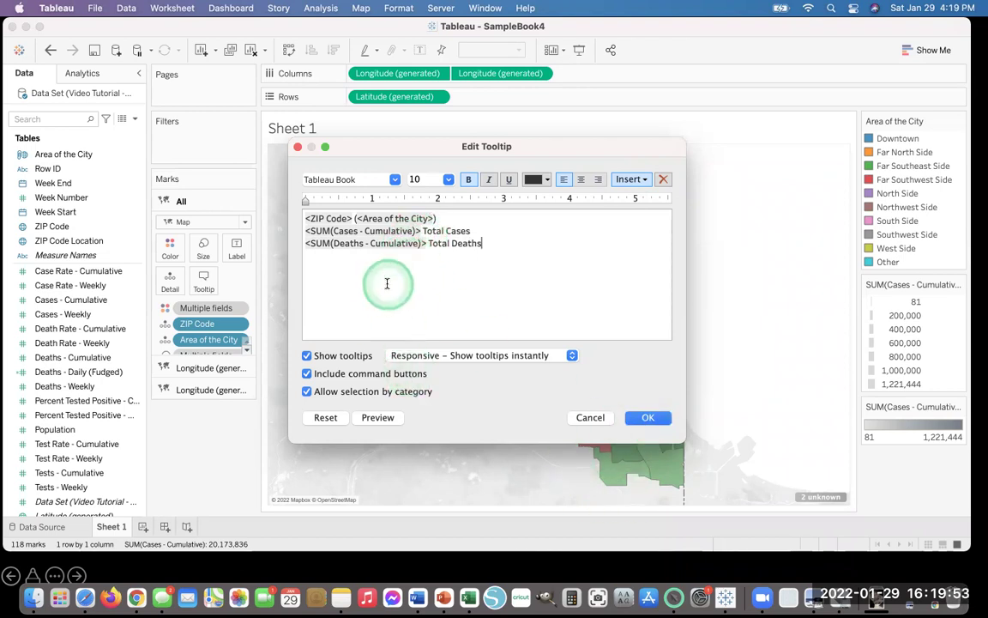
left_click(370, 243)
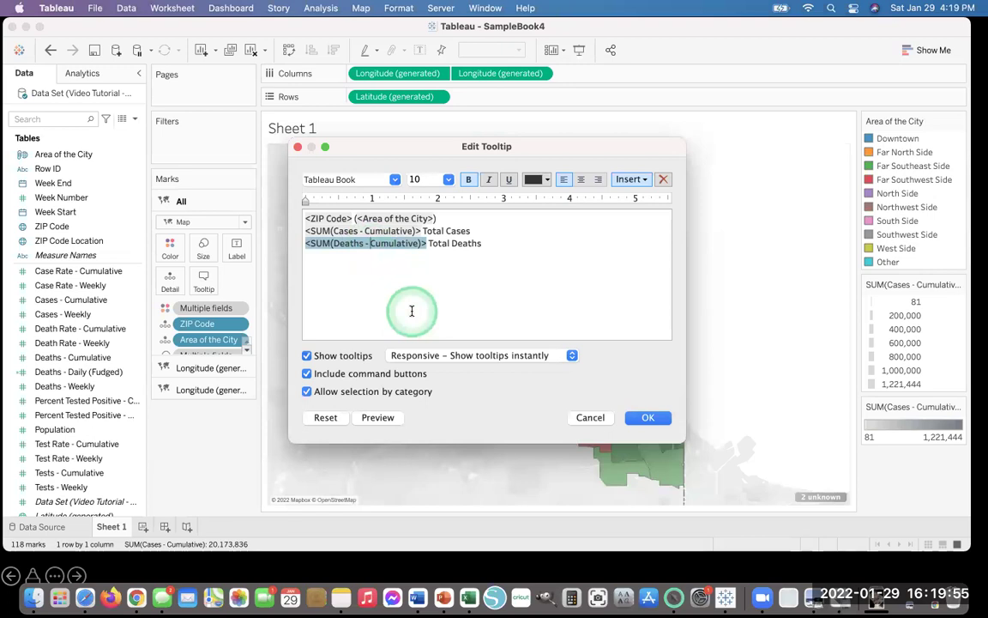
left_click(444, 300)
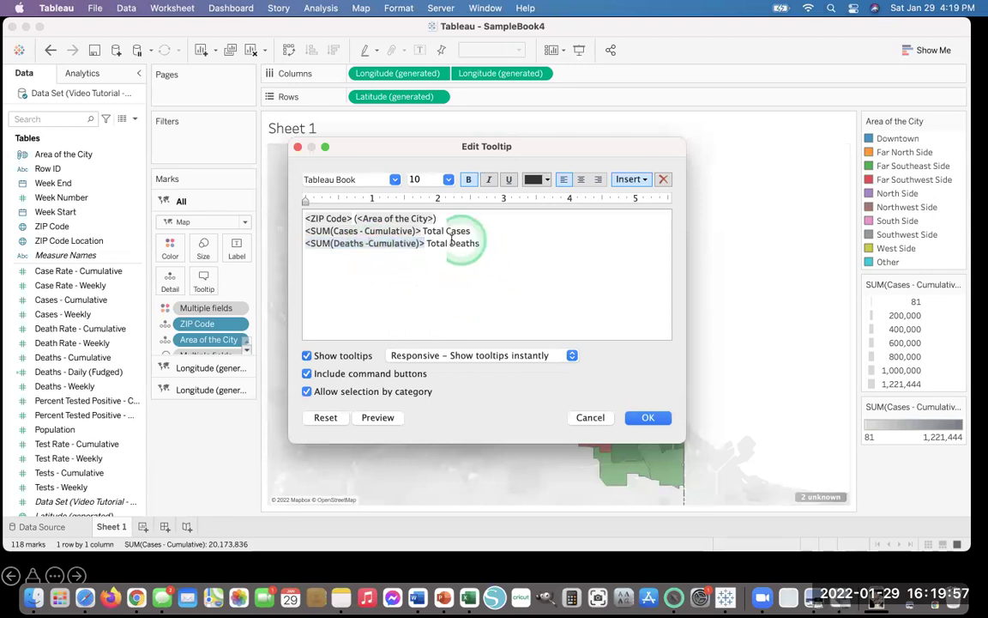
left_click(393, 242)
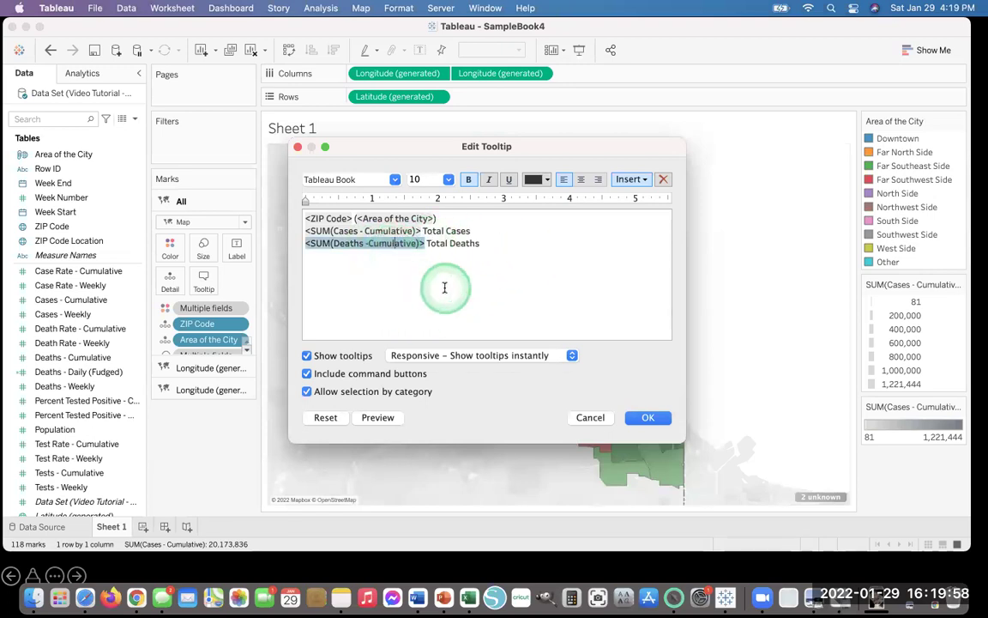
left_click(369, 244)
left_click(559, 273)
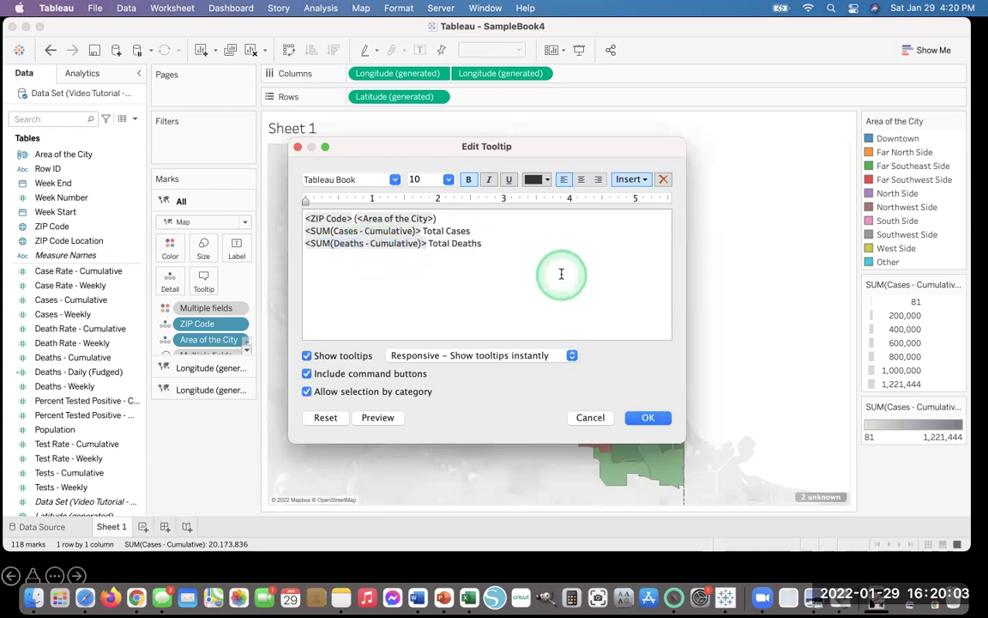
left_click(648, 417)
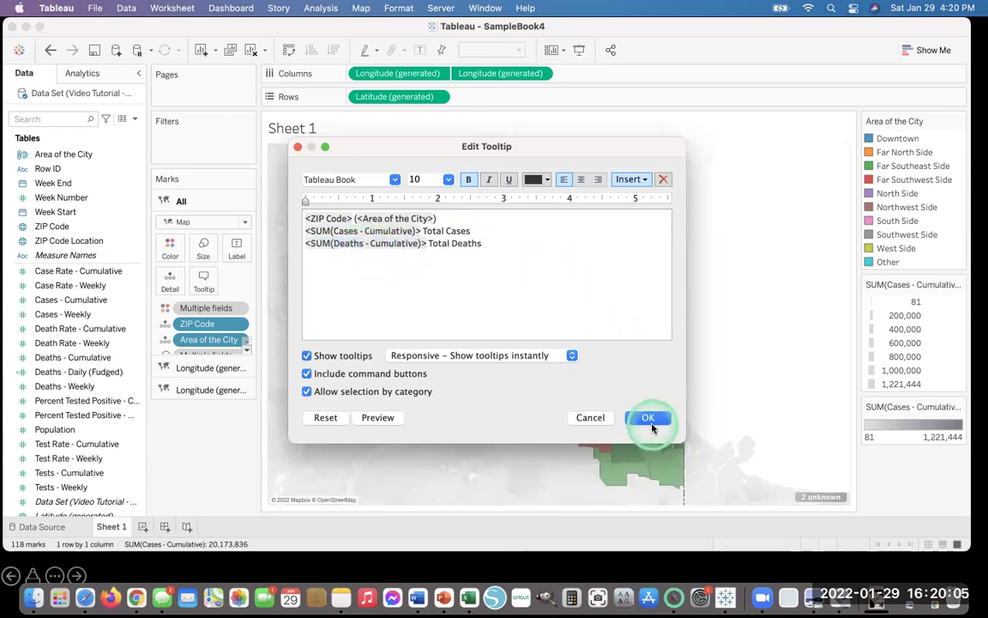
Step: Check a ZIP code's tooltip on the map and look through the fields that can be inserted into the tooltip text
mouse_move(594, 394)
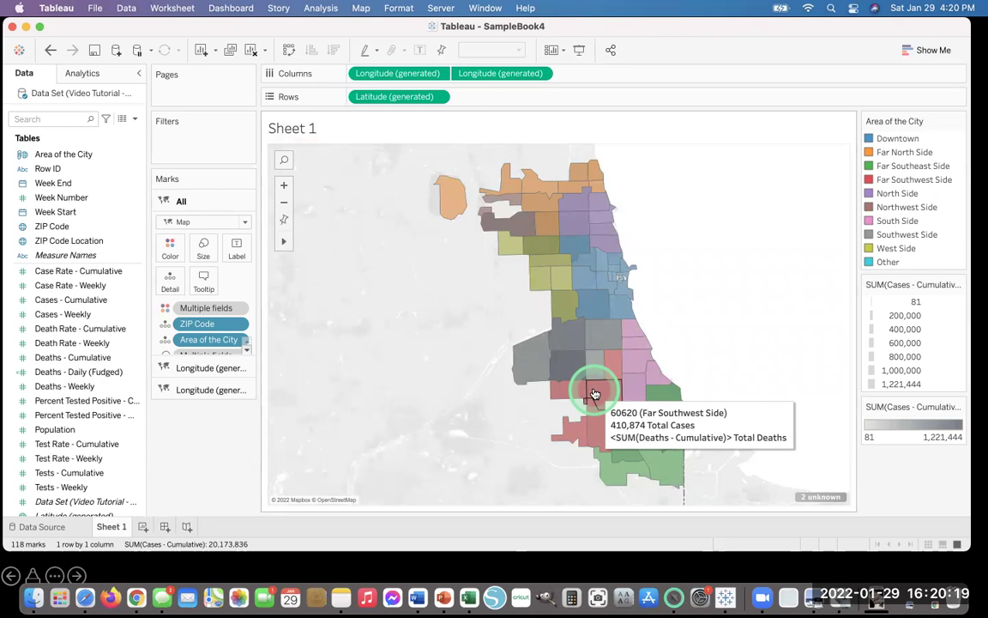
left_click(204, 278)
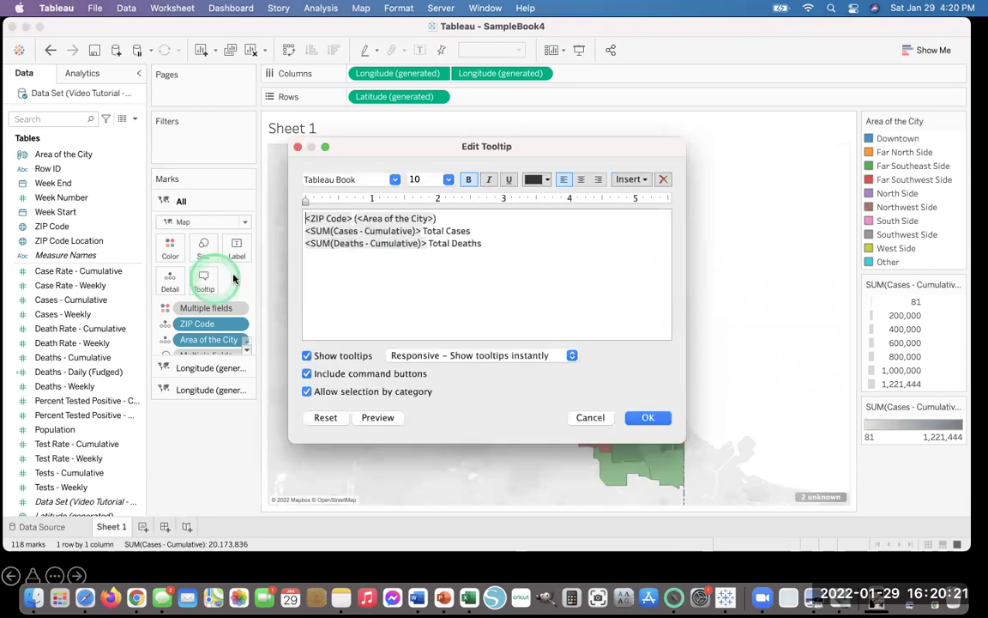
left_click(644, 178)
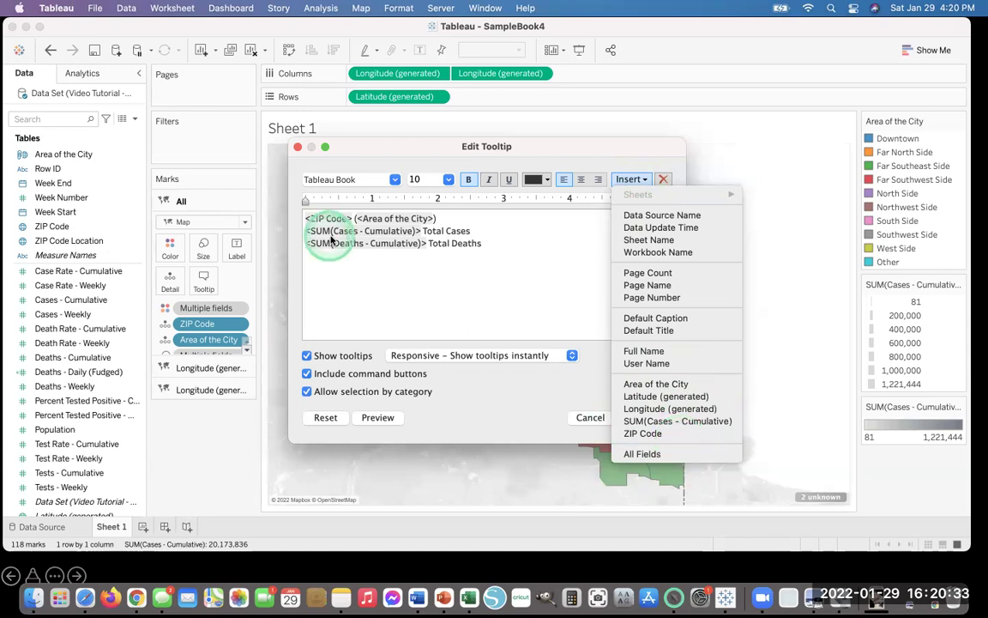
left_click(420, 341)
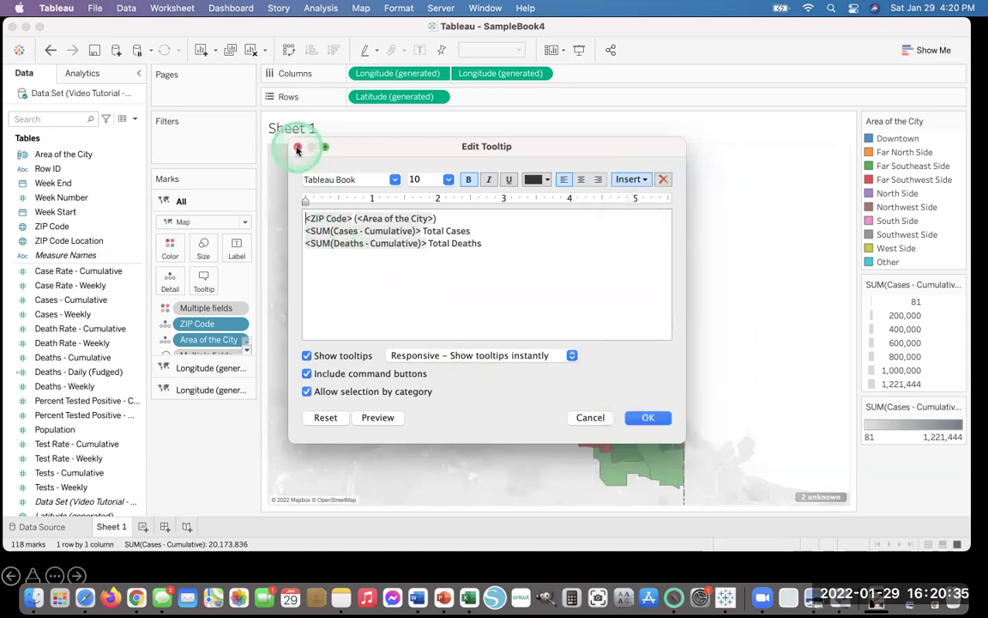
left_click(297, 149)
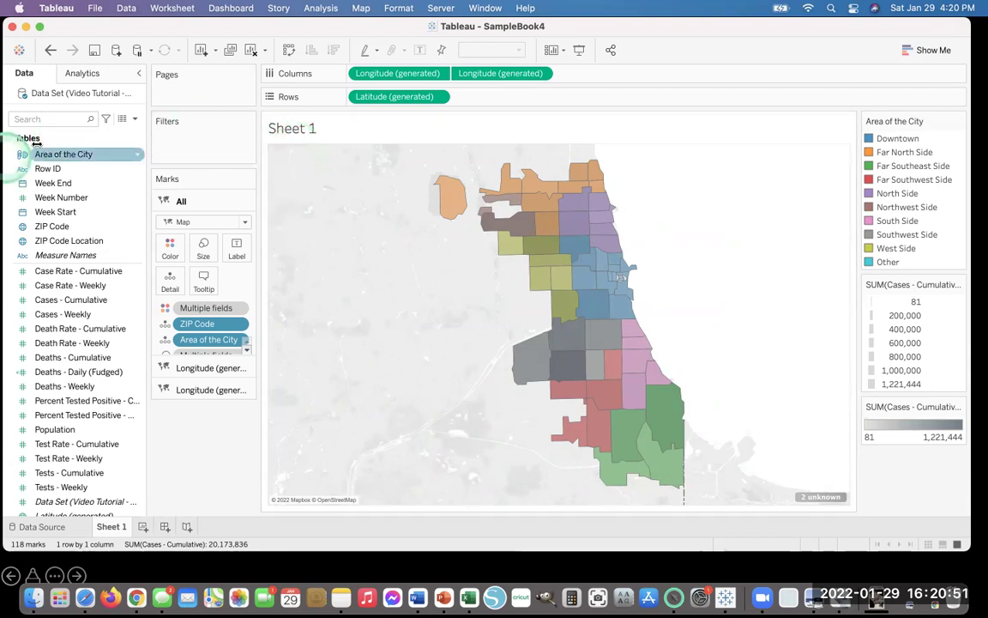
Step: Add the Deaths - Cumulative field to the tooltip of all map layers and check it on the map
left_click(58, 356)
left_click_drag(59, 357, 207, 288)
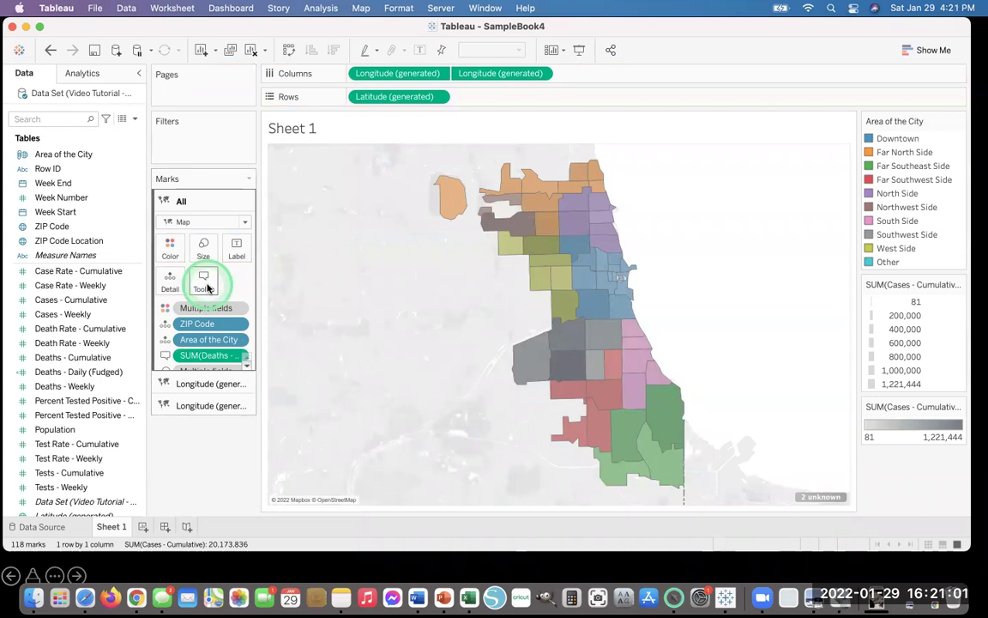
mouse_move(609, 321)
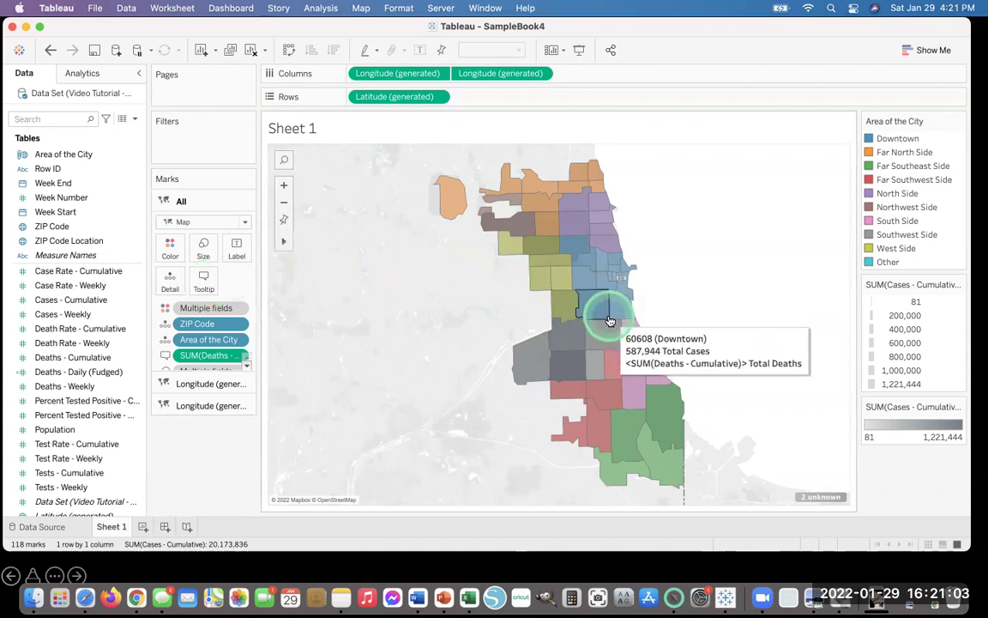
Step: Replace the plain-text deaths placeholder in the tooltip's third line with the inserted SUM(Deaths - Cumulative) field and apply the edited tooltip
left_click(203, 278)
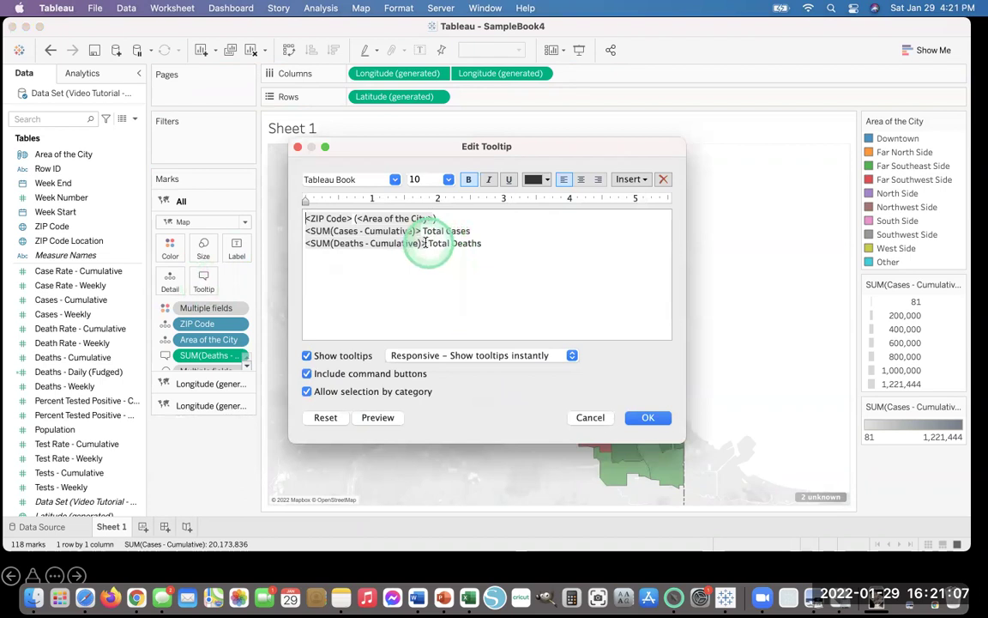
left_click_drag(406, 243, 306, 243)
key("BackSpace")
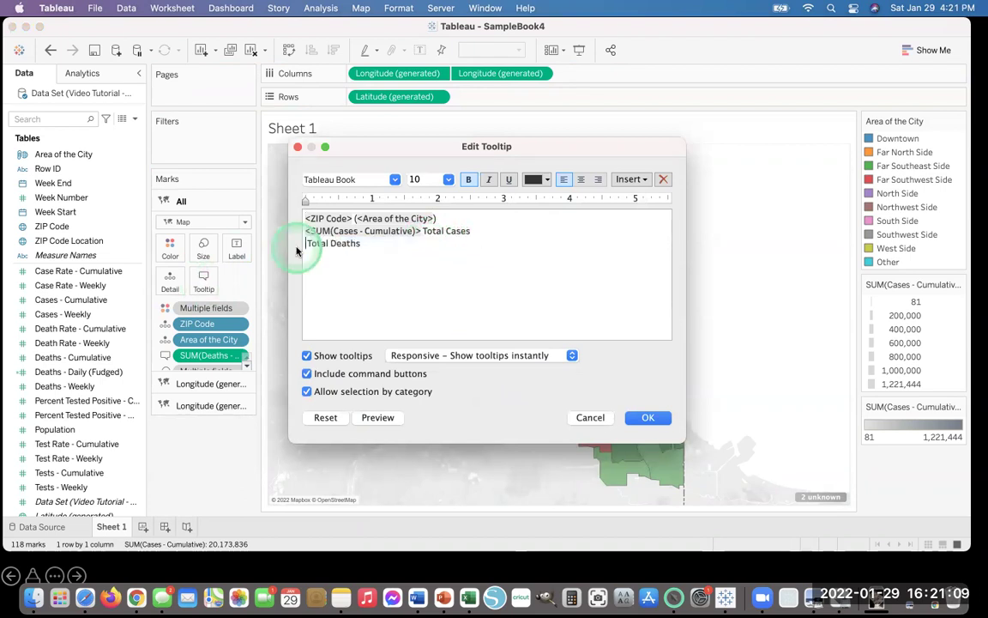
left_click(630, 180)
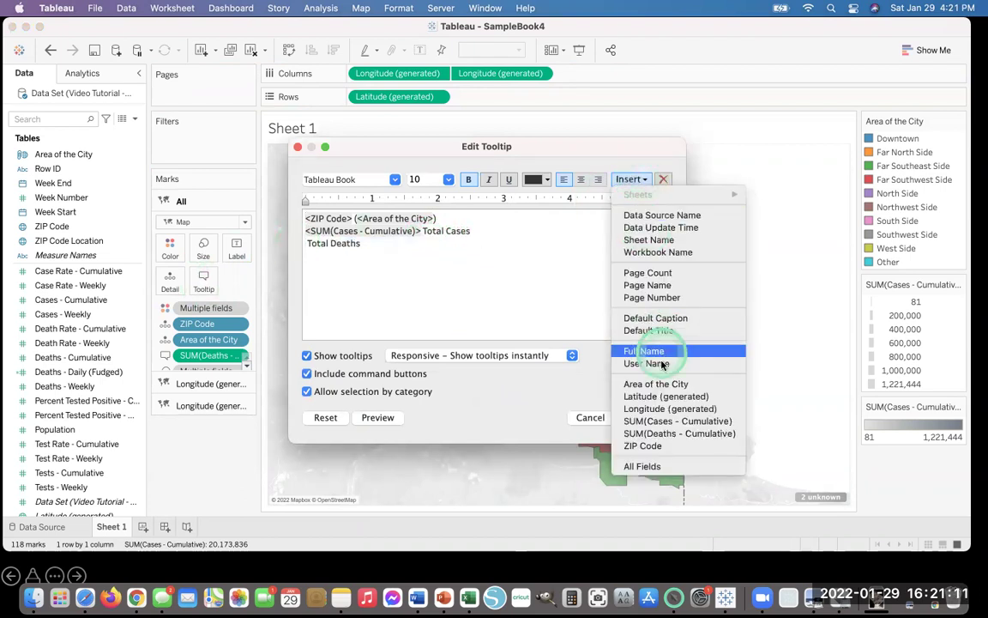
left_click(659, 434)
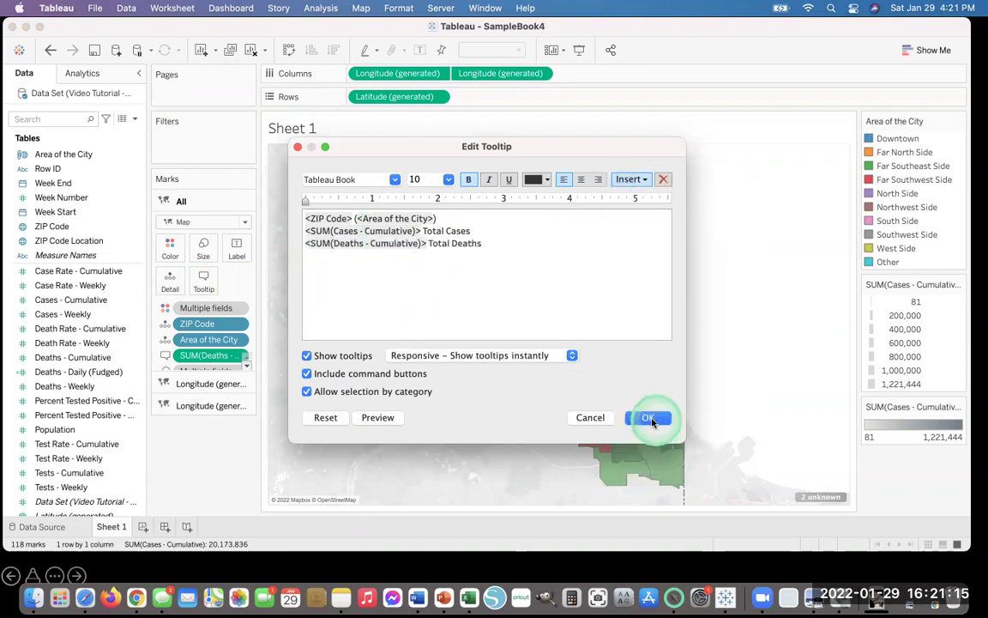
left_click(615, 383)
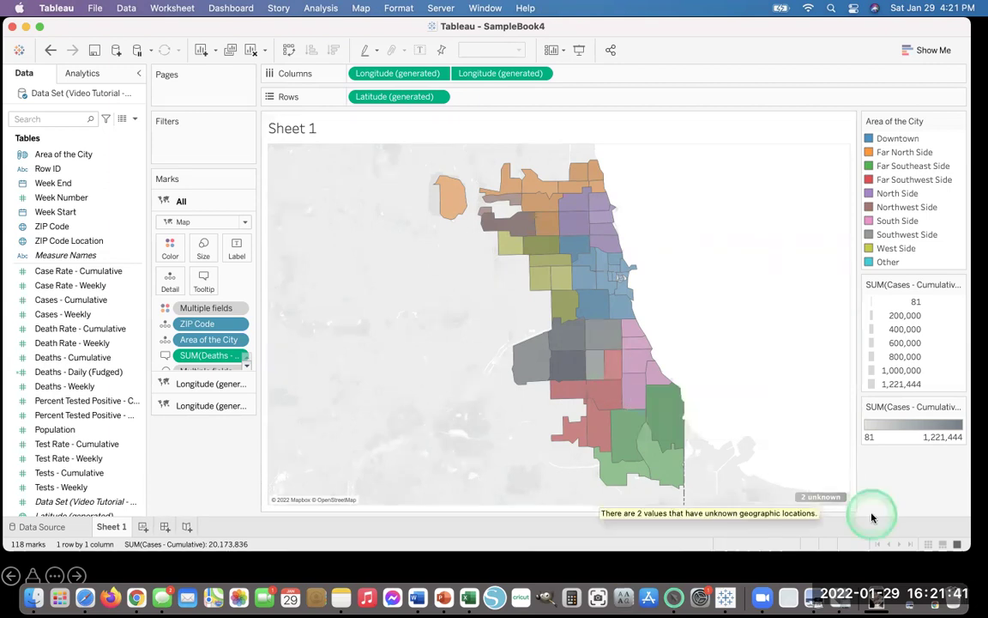
Step: Review which ZIP Code values have unknown geographic locations in the location matching list, leaving the matches unedited
left_click(825, 496)
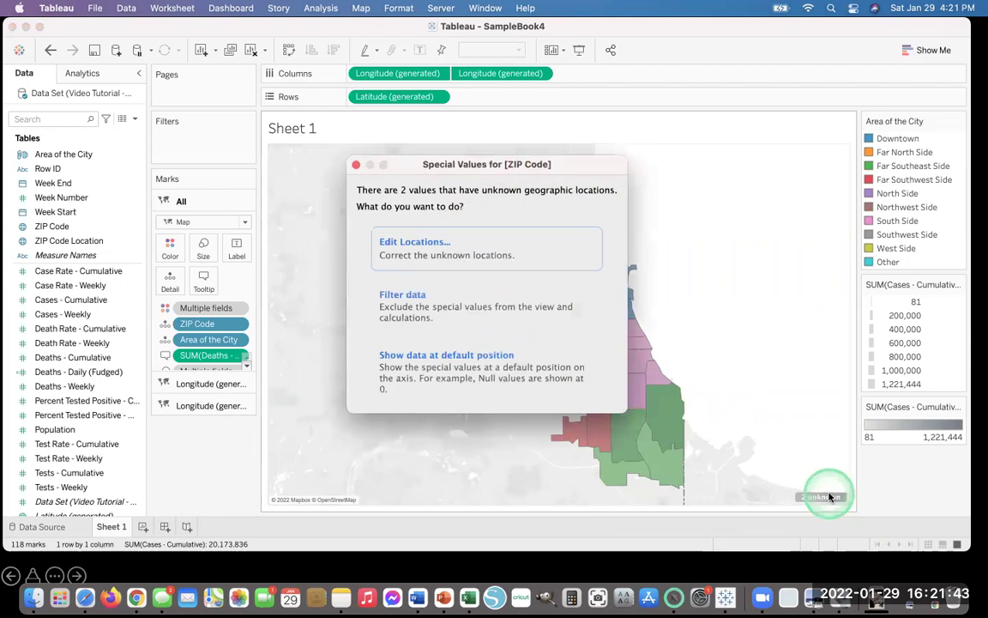
left_click(378, 249)
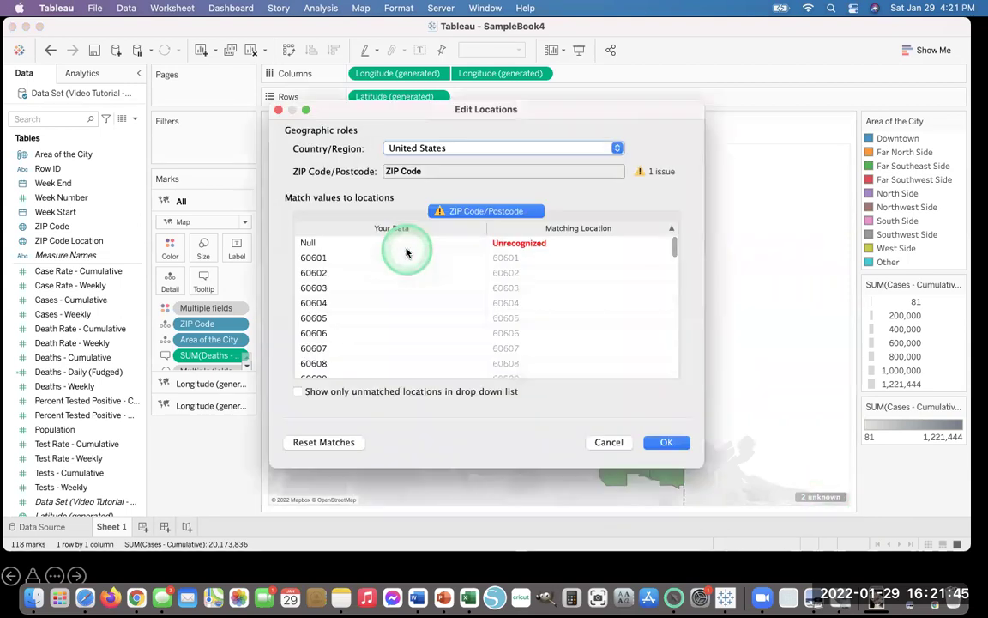
scroll(387, 291, "down", 10)
scroll(407, 317, "up", 10)
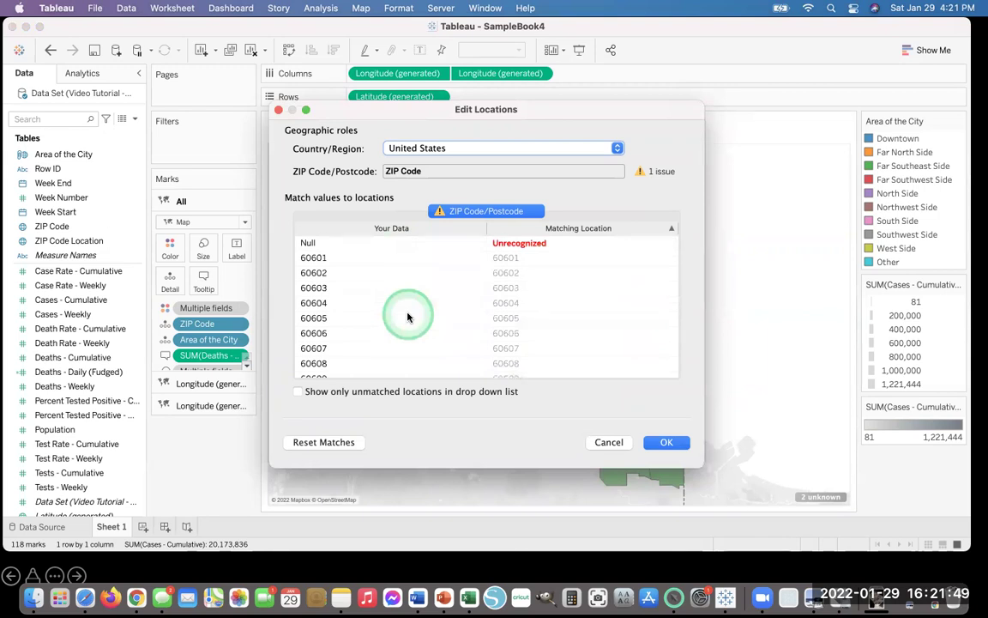
left_click(605, 441)
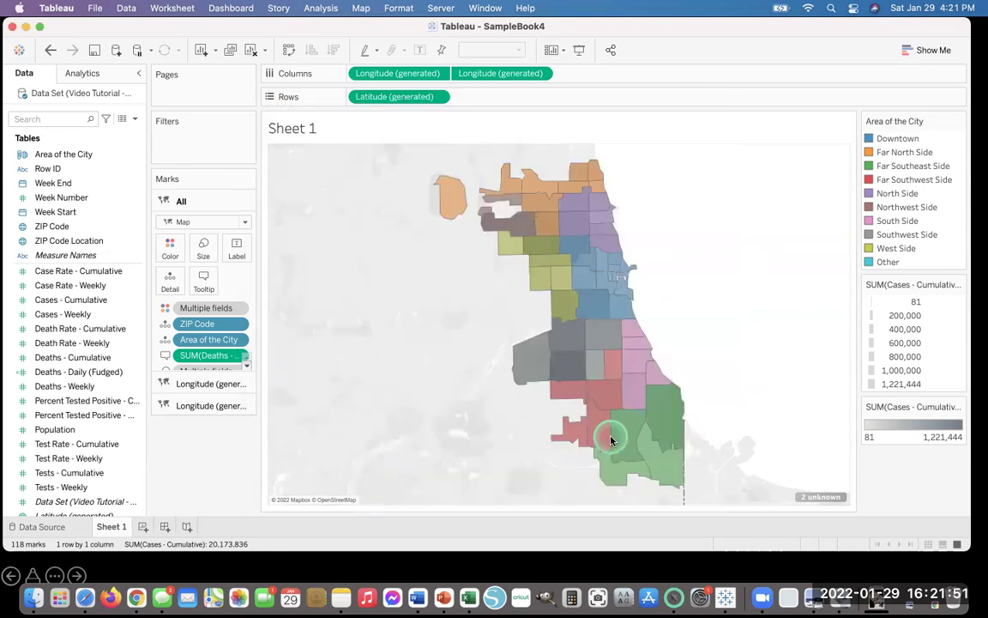
Step: Hide the map's unknown-locations indicator and both SUM(Cases - Cumulative) legend cards
right_click(829, 495)
left_click(839, 509)
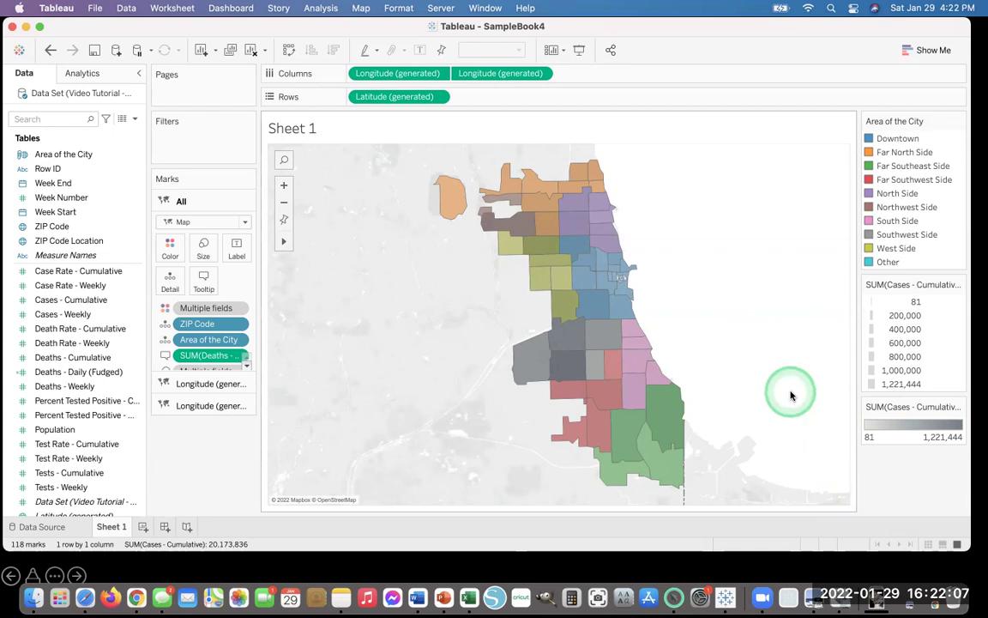
left_click(959, 408)
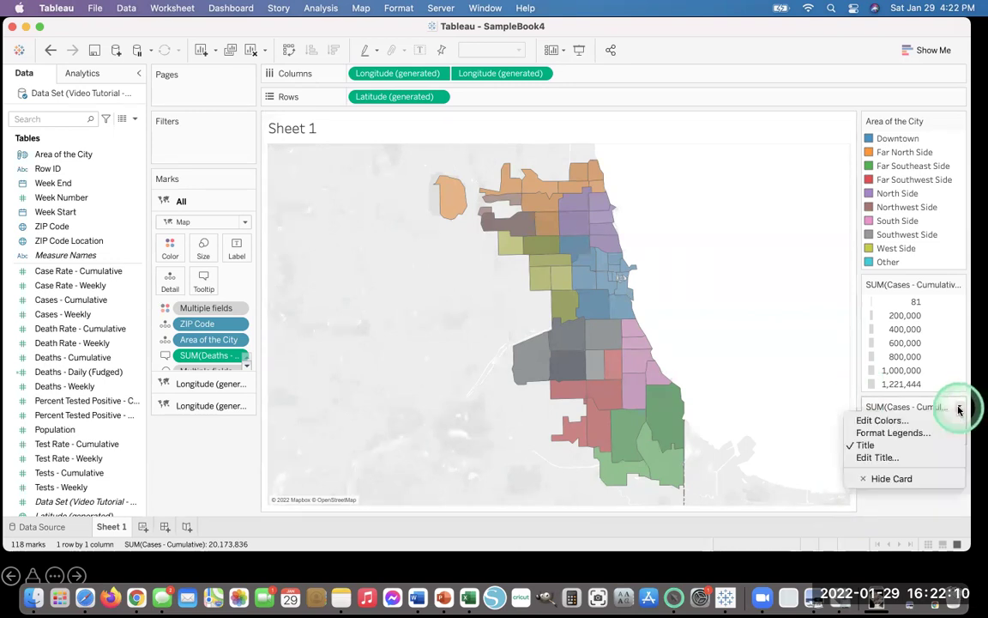
left_click(884, 478)
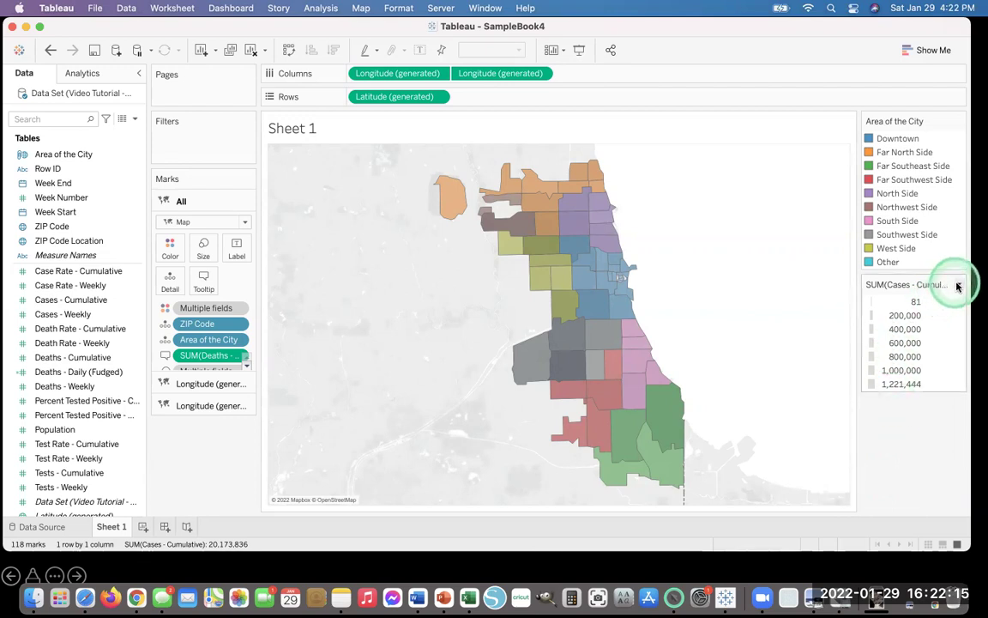
left_click(958, 287)
left_click(907, 358)
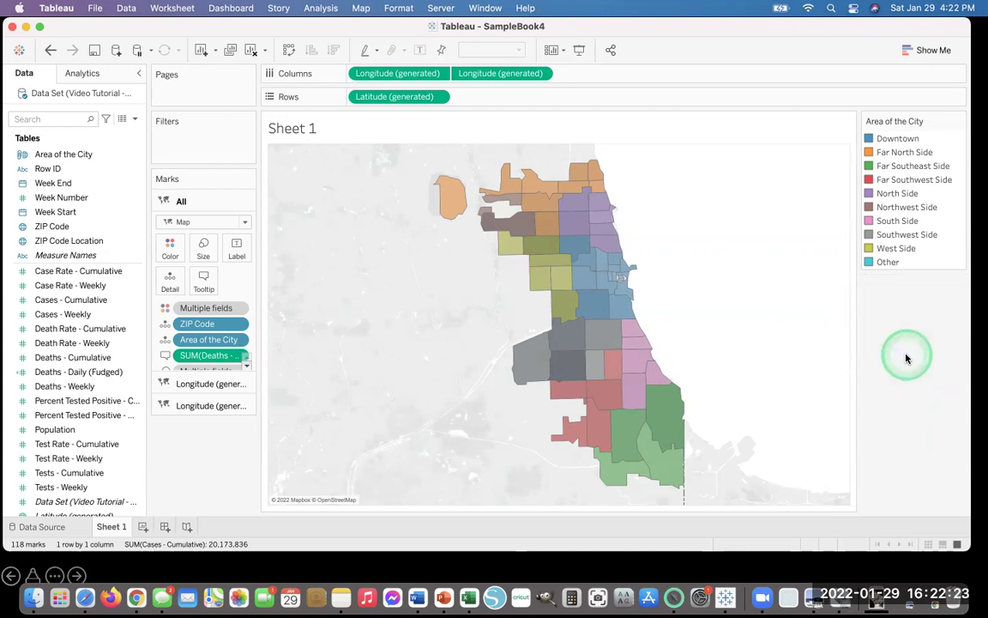
left_click(958, 121)
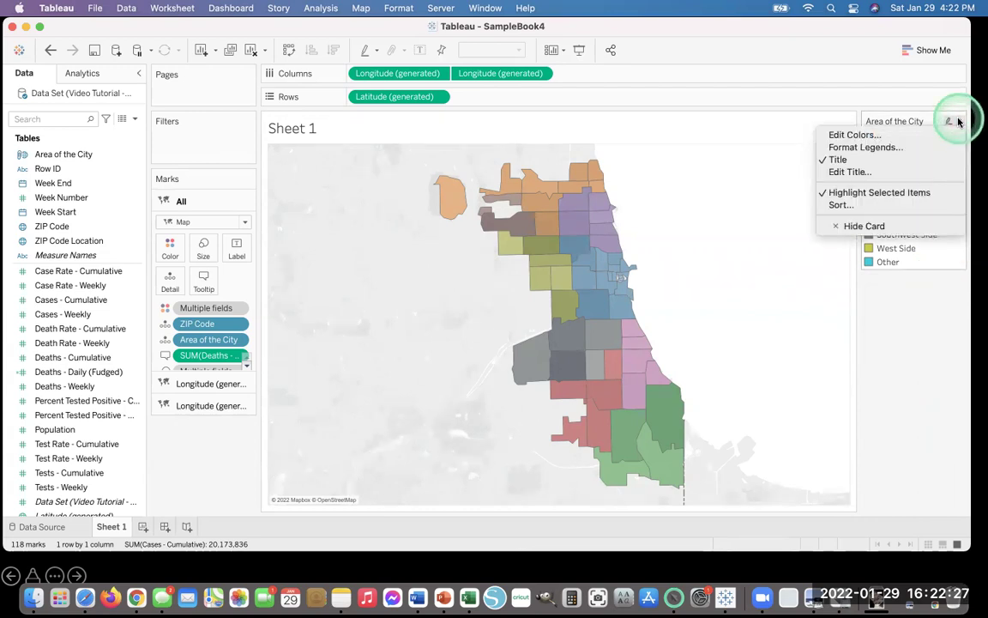
left_click(842, 301)
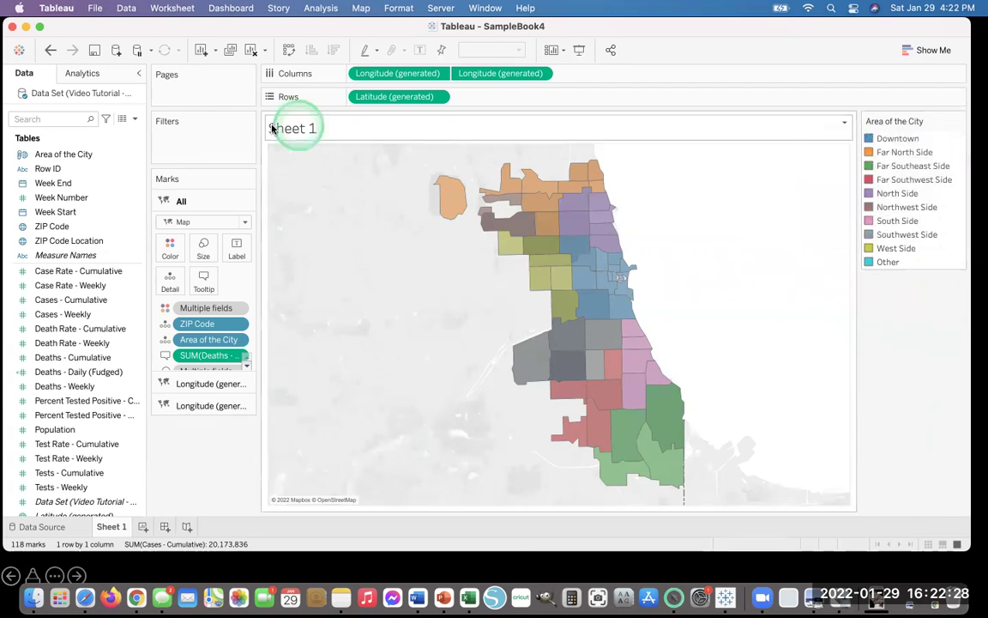
left_click(136, 154)
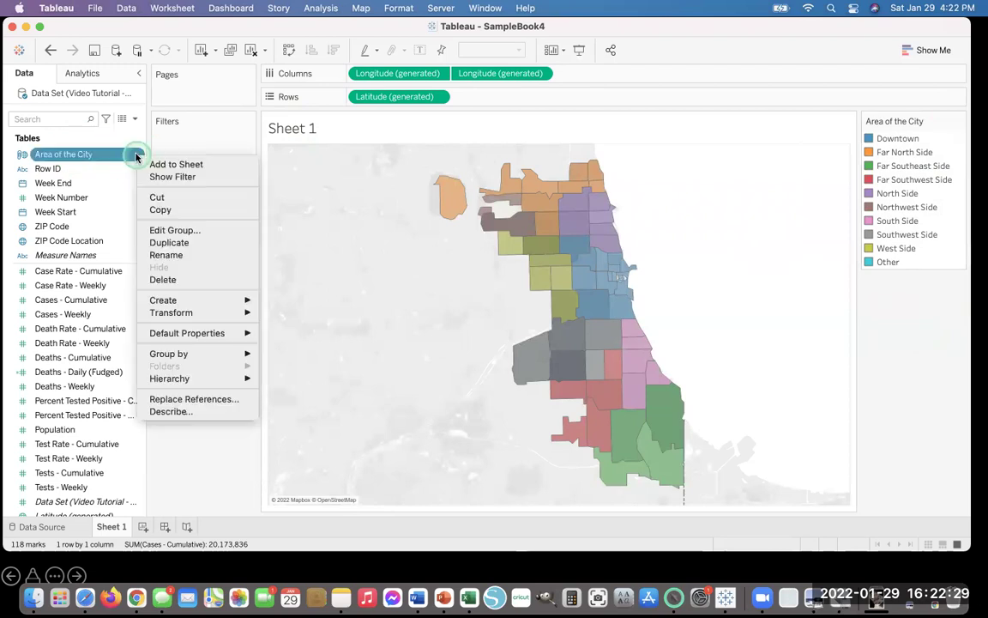
left_click(64, 157)
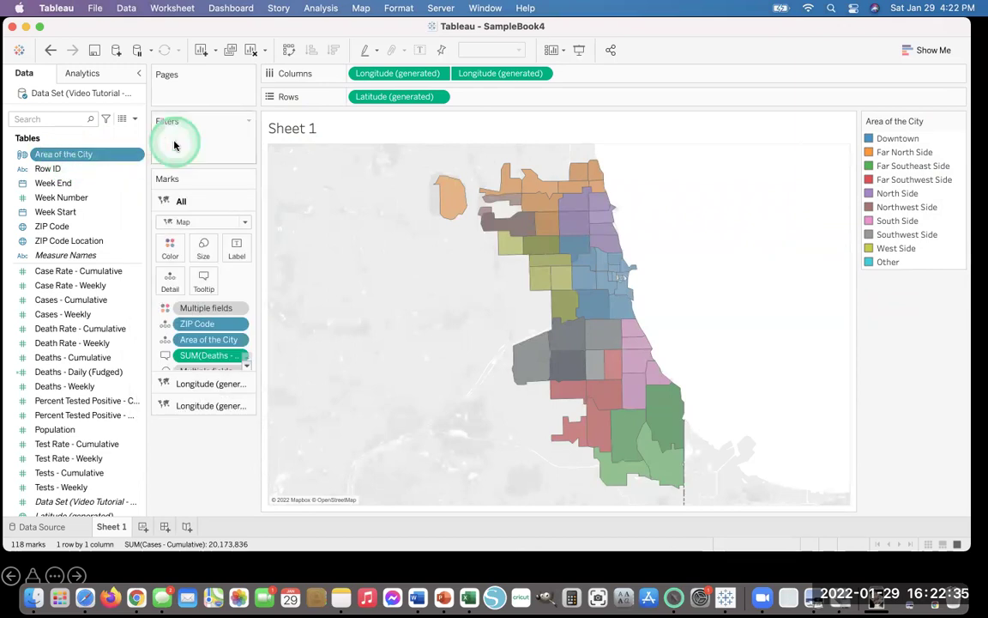
Step: Filter the map by Area of the City with all areas included and show the filter's checkbox list
left_click_drag(86, 155, 202, 140)
left_click(659, 469)
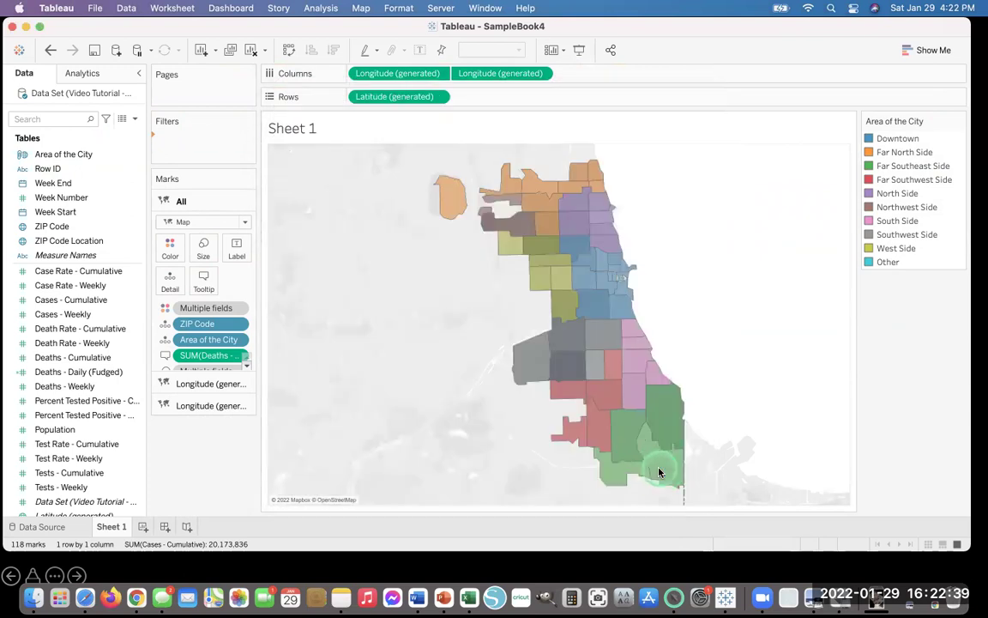
left_click(241, 139)
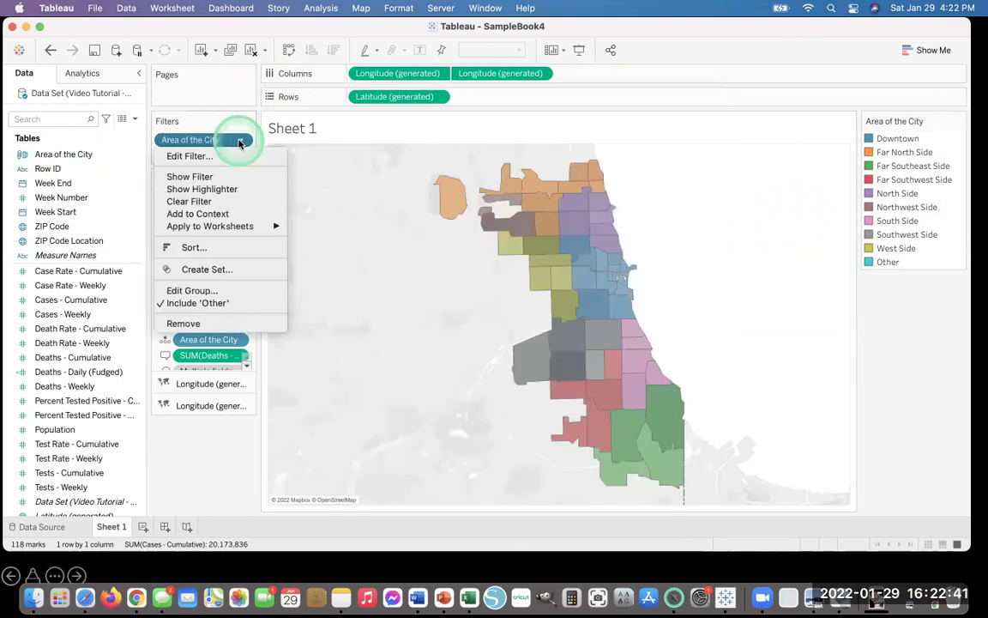
left_click(196, 174)
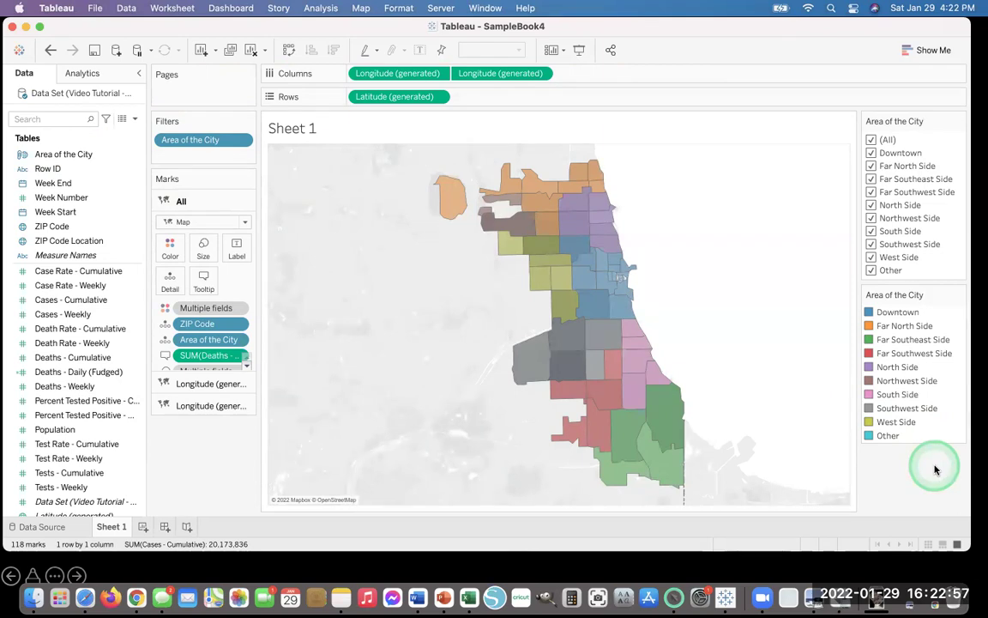
Step: Hide the Area of the City color legend, keeping its filter list
mouse_move(957, 296)
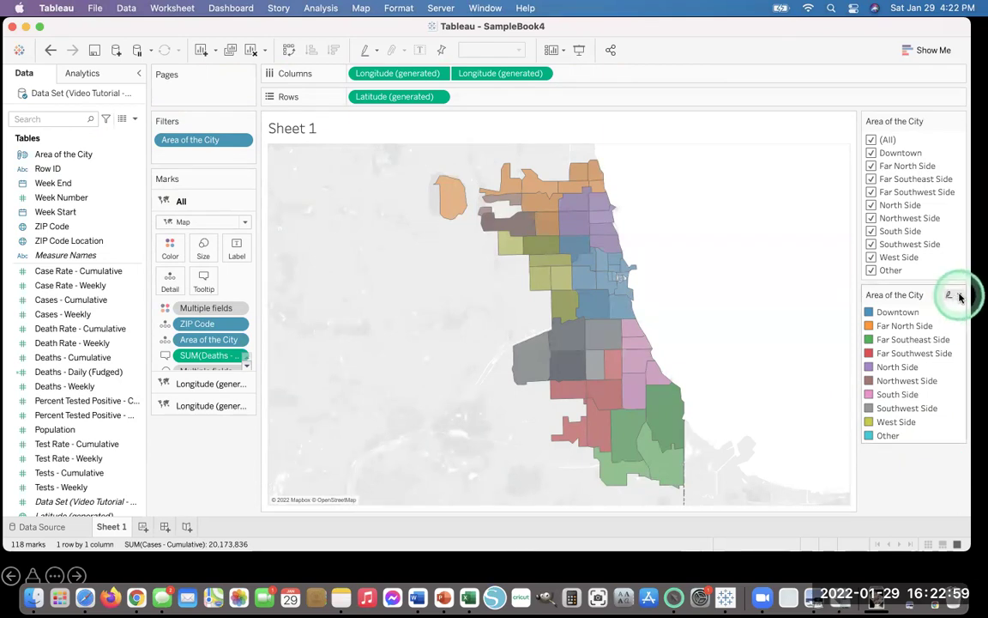
left_click(959, 295)
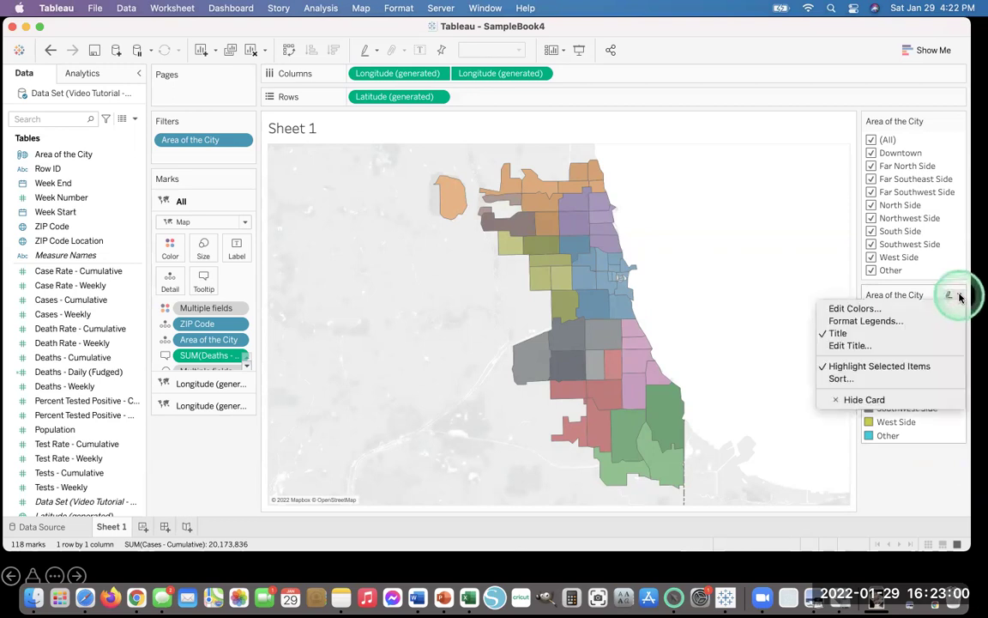
left_click(877, 400)
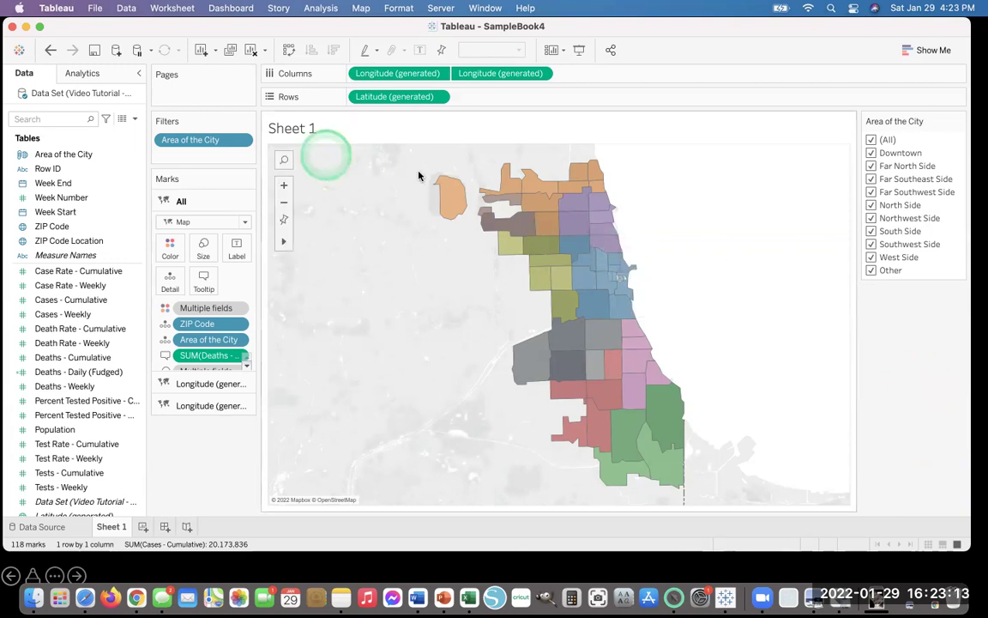
Step: Replace the sheet title's <Sheet Name> field with "COVID in Chicago" and apply it
double_click(294, 130)
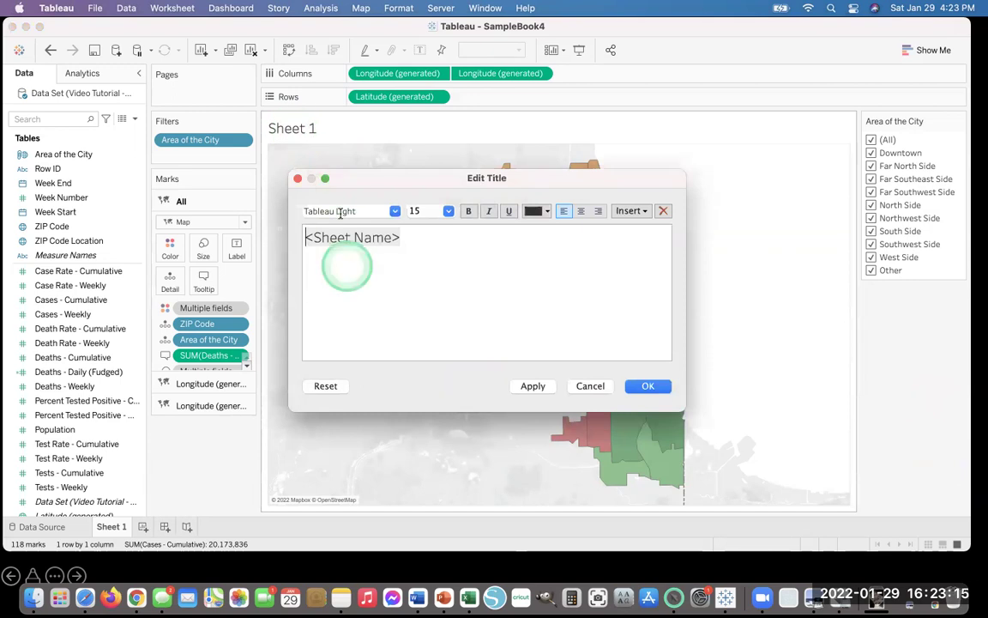
key("super+a")
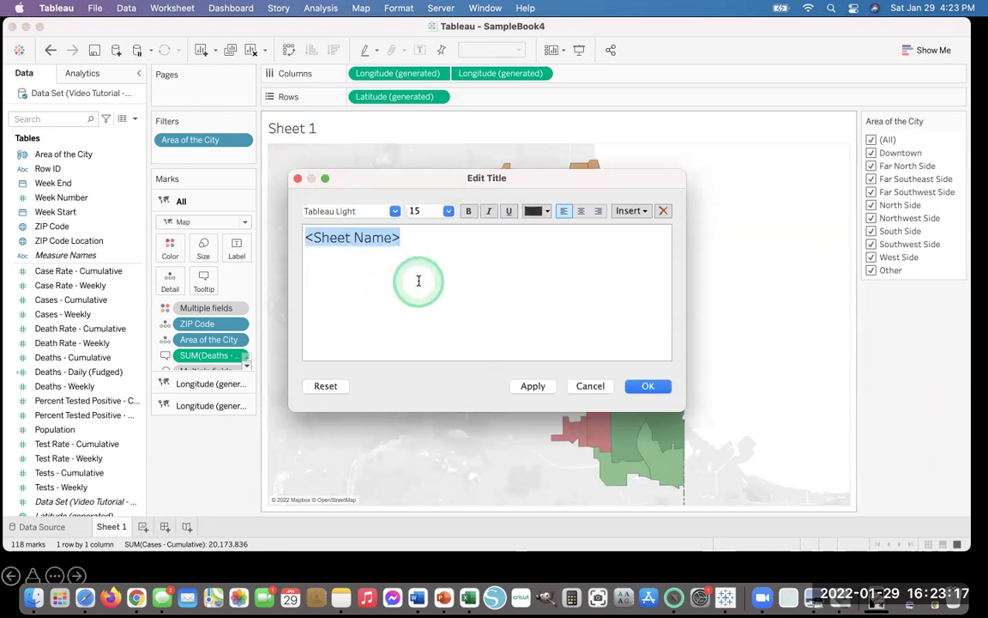
type("COVI")
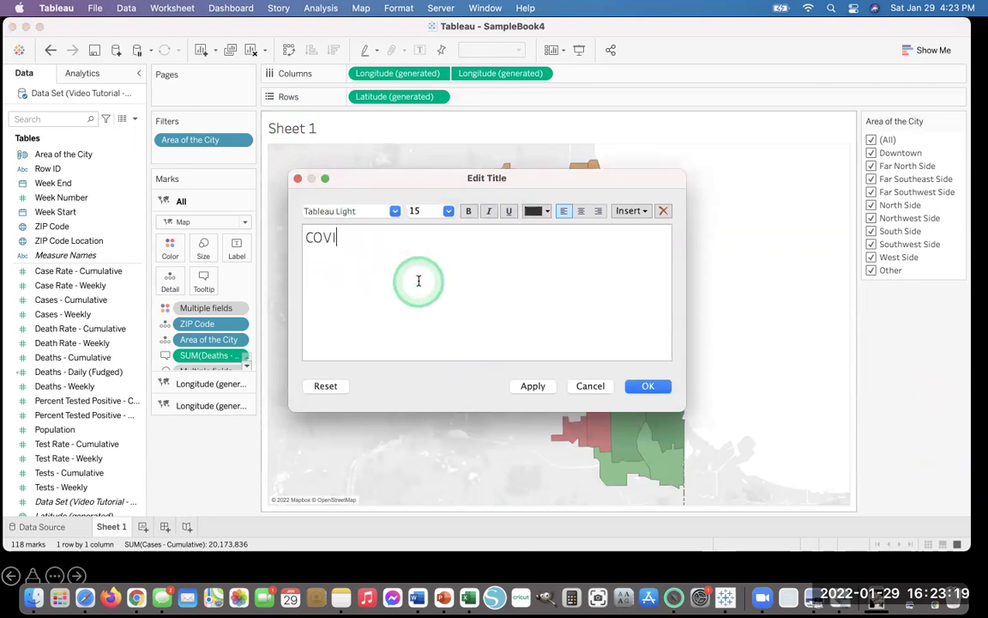
type("D in Chicago")
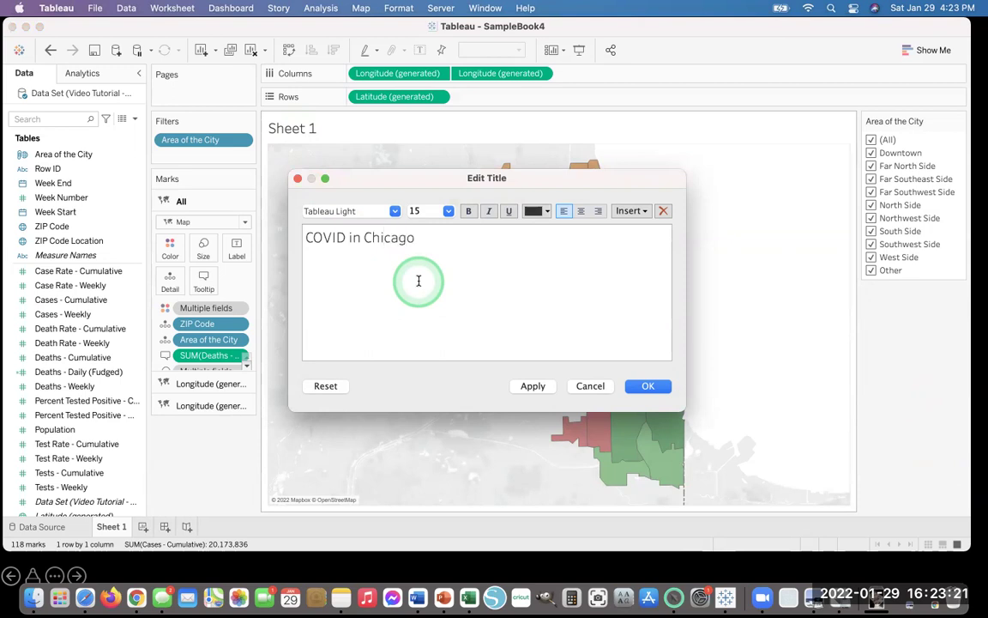
left_click(645, 385)
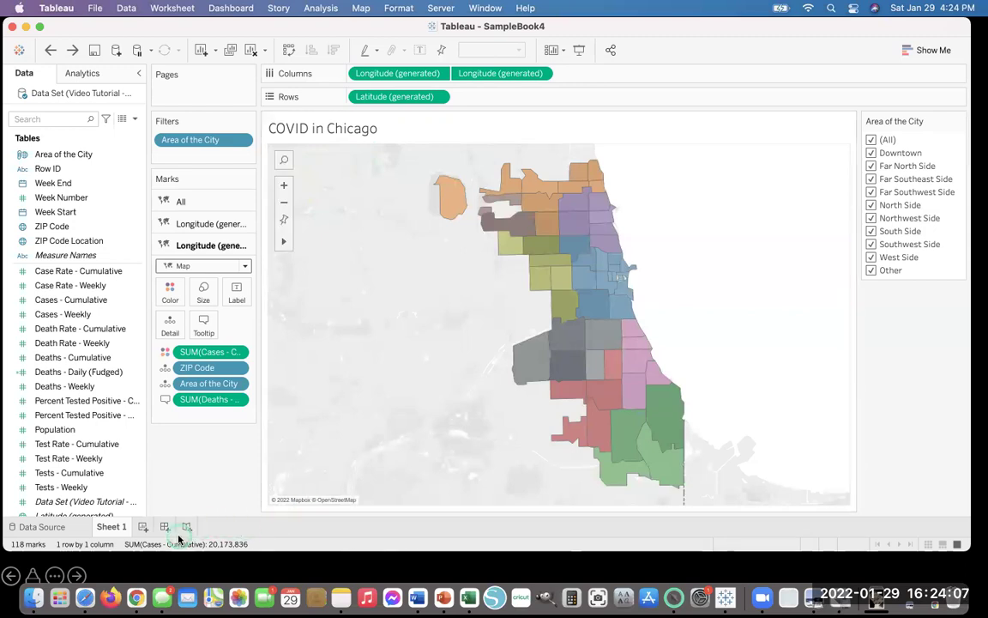
Step: Change the mark type of the second Longitude layer, the one showing cumulative cases, from Map to Circle
left_click(181, 246)
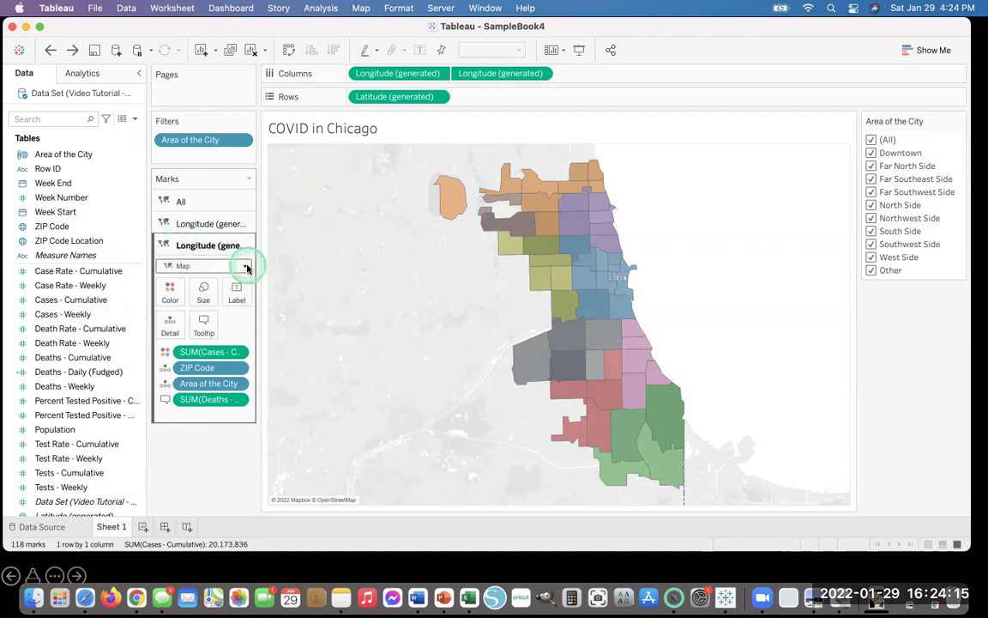
left_click(246, 267)
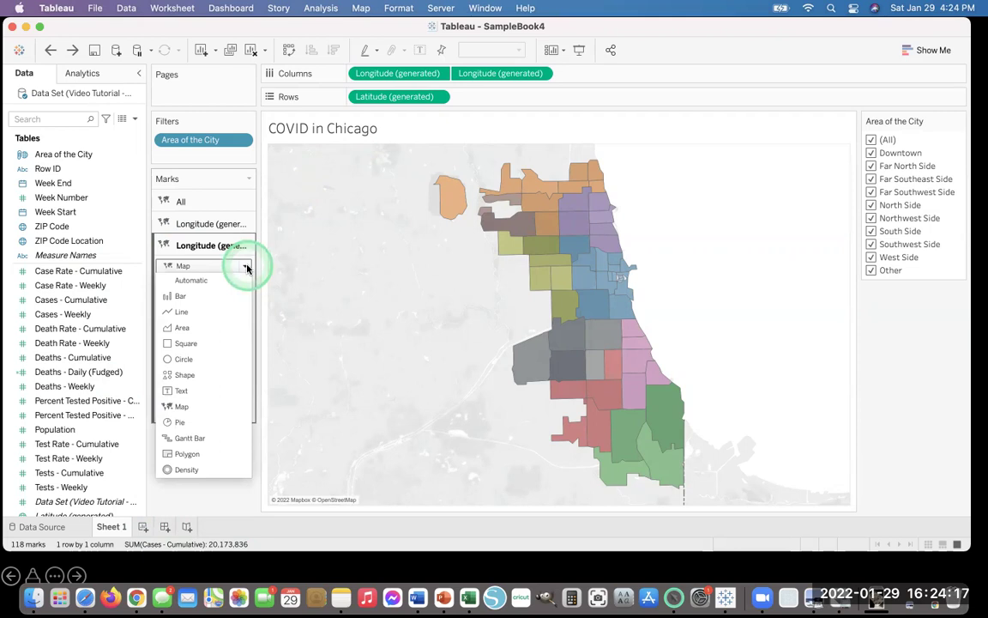
left_click(185, 361)
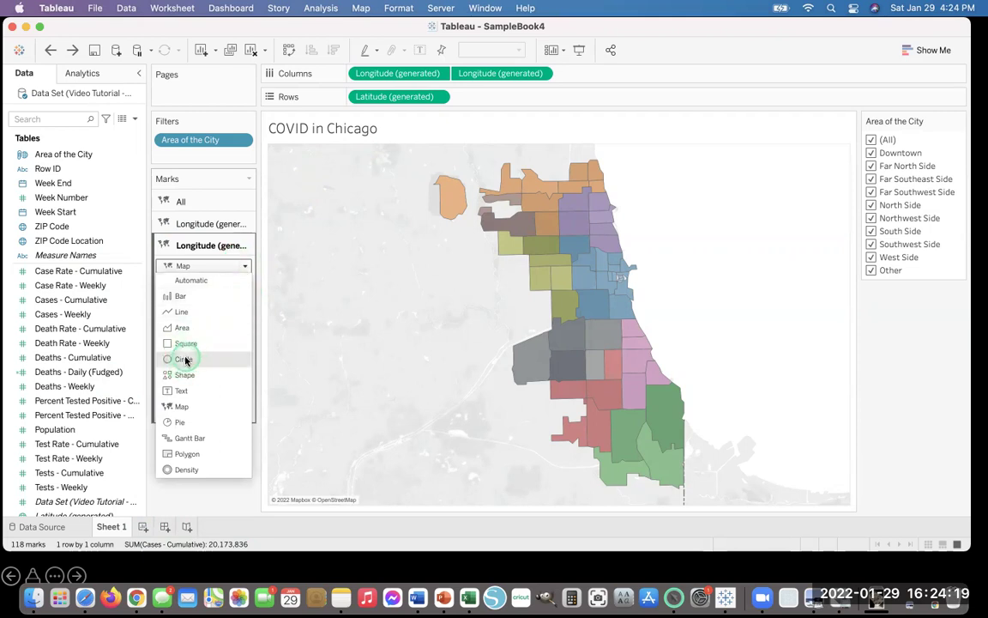
left_click(429, 476)
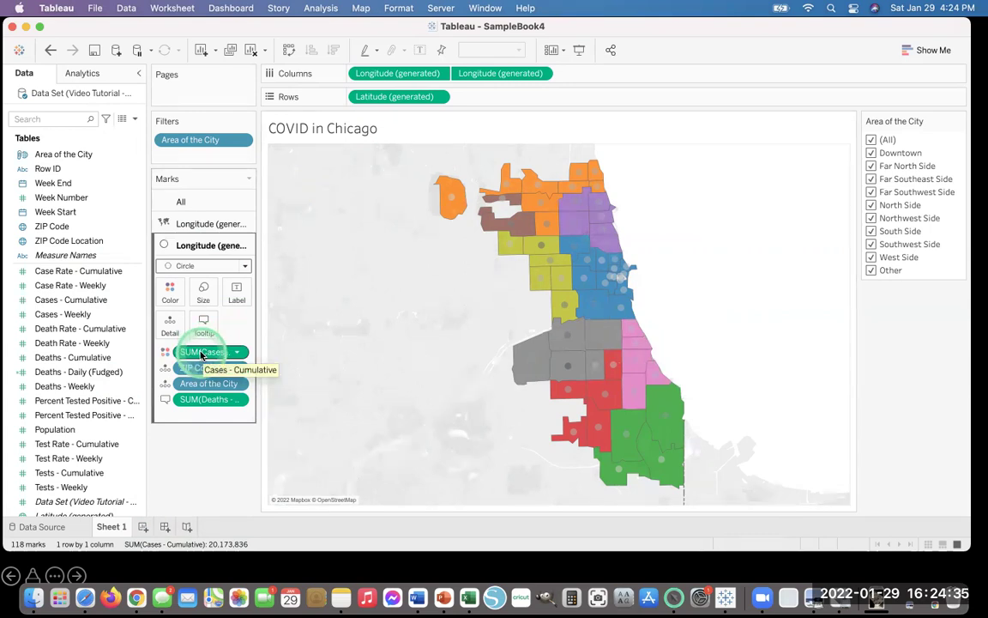
Step: Use SUM(Cases - Cumulative) for the circles' size instead of their color, and color the circles black
left_click_drag(201, 354, 204, 303)
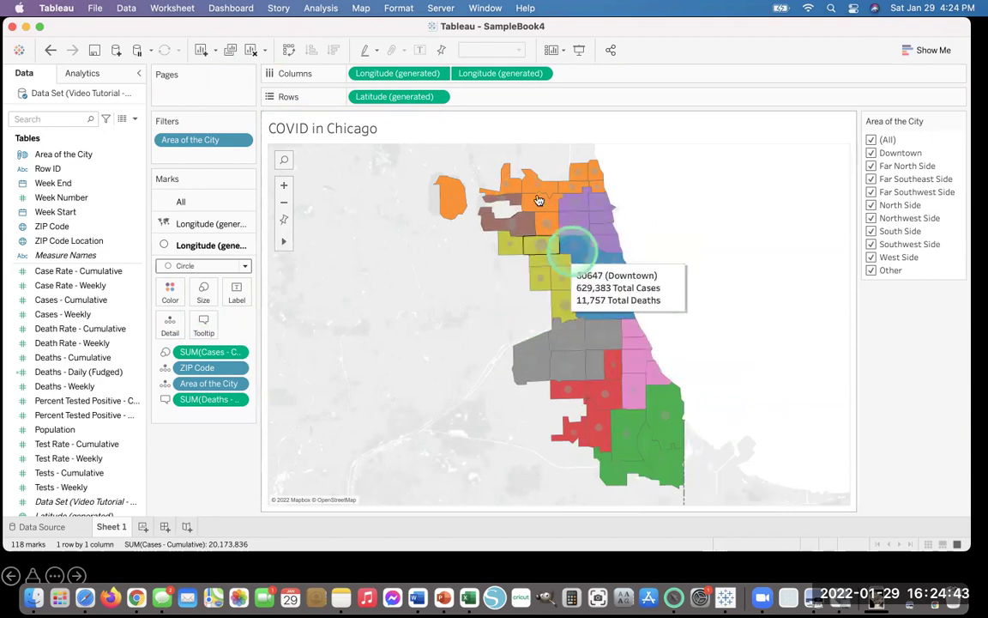
left_click(171, 290)
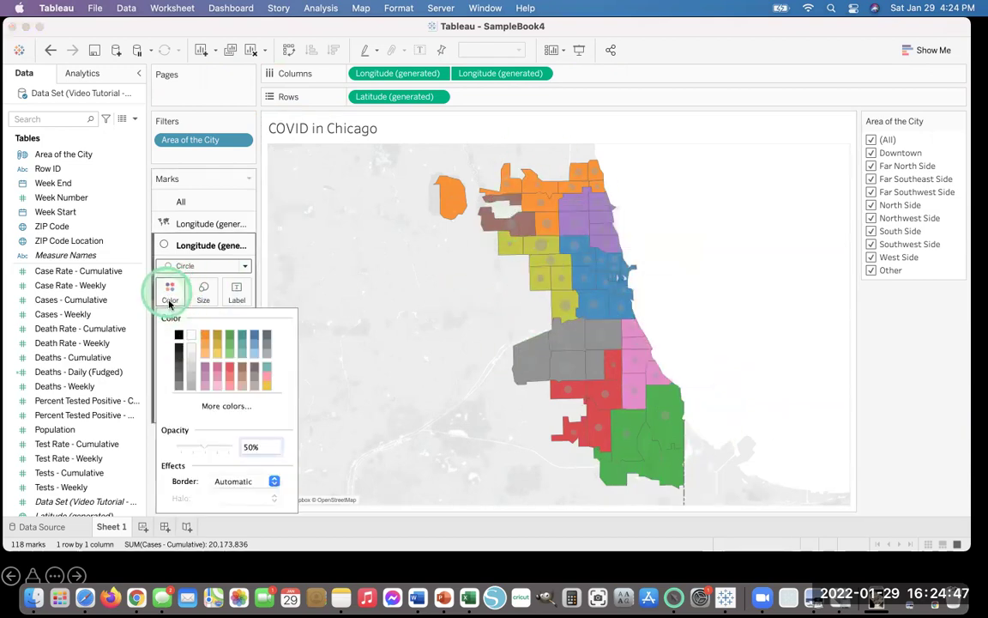
left_click(178, 335)
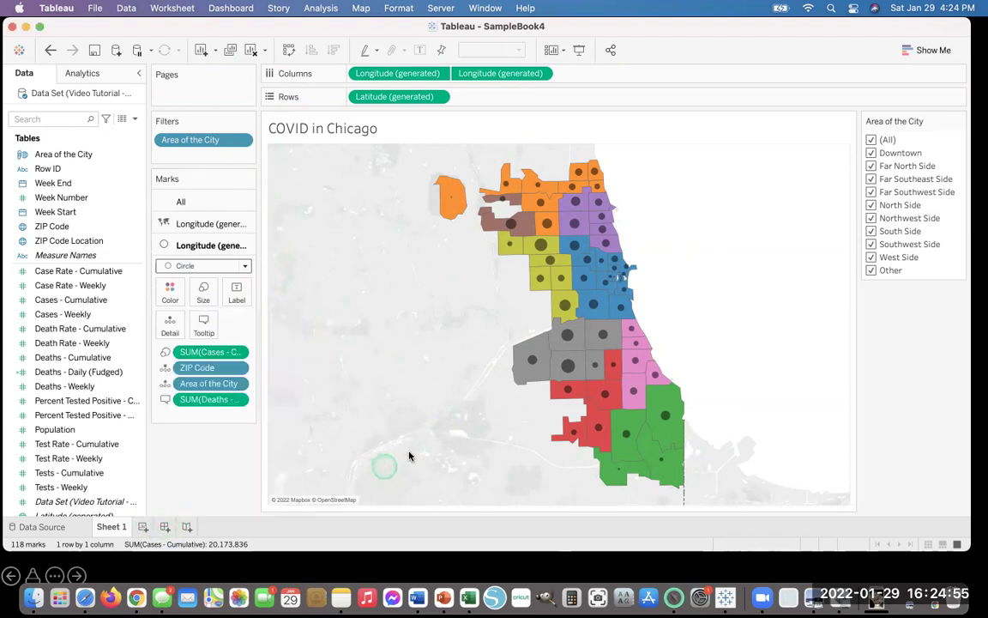
Step: Give the black circles an orange border and raise their opacity to 100%
left_click(167, 290)
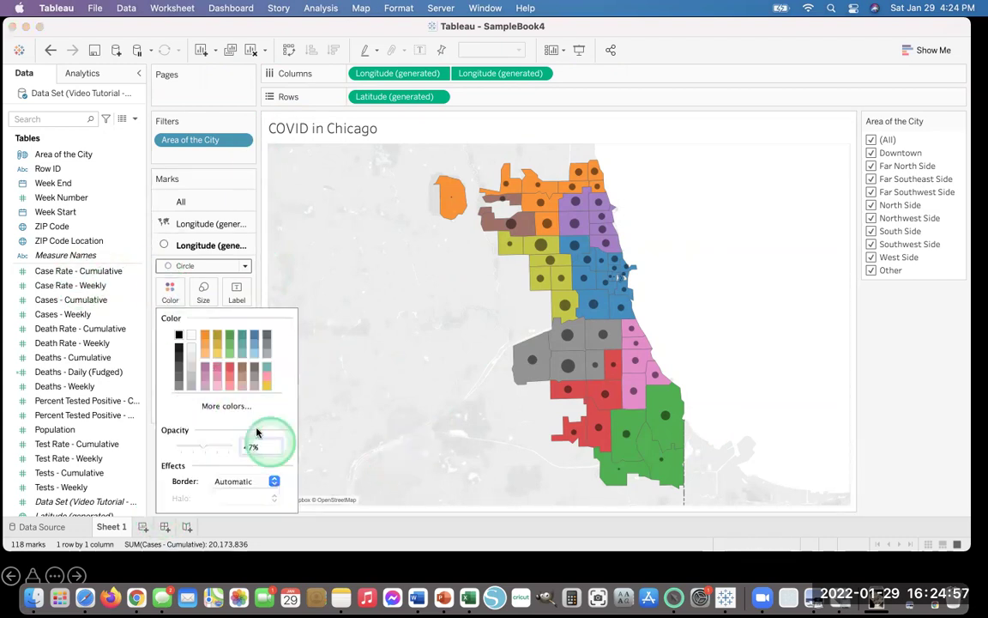
left_click(275, 481)
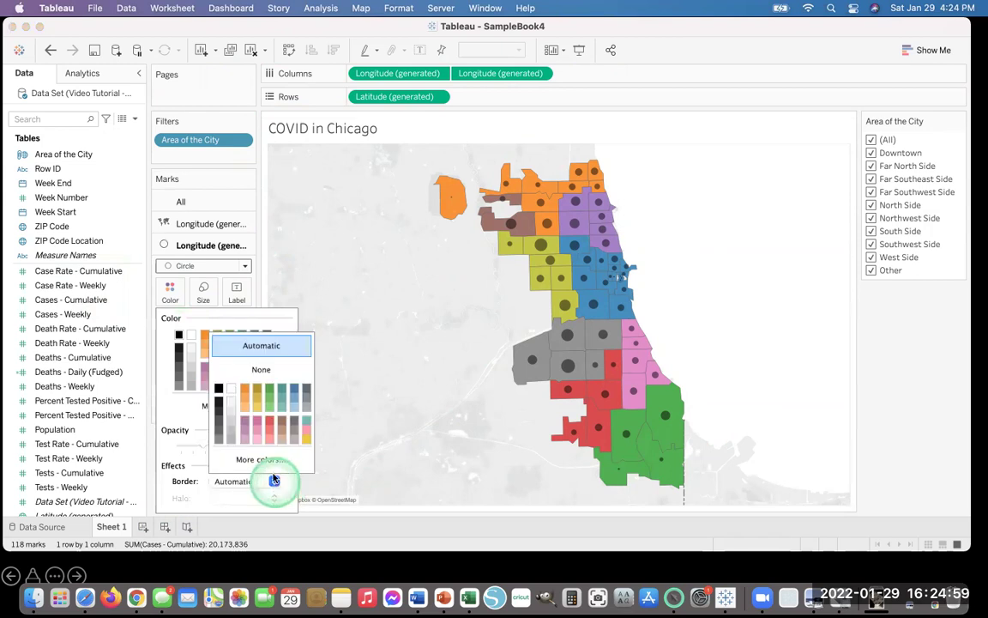
left_click(247, 402)
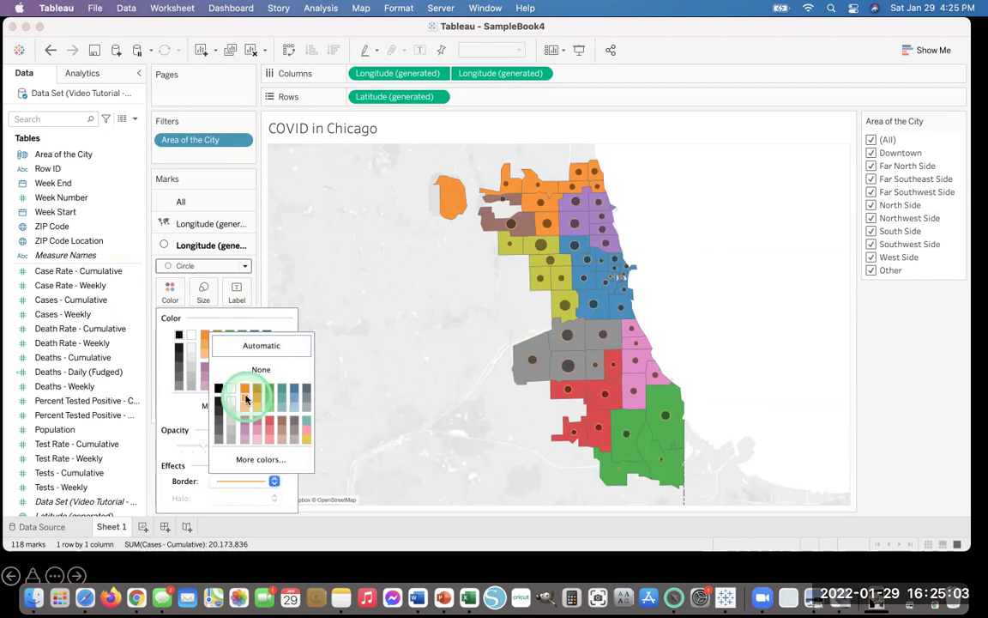
left_click(260, 374)
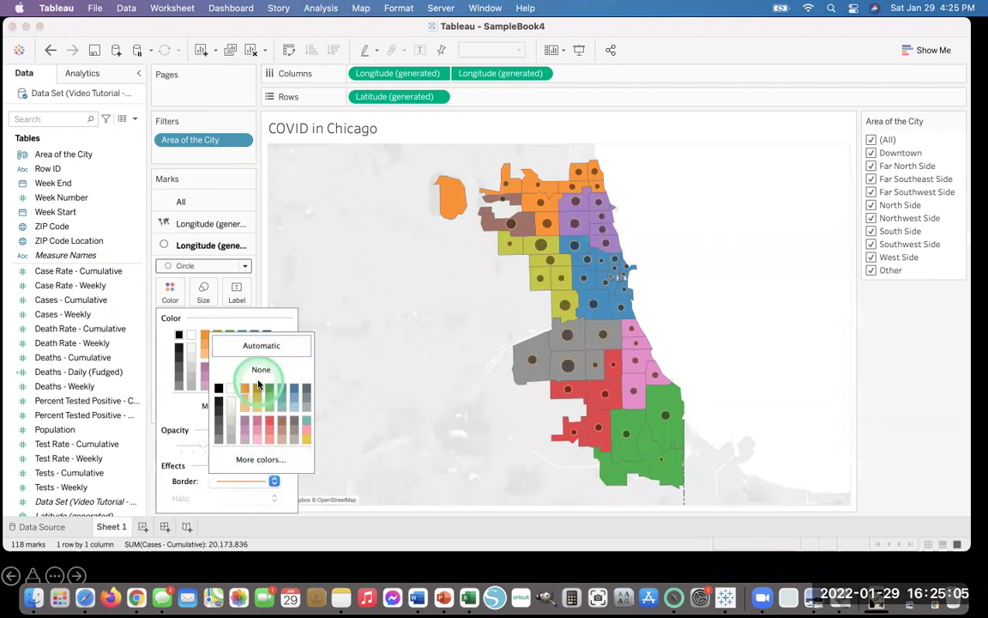
left_click(163, 497)
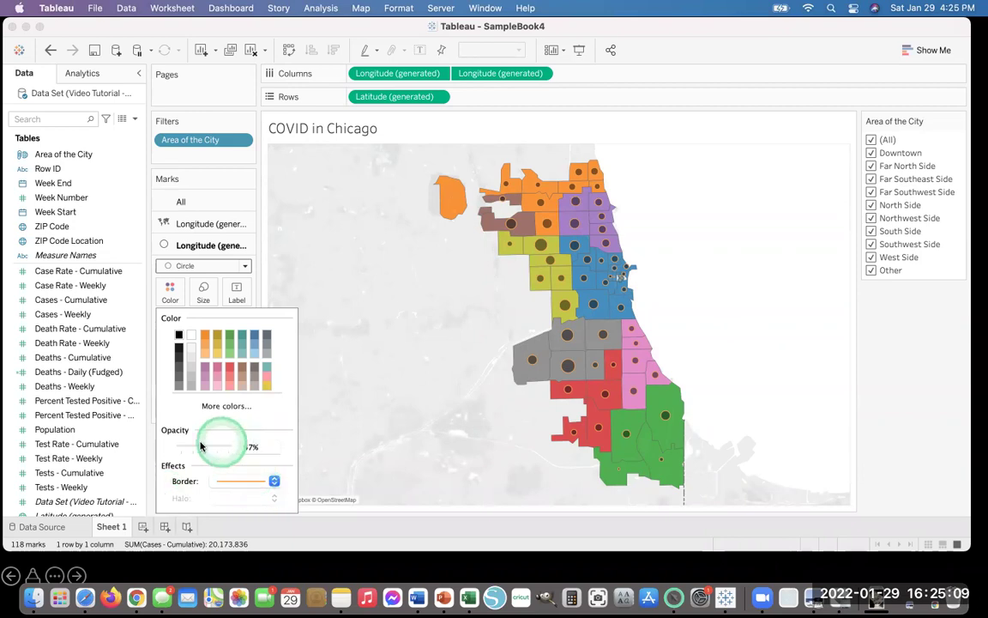
left_click_drag(203, 446, 228, 447)
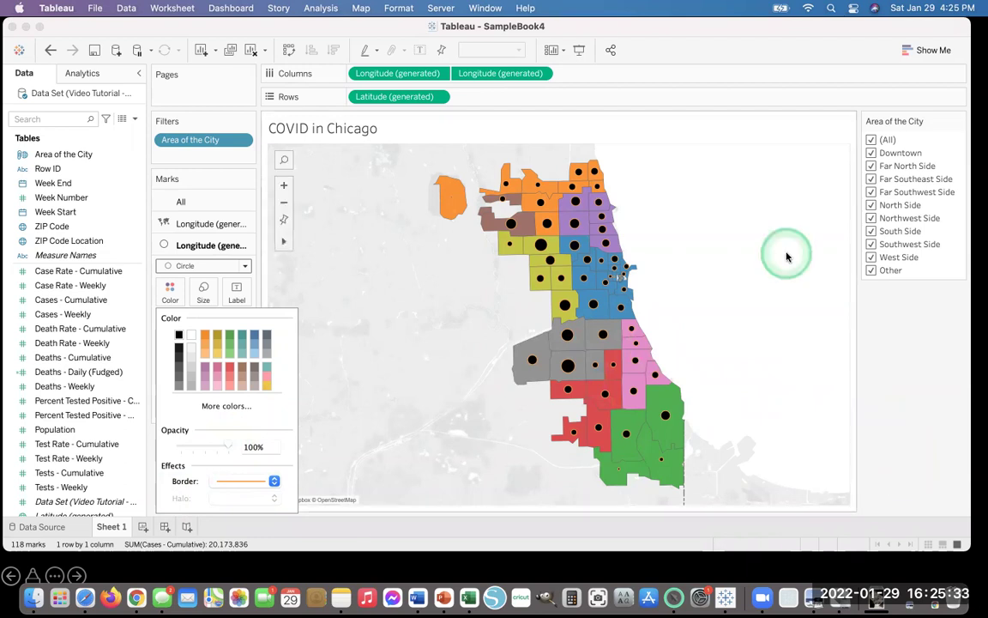
Step: Undo the circle formatting, sizing and mark type changes, back to the second Longitude layer's Map marks colored by cumulative cases
left_click(714, 25)
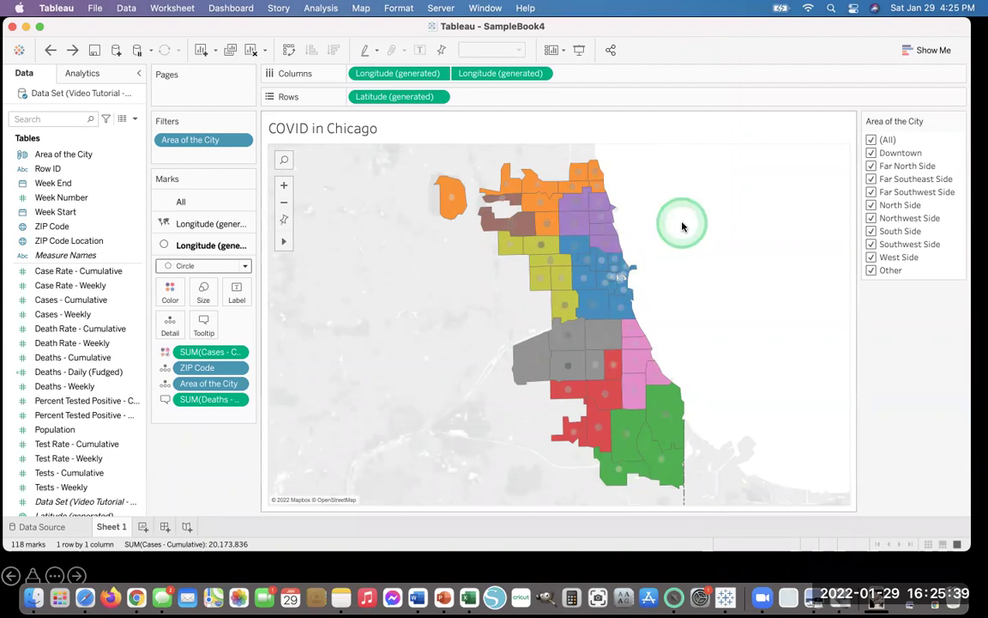
key("super+z")
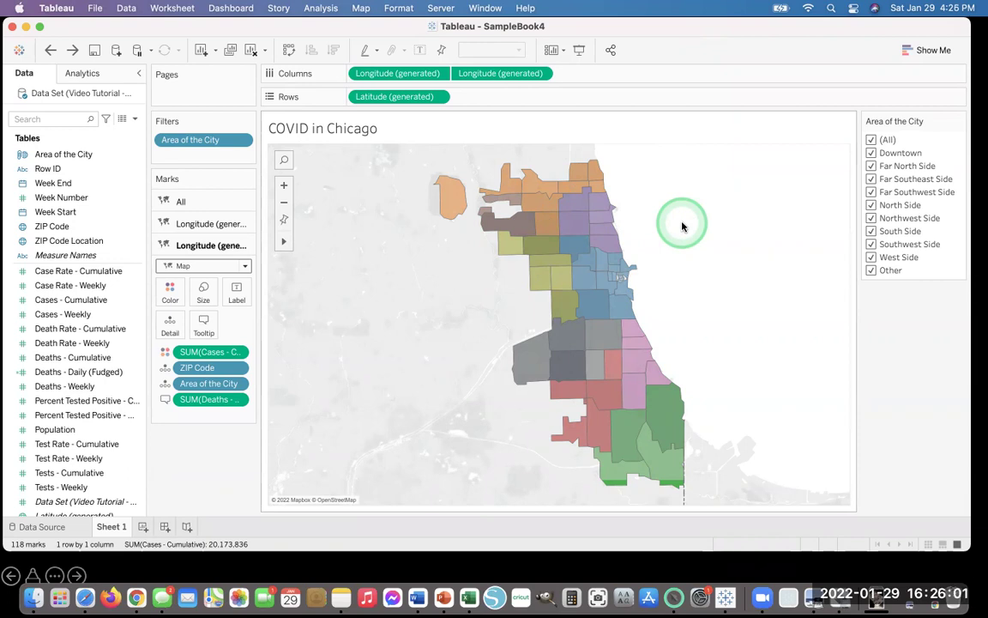
Step: Rename the Sheet 1 worksheet as Cases
right_click(112, 529)
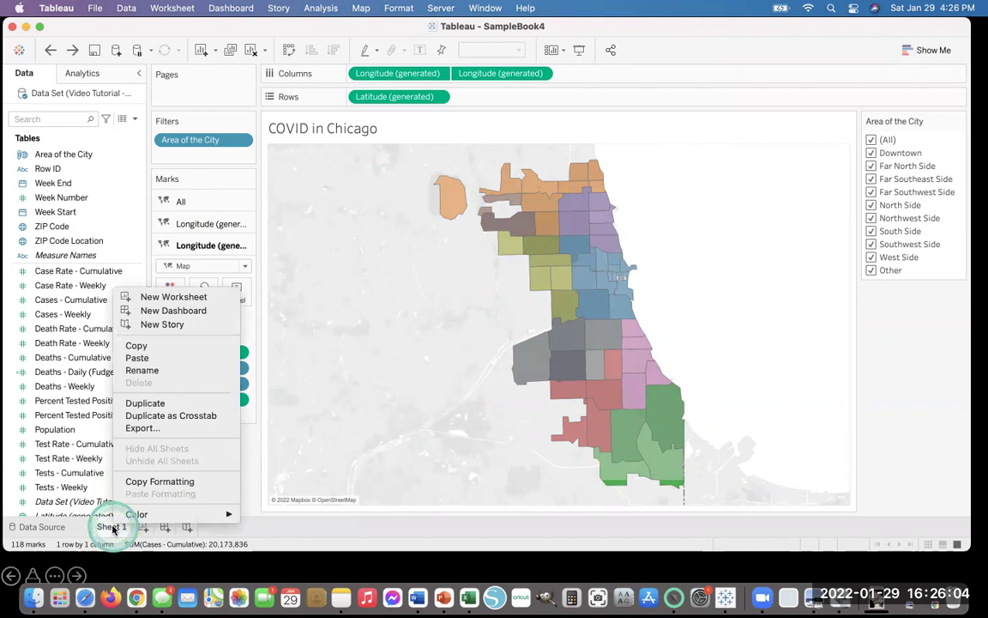
left_click(140, 373)
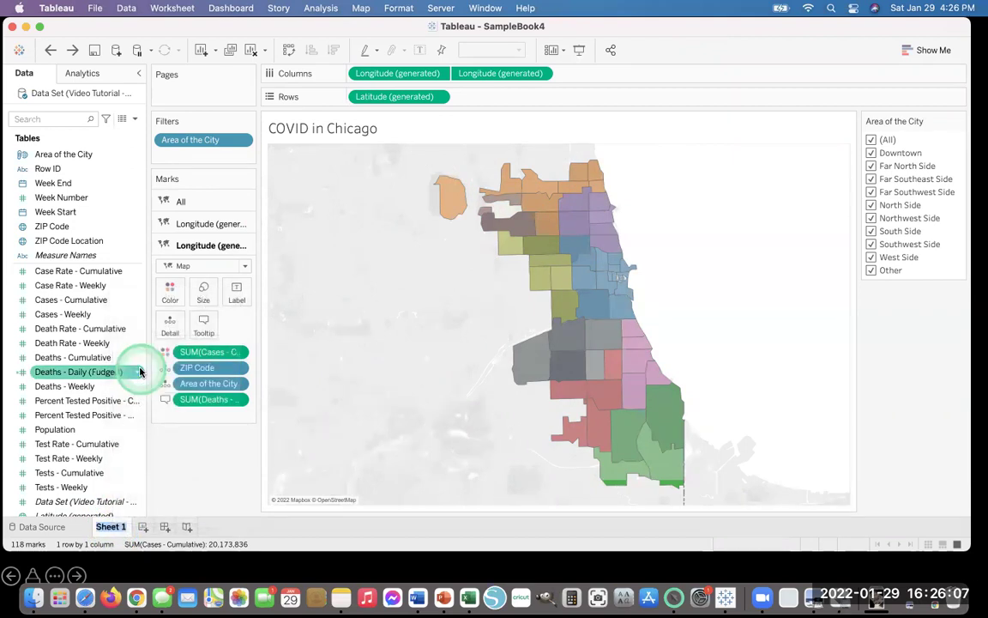
type("Cases")
key("Return")
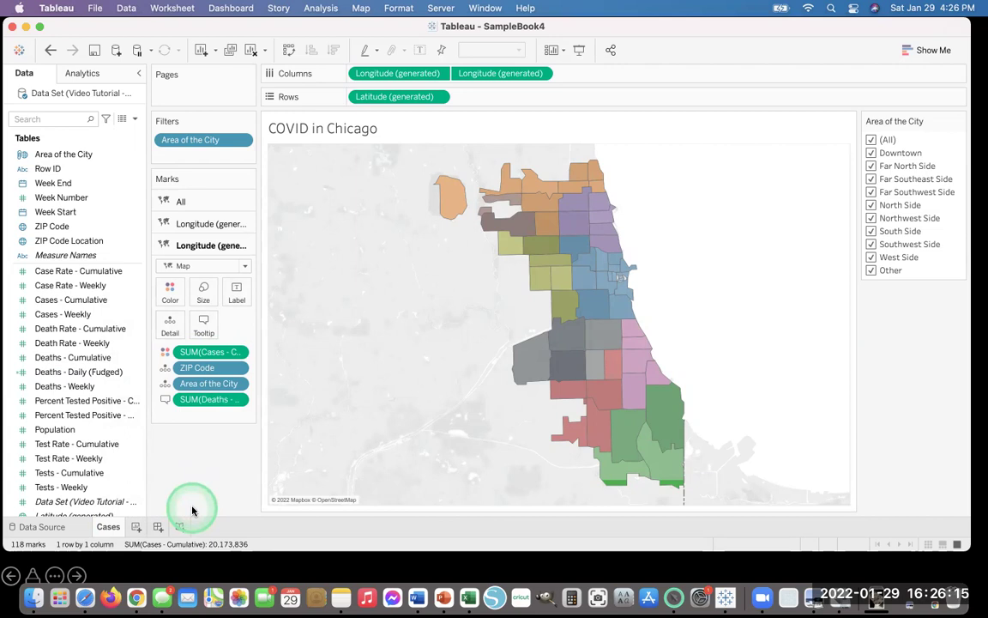
Step: Add a new worksheet and plot Percent Tested Positive - Weekly on rows against Week Number on columns
left_click(135, 527)
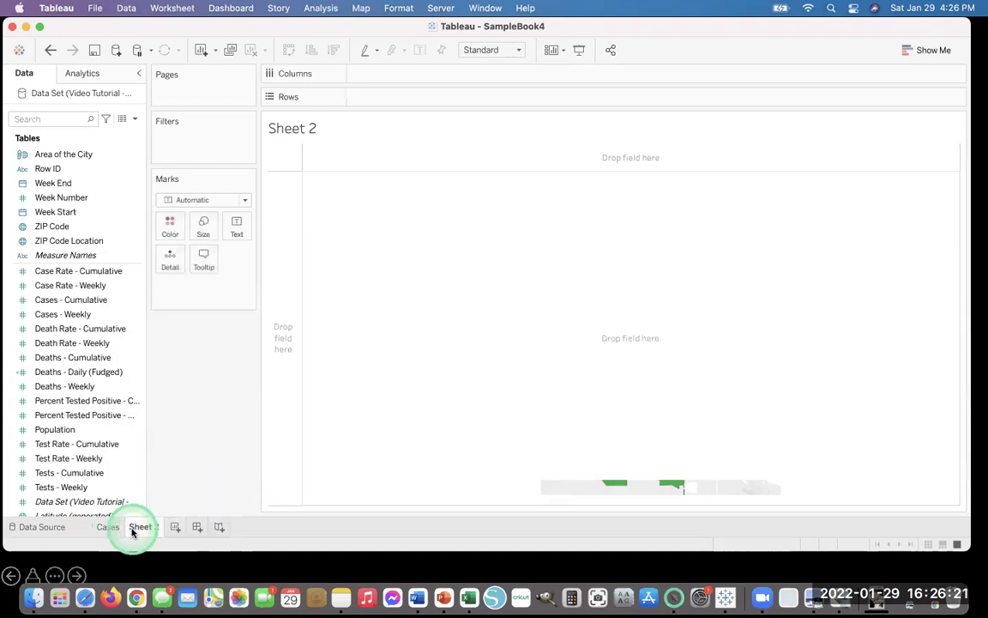
left_click(62, 200)
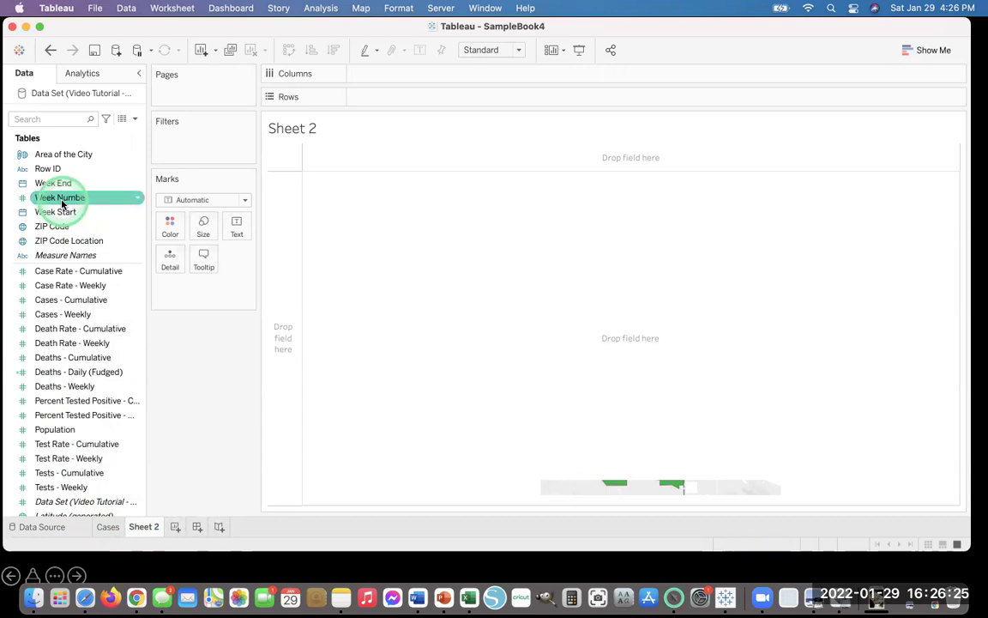
left_click_drag(52, 202, 375, 81)
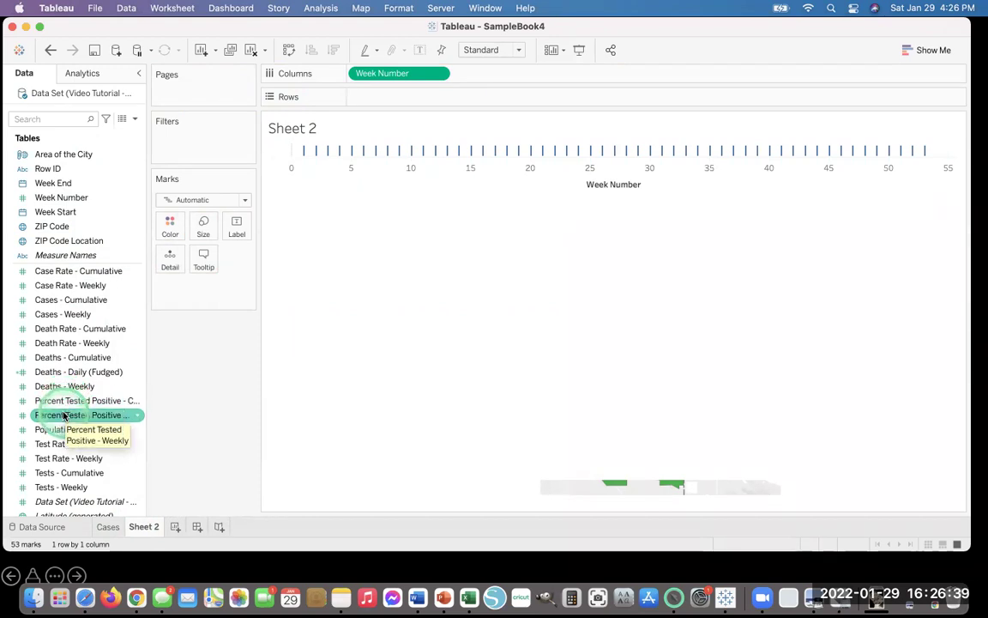
mouse_move(62, 415)
left_mouse_down()
mouse_move(311, 238)
mouse_move(386, 94)
left_mouse_up()
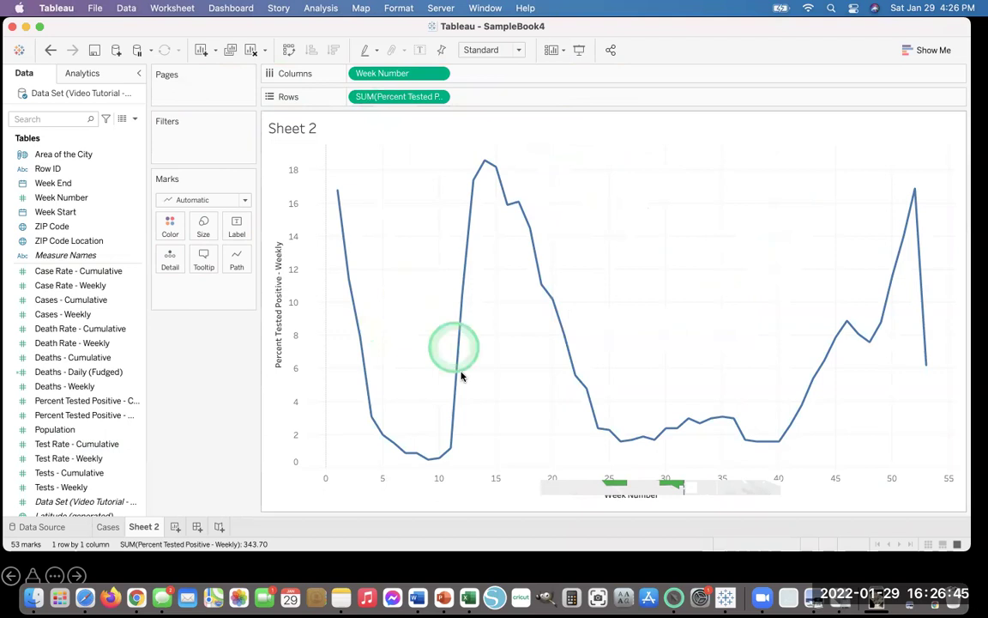
mouse_move(348, 307)
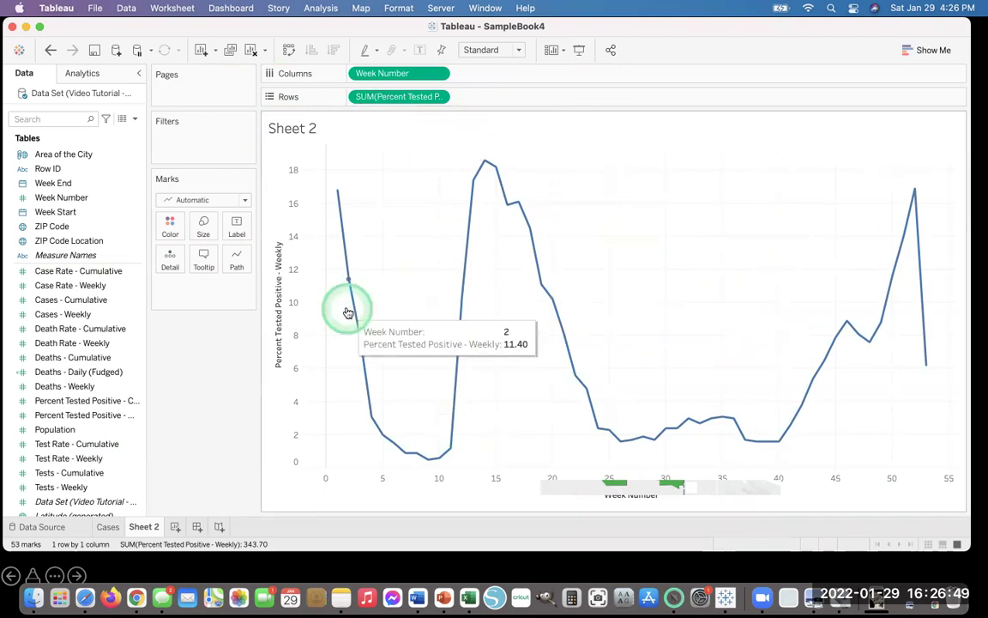
Step: Replace the new worksheet's title field <Sheet Name> with "Positive Weekly Tests"
double_click(292, 128)
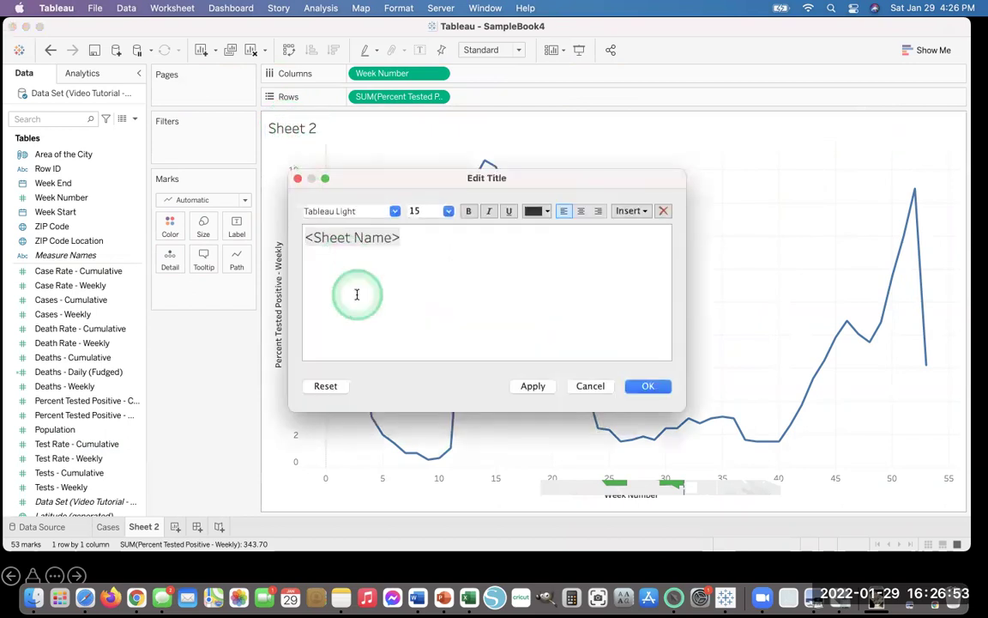
triple_click(405, 285)
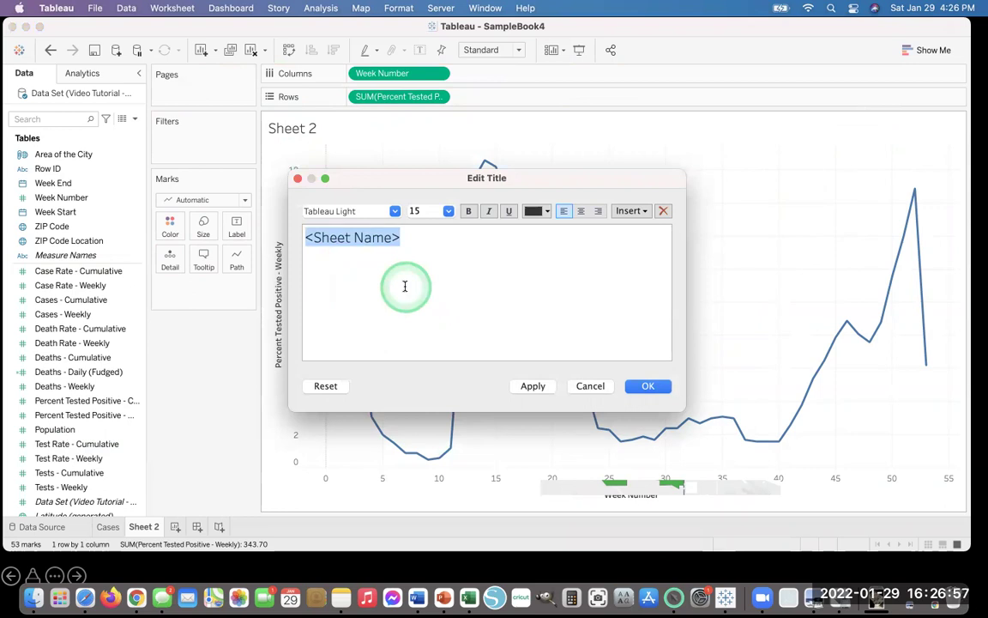
type("Posorti")
key("BackSpace")
key("BackSpace")
key("BackSpace")
key("BackSpace")
type("itive Week")
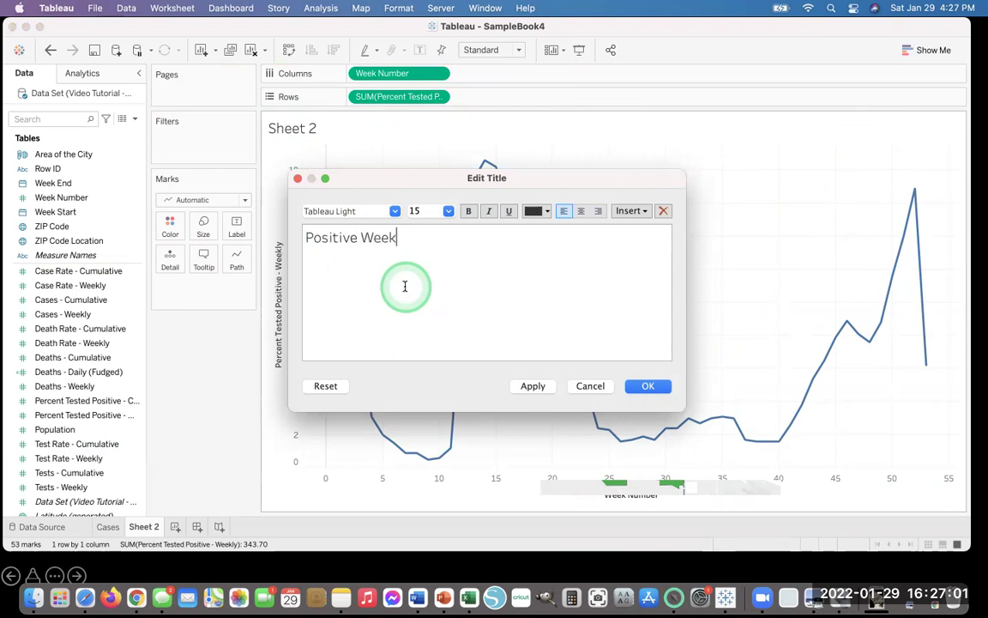
type("ly Tests")
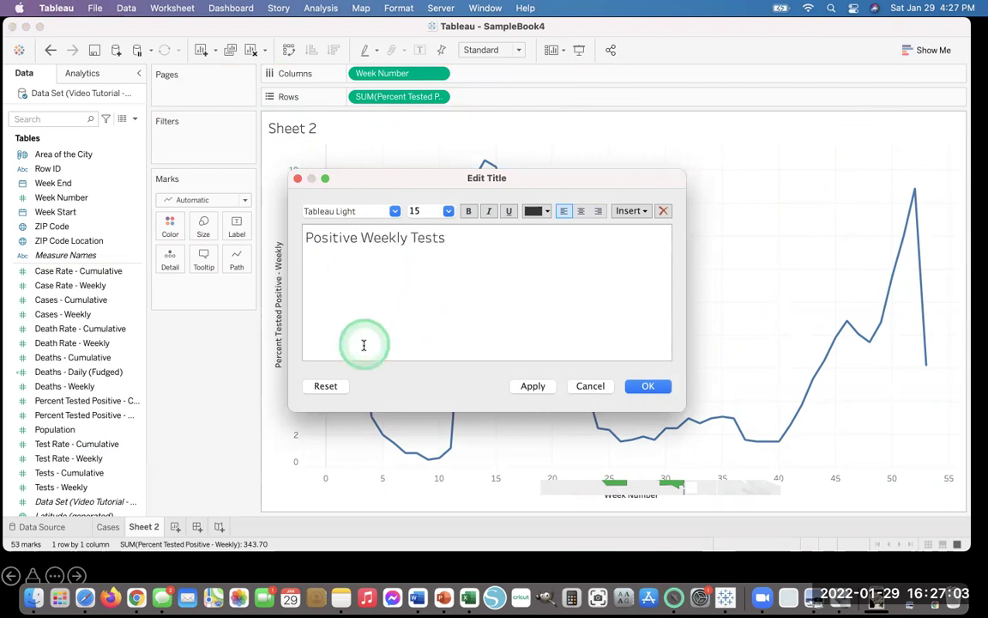
left_click(648, 386)
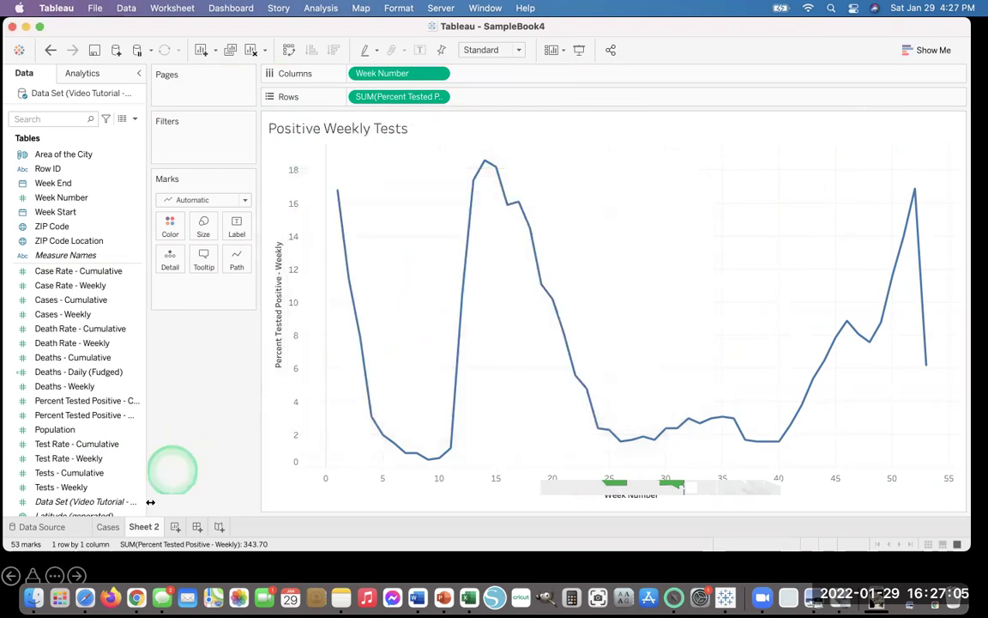
Step: Rename the Sheet 2 worksheet as Positive Tests
right_click(143, 529)
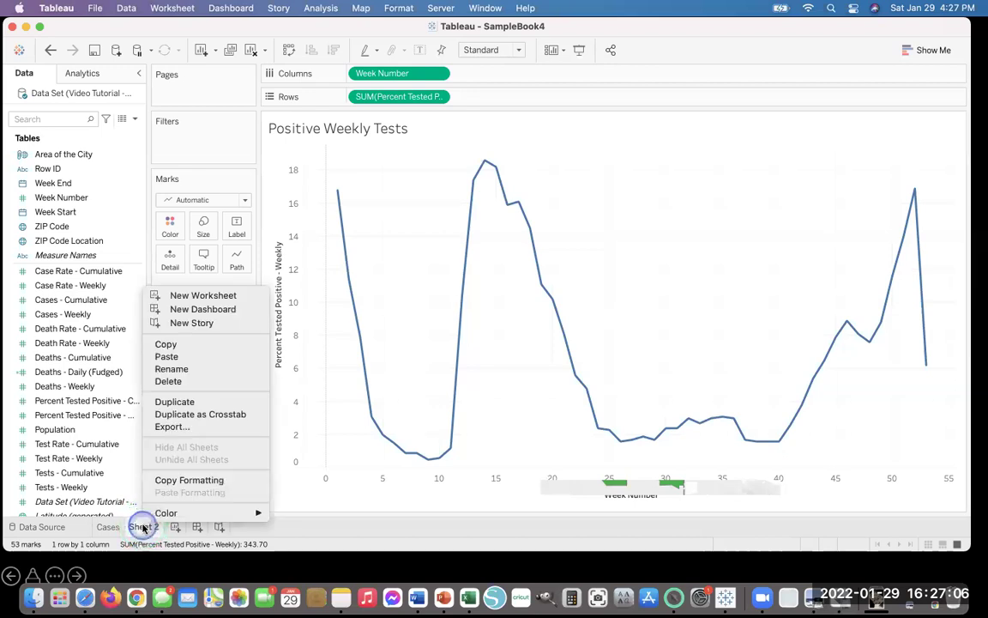
left_click(169, 372)
type("P")
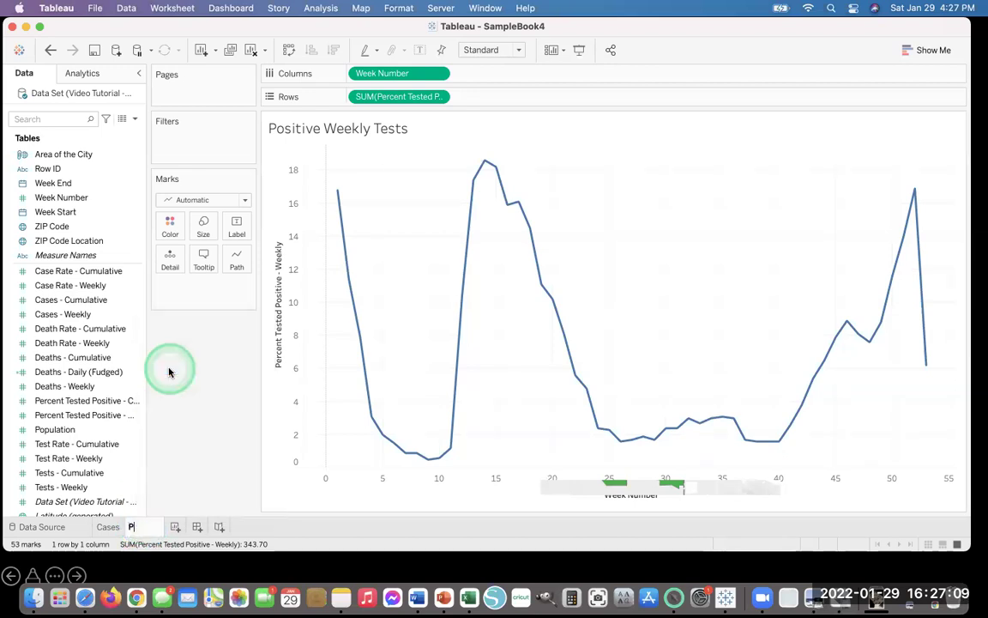
type("ositive Tests")
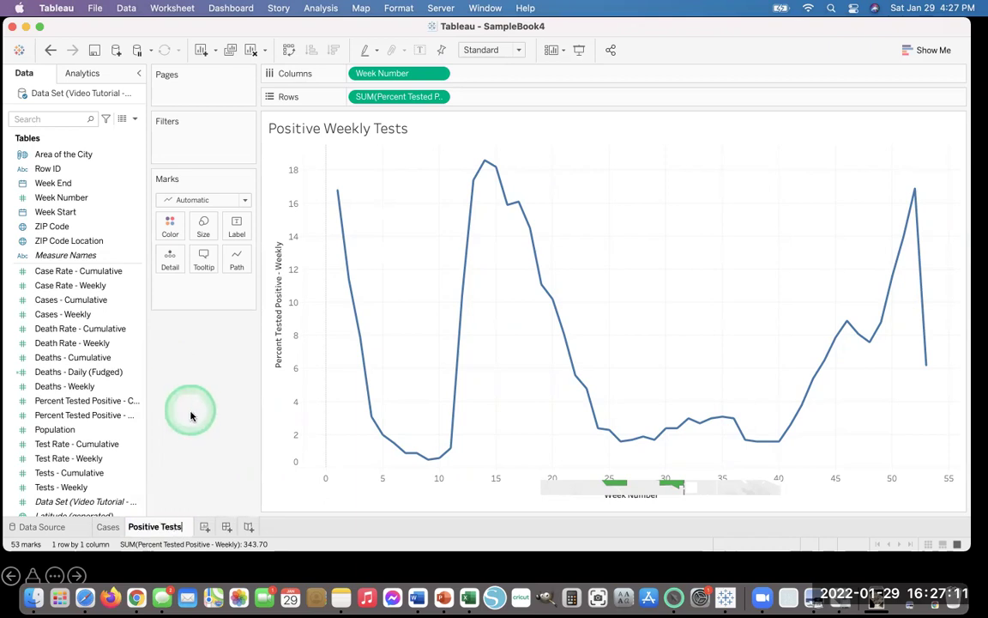
key("Return")
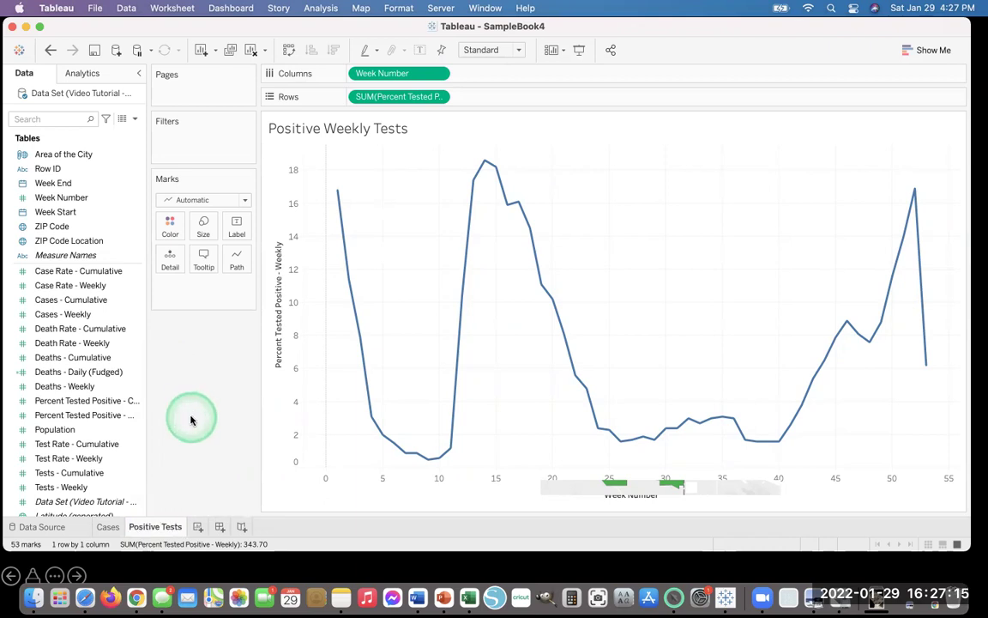
Step: Duplicate the Cases worksheet
left_click(109, 528)
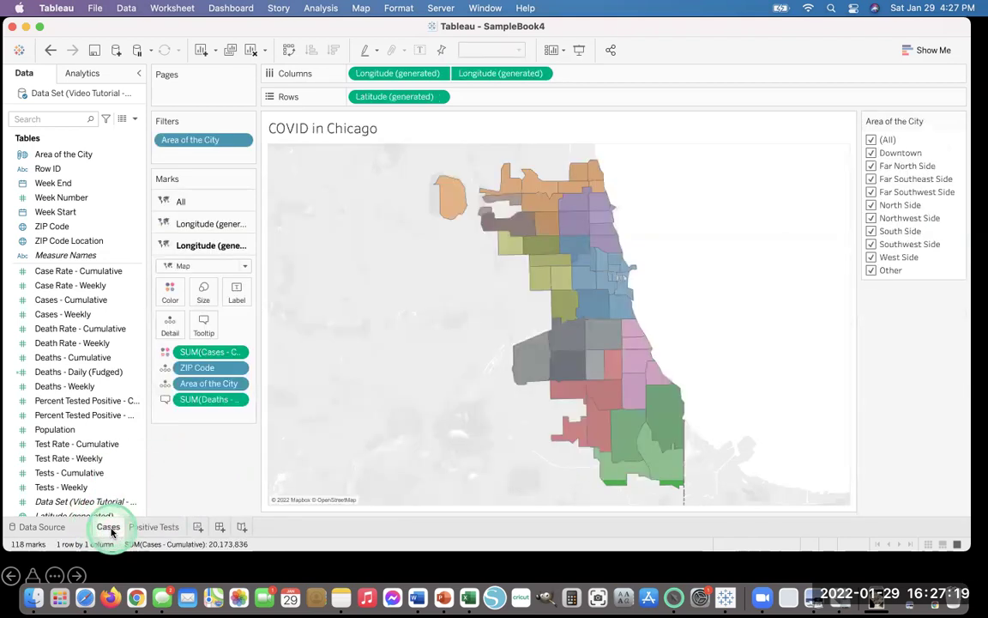
right_click(112, 533)
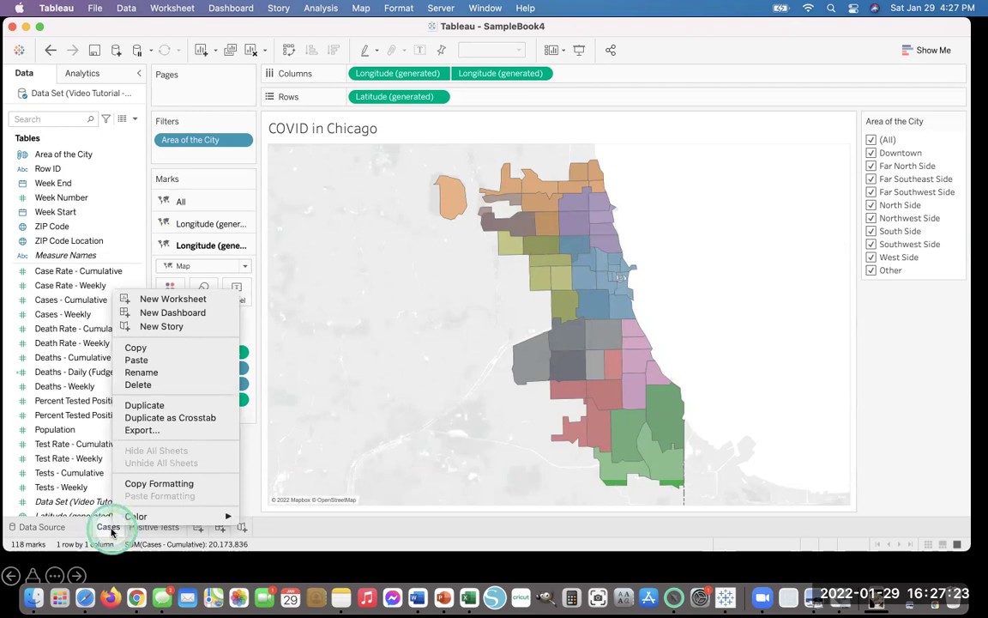
left_click(144, 405)
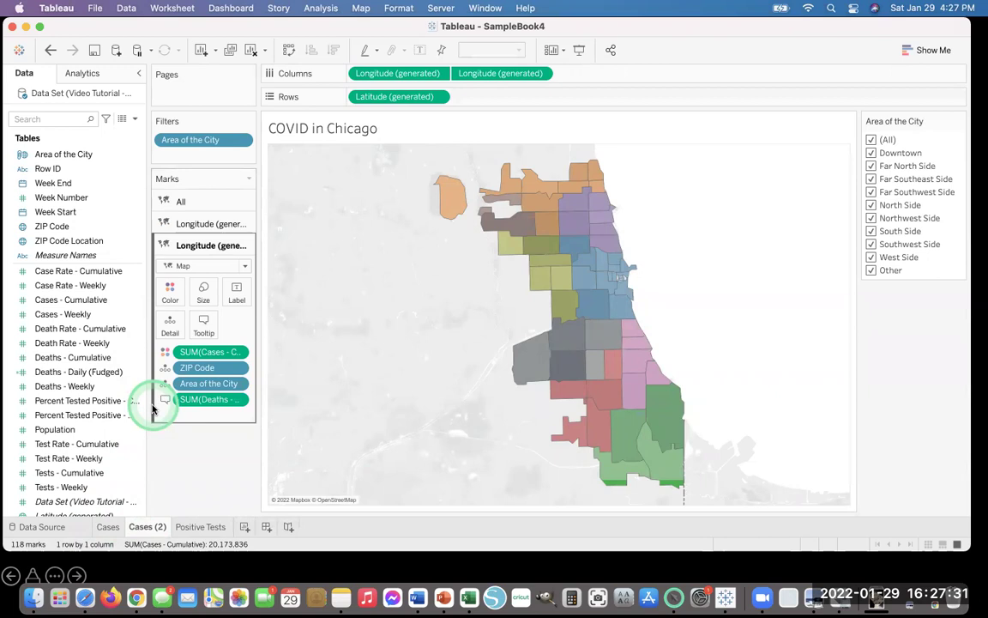
Step: Turn off Dual Axis for the second Longitude field to split the duplicated sheet into two side-by-side maps
left_click(543, 74)
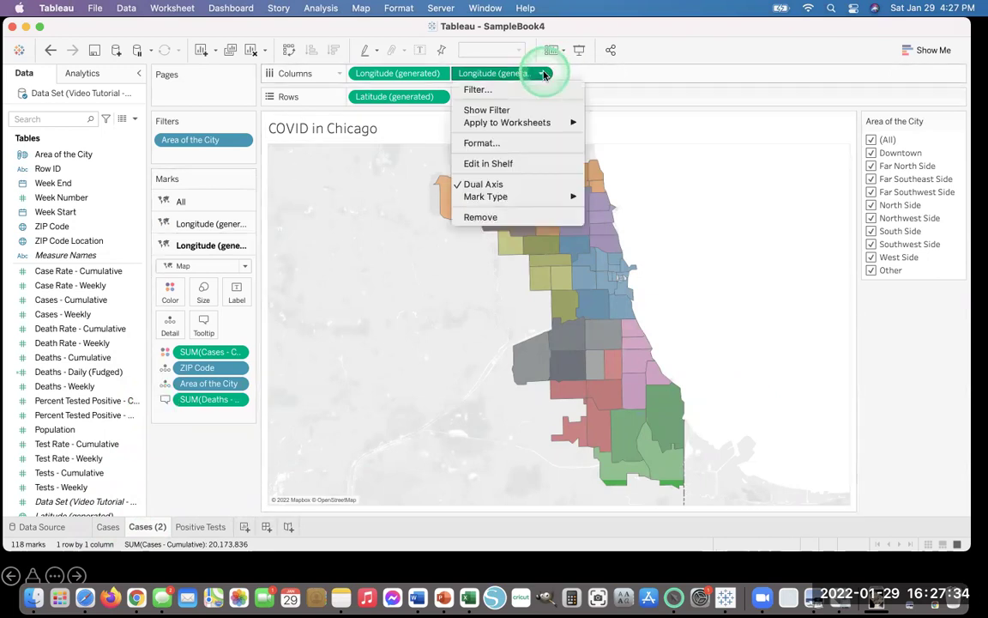
left_click(483, 184)
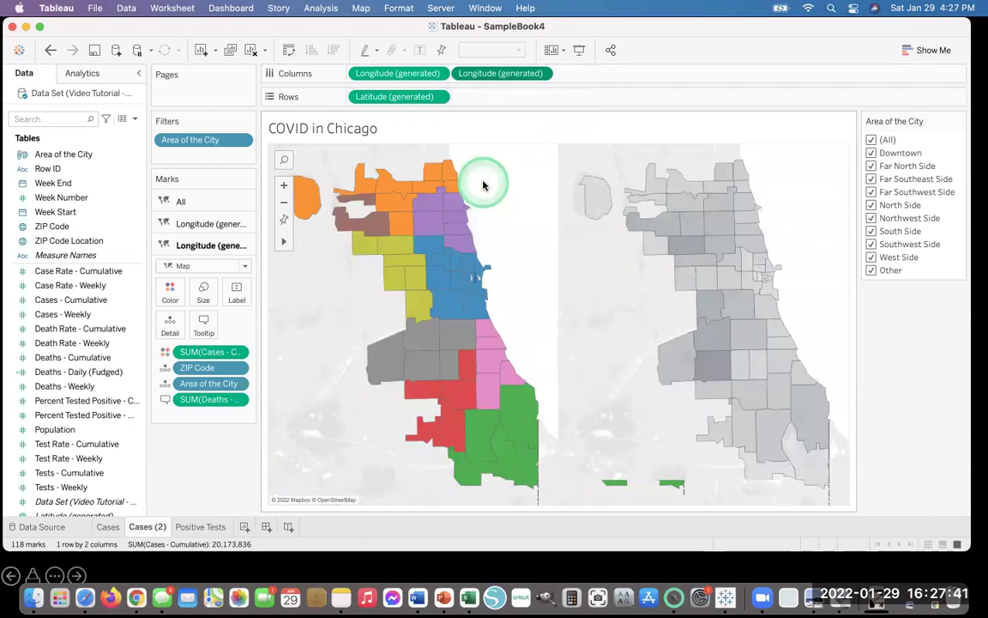
mouse_move(473, 366)
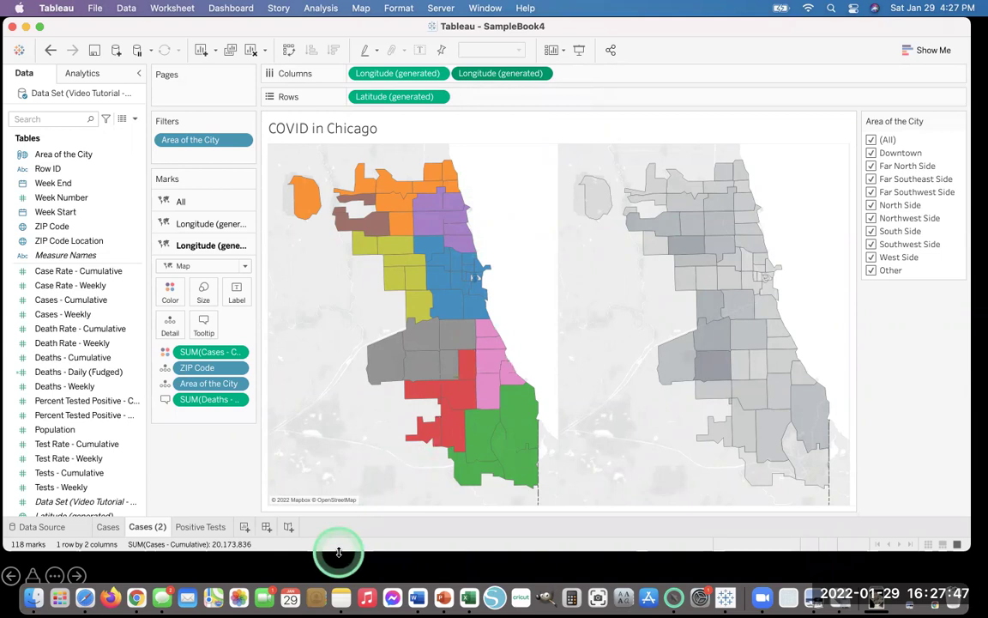
Step: Change the second Longitude layer's mark type from Map to Circle on the duplicated sheet
left_click_drag(194, 225, 190, 246)
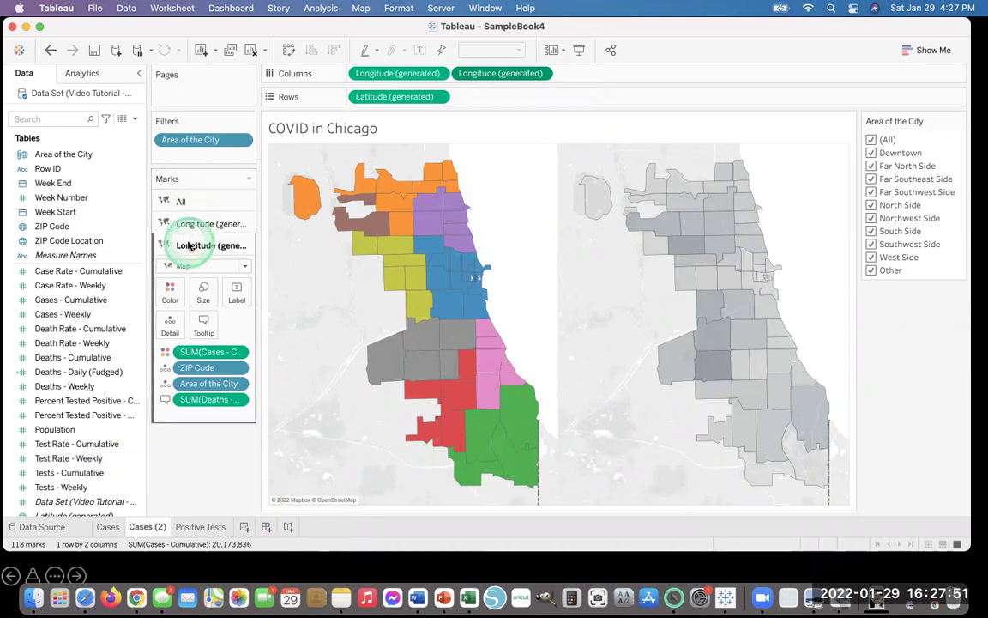
left_click(239, 267)
left_click(180, 358)
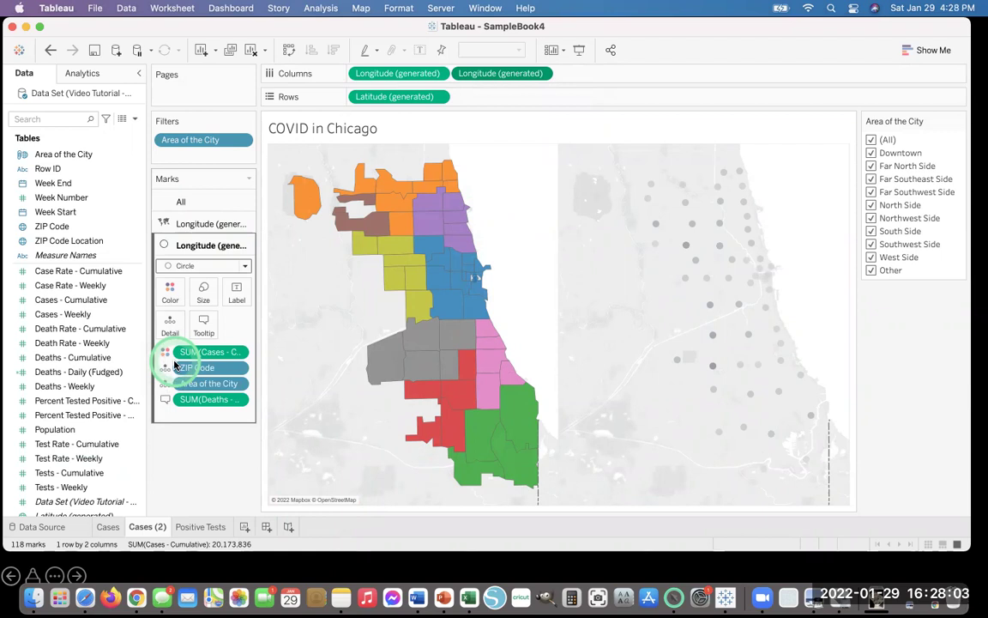
Step: Remove SUM(Cases - Cumulative) from the circles' marks and size them by Death Rate - Cumulative instead
left_click_drag(174, 365, 103, 378)
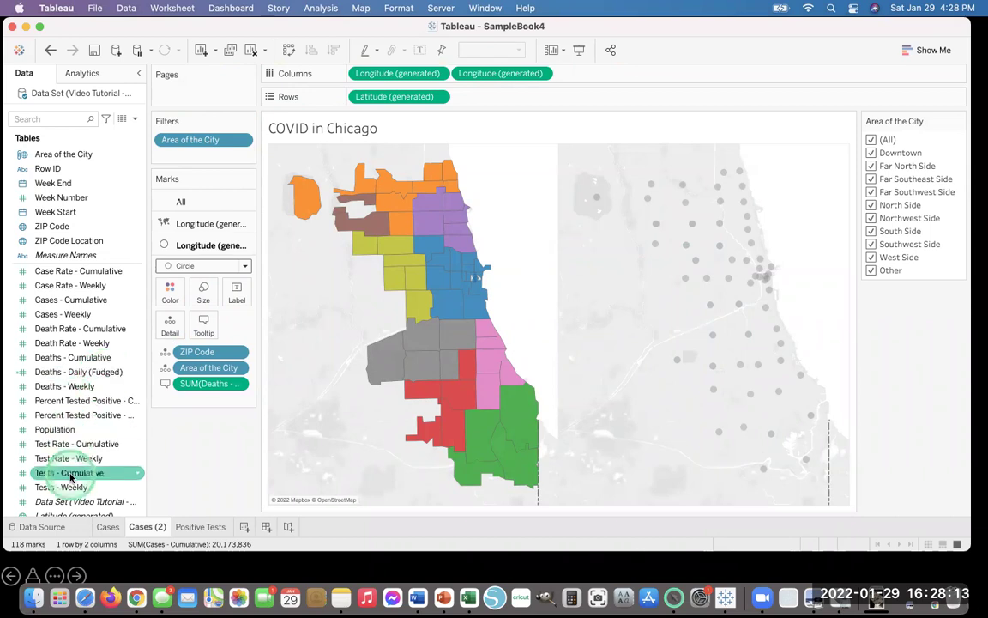
left_click_drag(64, 331, 207, 302)
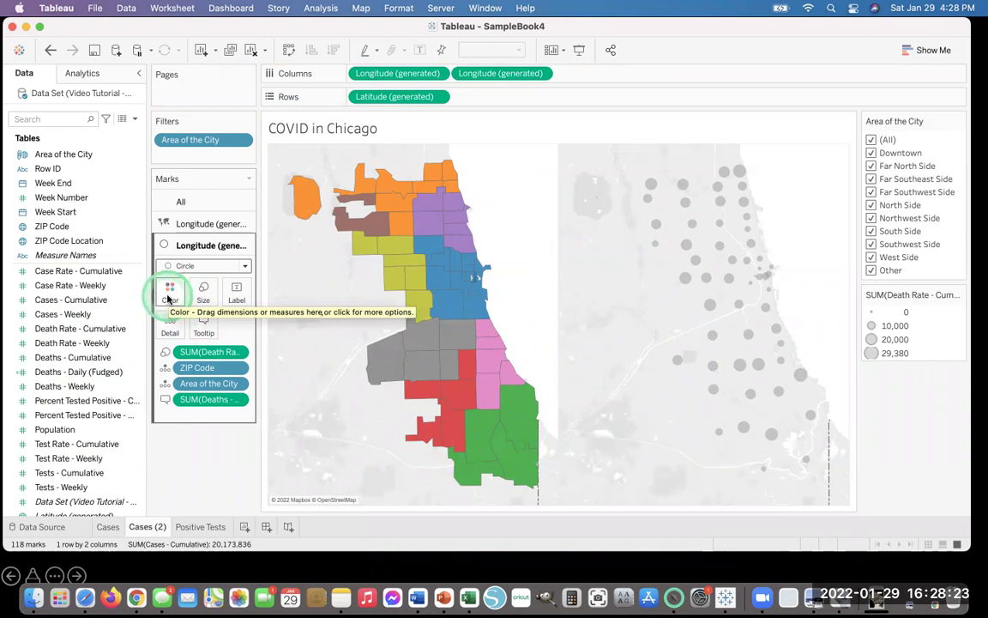
Step: Color the second Longitude layer's circles white at 85% opacity with an orange border
left_click(169, 296)
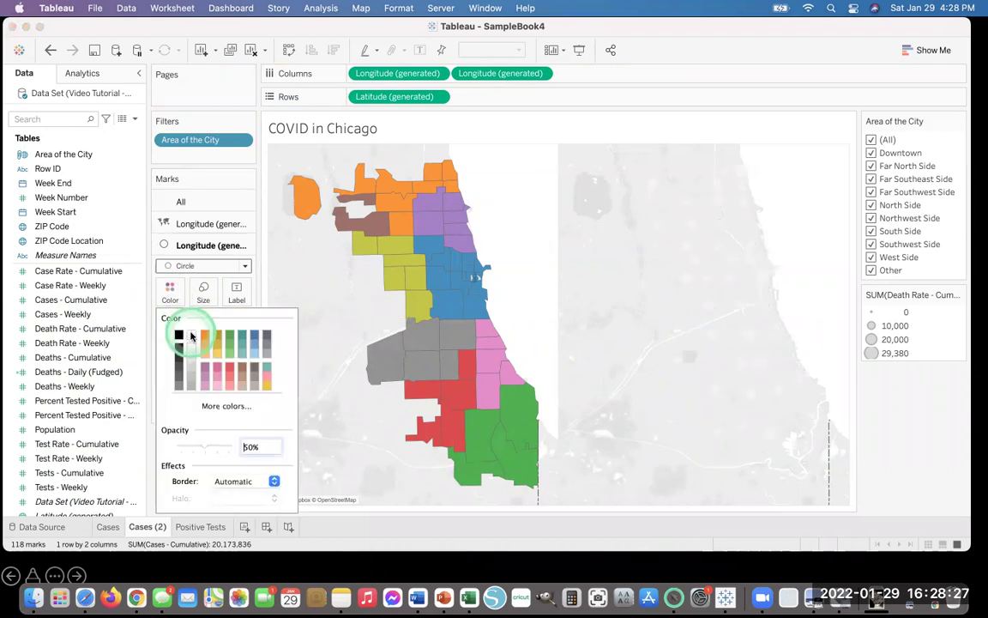
left_click(251, 449)
type("85")
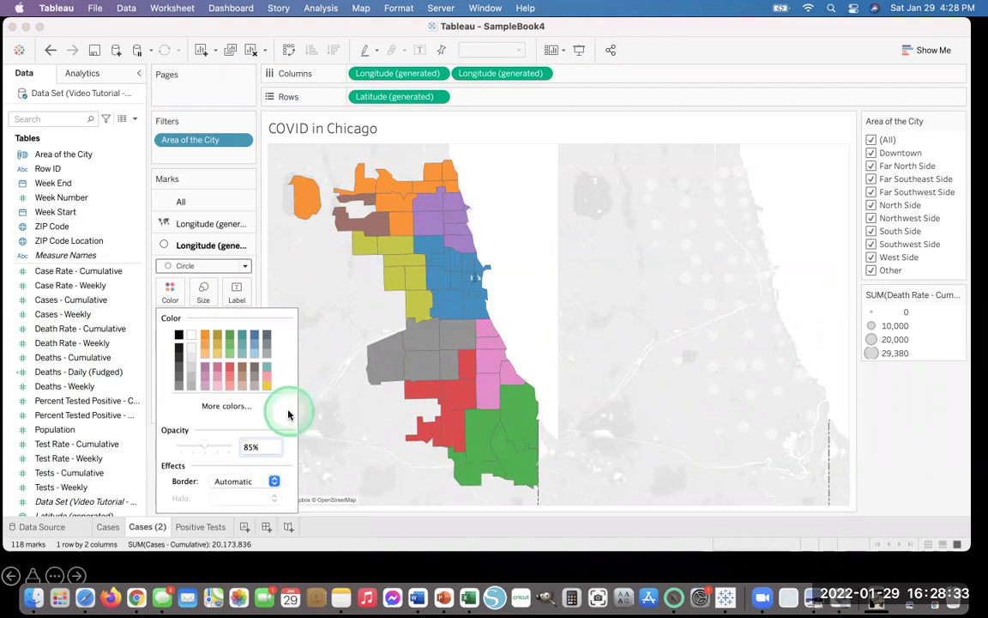
left_click(273, 481)
left_click(243, 389)
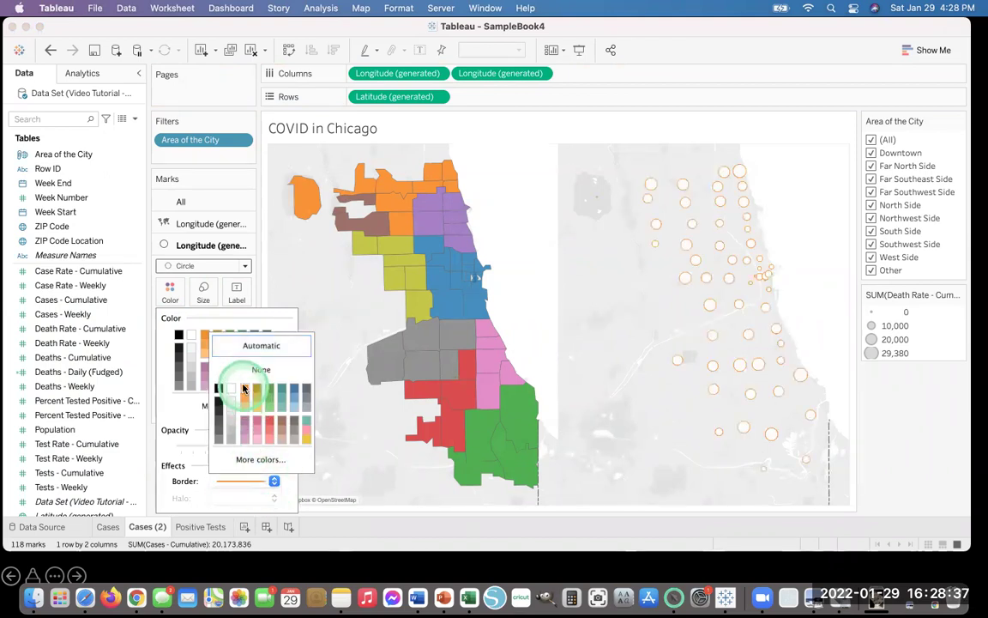
left_click(167, 396)
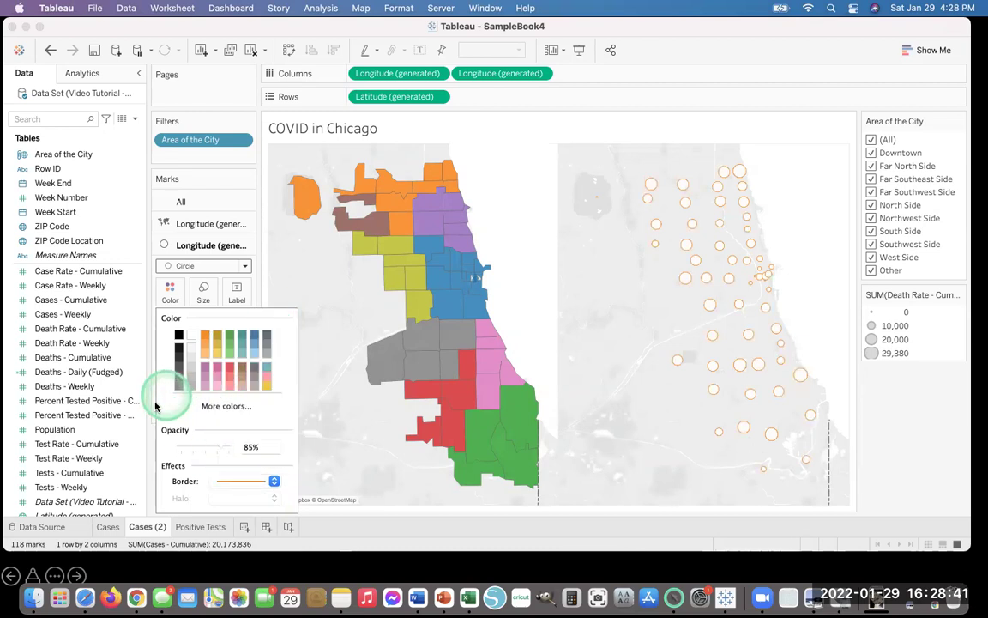
left_click(236, 101)
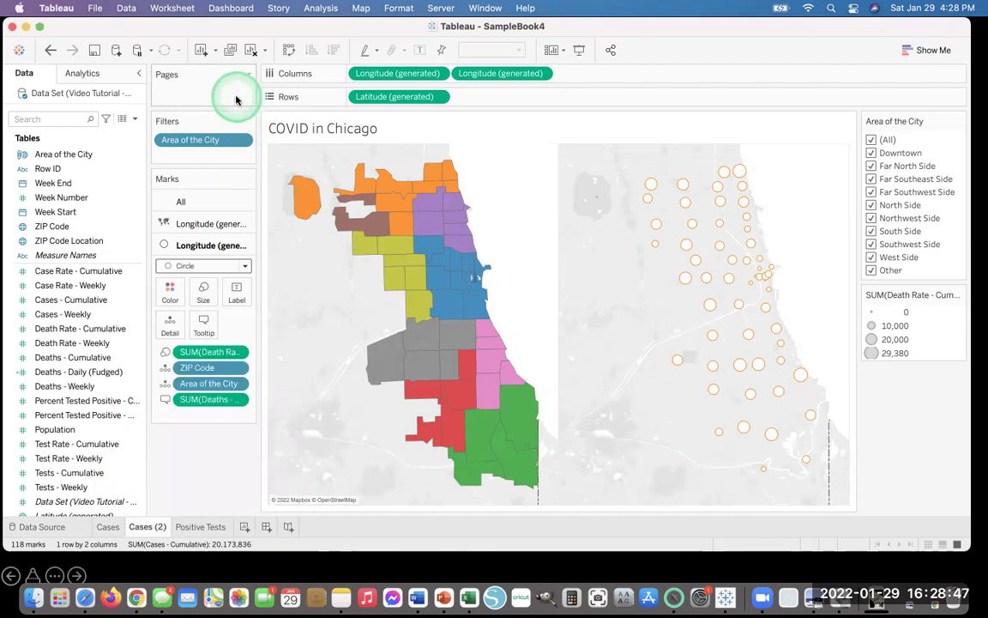
Step: Overlay the circles on the area map with Dual Axis and size them by the average of Death Rate - Cumulative
left_click(543, 74)
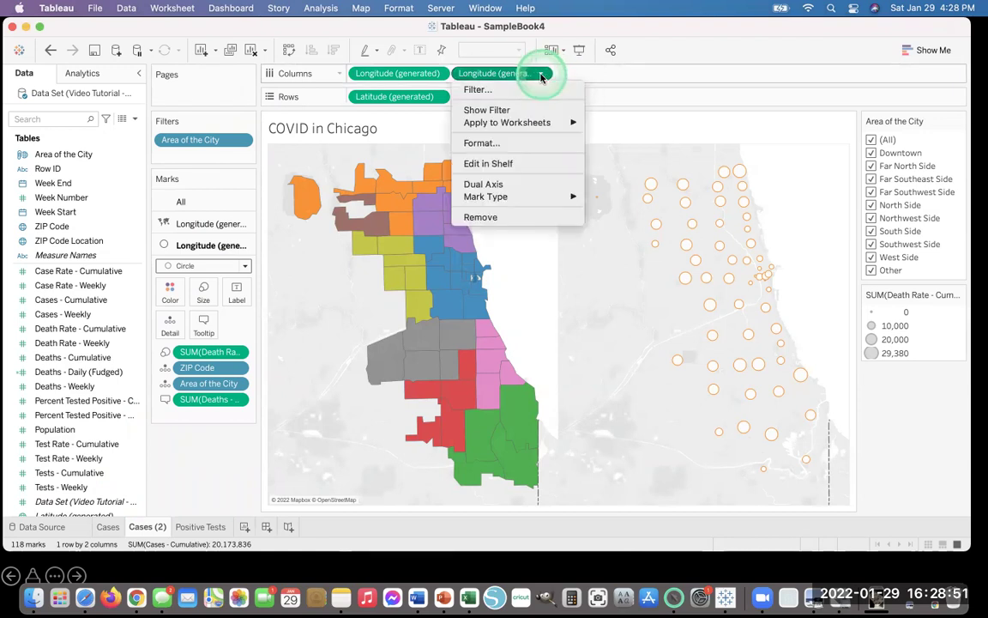
left_click(506, 186)
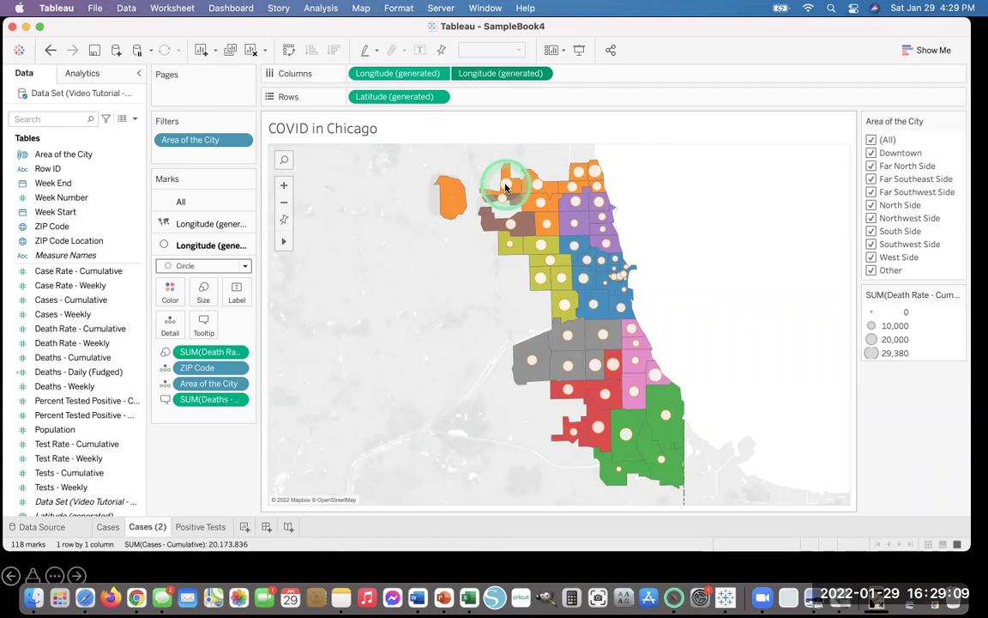
left_click(239, 353)
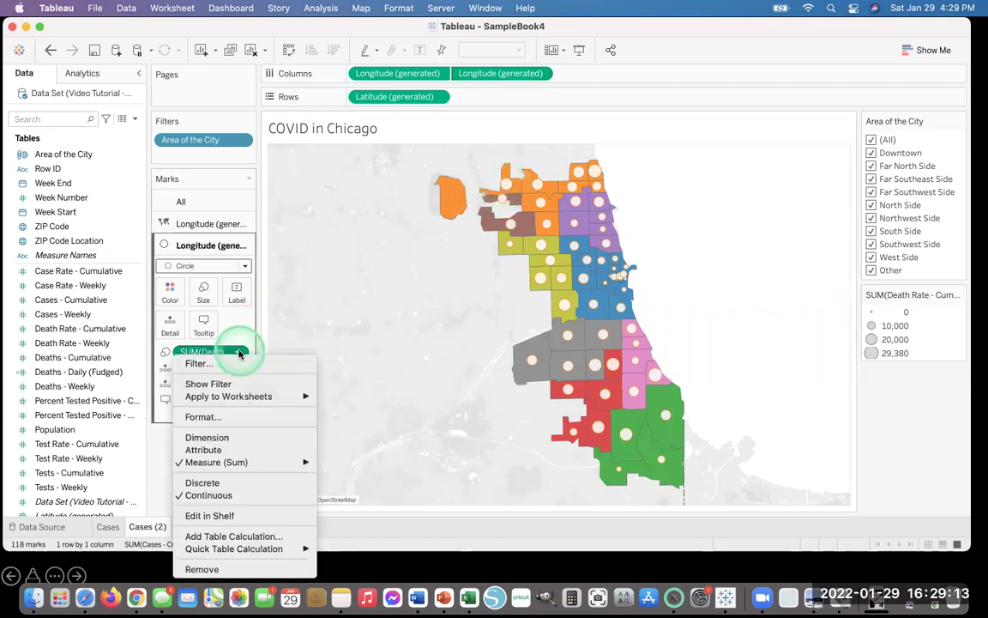
mouse_move(201, 462)
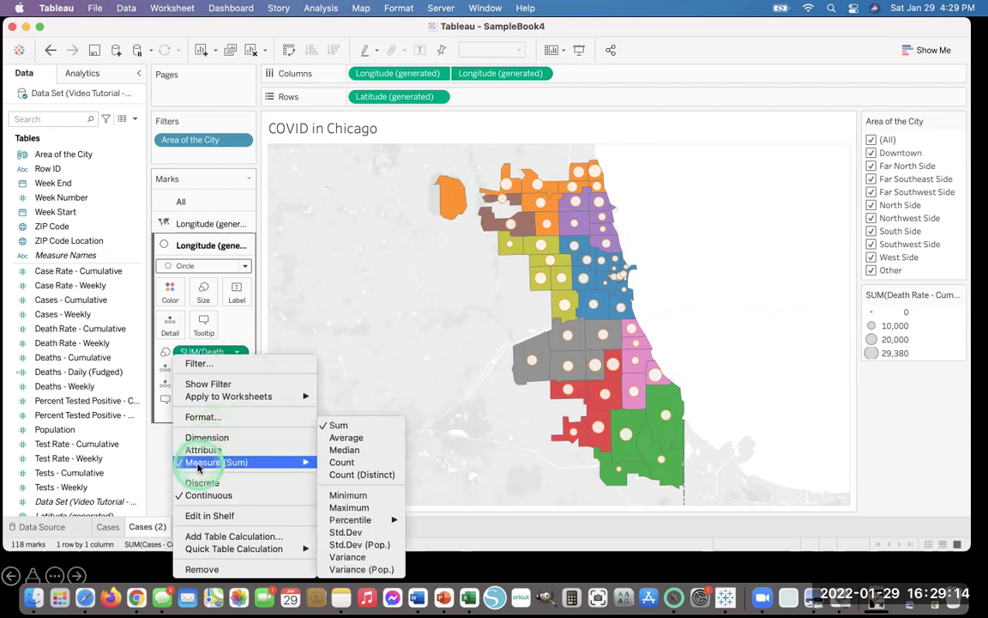
left_click(367, 439)
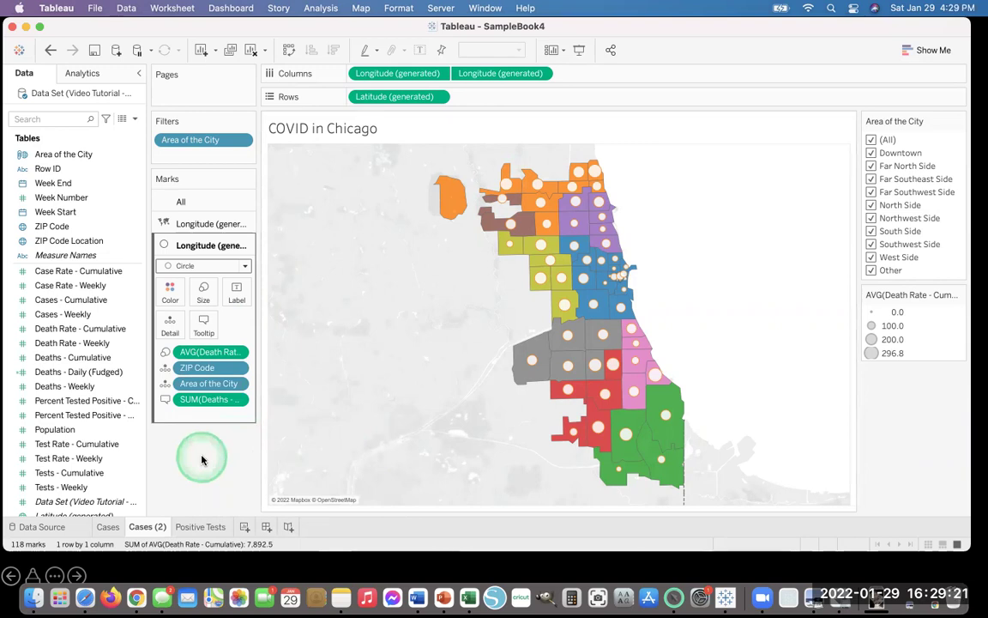
Step: Add the line "<AVG(Death Rate - Cumulative)>% Death Rate" below Total Deaths in the tooltip for all marks
left_click(181, 202)
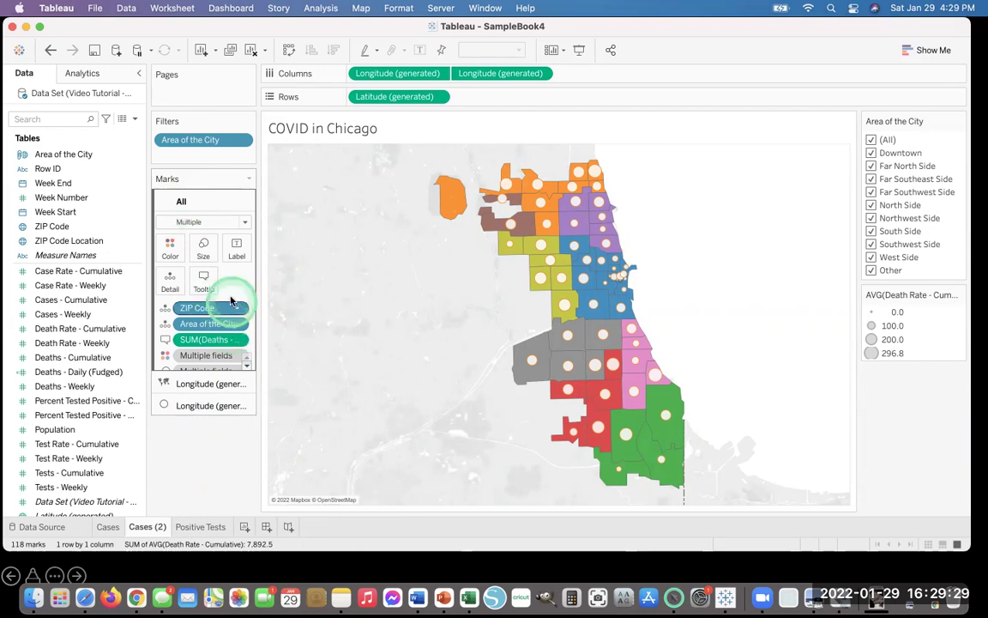
left_click(204, 280)
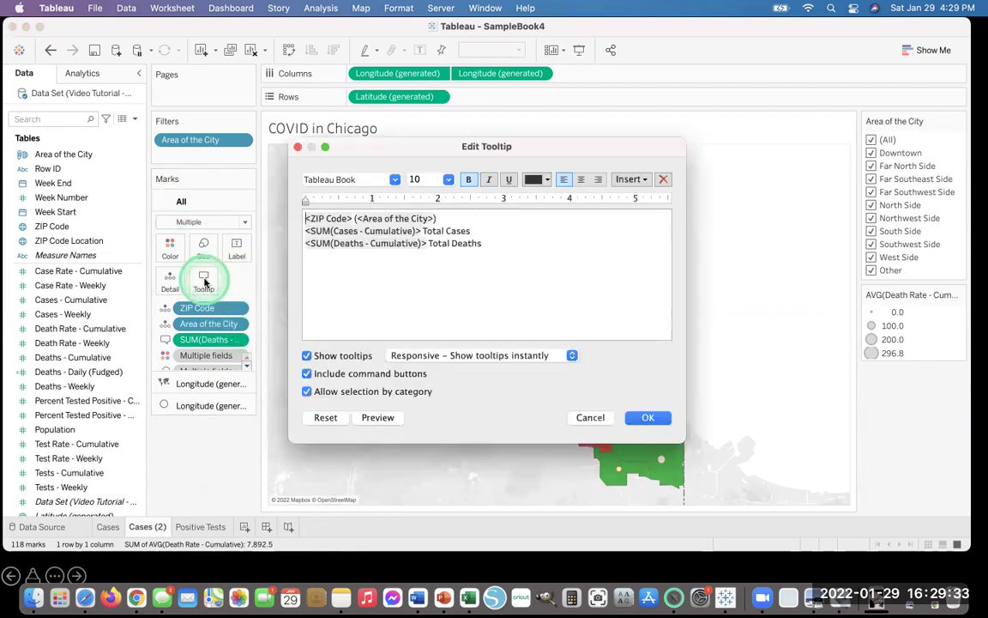
left_click(488, 243)
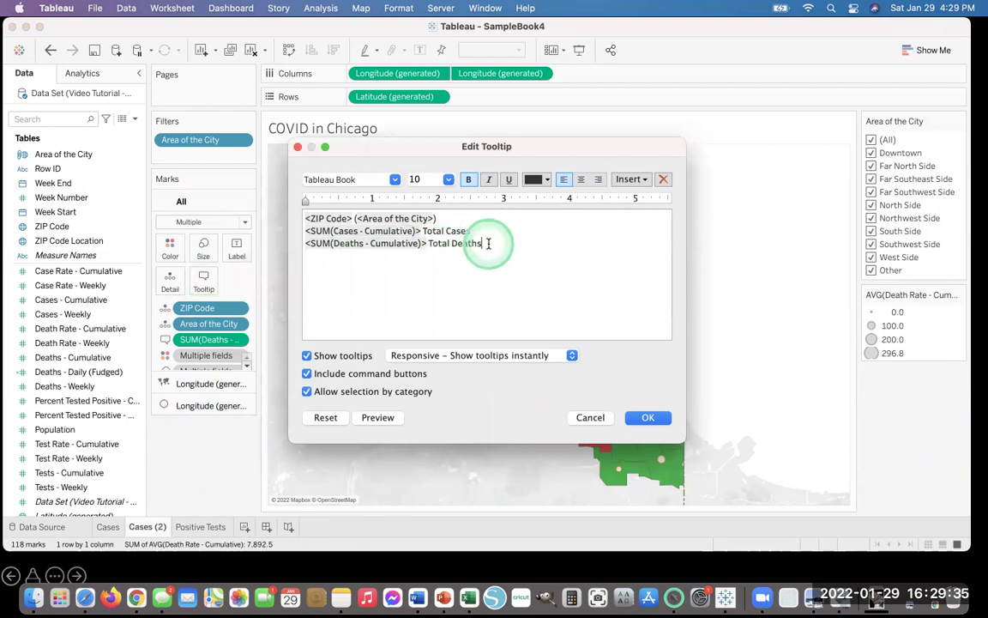
key("Return")
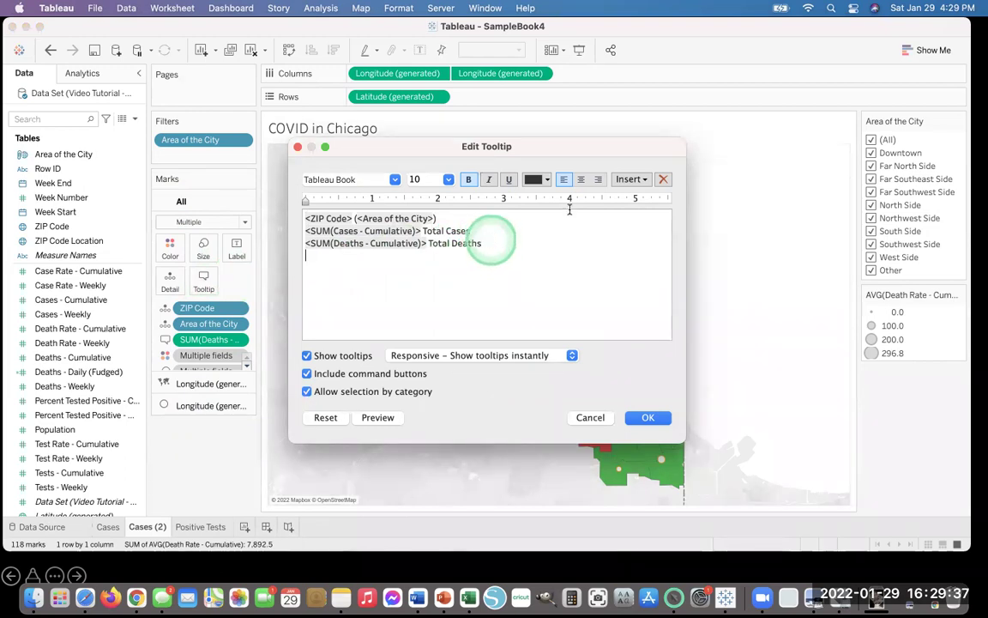
left_click(645, 180)
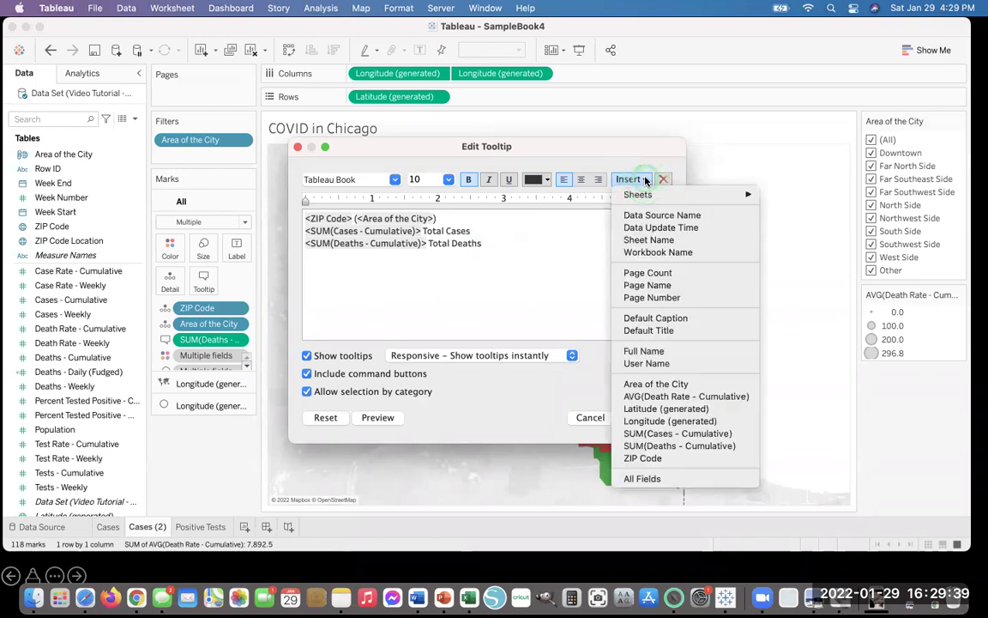
left_click(642, 399)
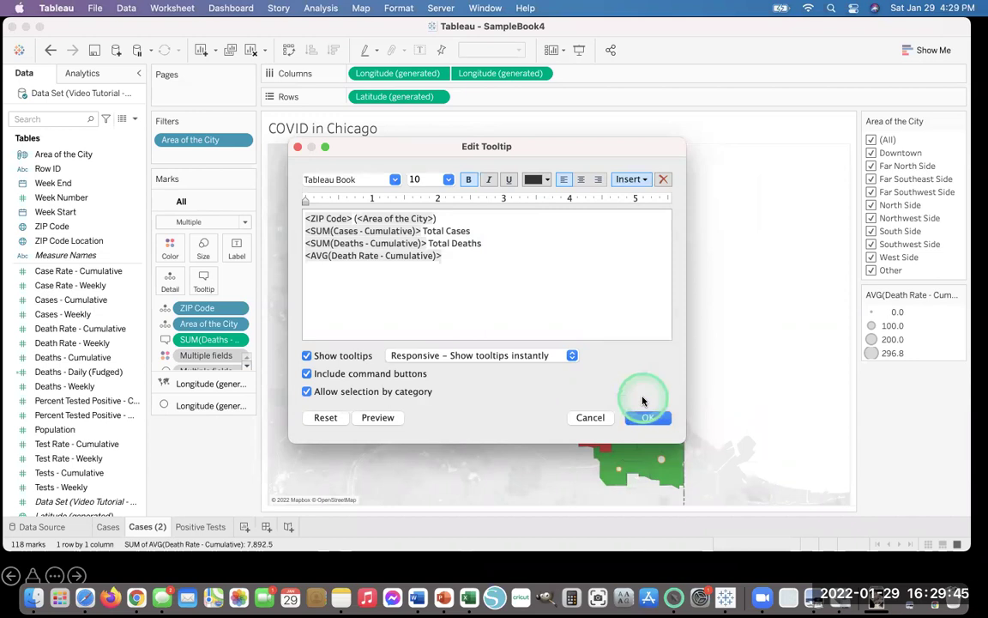
type("% Death Rad")
type("e")
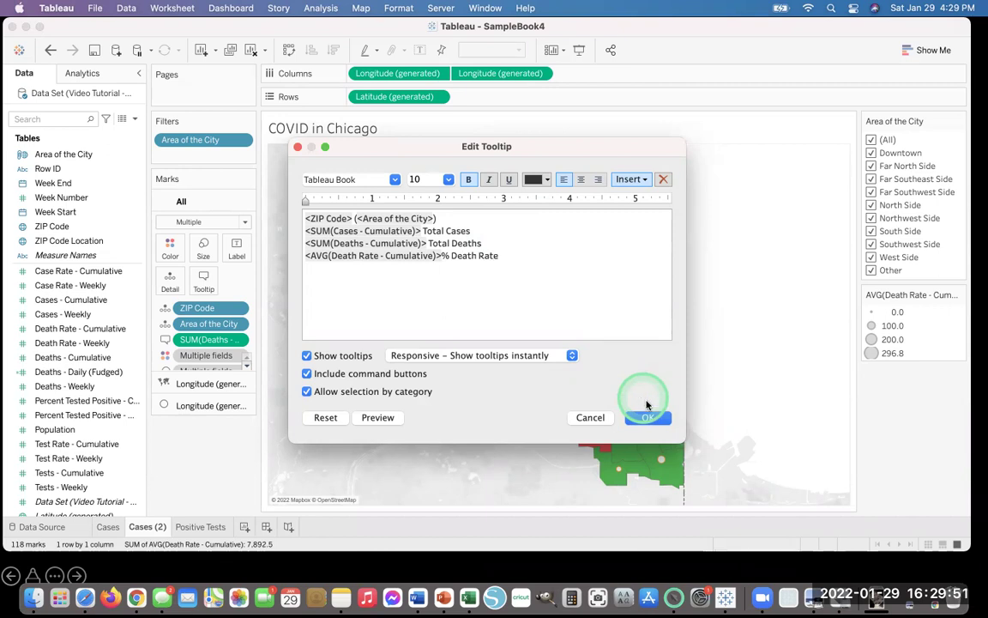
left_click(652, 418)
mouse_move(590, 412)
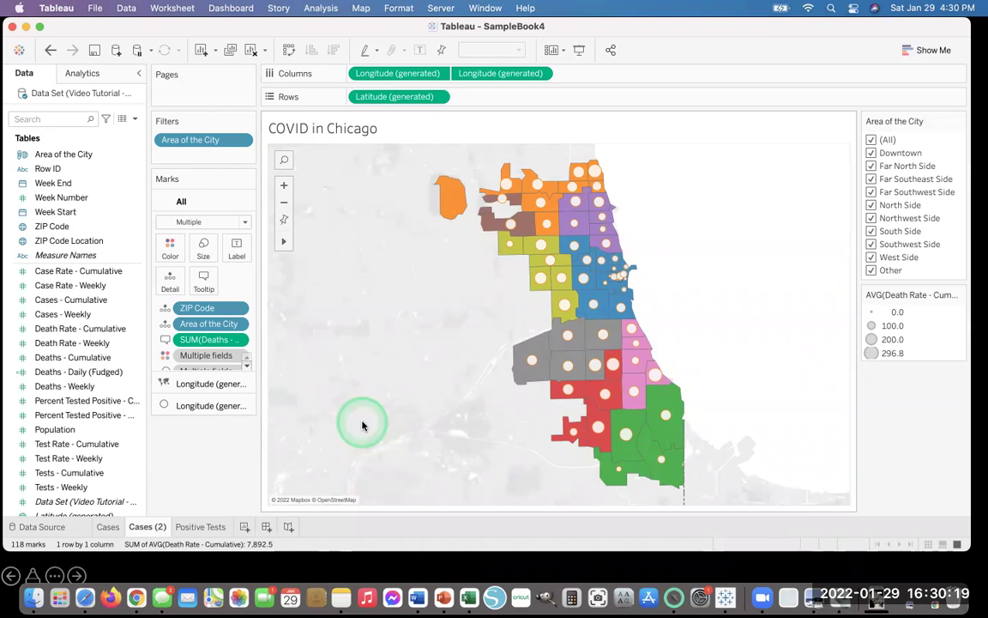
Step: Replace the duplicated map's title with "Death Rates"
double_click(358, 127)
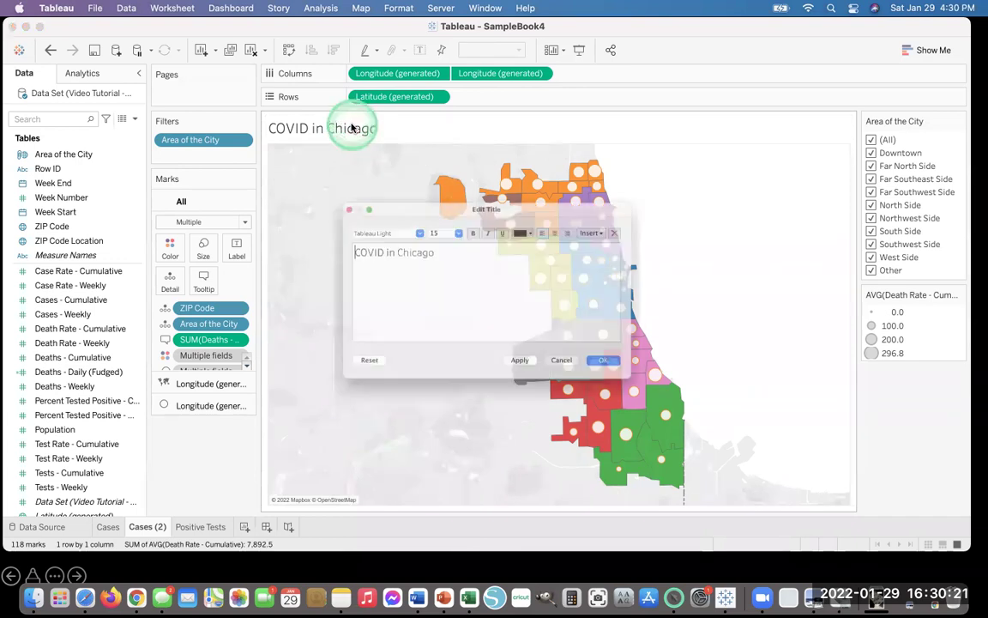
triple_click(410, 247)
triple_click(411, 246)
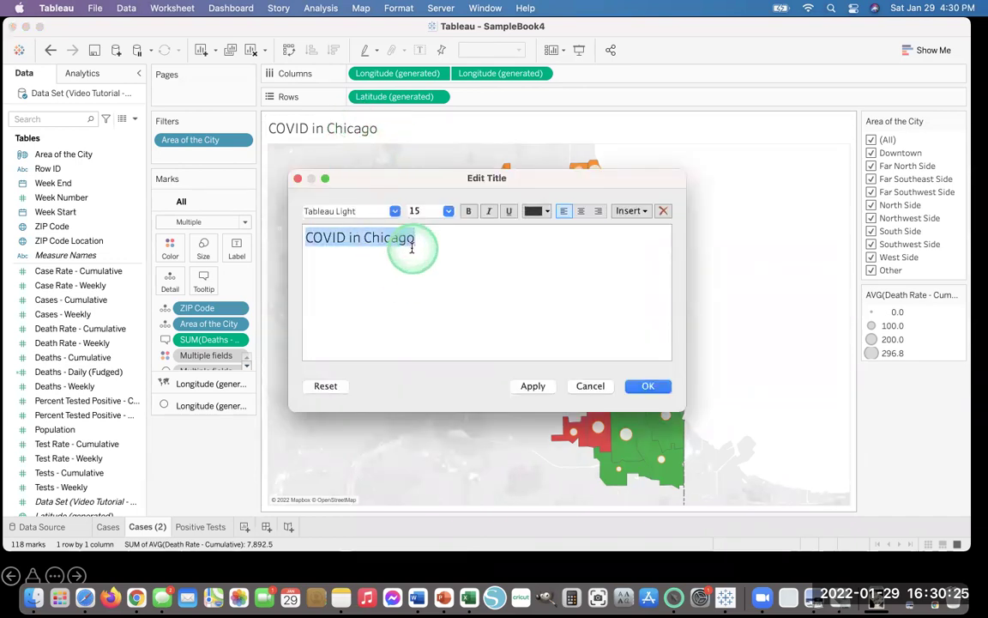
type("Death Rates")
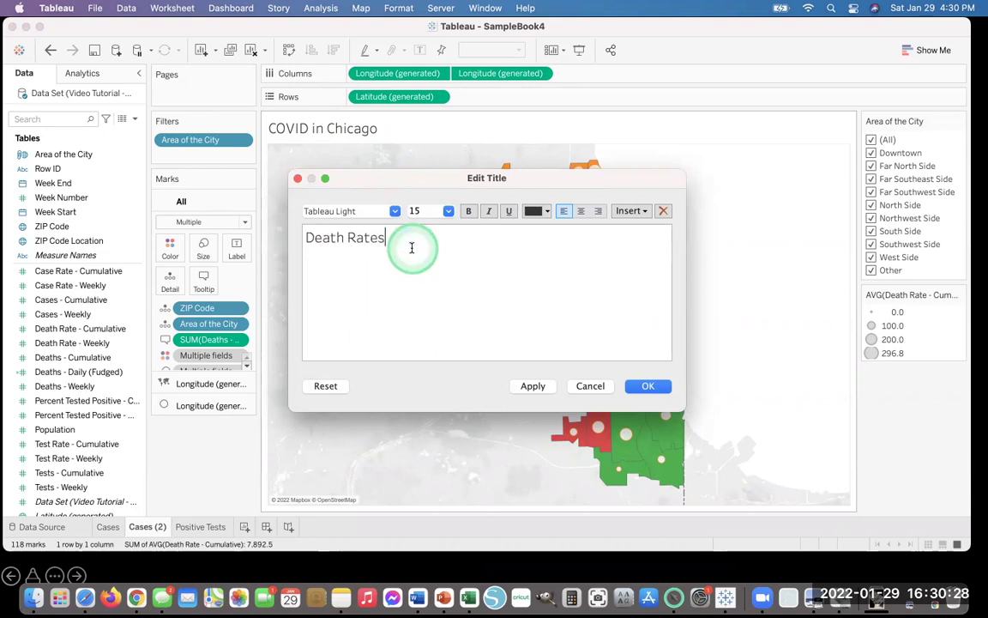
left_click(647, 385)
Step: Rename the Cases (2) worksheet as Death Rates
right_click(142, 527)
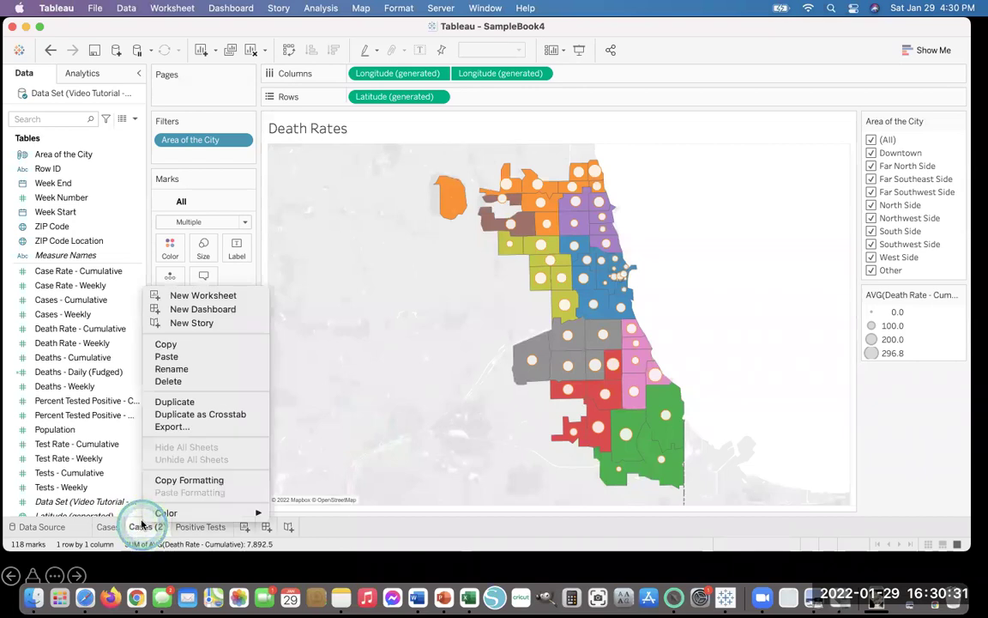
left_click(168, 369)
type("Death Rates")
left_click(210, 461)
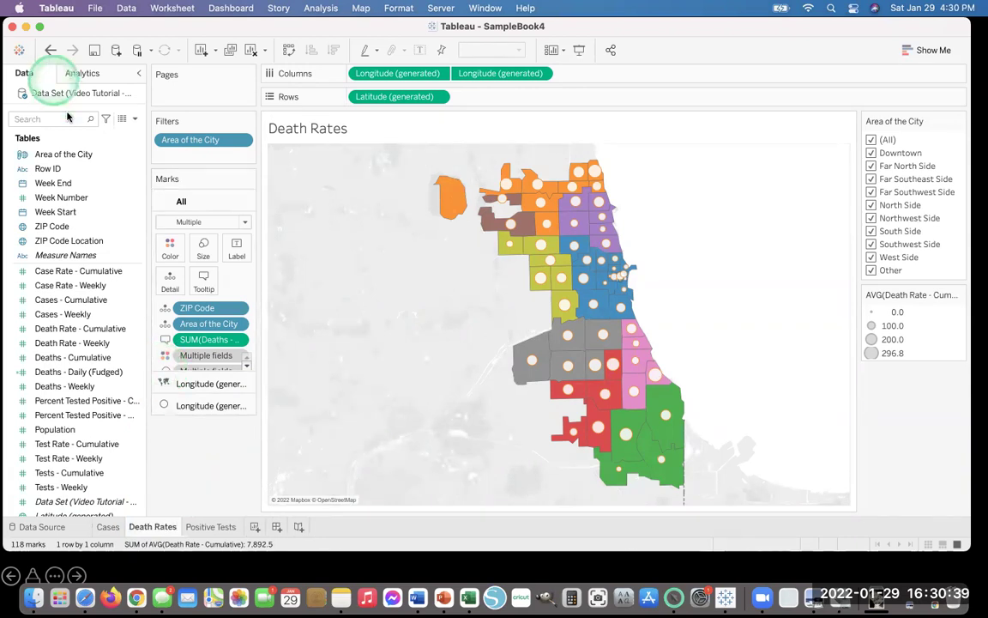
Step: Save the workbook and create a new dashboard
left_click(97, 50)
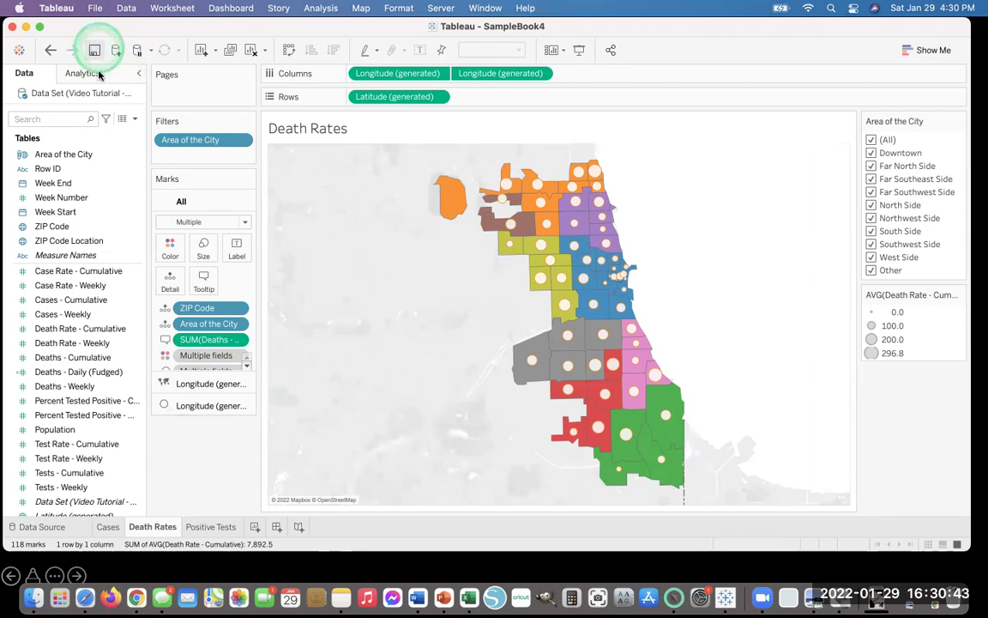
left_click(276, 527)
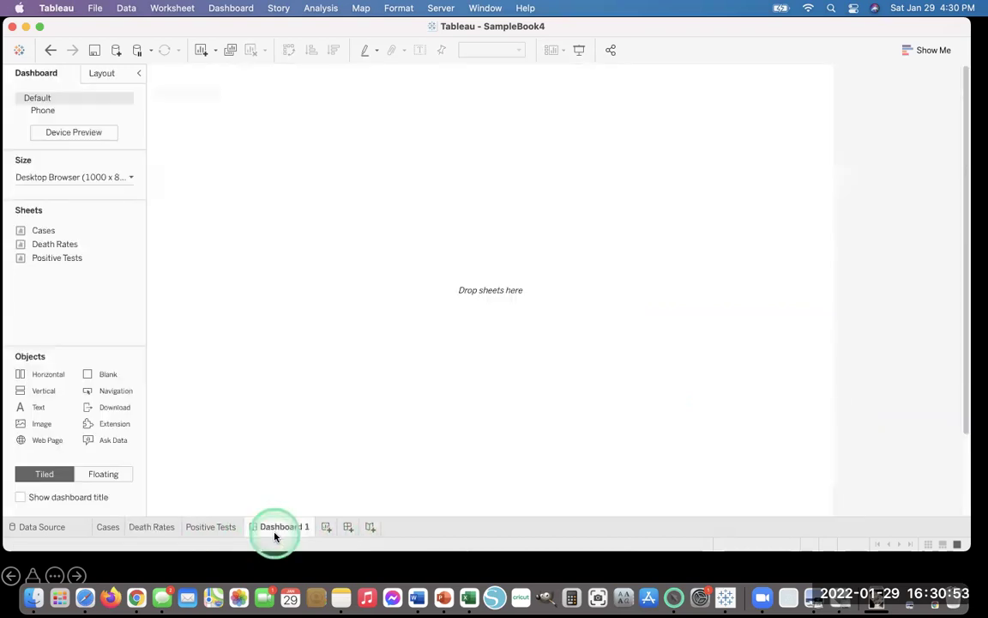